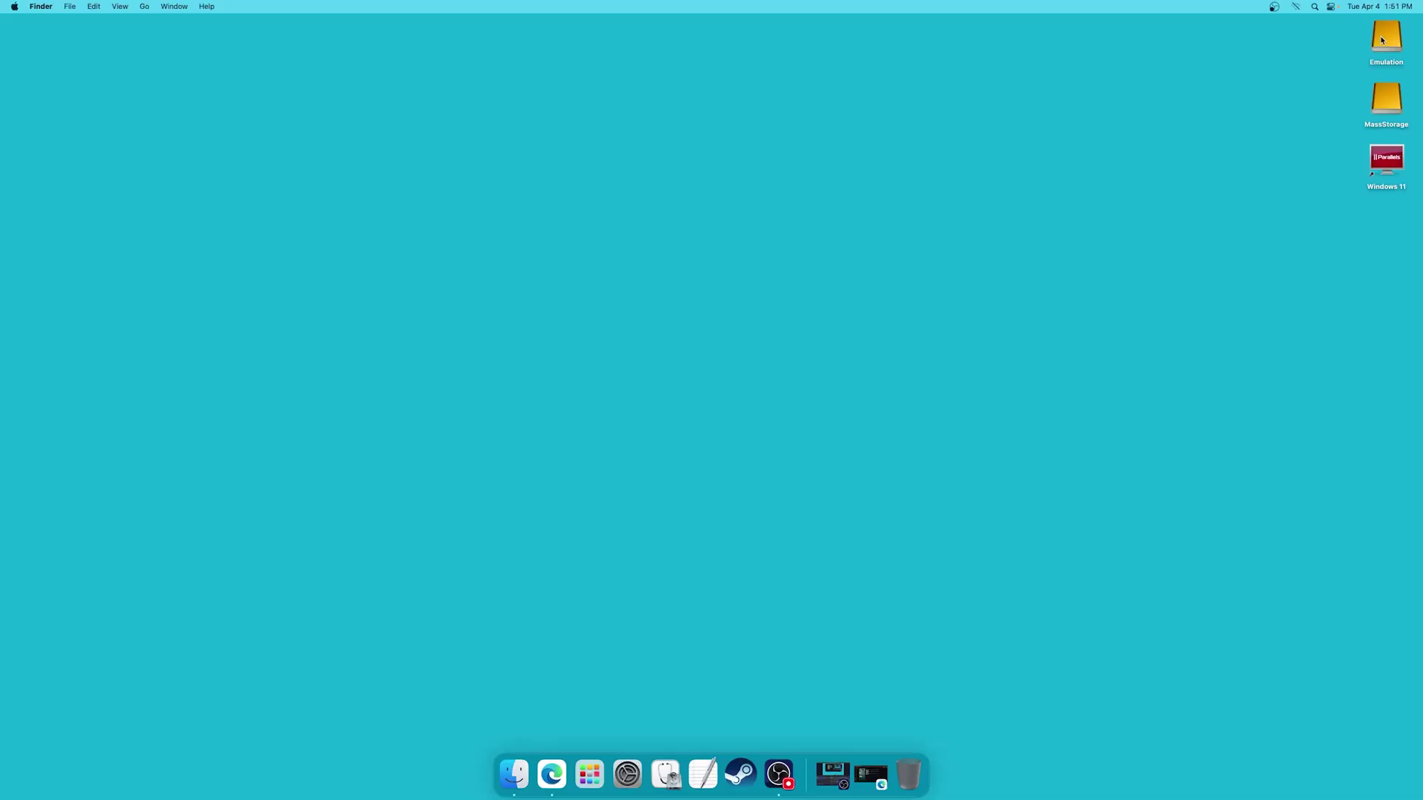
# Step: Launch RetroArch from the Emulation drive and open the Core Downloader in its Online Updater
pyautogui.doubleClick(1383, 41)
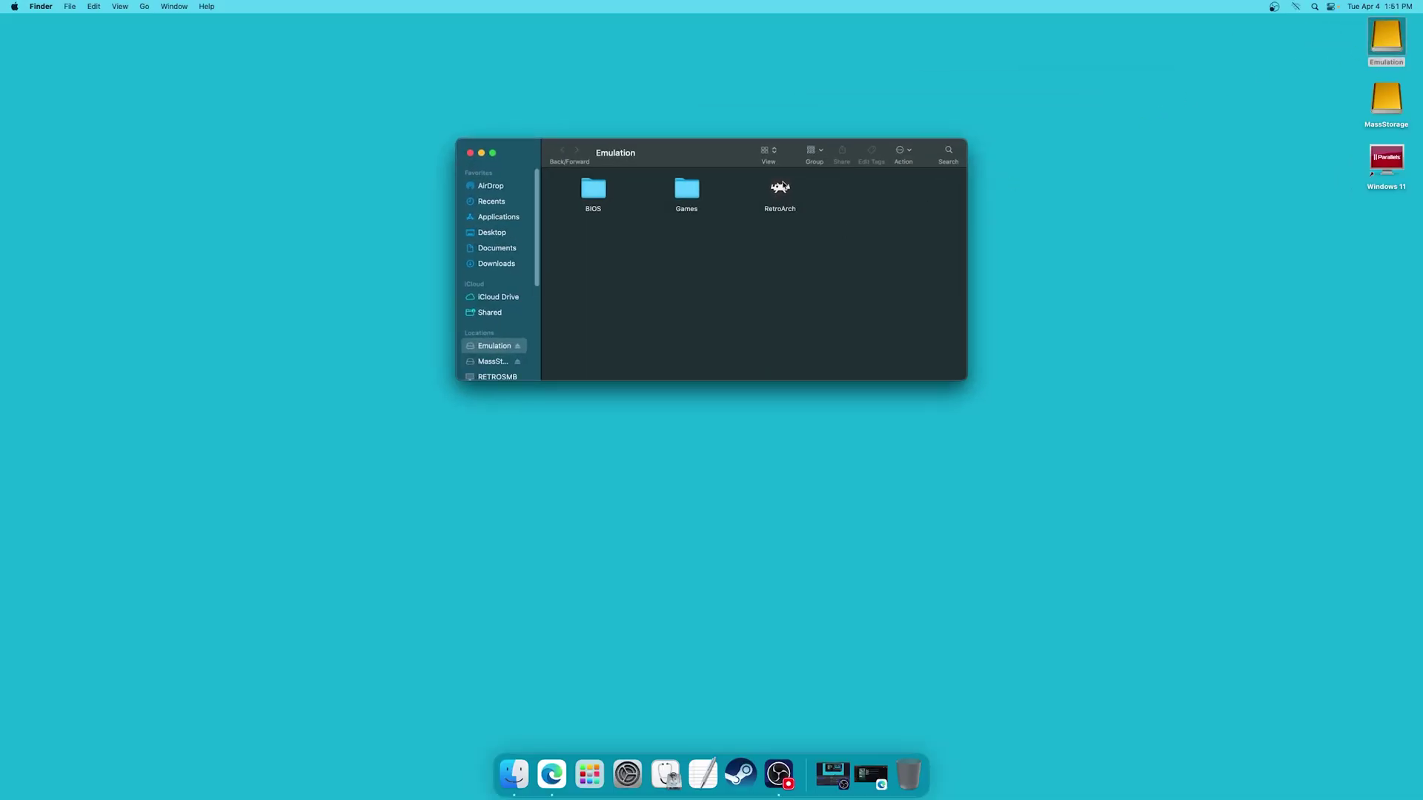
pyautogui.doubleClick(779, 188)
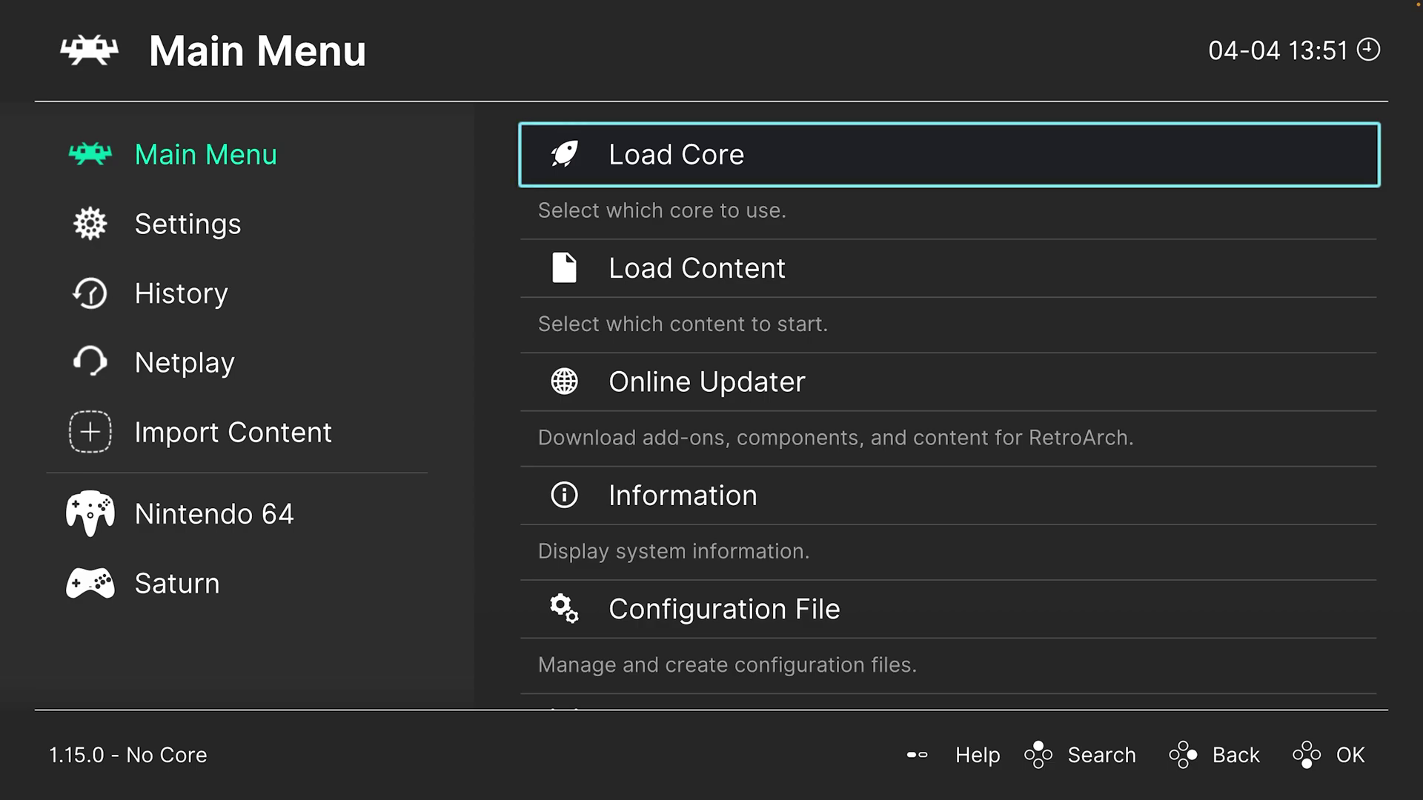
pyautogui.press('Down')
pyautogui.press('Down')
pyautogui.press('Return')
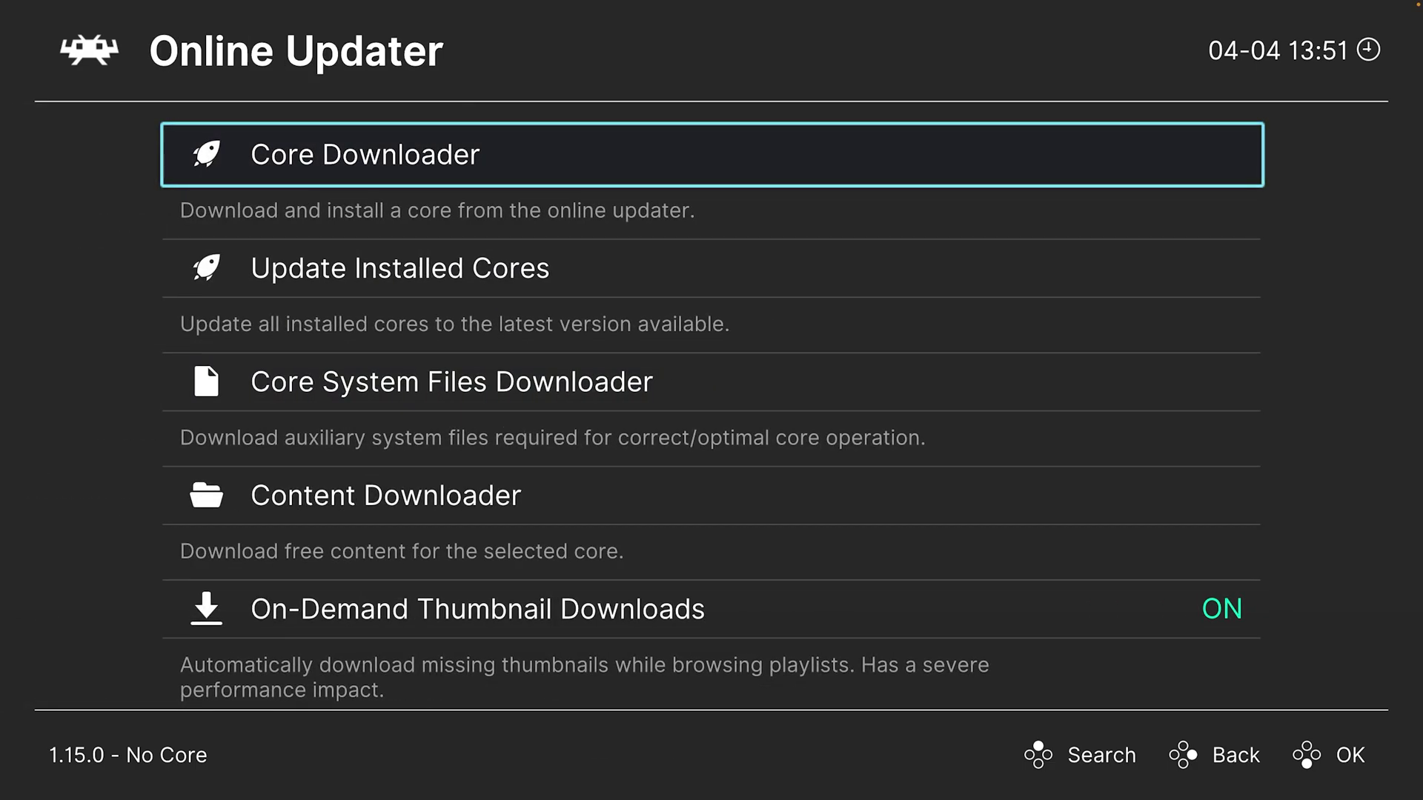
pyautogui.press('Return')
# Step: Download the Nintendo - SNES / SFC (Snes9x - Current) core and return to the Main Menu
pyautogui.press('Down')
pyautogui.press('Down')
pyautogui.press('Down')
pyautogui.press('Down')
pyautogui.press('Down')
pyautogui.press('Down')
pyautogui.press('Down')
pyautogui.press('Down')
pyautogui.press('Down')
pyautogui.press('Down')
pyautogui.press('Down')
pyautogui.press('Down')
pyautogui.press('Down')
pyautogui.press('Down')
pyautogui.press('Down')
pyautogui.press('Down')
pyautogui.press('Down')
pyautogui.press('Down')
pyautogui.press('Down')
pyautogui.press('Down')
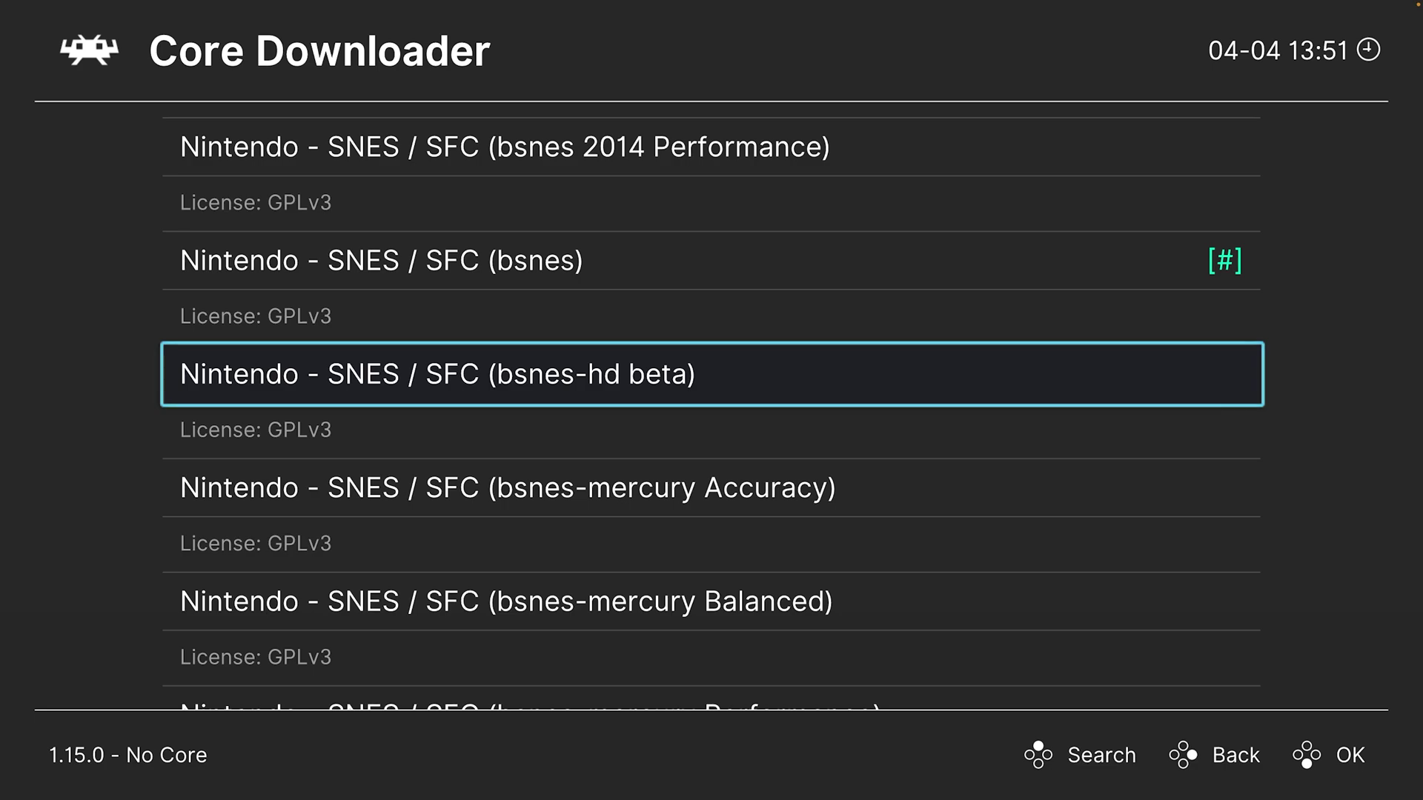
pyautogui.press('Down')
pyautogui.press('Down')
pyautogui.press('Down')
pyautogui.press('Down')
pyautogui.press('Down')
pyautogui.press('Up')
pyautogui.press('Return')
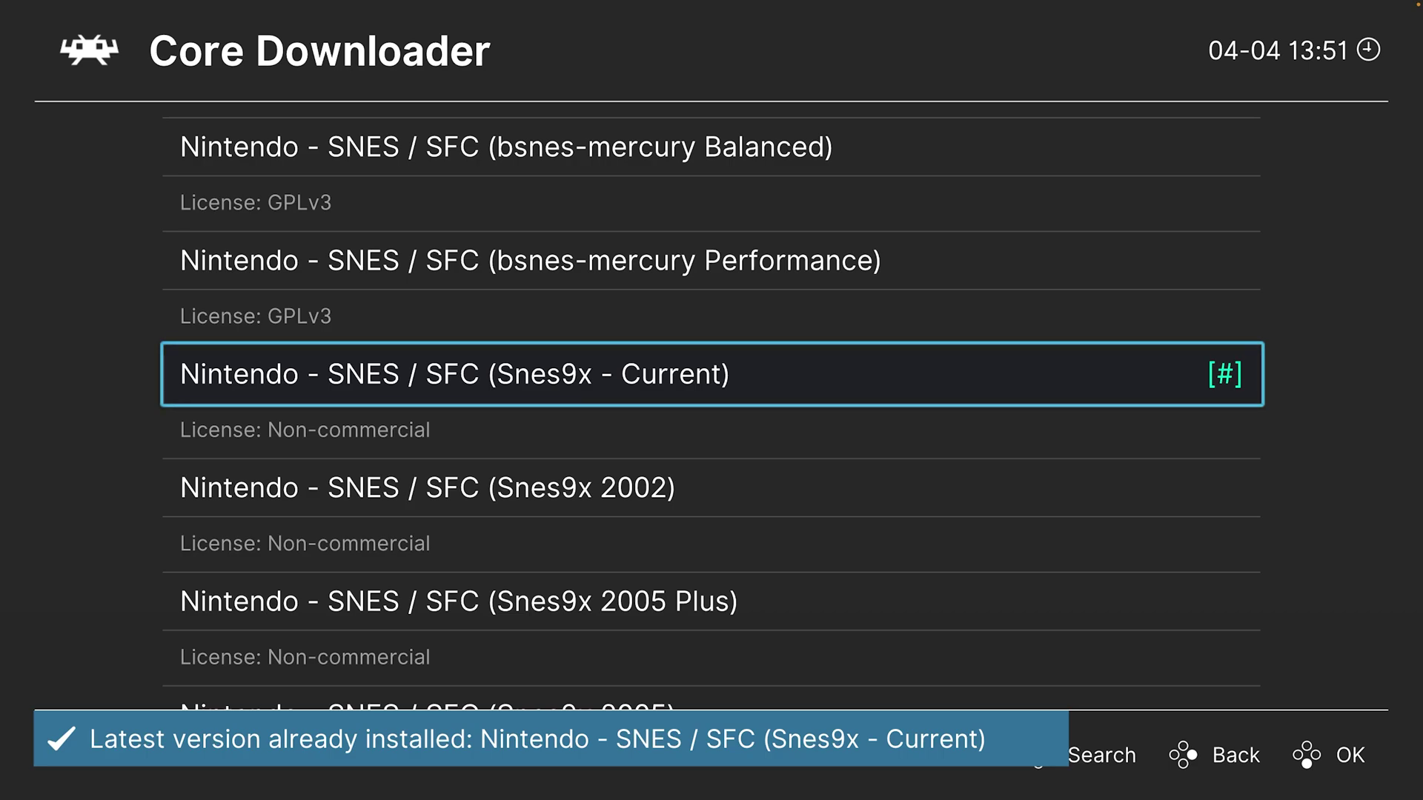
pyautogui.press('BackSpace')
pyautogui.press('BackSpace')
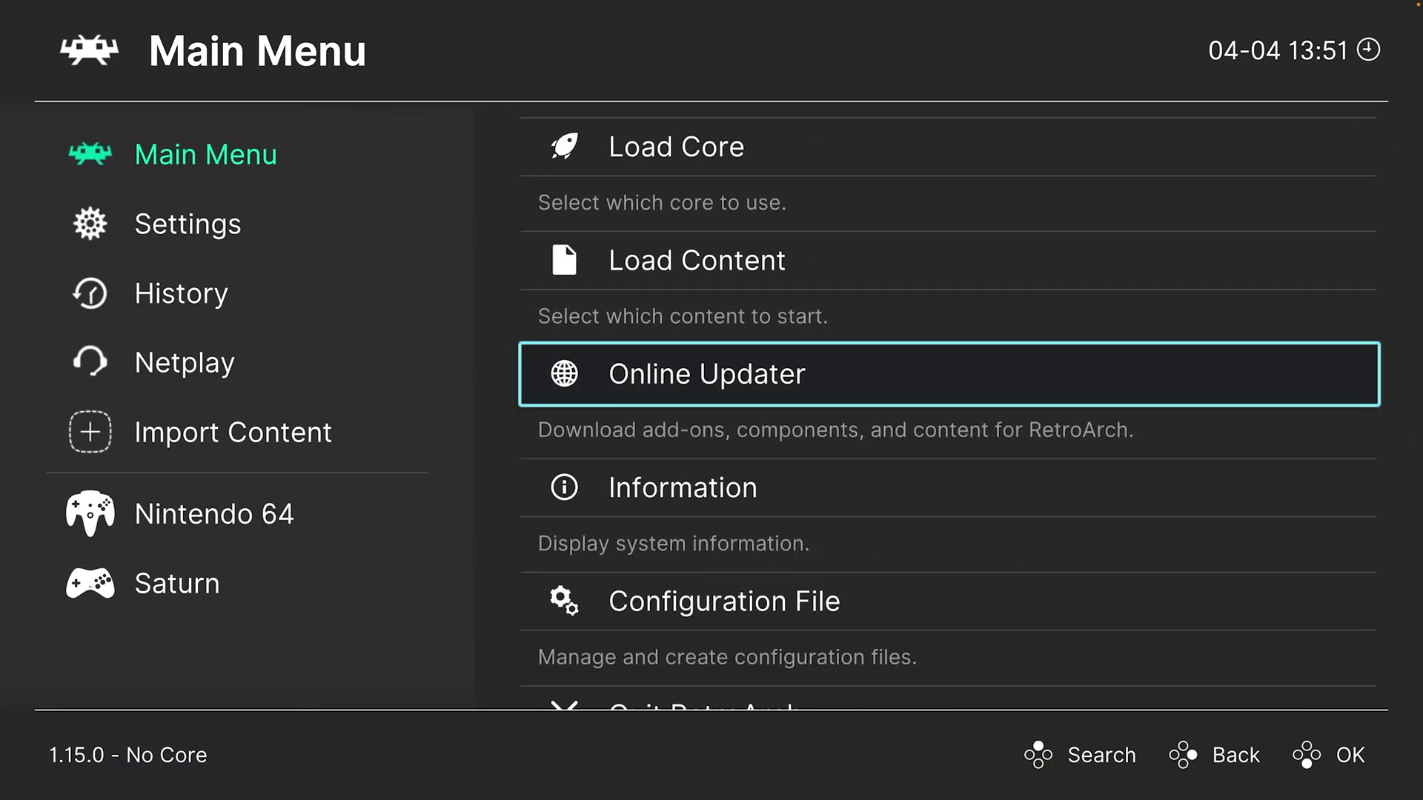
pyautogui.press('Down')
pyautogui.press('Down')
pyautogui.press('Down')
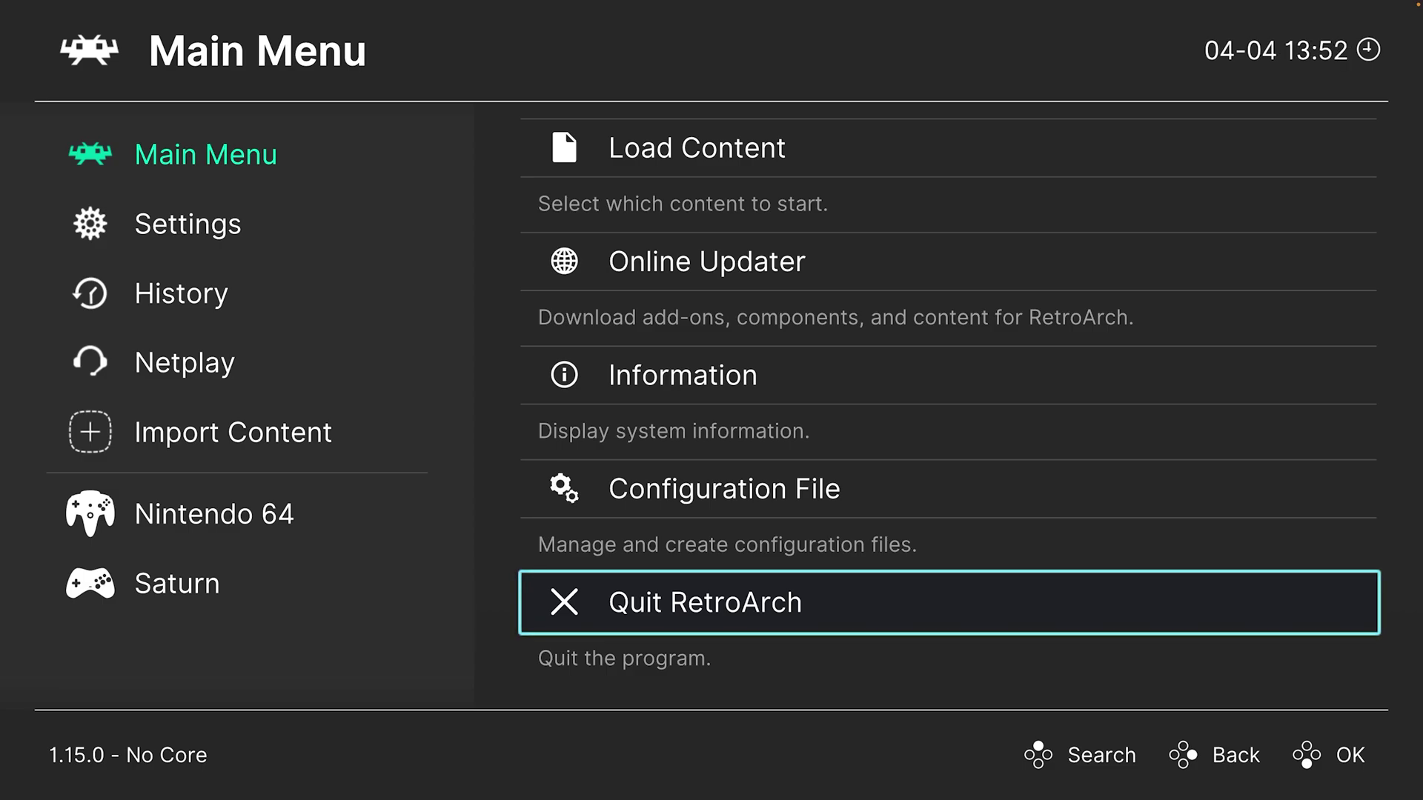
# Step: Start loading content and browse to the /Volumes/Emulation/Games folder
pyautogui.press('Up')
pyautogui.press('Up')
pyautogui.press('Up')
pyautogui.press('Up')
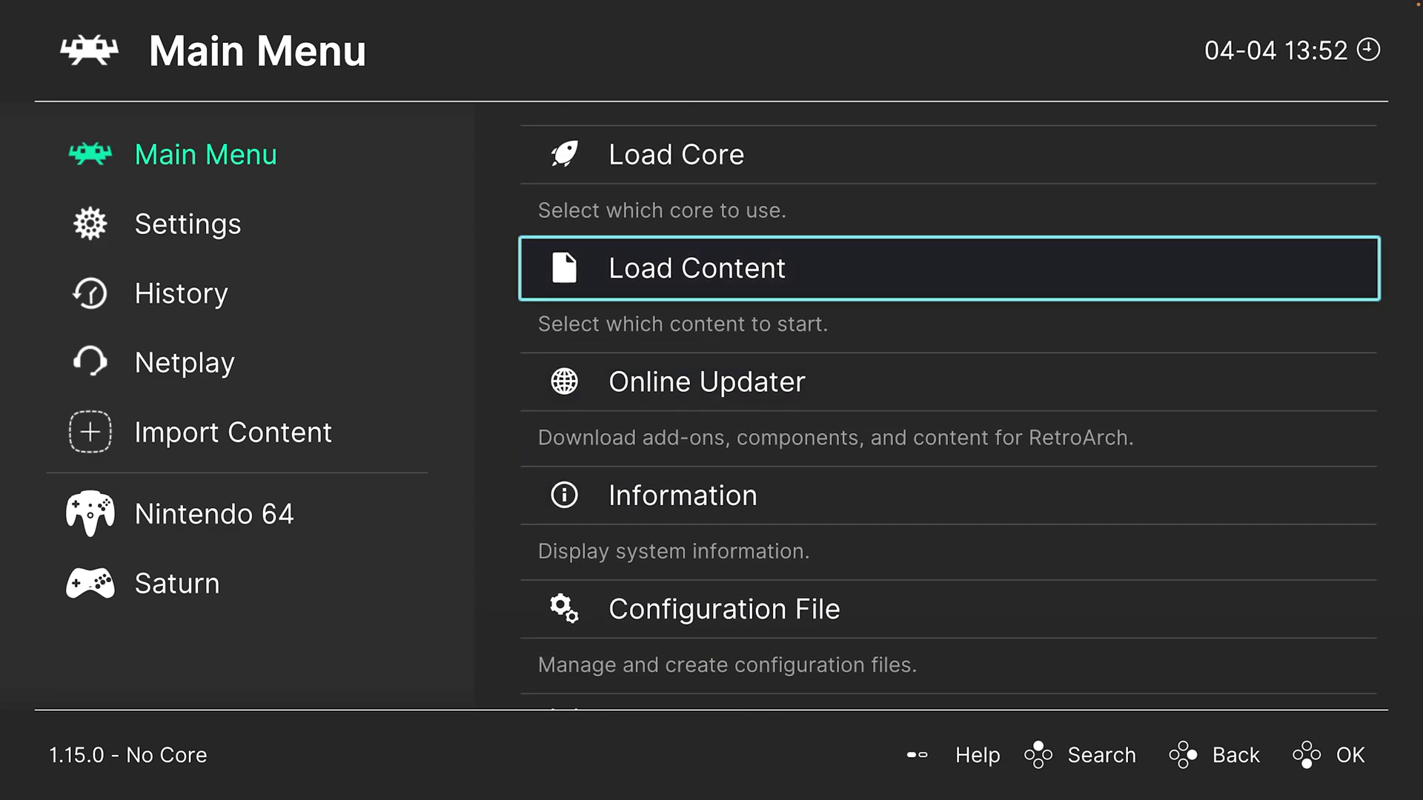
pyautogui.press('Return')
pyautogui.press('Down')
pyautogui.press('Down')
pyautogui.press('Down')
pyautogui.press('Return')
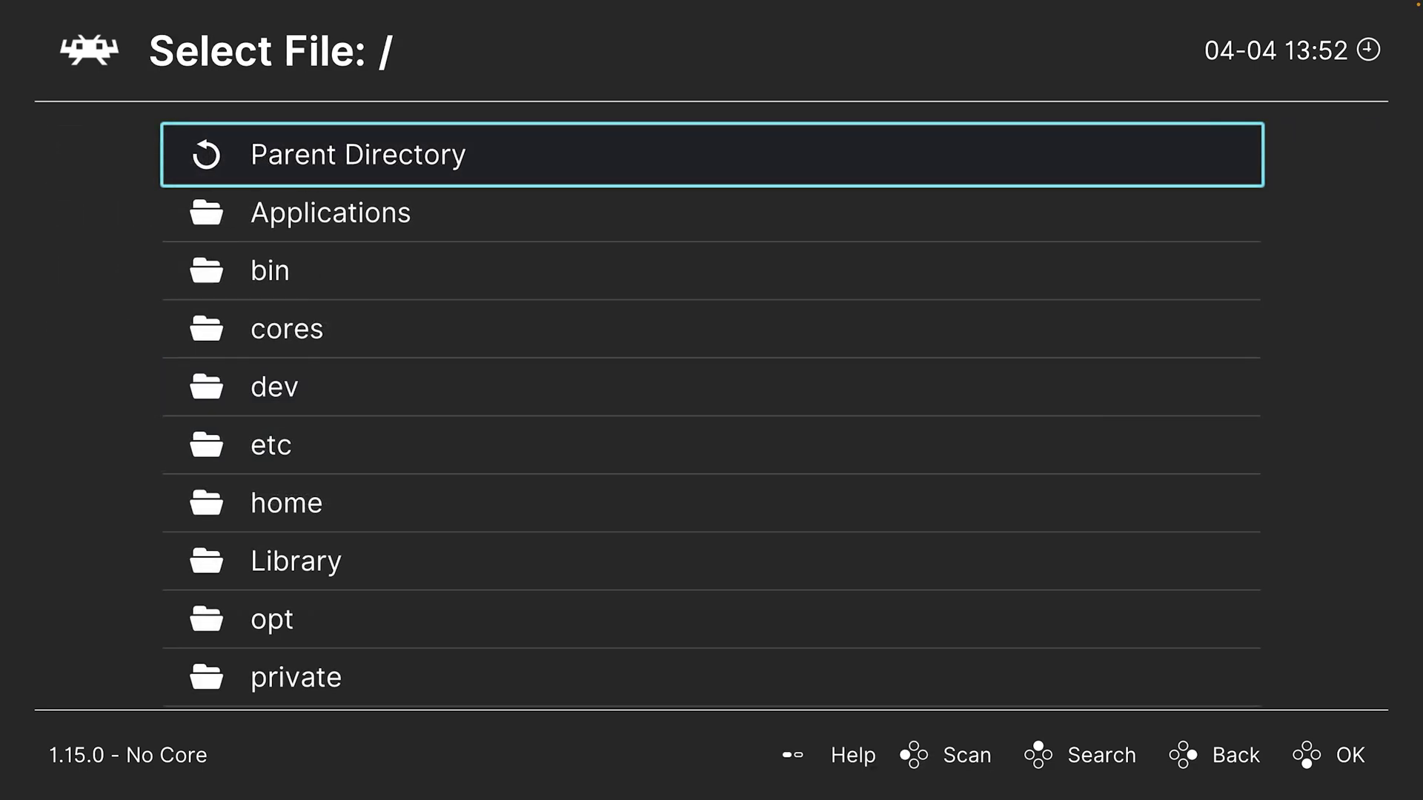
pyautogui.press('Up')
pyautogui.press('Return')
pyautogui.press('Down')
pyautogui.press('Return')
pyautogui.press('Down')
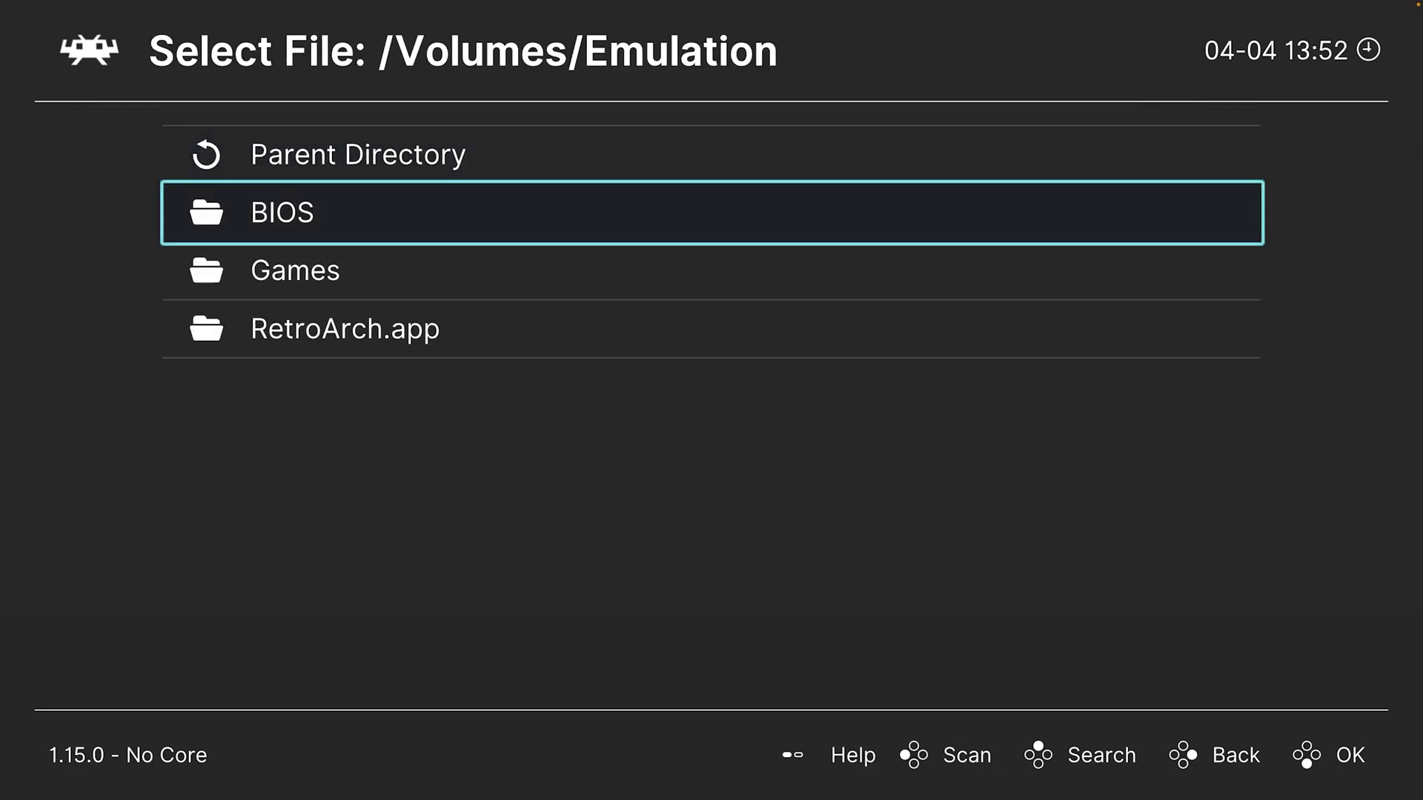
pyautogui.press('Down')
pyautogui.press('Return')
# Step: Load a Mega Man X series game from the SNES Games folder using the Snes9x - Current core
pyautogui.press('Up')
pyautogui.press('Up')
pyautogui.press('Up')
pyautogui.press('Up')
pyautogui.press('Up')
pyautogui.press('Up')
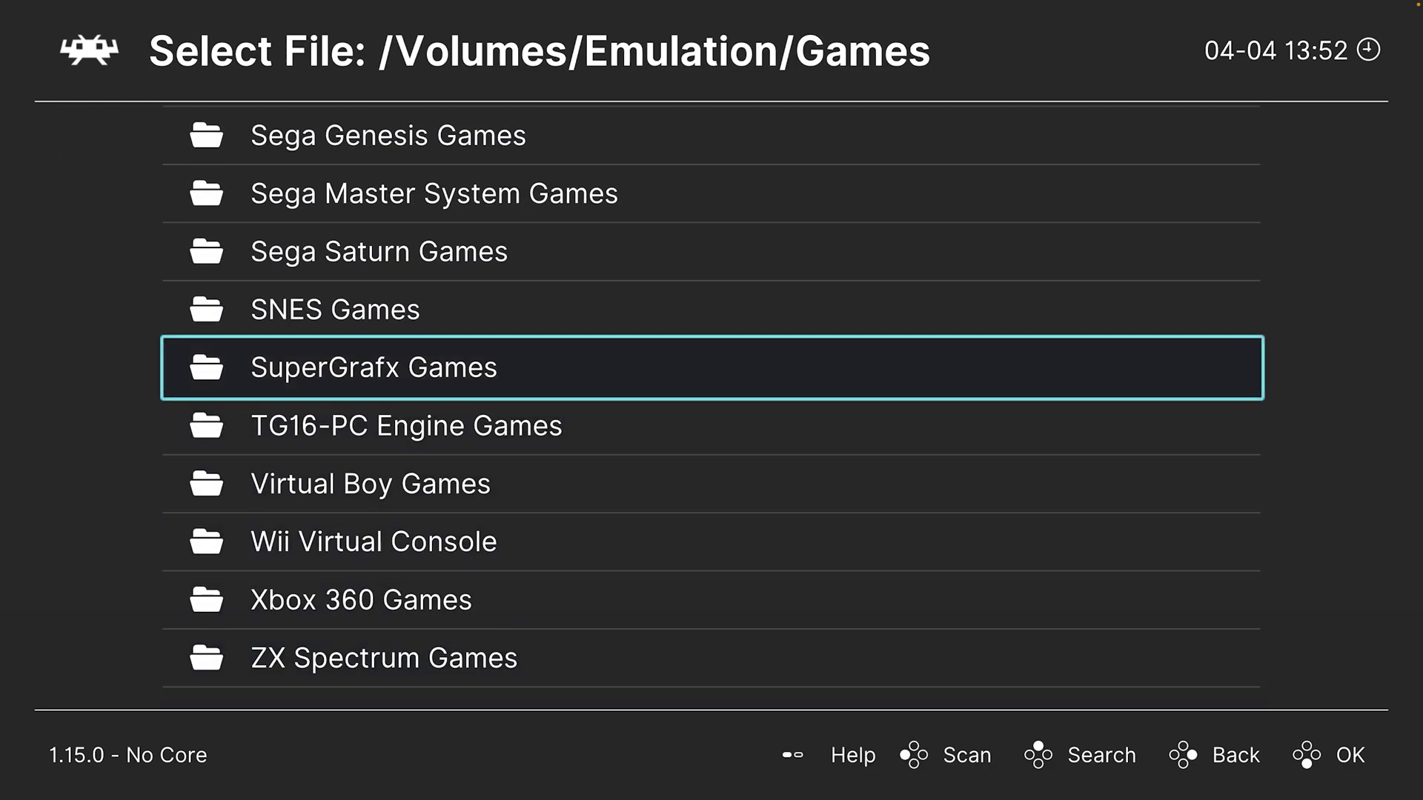
pyautogui.press('Up')
pyautogui.press('Return')
pyautogui.press('Down')
pyautogui.press('Down')
pyautogui.press('Down')
pyautogui.press('Down')
pyautogui.press('Down')
pyautogui.press('Down')
pyautogui.press('Down')
pyautogui.press('Down')
pyautogui.press('Down')
pyautogui.press('Down')
pyautogui.press('Down')
pyautogui.press('Down')
pyautogui.press('Down')
pyautogui.press('Down')
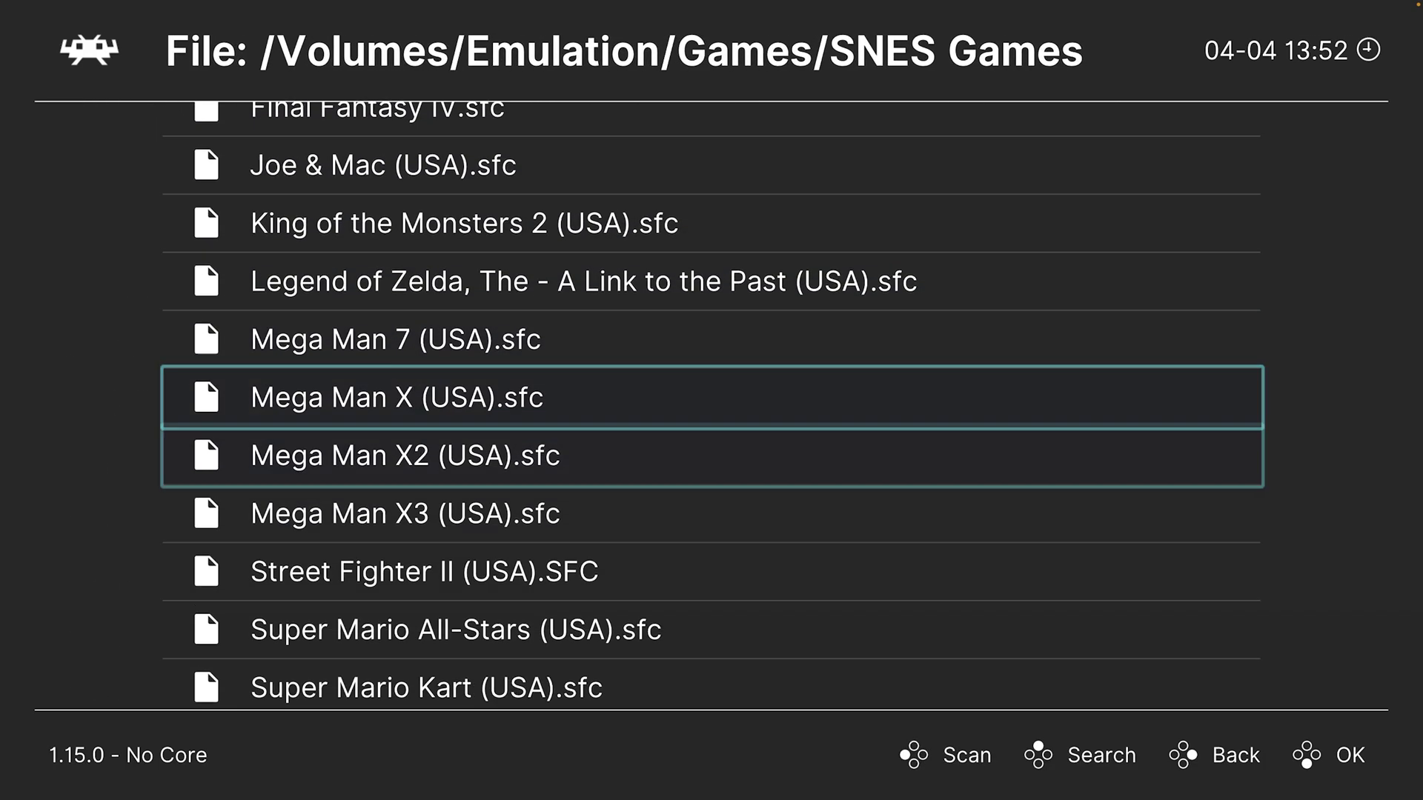
pyautogui.press('Return')
pyautogui.press('Down')
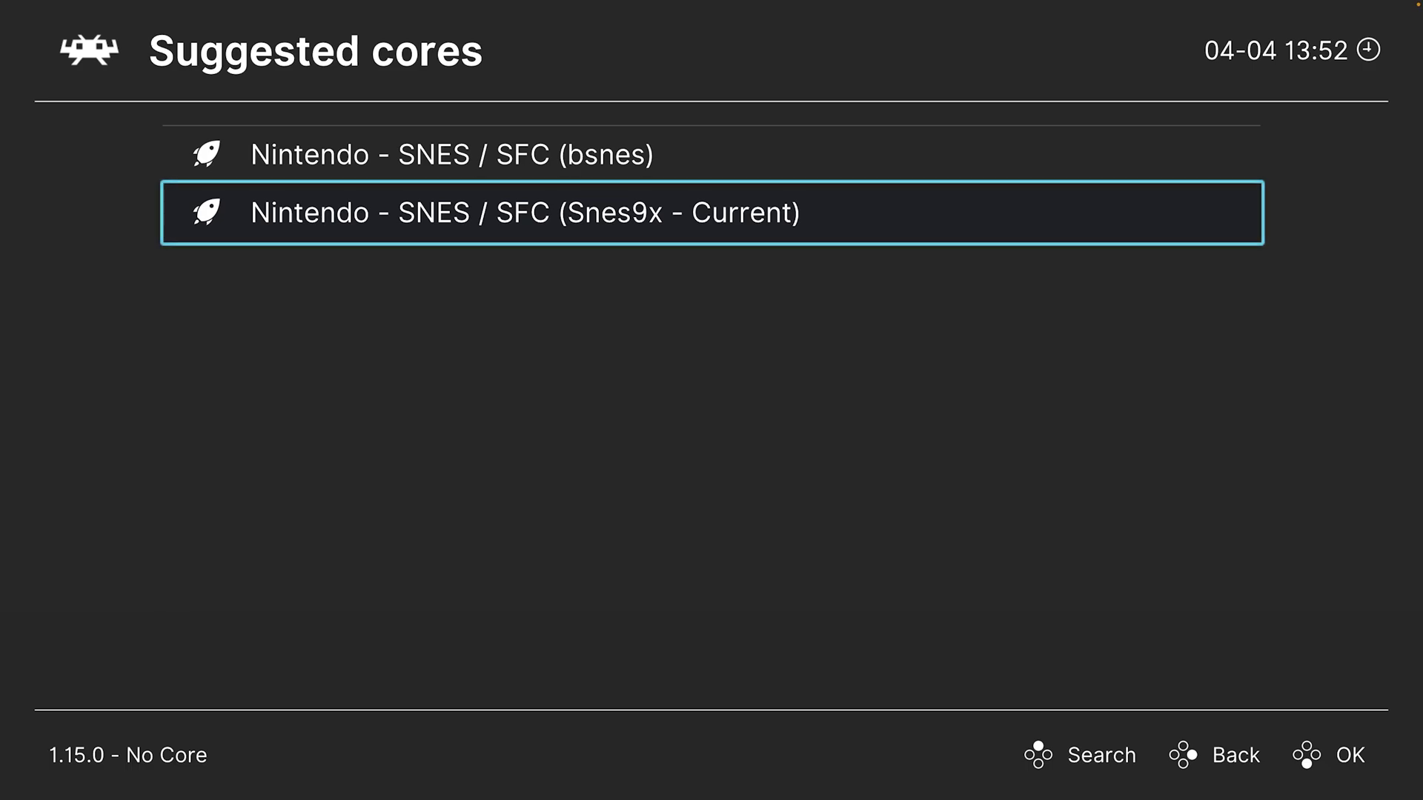
pyautogui.press('Return')
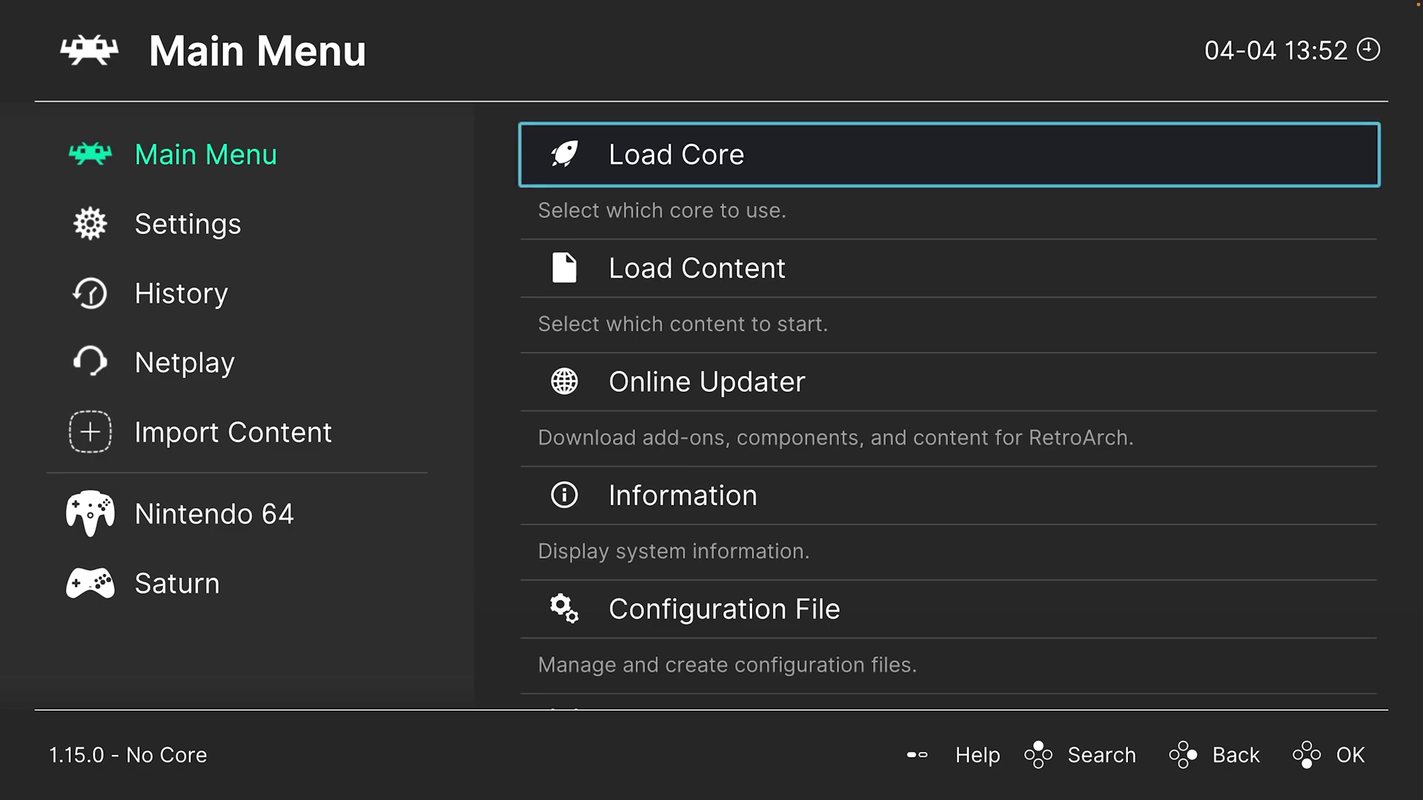
# Step: Start a Scan Directory import and browse to the /Volumes/Emulation/Games folder
pyautogui.press('Left')
pyautogui.press('Down')
pyautogui.press('Down')
pyautogui.press('Down')
pyautogui.press('Down')
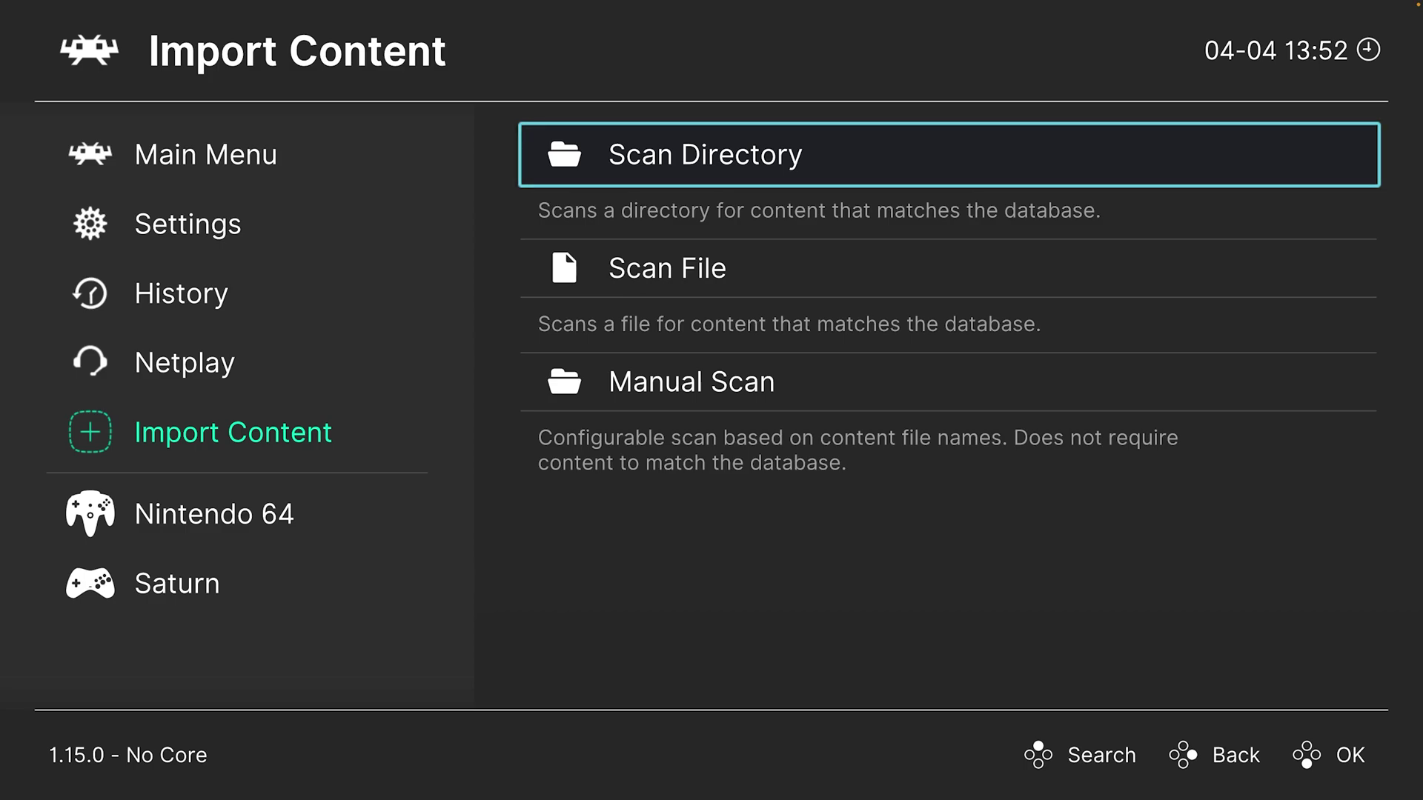
pyautogui.press('Return')
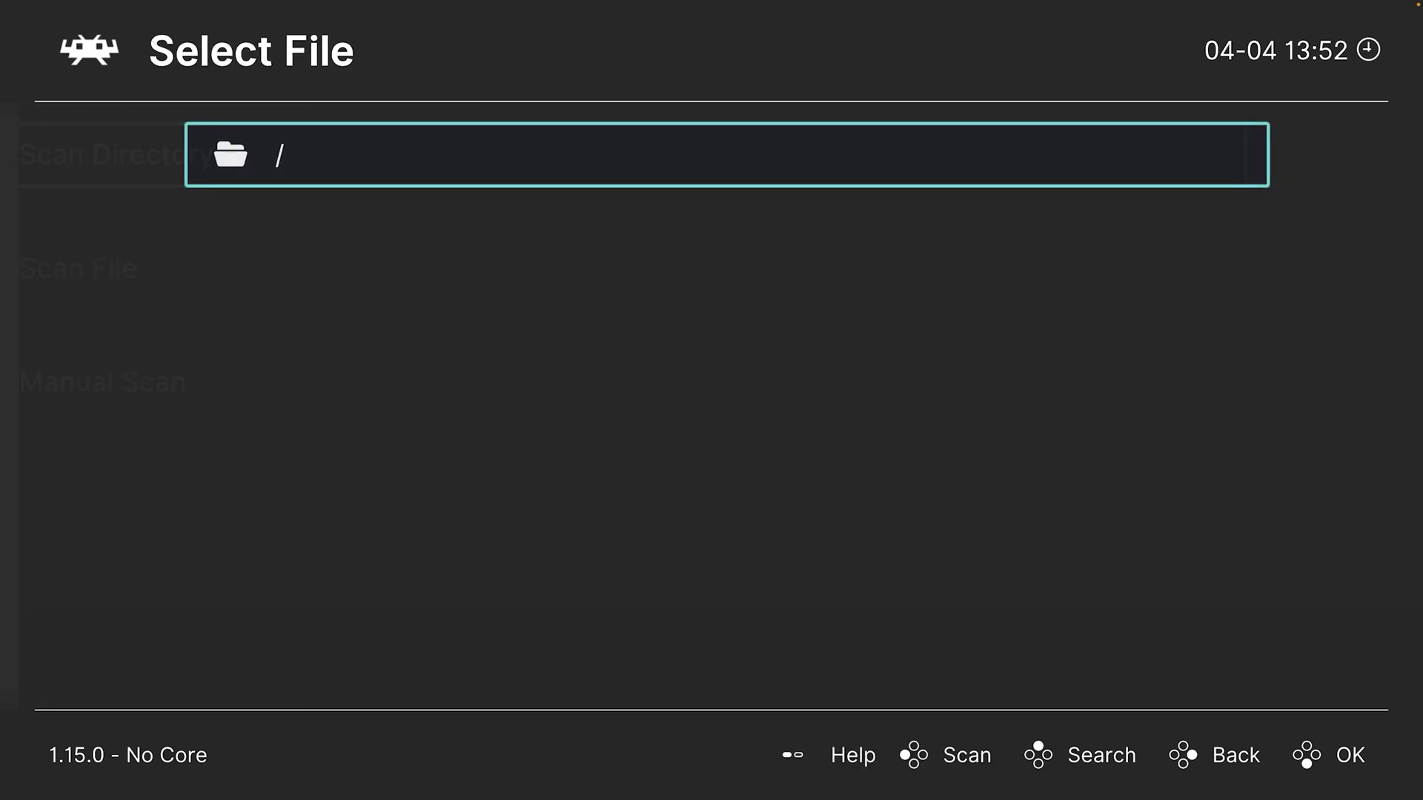
pyautogui.press('Return')
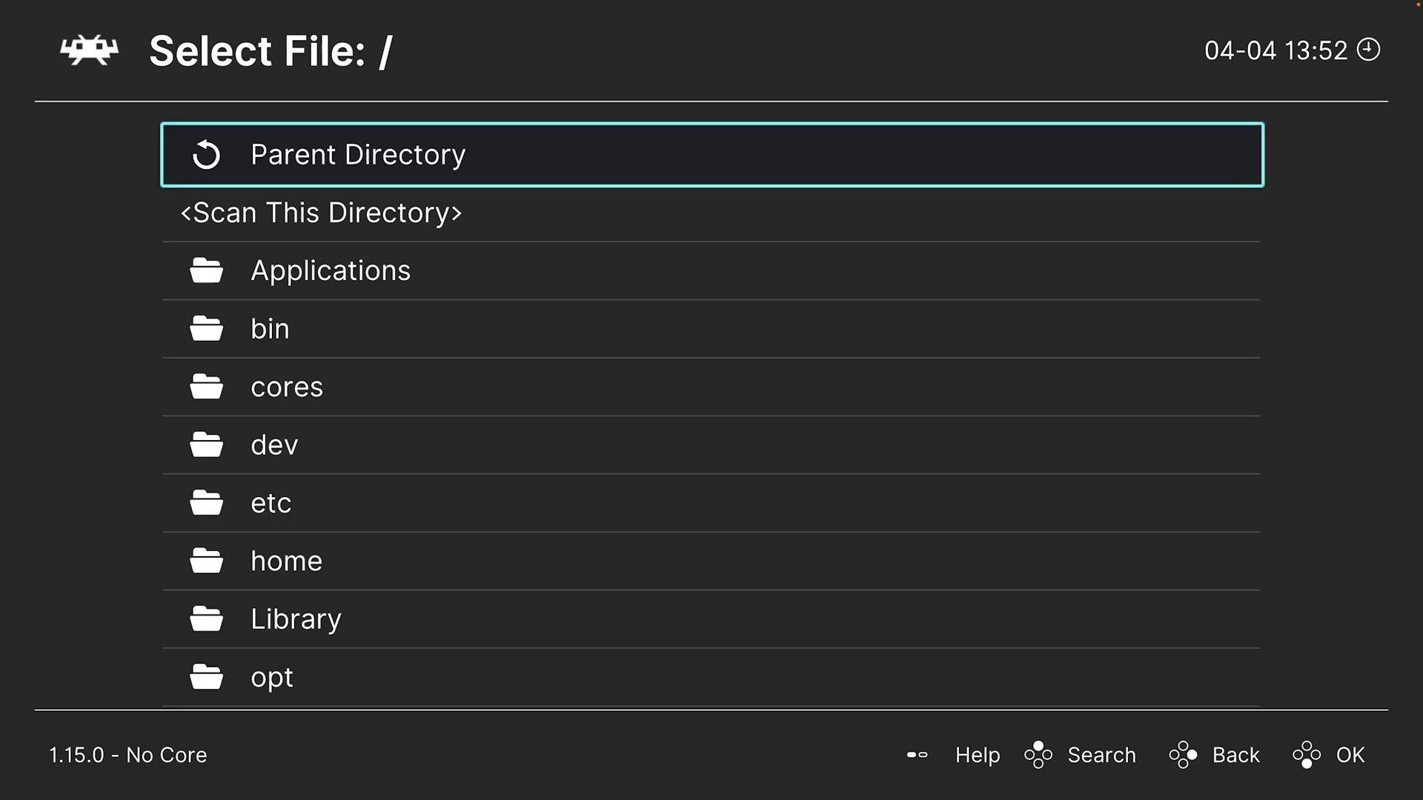
pyautogui.press('Up')
pyautogui.press('Return')
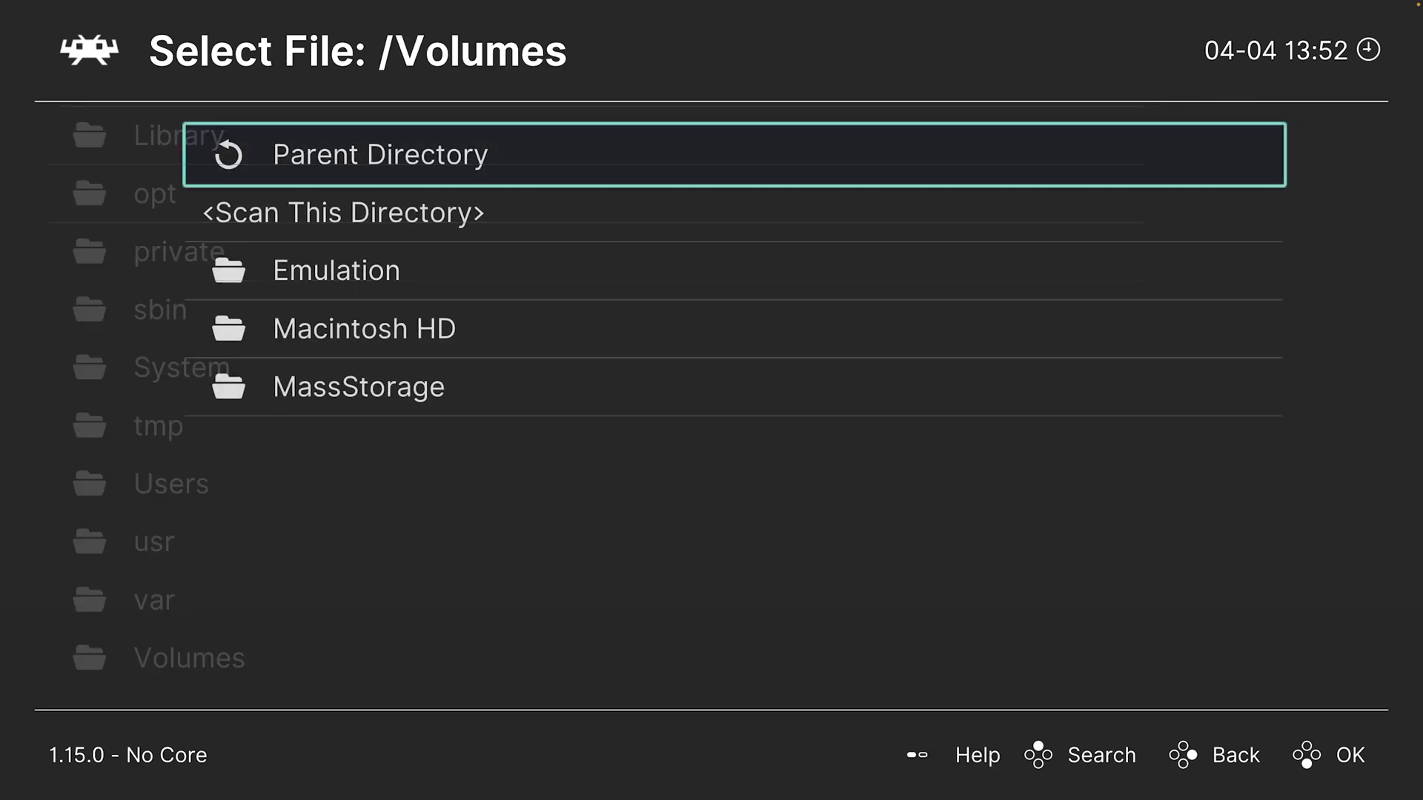
pyautogui.press('Down')
pyautogui.press('Down')
pyautogui.press('Return')
pyautogui.press('Down')
pyautogui.press('Down')
pyautogui.press('Down')
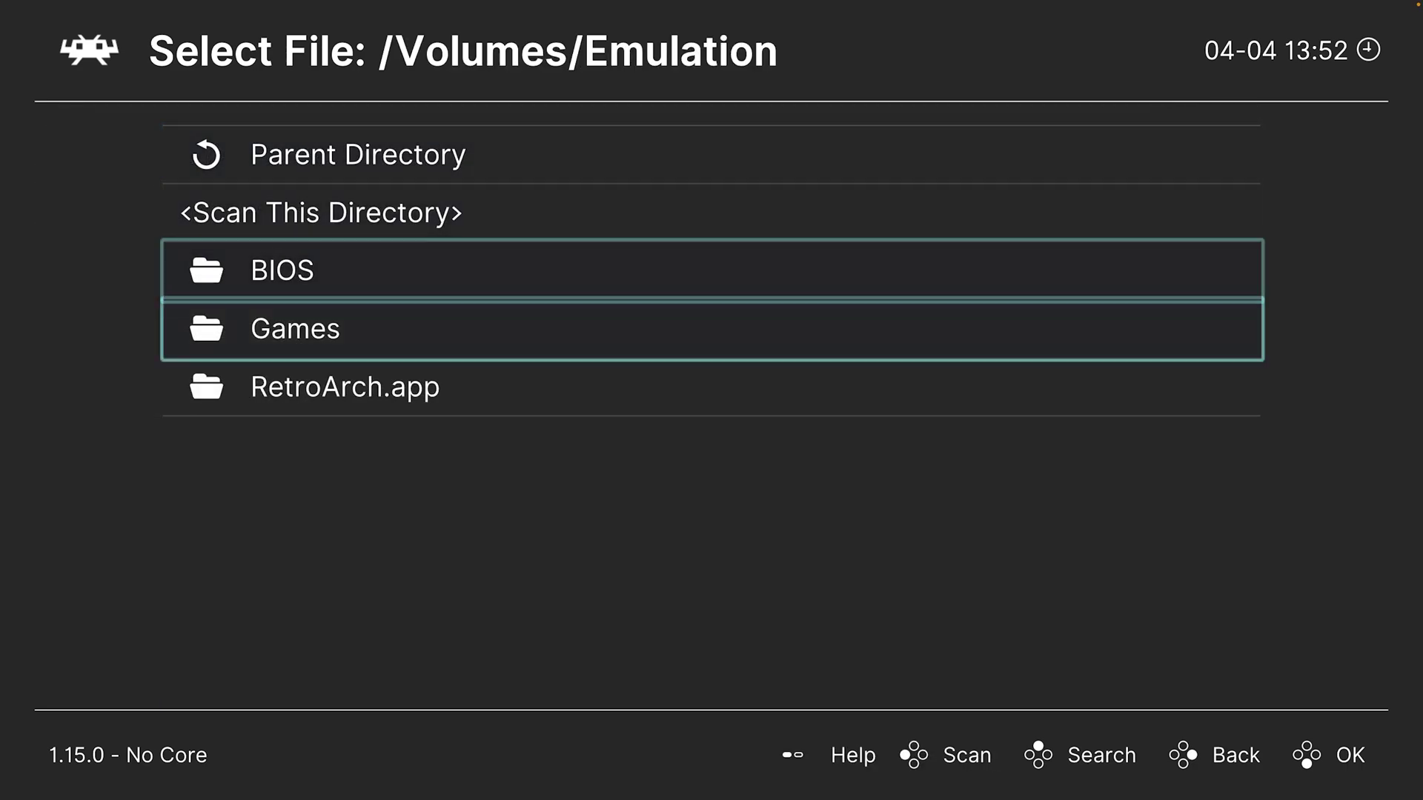
pyautogui.press('Return')
# Step: Scan the SNES Games directory for content and return to the Import Content section
pyautogui.press('Up')
pyautogui.press('Up')
pyautogui.press('Up')
pyautogui.press('Up')
pyautogui.press('Up')
pyautogui.press('Up')
pyautogui.press('Up')
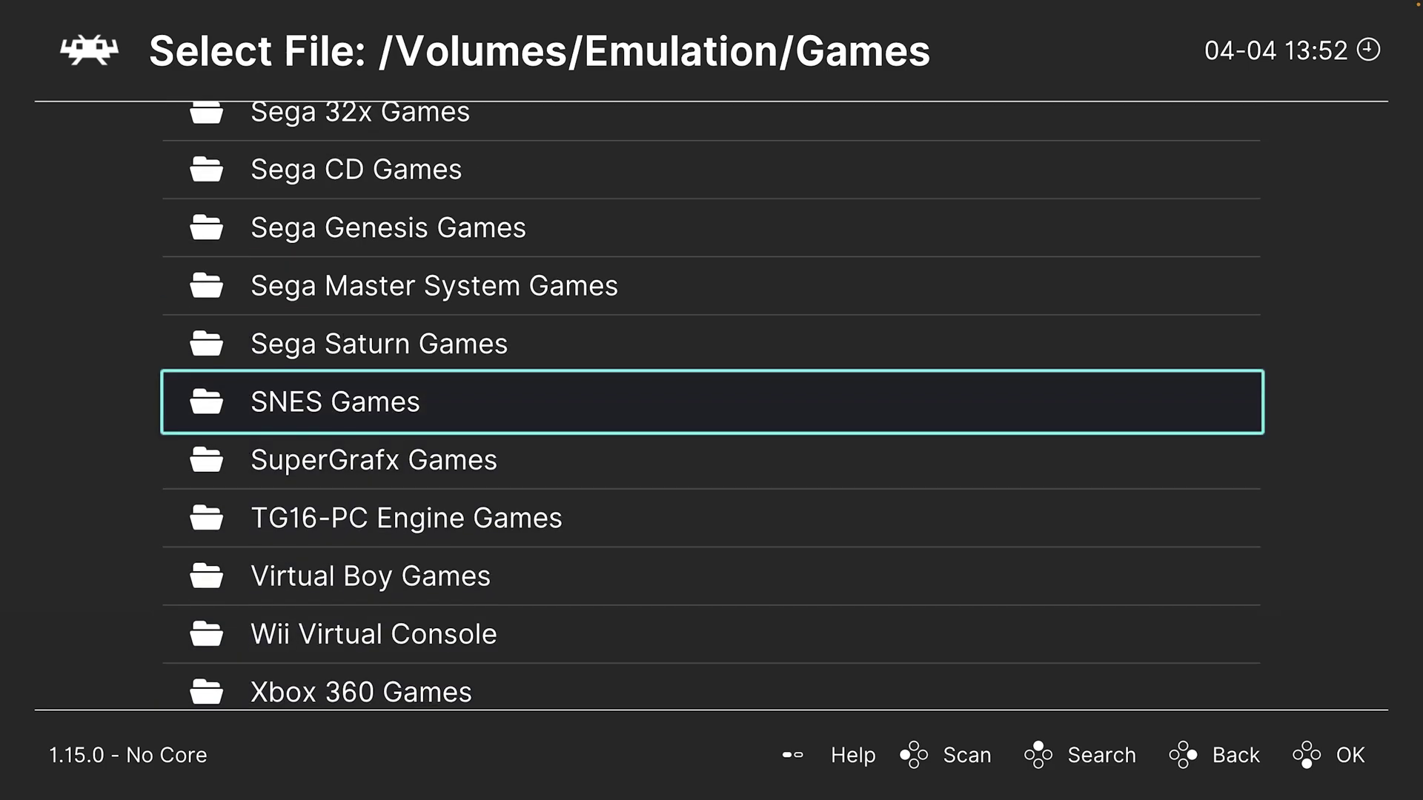
pyautogui.press('Return')
pyautogui.press('Down')
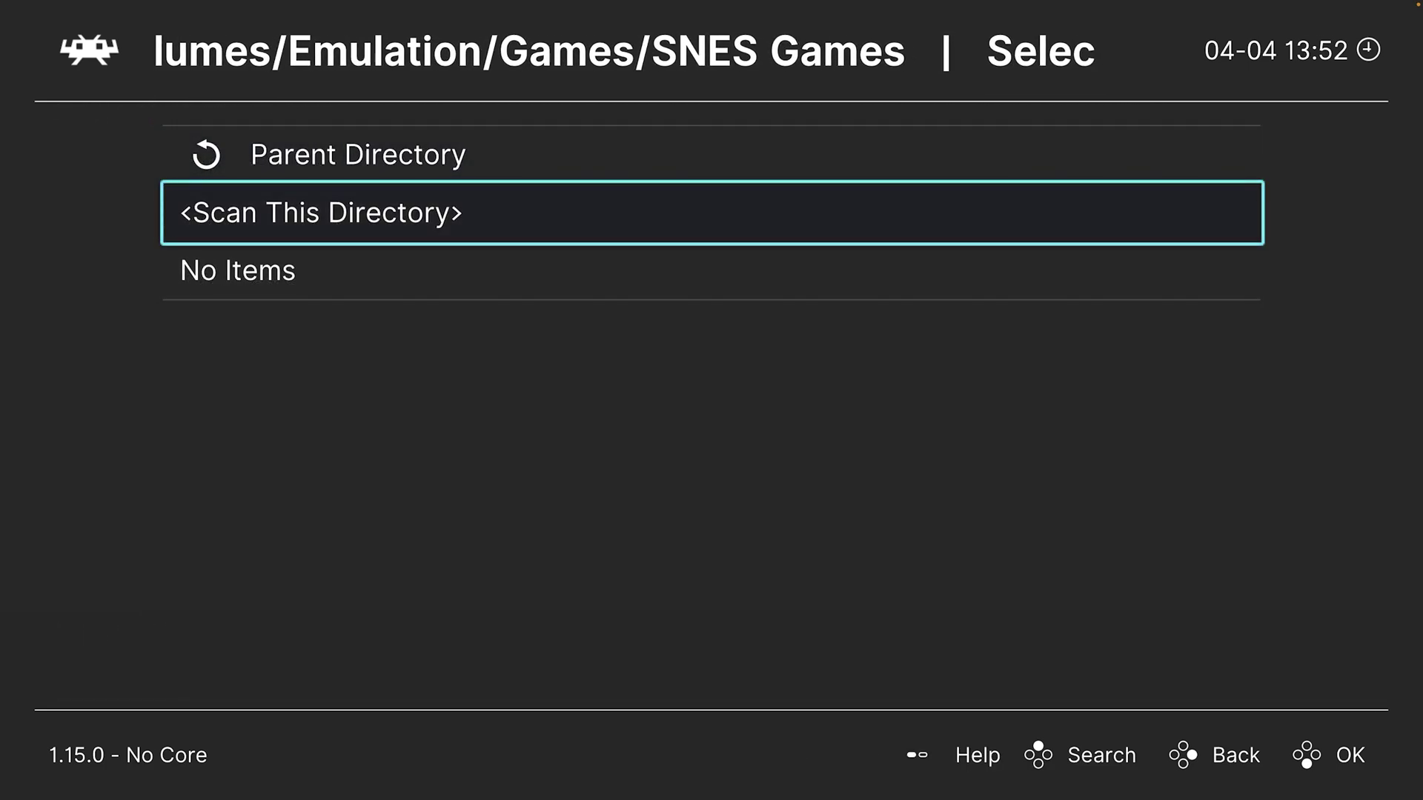
pyautogui.press('Return')
pyautogui.press('BackSpace')
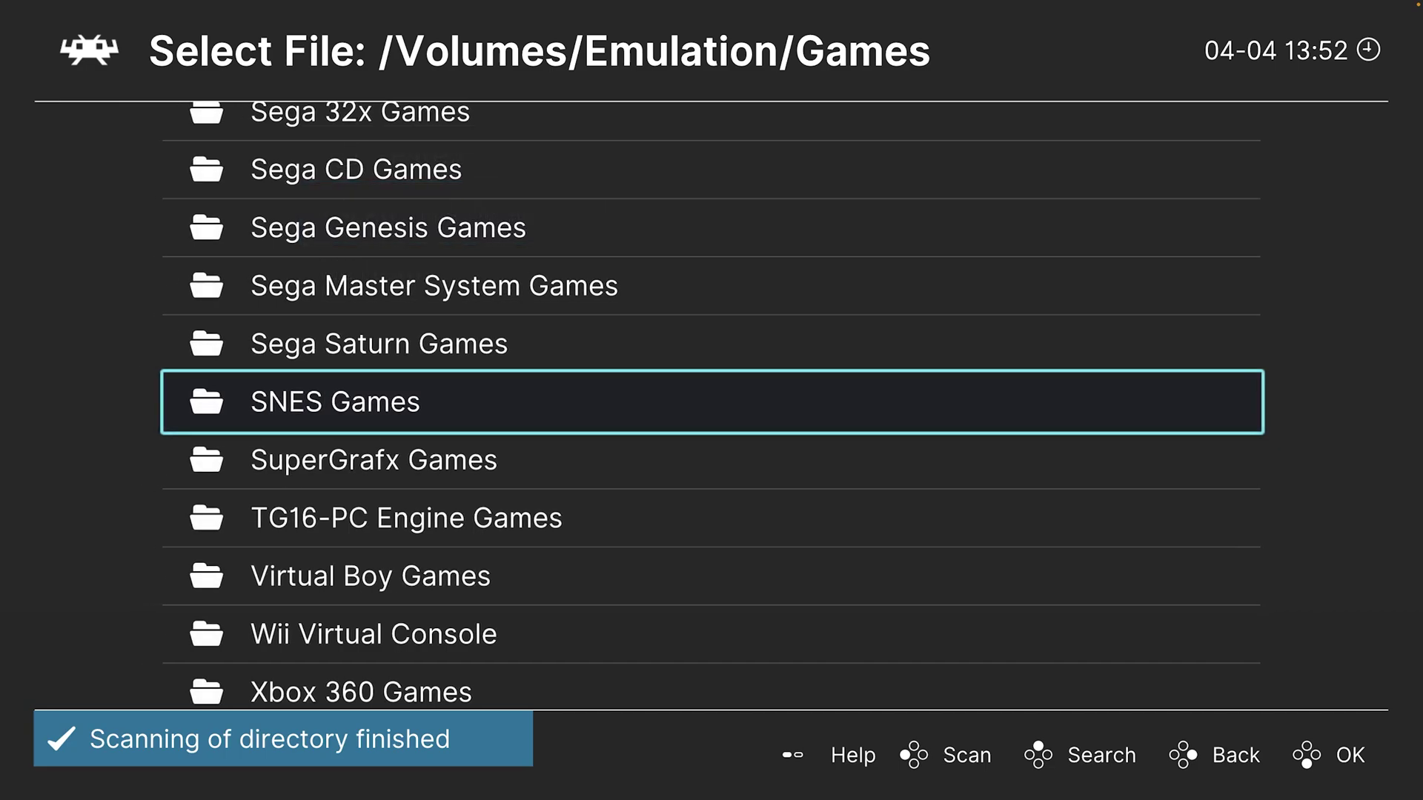
pyautogui.press('BackSpace')
pyautogui.press('BackSpace')
pyautogui.press('BackSpace')
pyautogui.press('BackSpace')
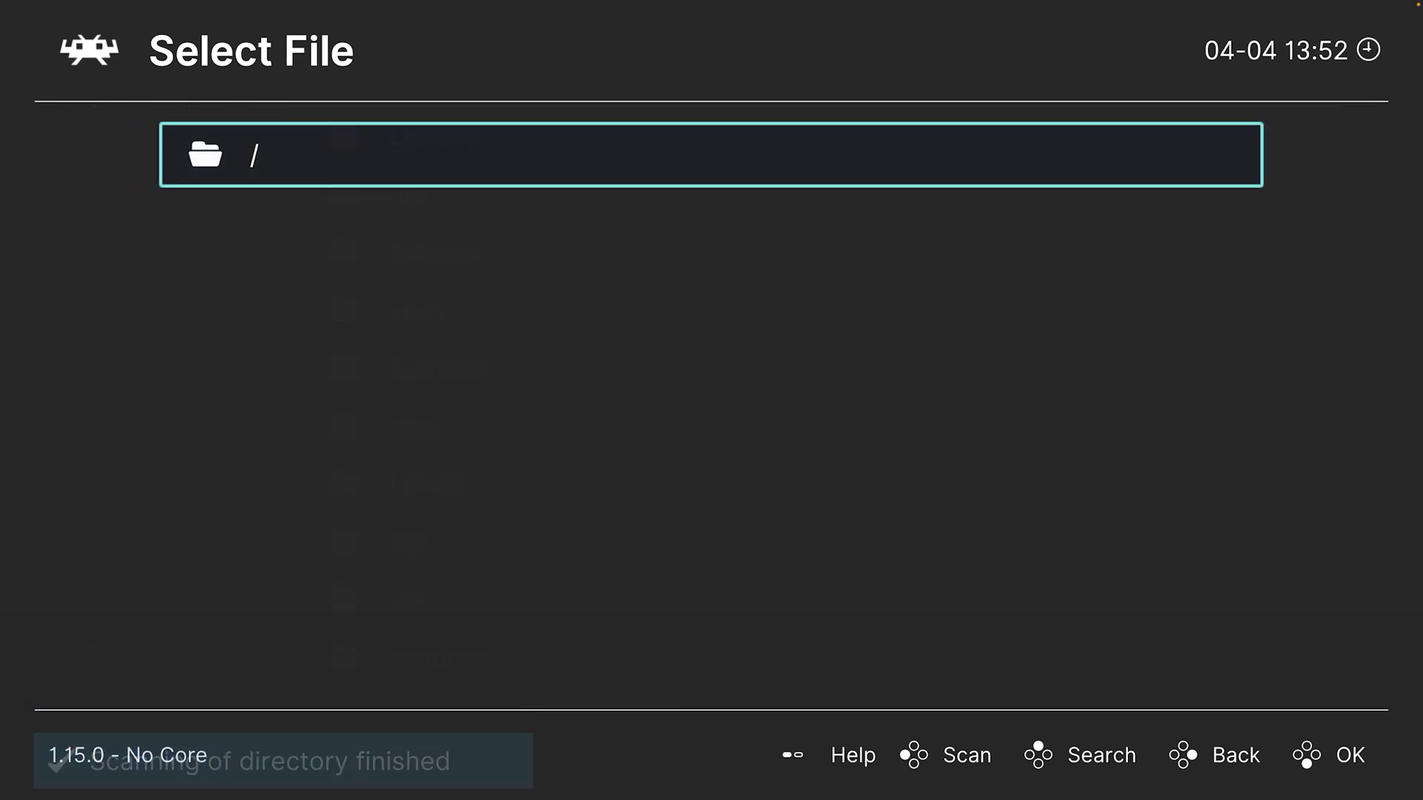
pyautogui.press('BackSpace')
pyautogui.press('BackSpace')
# Step: Look through the games and box art in the Super Nintendo Entertainment System playlist
pyautogui.press('Down')
pyautogui.press('Down')
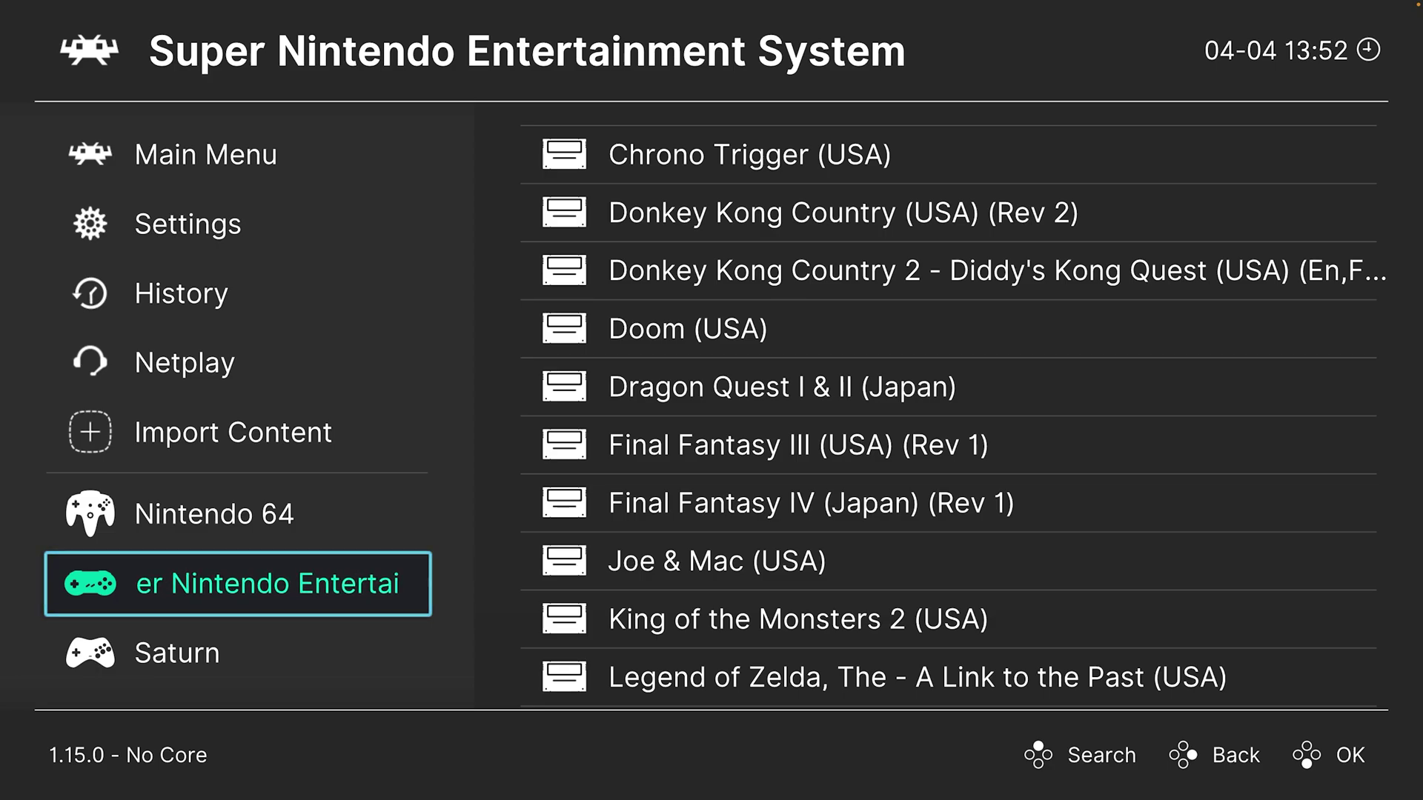
pyautogui.press('Right')
pyautogui.press('Up')
pyautogui.press('Up')
pyautogui.press('Up')
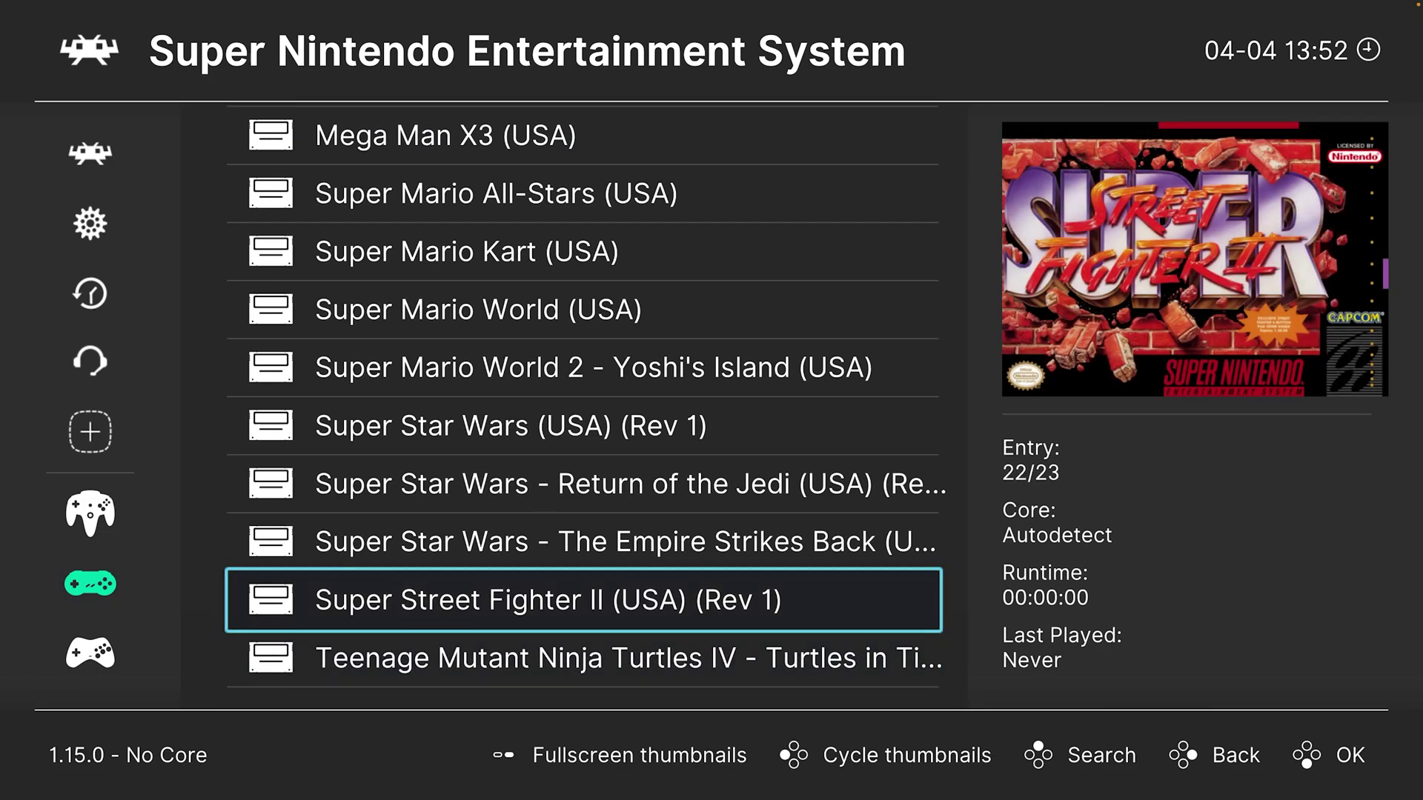
pyautogui.press('Up')
pyautogui.press('Up')
pyautogui.press('Up')
pyautogui.press('Up')
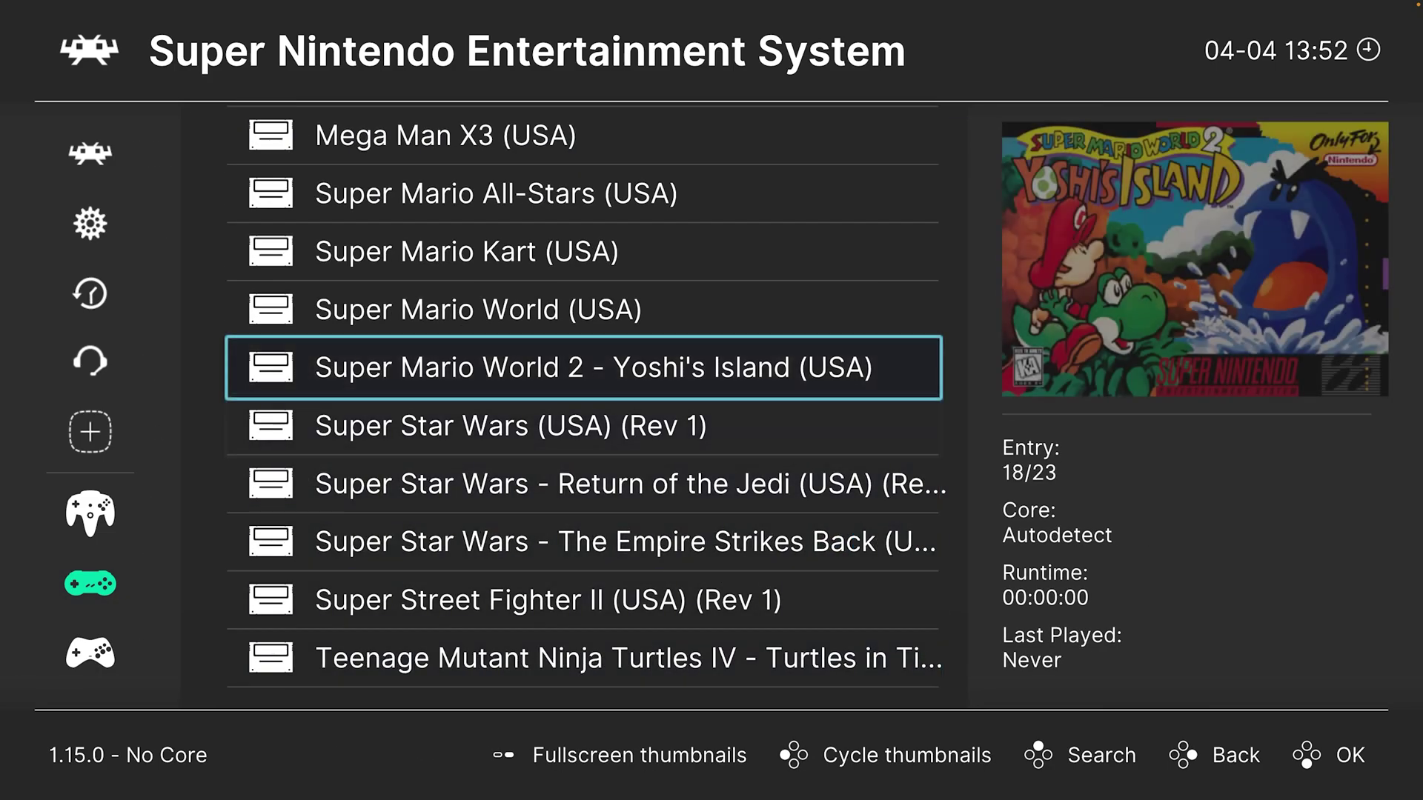
pyautogui.press('Up')
pyautogui.press('Up')
pyautogui.press('Up')
pyautogui.press('Up')
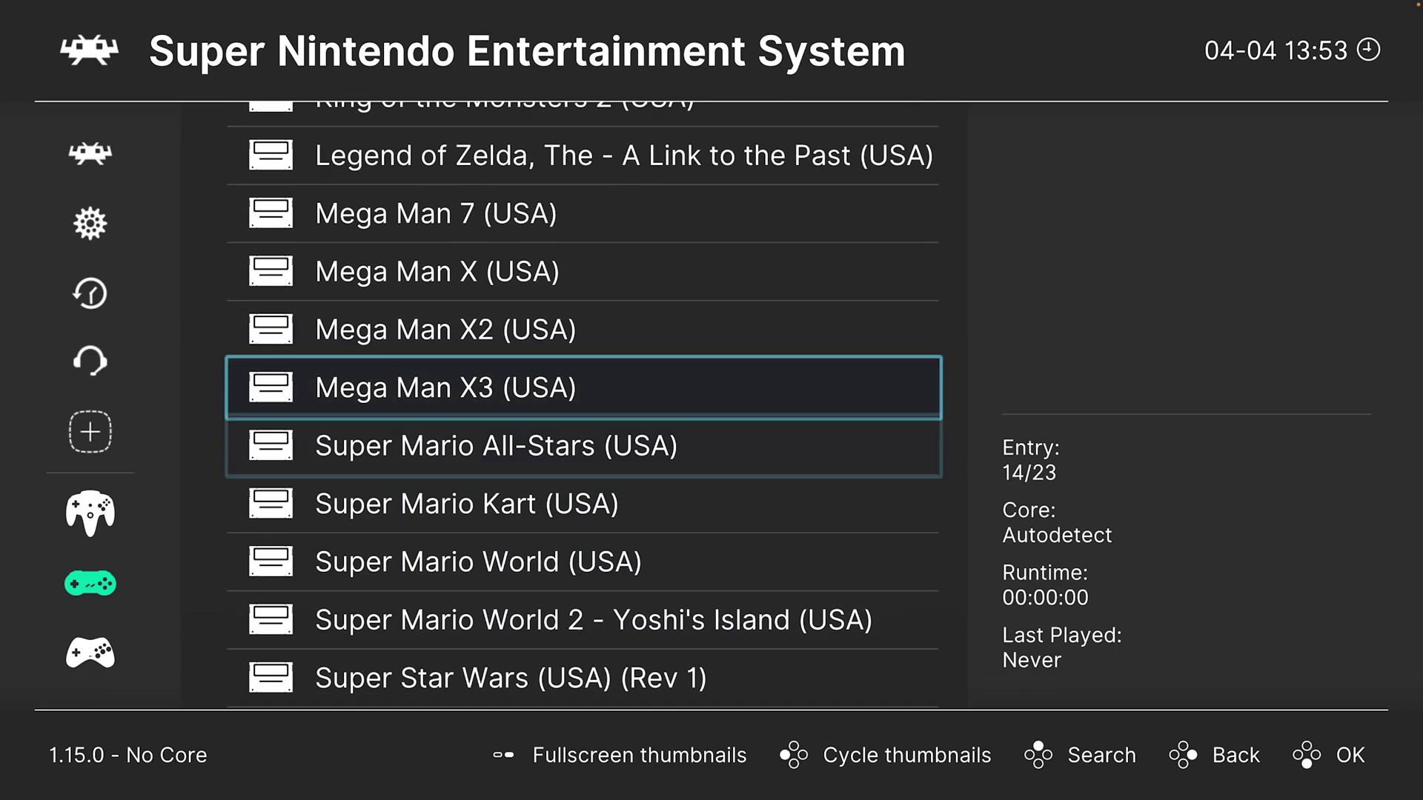
pyautogui.press('Up')
pyautogui.press('Up')
pyautogui.press('Up')
pyautogui.press('Up')
pyautogui.press('Up')
pyautogui.press('Up')
pyautogui.press('Up')
pyautogui.press('Up')
pyautogui.press('Up')
pyautogui.press('Up')
pyautogui.press('Up')
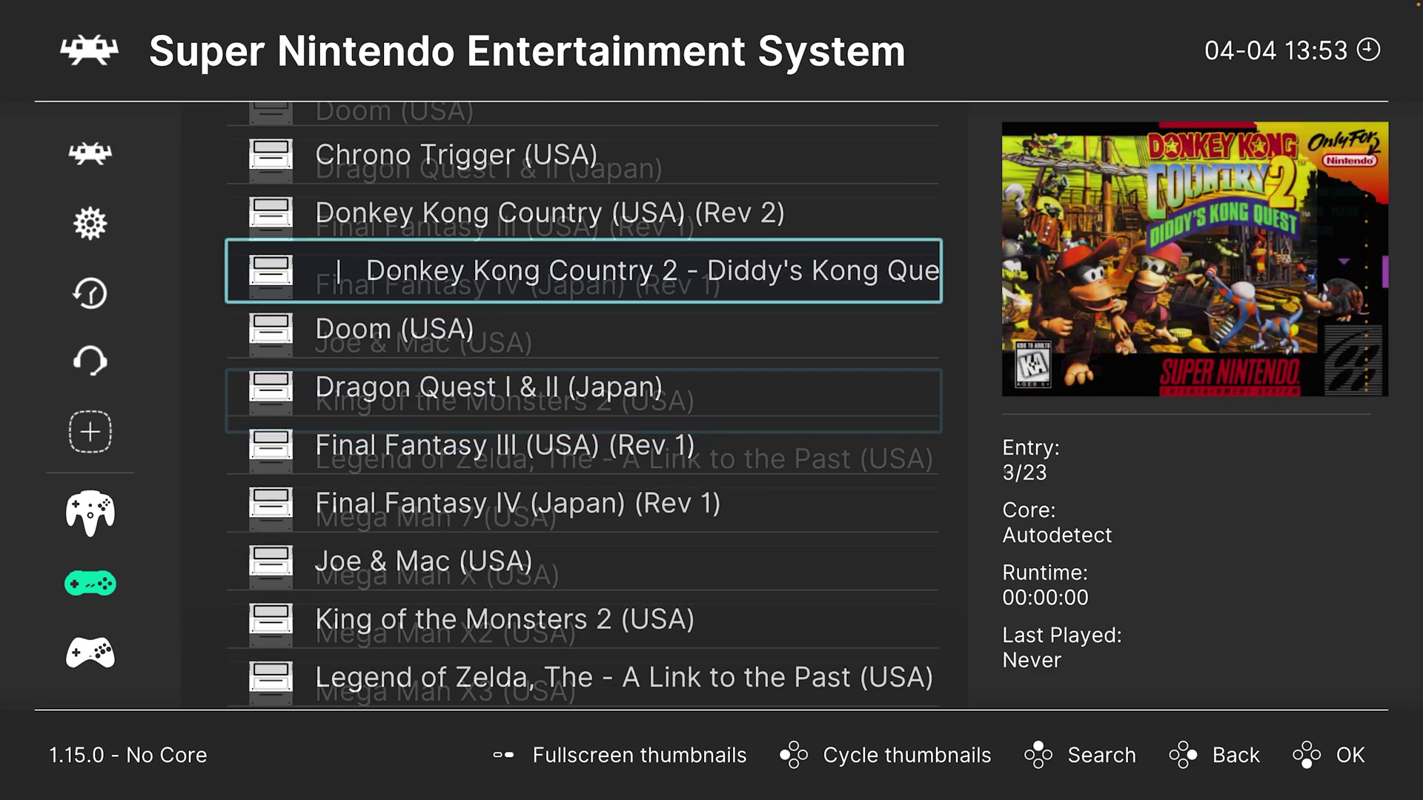
pyautogui.press('Up')
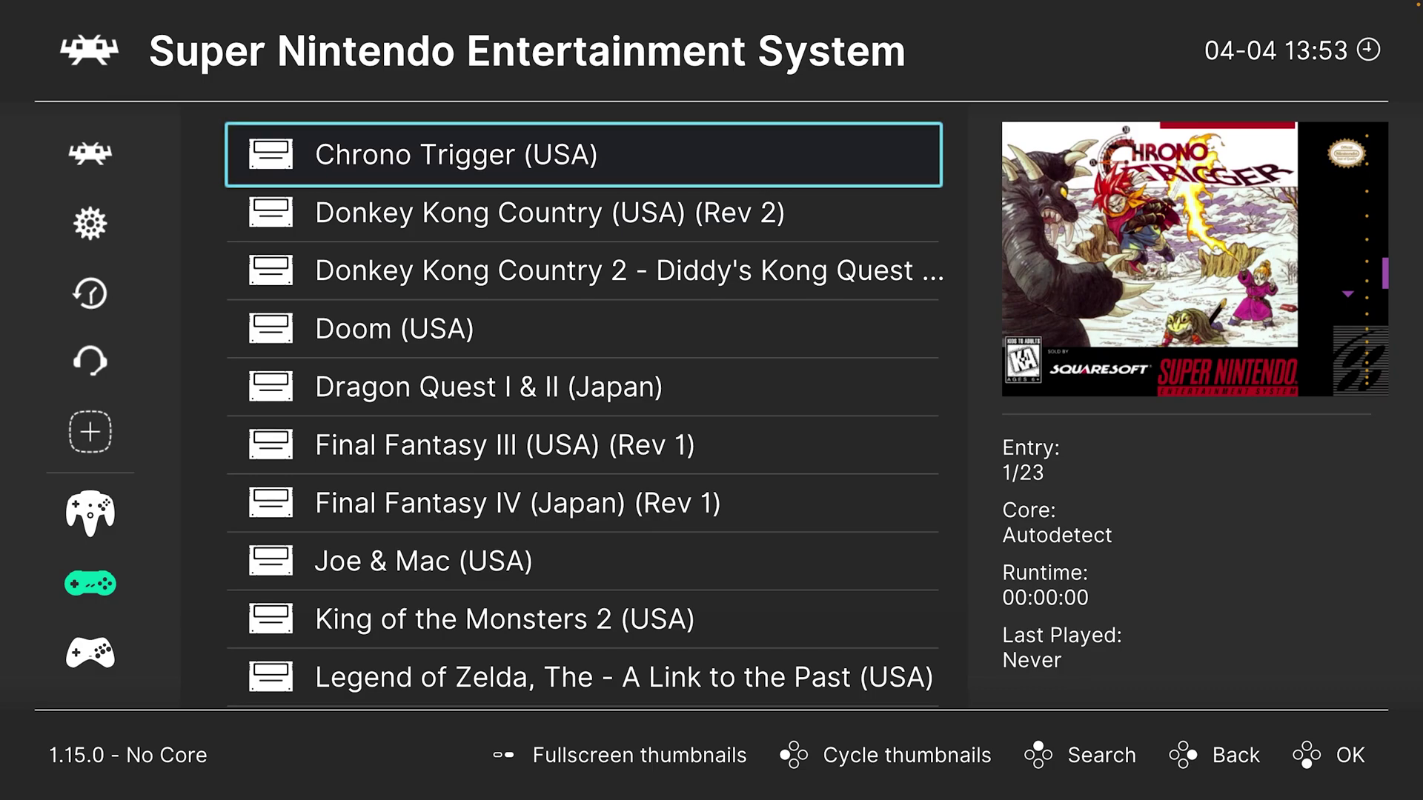
# Step: Return to Import Content and open the Manual Scan configuration
pyautogui.press('Left')
pyautogui.press('Up')
pyautogui.press('Up')
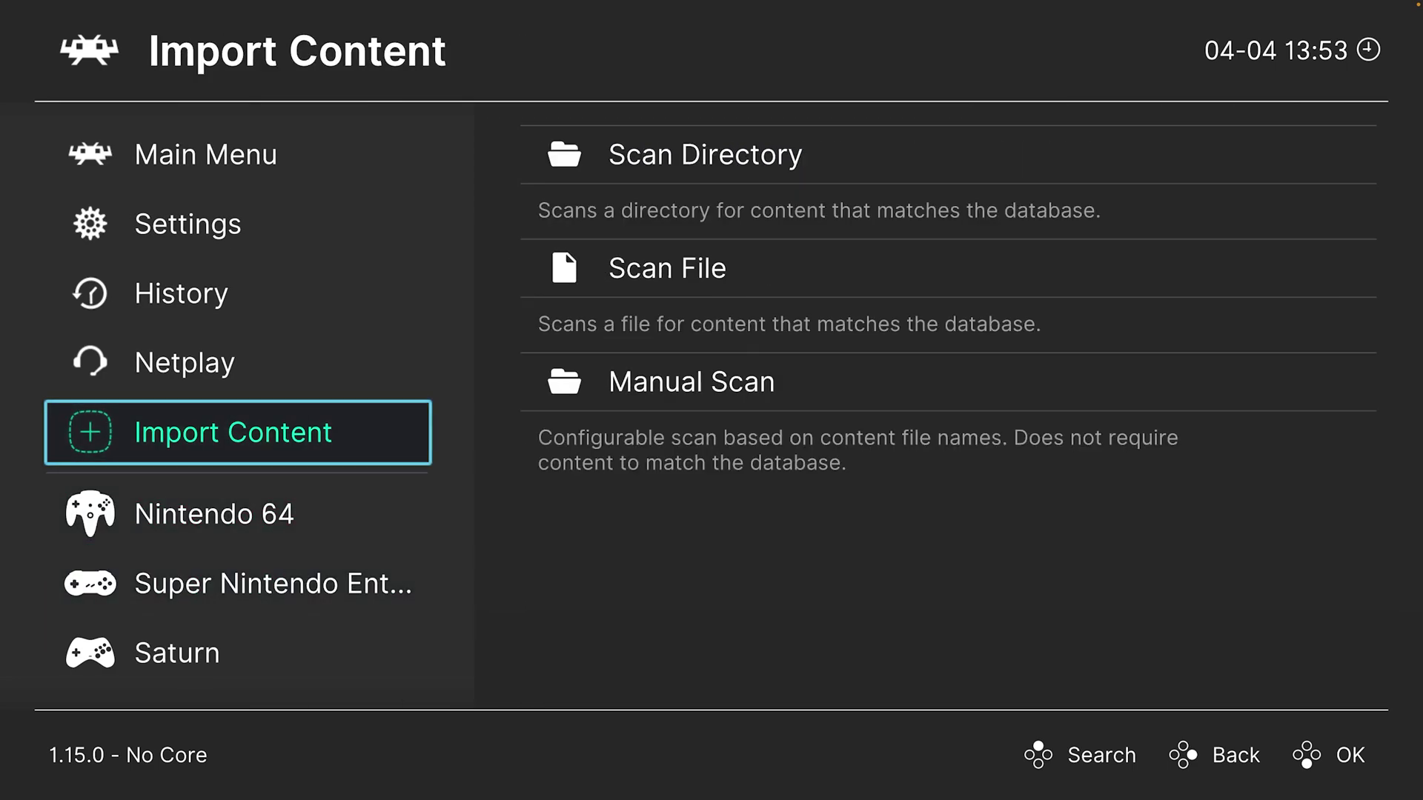
pyautogui.press('Right')
pyautogui.press('Down')
pyautogui.press('Down')
pyautogui.press('Return')
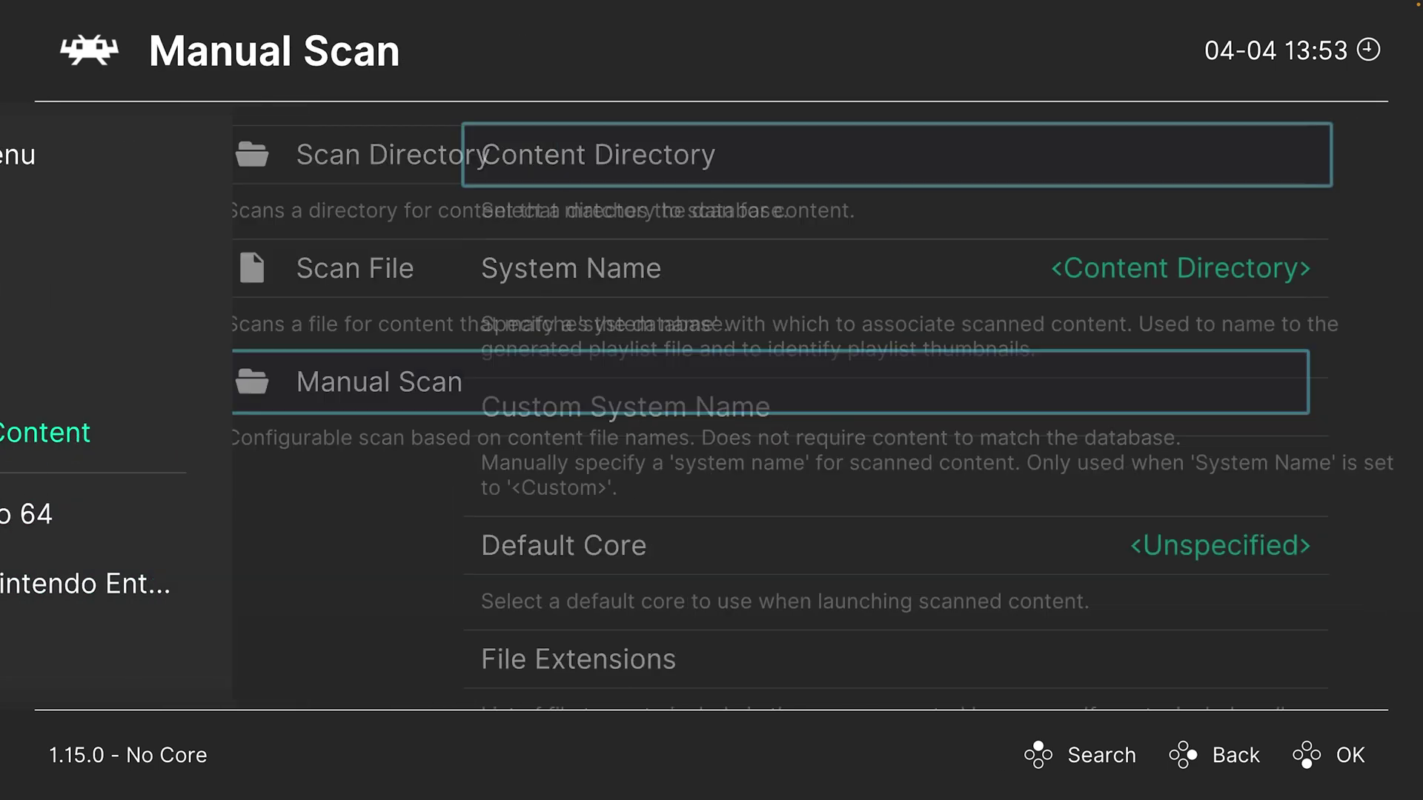
# Step: Set the manual scan's content directory to /Volumes/Emulation/Games/SNES Games
pyautogui.press('Return')
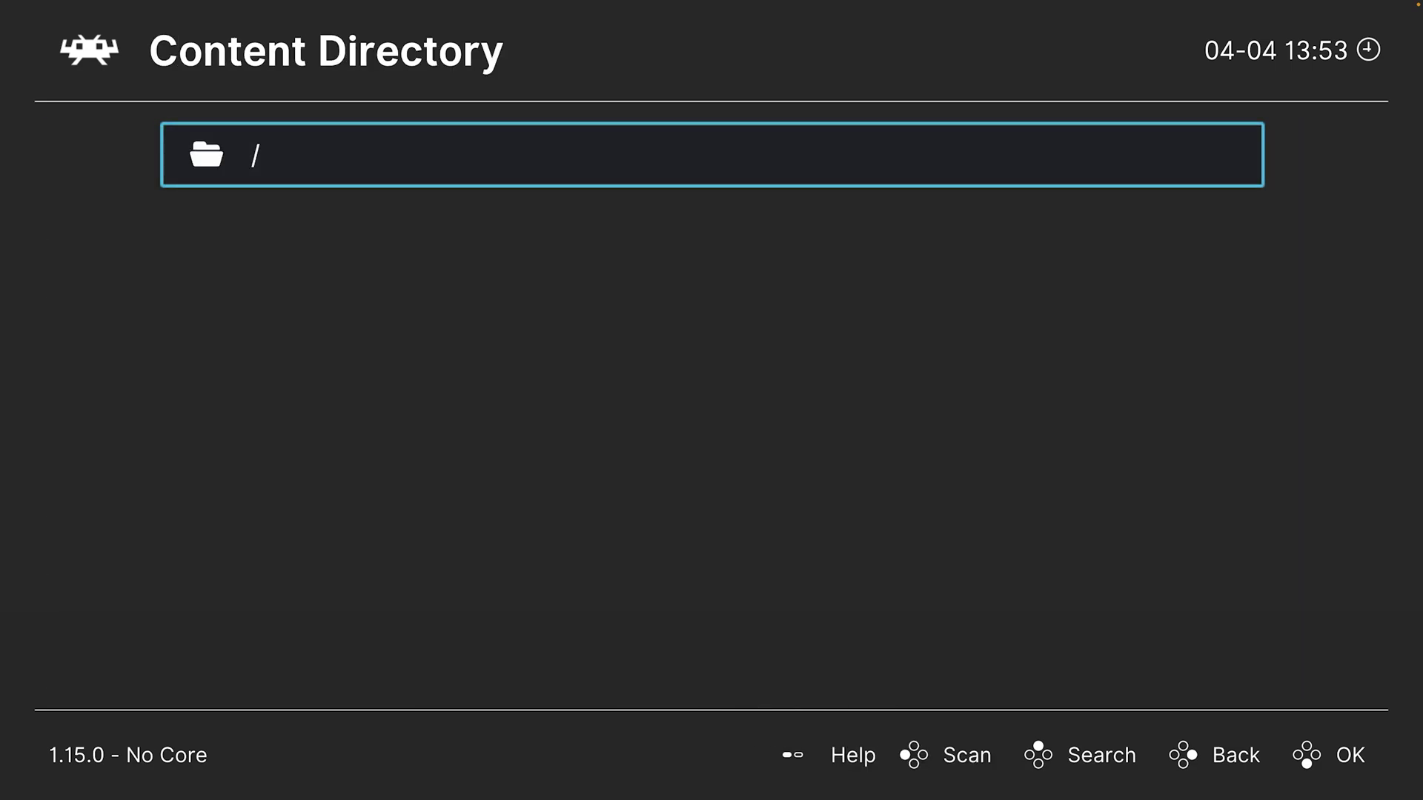
pyautogui.press('Return')
pyautogui.press('Up')
pyautogui.press('Return')
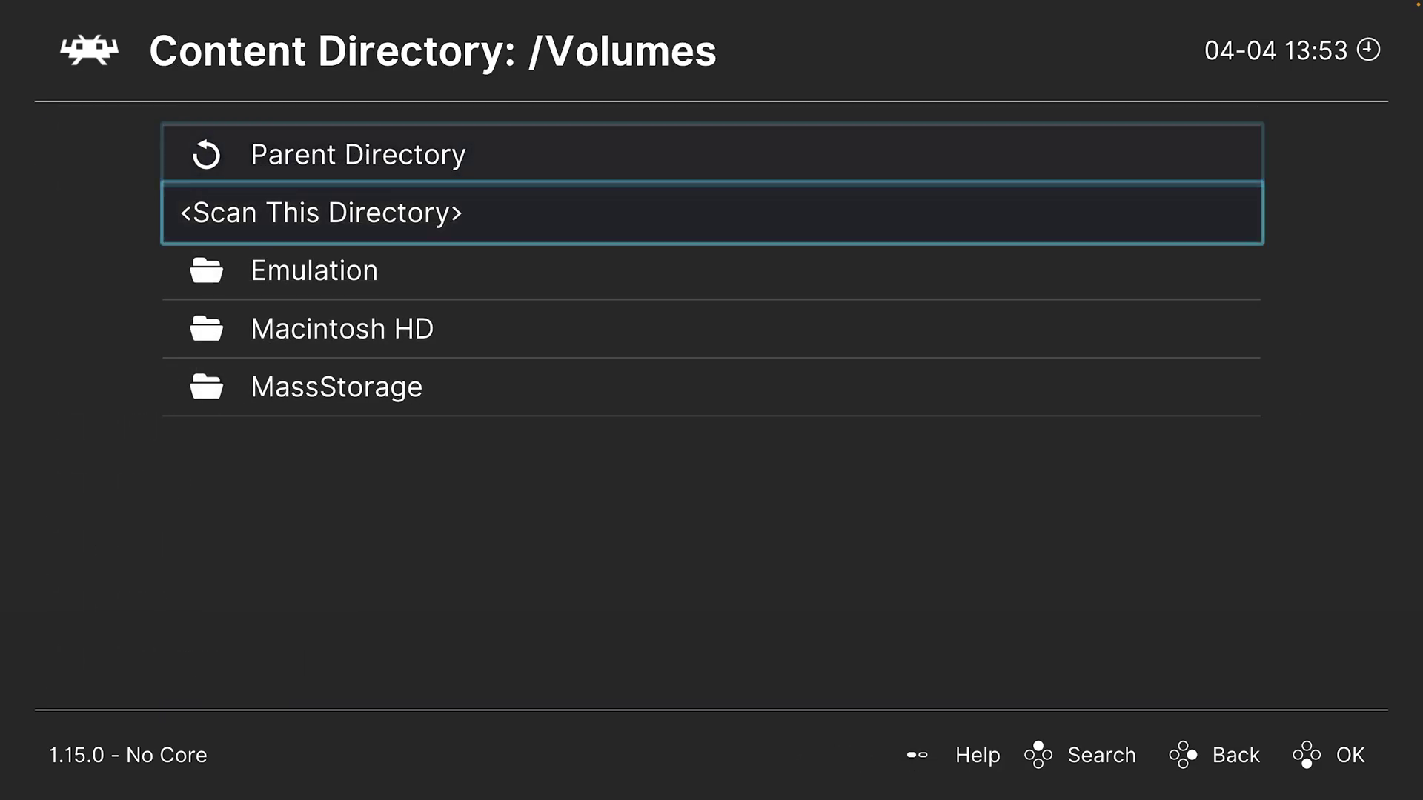
pyautogui.press('Down')
pyautogui.press('Return')
pyautogui.press('Down')
pyautogui.press('Down')
pyautogui.press('Down')
pyautogui.press('Return')
pyautogui.press('Up')
pyautogui.press('Up')
pyautogui.press('Up')
pyautogui.press('Up')
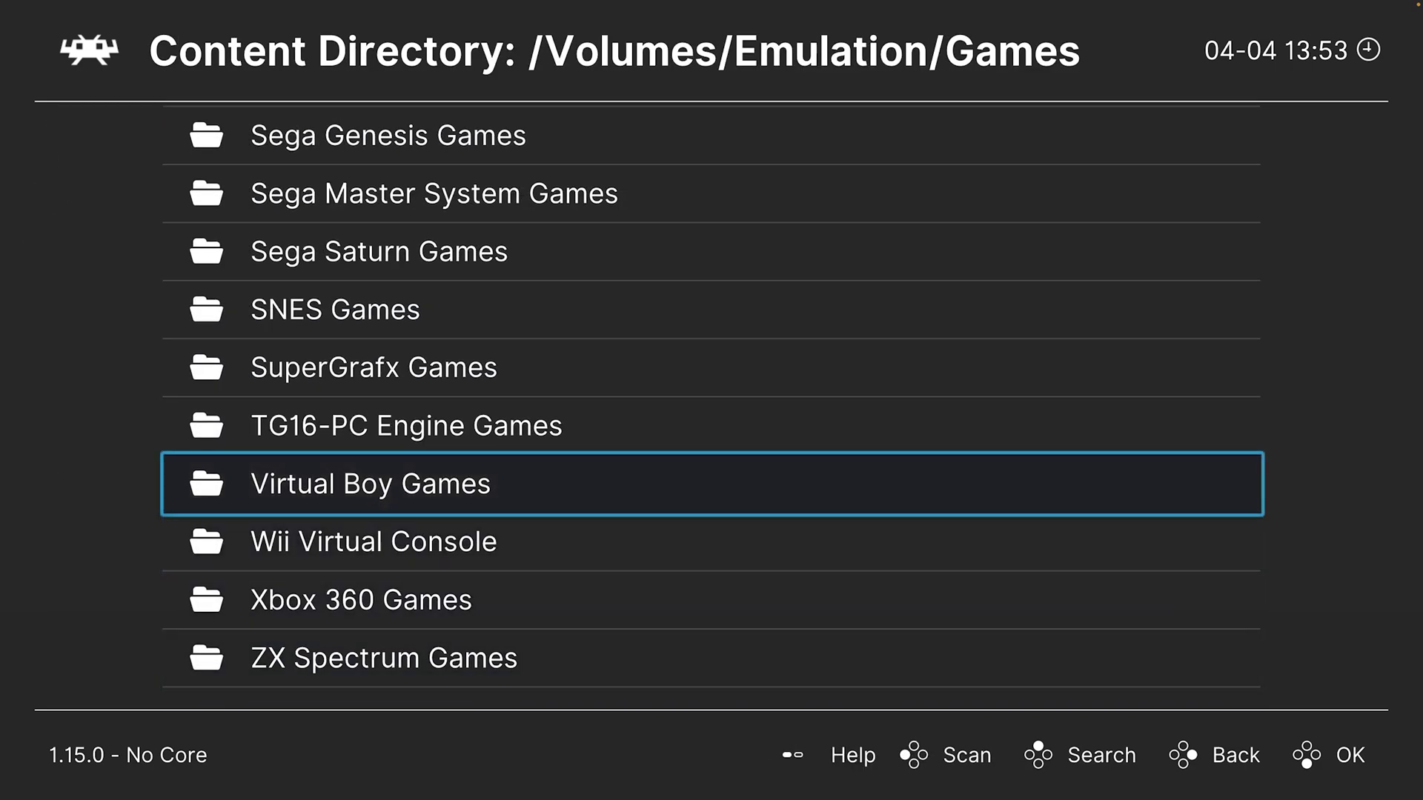
pyautogui.press('Up')
pyautogui.press('Up')
pyautogui.press('Up')
pyautogui.press('Return')
pyautogui.press('Down')
pyautogui.press('Return')
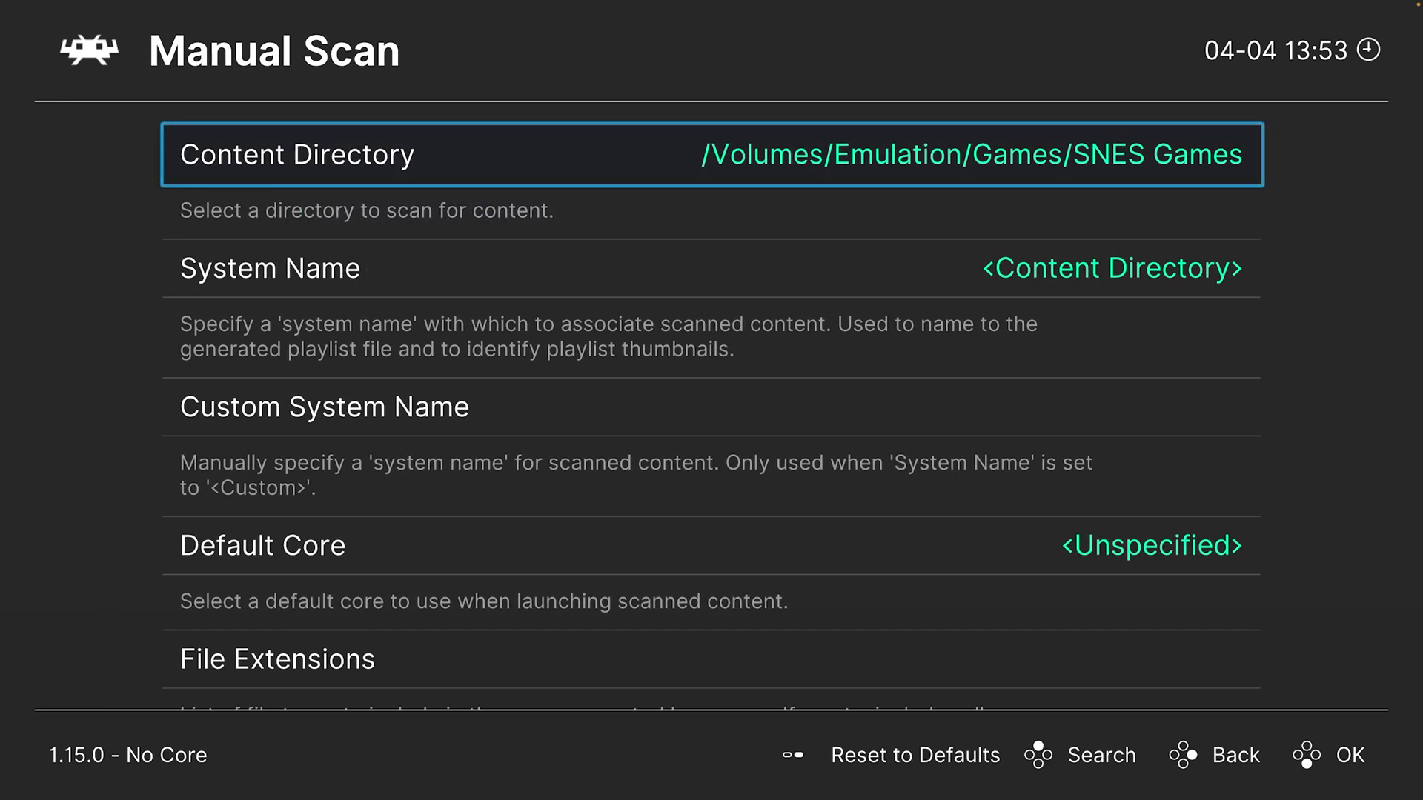
# Step: Set the manual scan's System Name to Nintendo - Super Nintendo Entertainment System
pyautogui.press('Down')
pyautogui.press('Return')
pyautogui.press('Up')
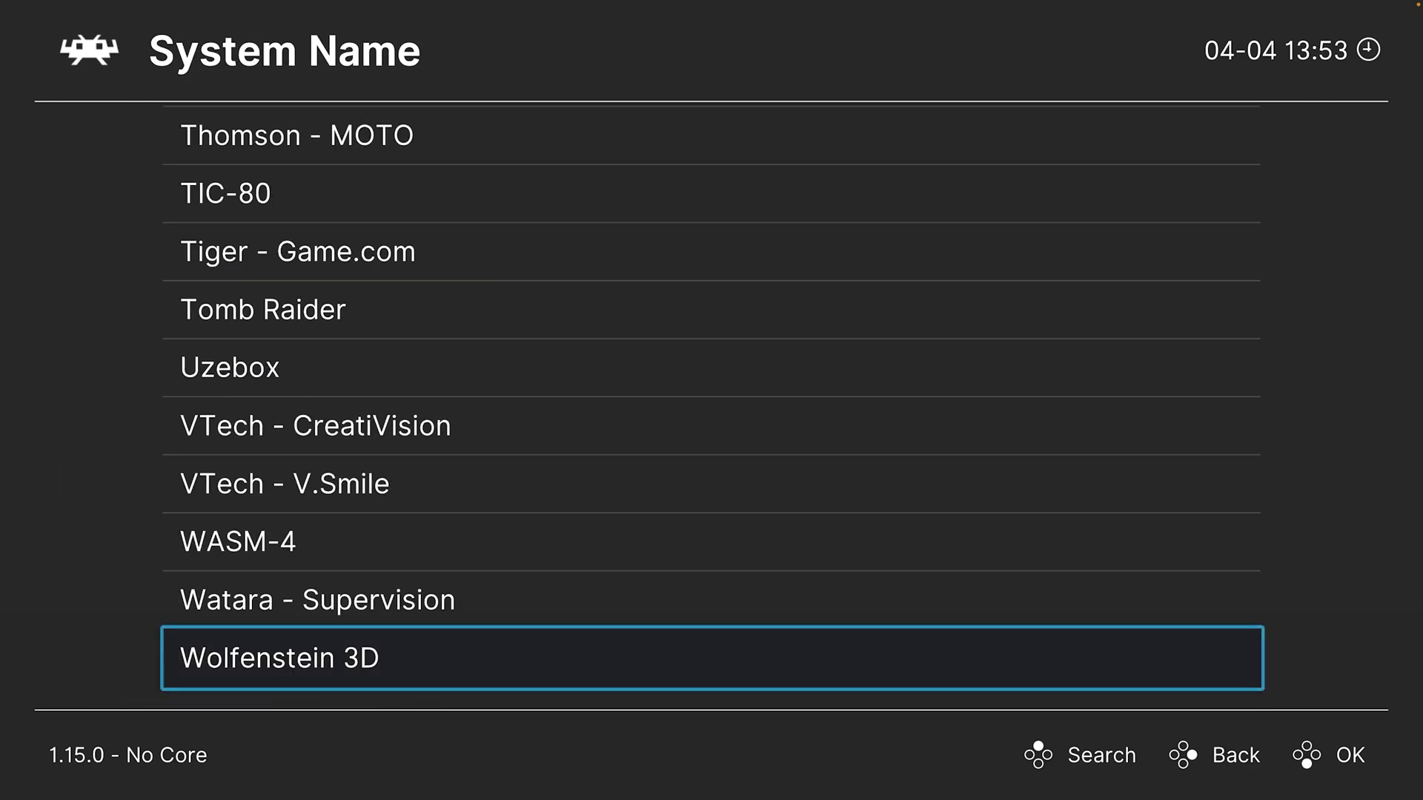
pyautogui.press('Up')
pyautogui.press('Up')
pyautogui.press('Up')
pyautogui.press('Up')
pyautogui.press('Up')
pyautogui.press('Up')
pyautogui.press('Up')
pyautogui.press('Up')
pyautogui.press('Up')
pyautogui.press('Up')
pyautogui.press('Up')
pyautogui.press('Up')
pyautogui.press('Up')
pyautogui.press('Up')
pyautogui.press('Up')
pyautogui.press('Up')
pyautogui.press('Up')
pyautogui.press('Up')
pyautogui.press('Up')
pyautogui.press('Up')
pyautogui.press('Up')
pyautogui.press('Up')
pyautogui.press('Up')
pyautogui.press('Up')
pyautogui.press('Up')
pyautogui.press('Up')
pyautogui.press('Up')
pyautogui.press('Up')
pyautogui.press('Up')
pyautogui.press('Up')
pyautogui.press('Up')
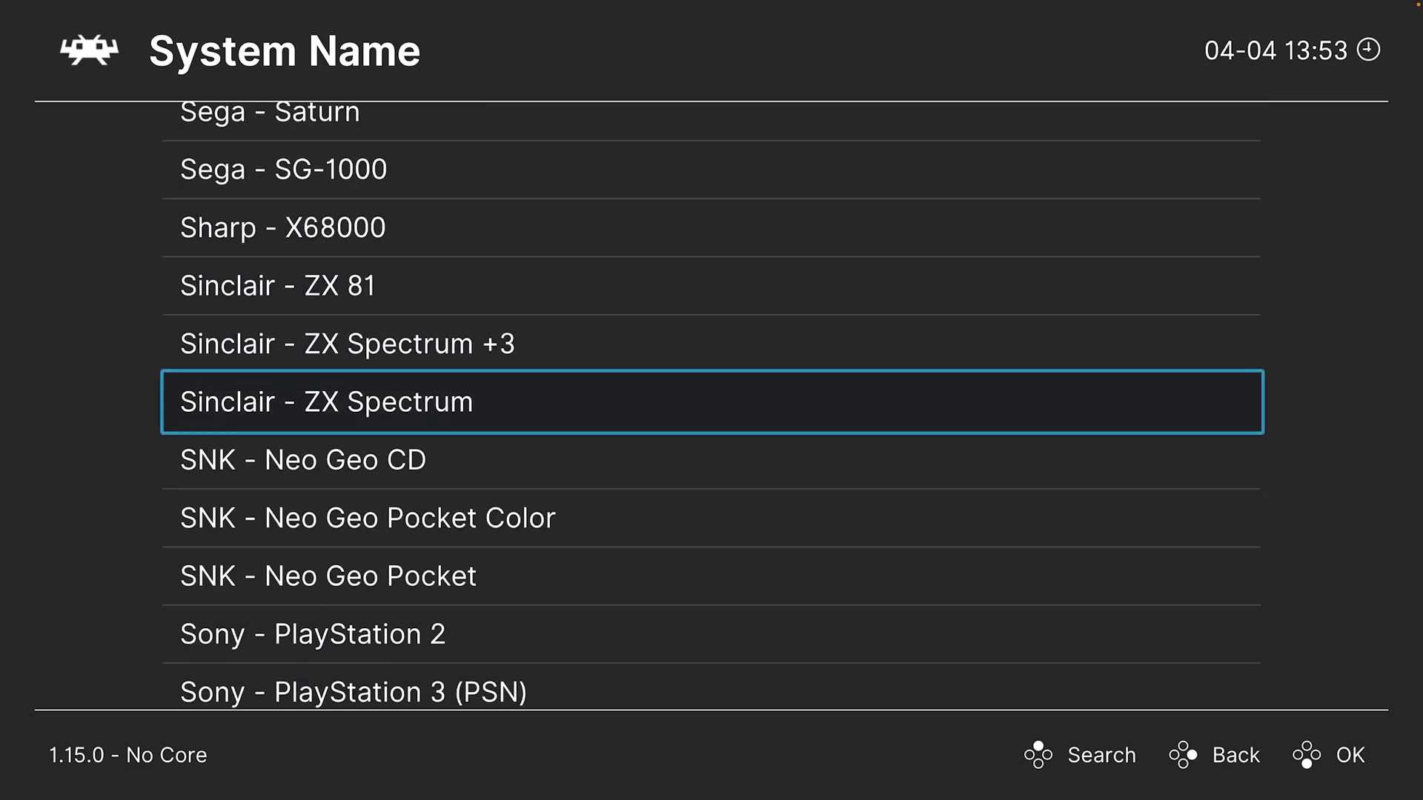
pyautogui.press('Up')
pyautogui.press('Up')
pyautogui.press('Up')
pyautogui.press('Up')
pyautogui.press('Up')
pyautogui.press('Up')
pyautogui.press('Up')
pyautogui.press('Up')
pyautogui.press('Up')
pyautogui.press('Up')
pyautogui.press('Up')
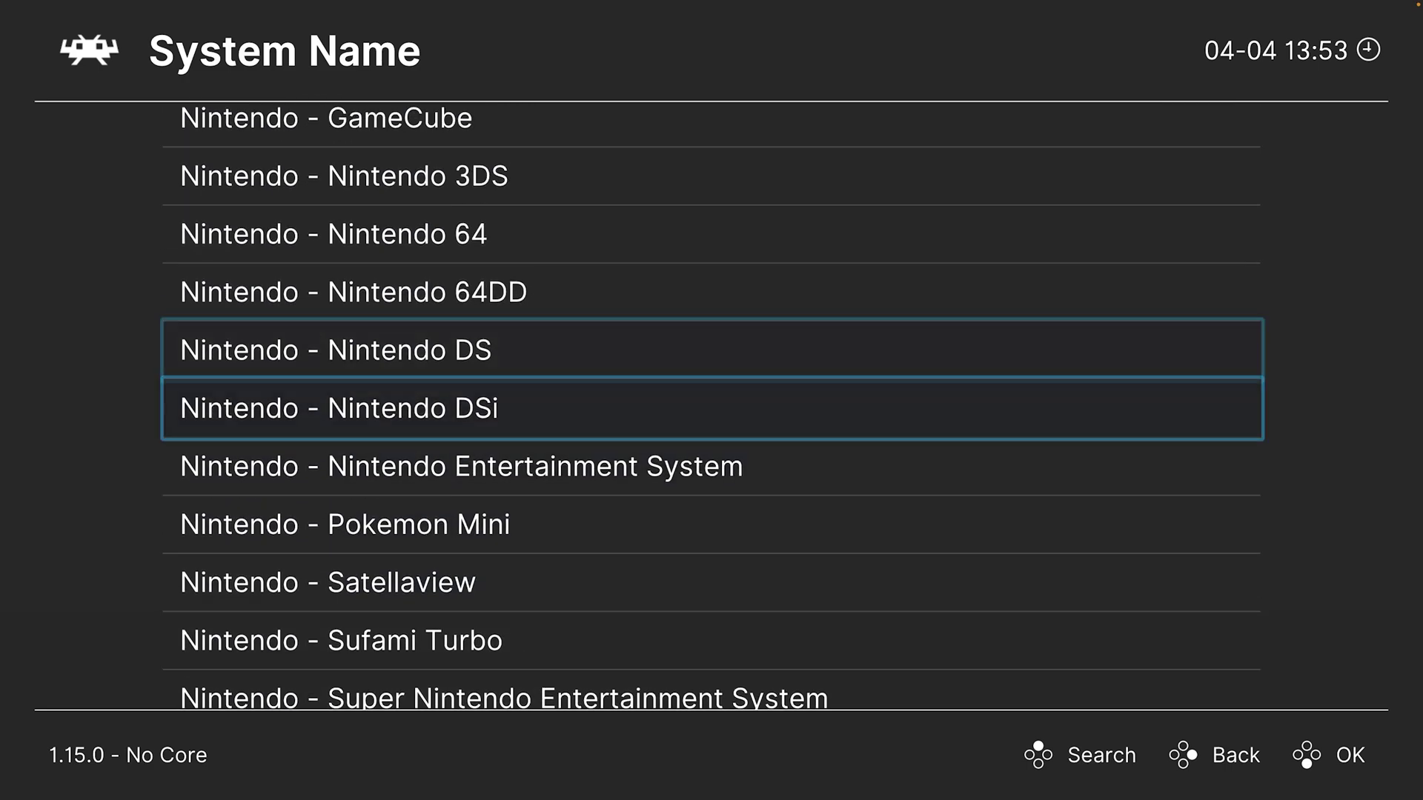
pyautogui.press('Down')
pyautogui.press('Down')
pyautogui.press('Down')
pyautogui.press('Down')
pyautogui.press('Down')
pyautogui.press('Down')
pyautogui.press('Down')
pyautogui.press('Down')
pyautogui.press('Down')
pyautogui.press('Down')
pyautogui.press('Down')
pyautogui.press('Down')
pyautogui.press('Down')
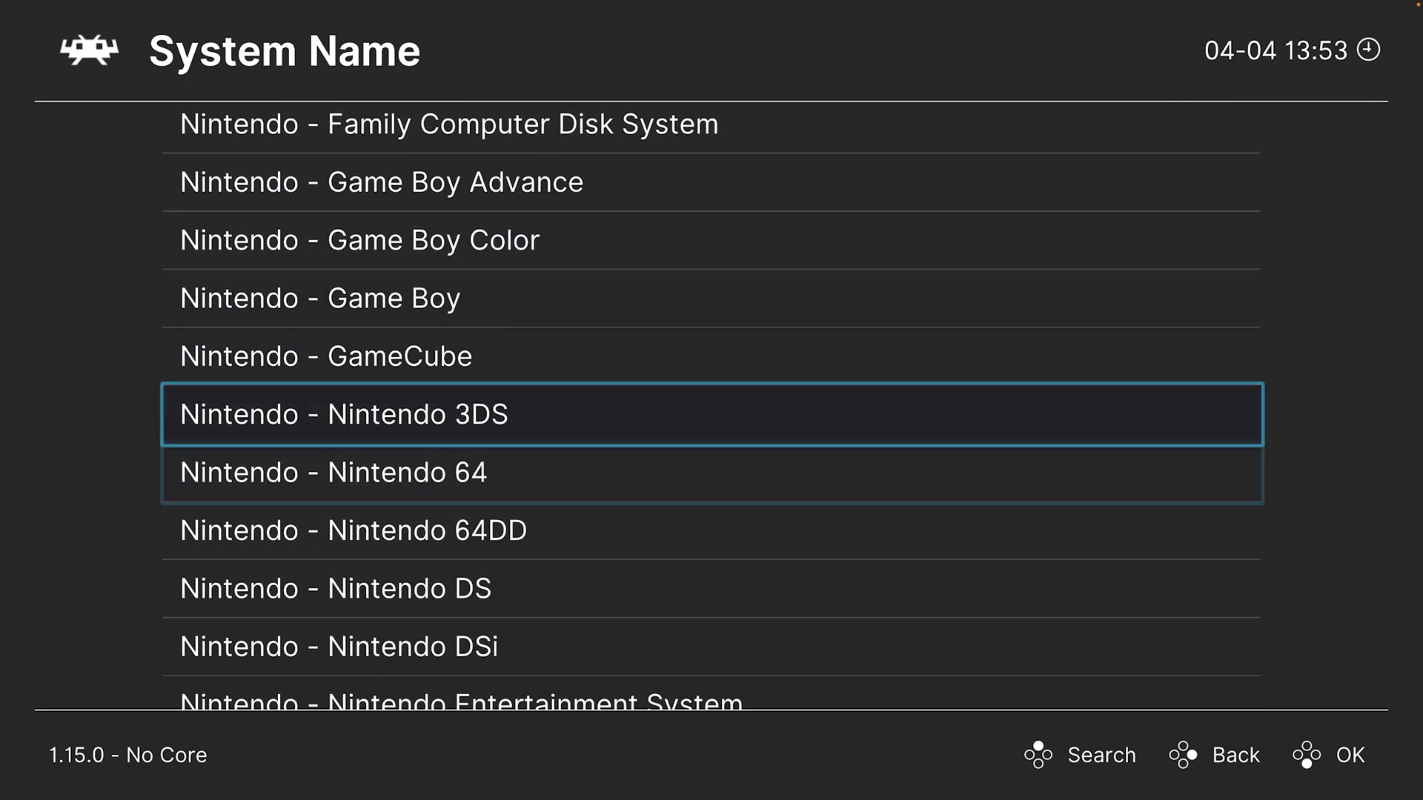
pyautogui.press('Return')
# Step: Set the manual scan's Default Core to Nintendo - SNES / SFC (Snes9x - Current)
pyautogui.press('Down')
pyautogui.press('Down')
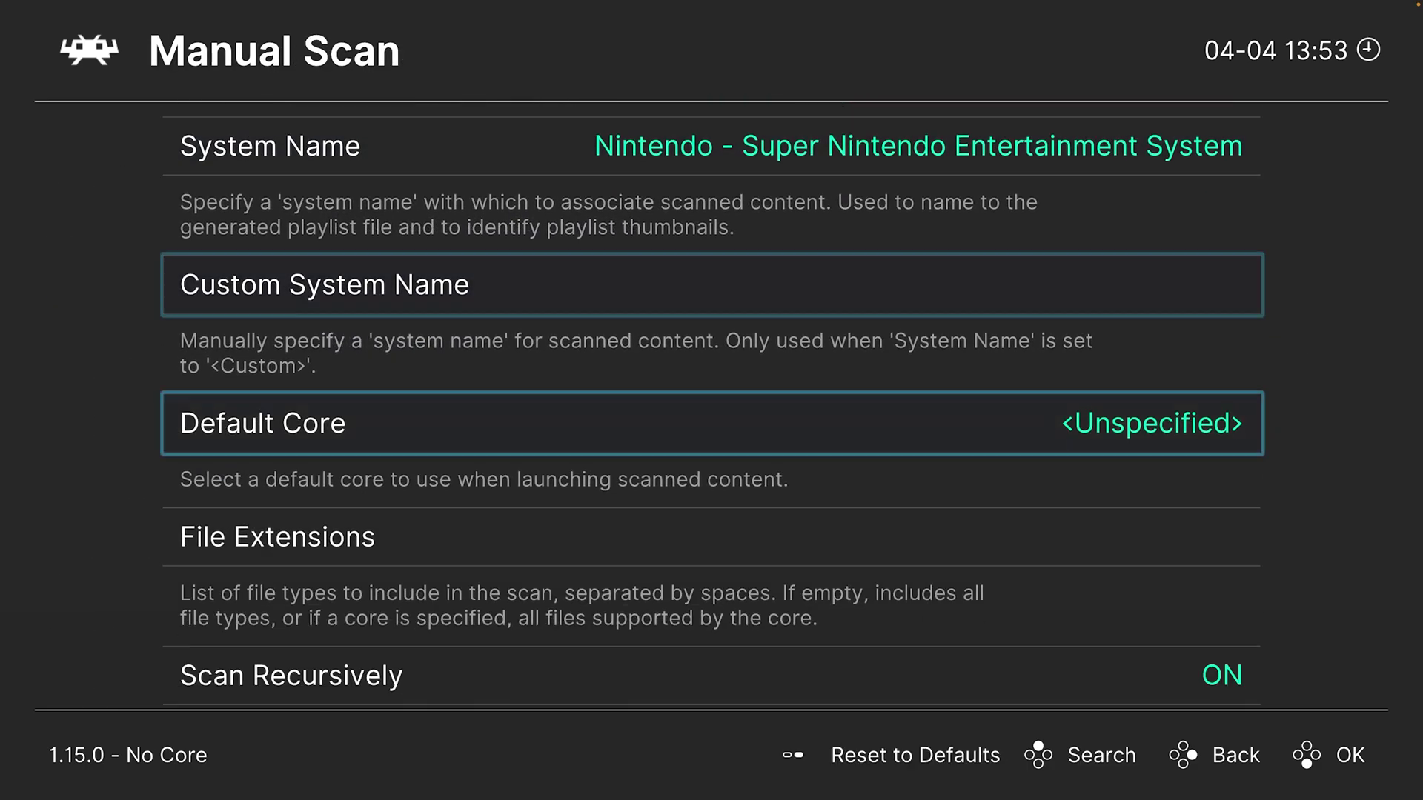
pyautogui.press('Return')
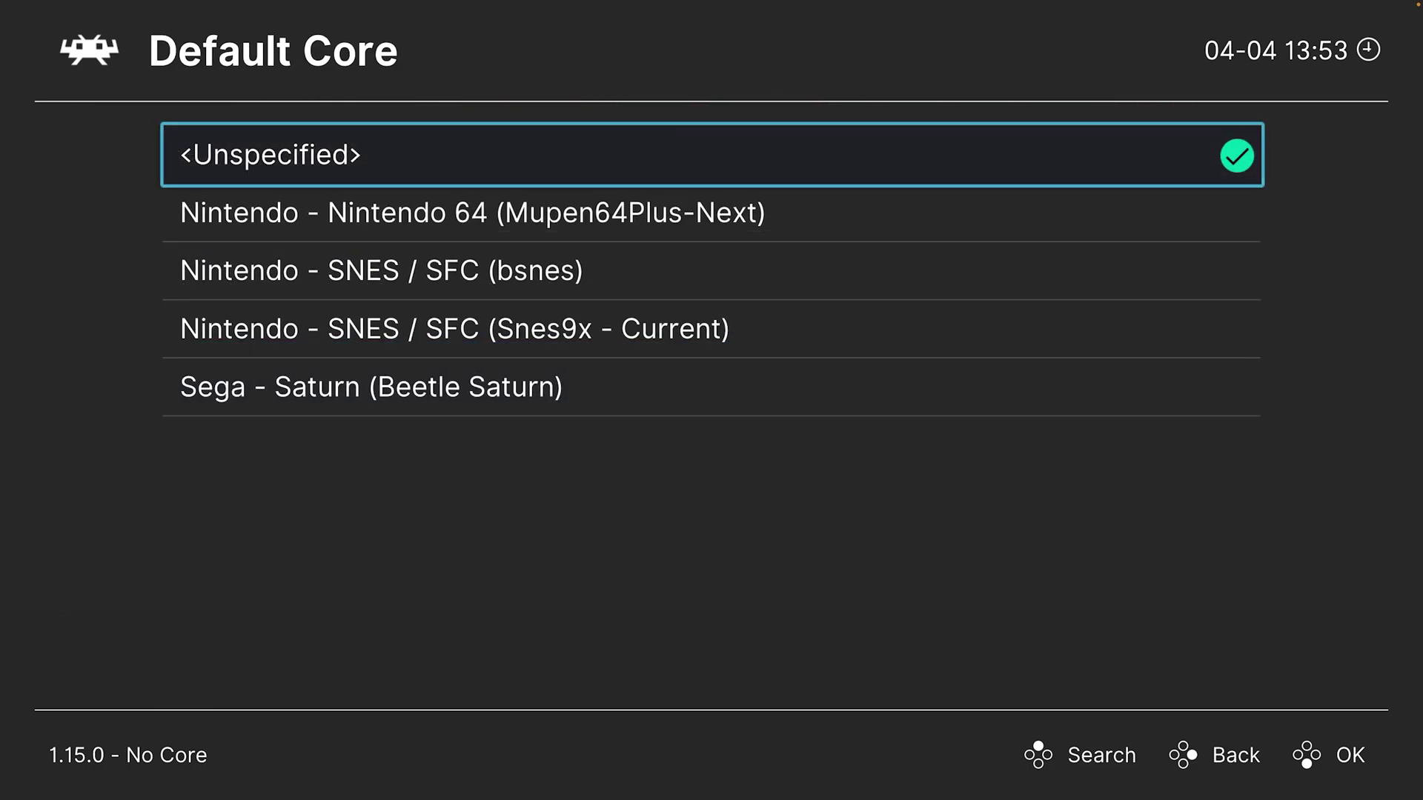
pyautogui.press('Down')
pyautogui.press('Down')
pyautogui.press('Down')
pyautogui.press('Return')
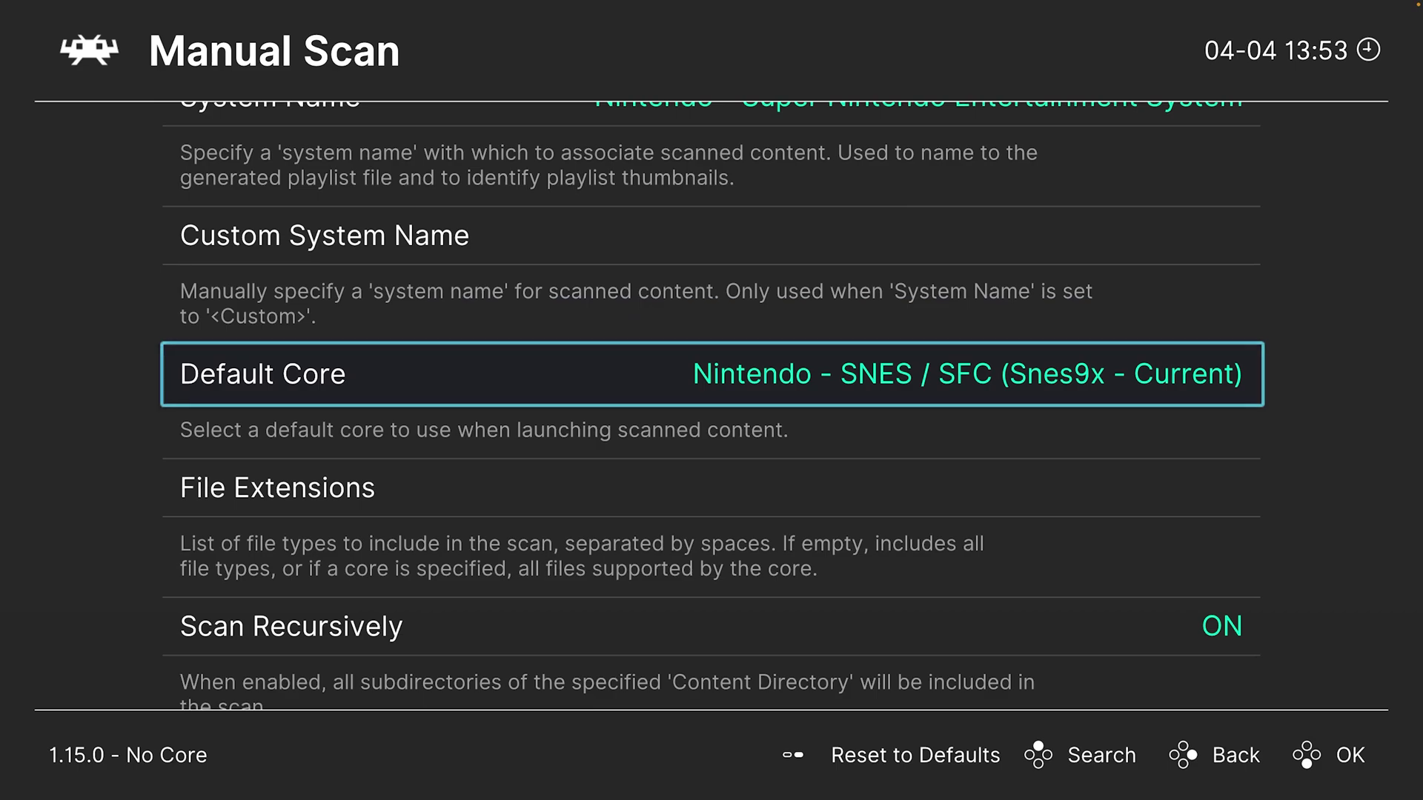
# Step: Turn on Scan Inside Archives and start the manual scan
pyautogui.press('Down')
pyautogui.press('Down')
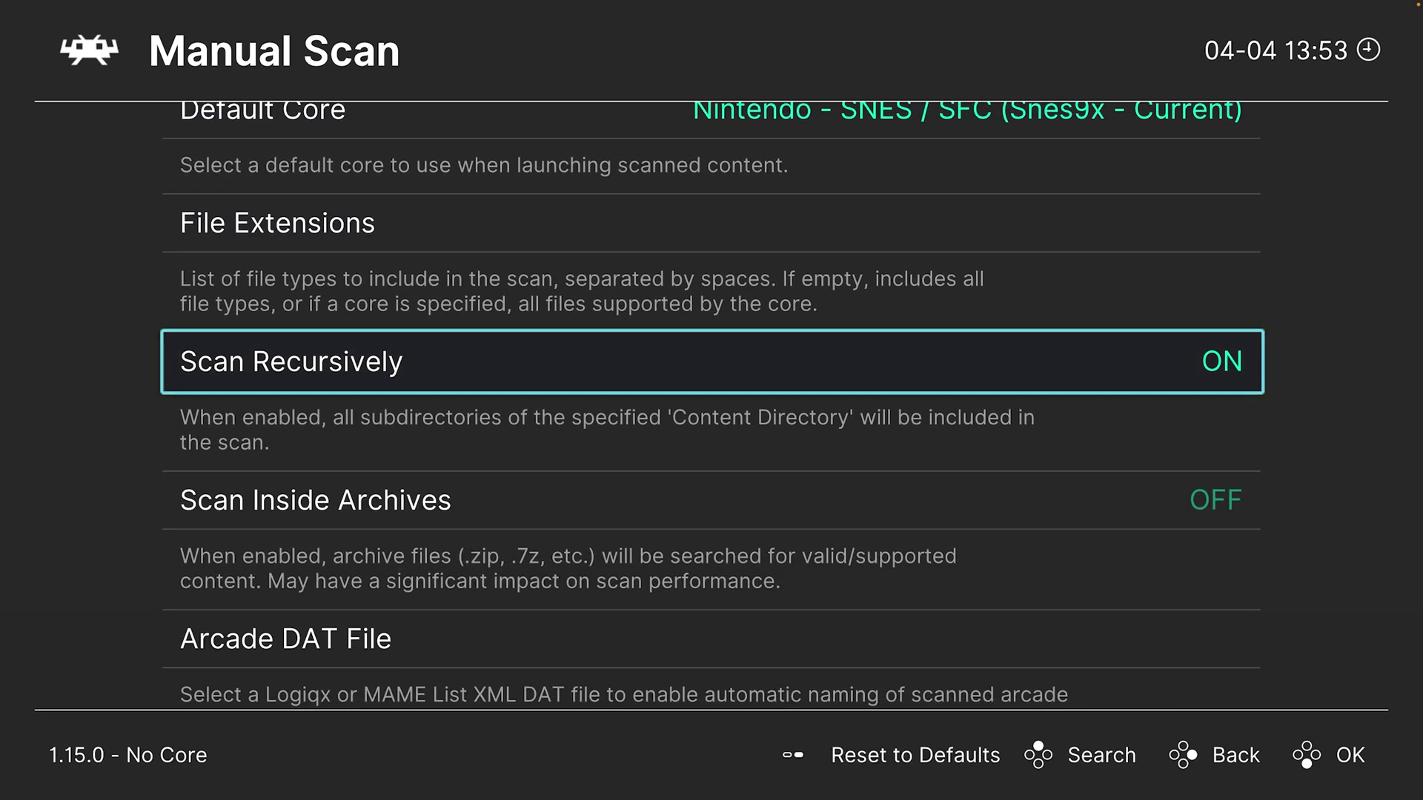
pyautogui.press('Down')
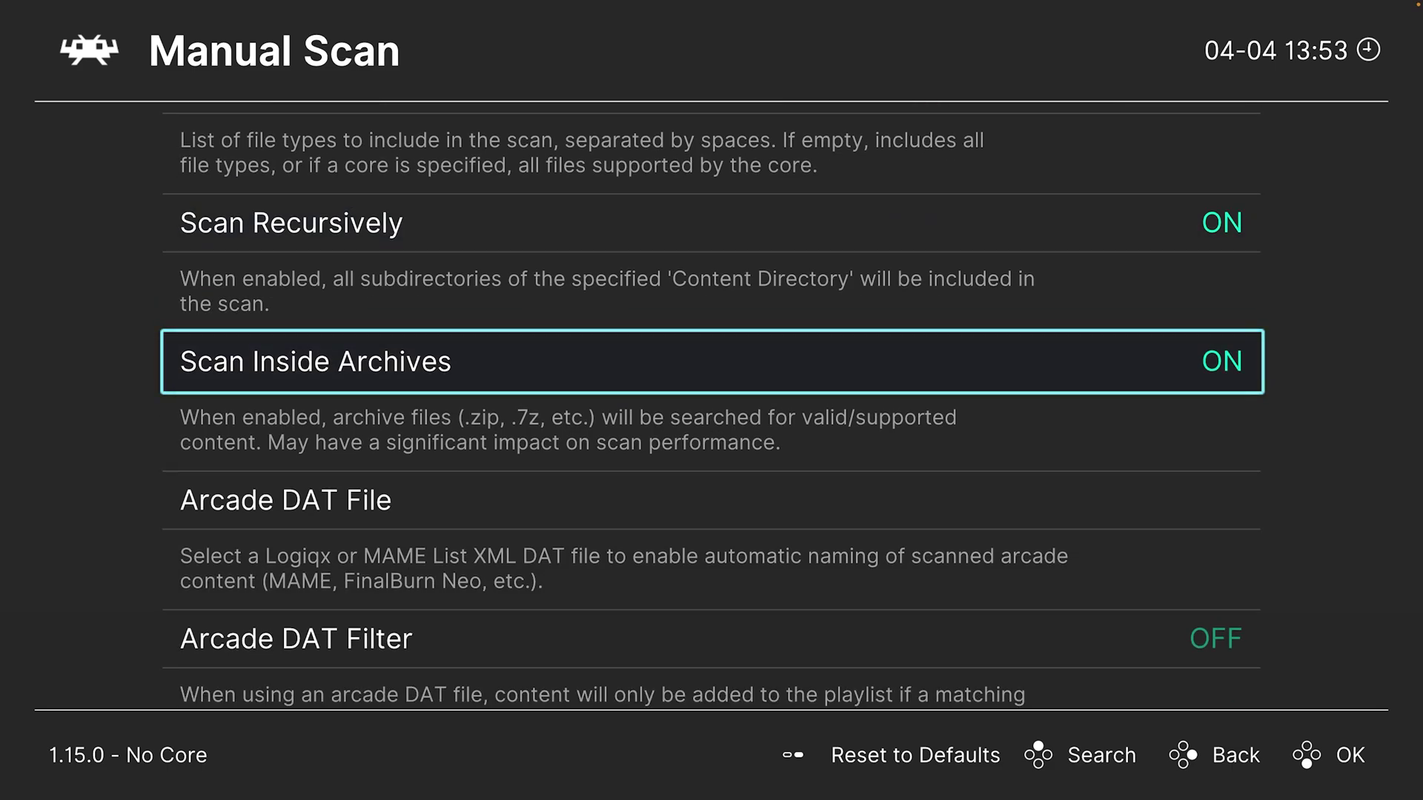
pyautogui.press('Down')
pyautogui.press('Down')
pyautogui.press('Down')
pyautogui.press('Down')
pyautogui.press('Down')
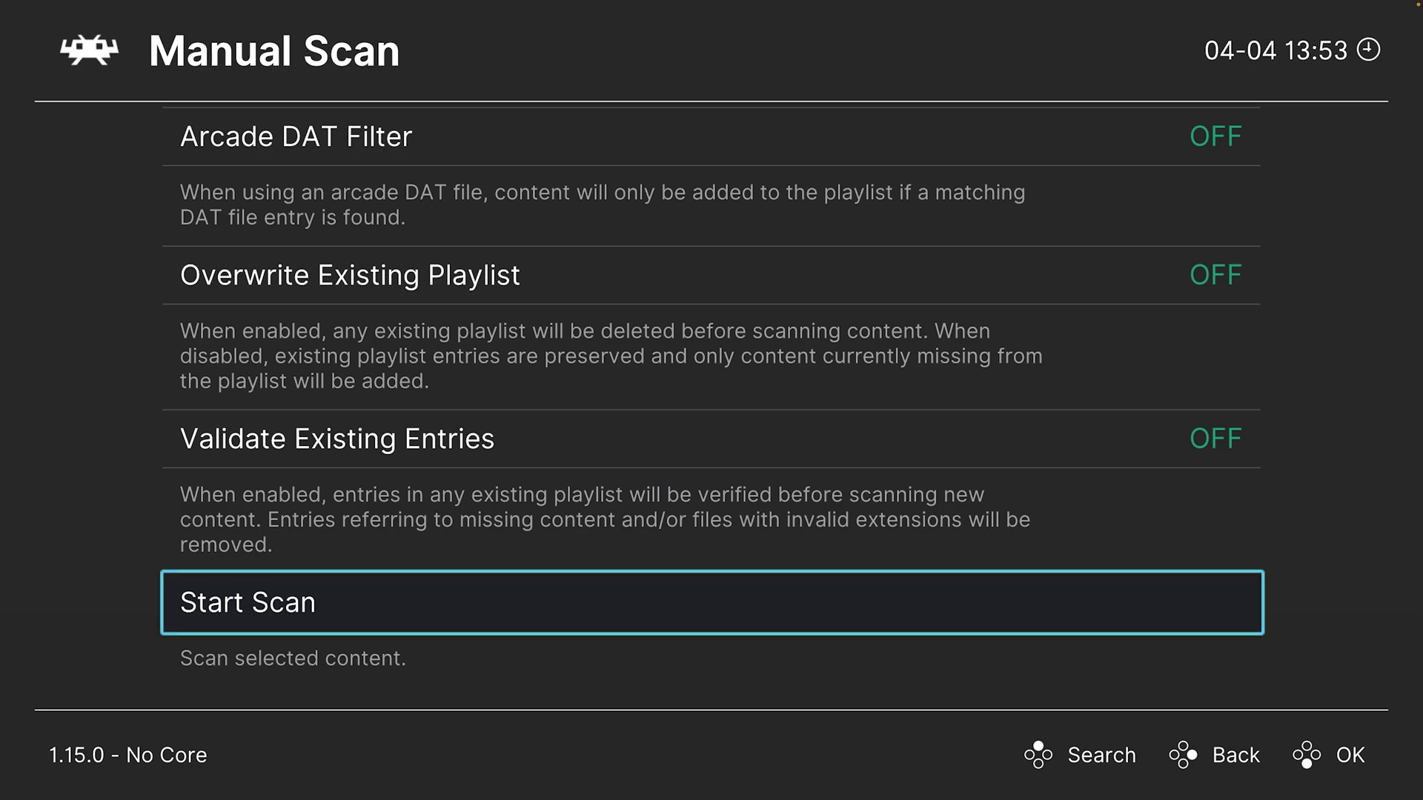
pyautogui.press('Return')
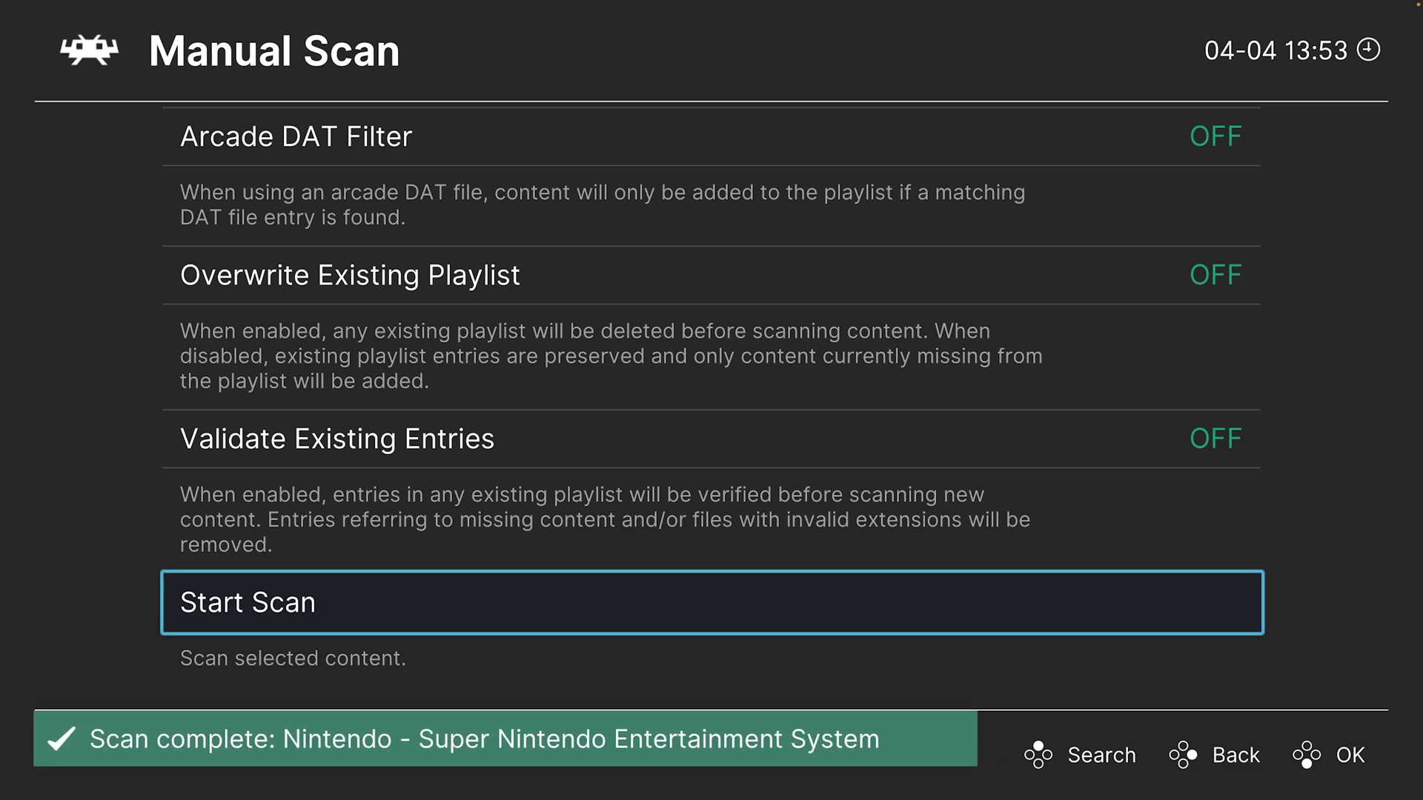
# Step: Leave the manual scan and check the Chip's Challenge entry and its box art in the Super Nintendo Entertainment System playlist
pyautogui.press('BackSpace')
pyautogui.press('Left')
pyautogui.press('Down')
pyautogui.press('Down')
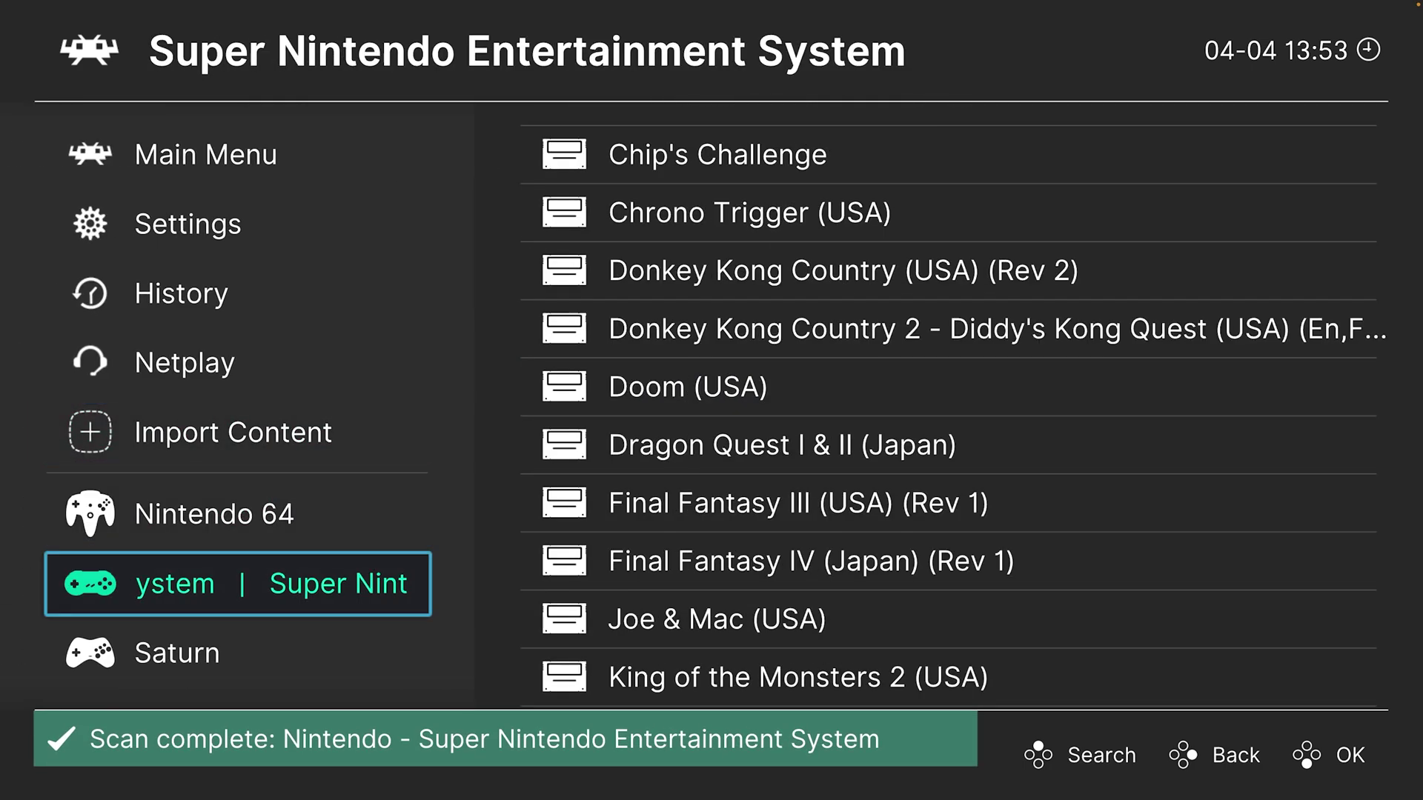
pyautogui.press('Right')
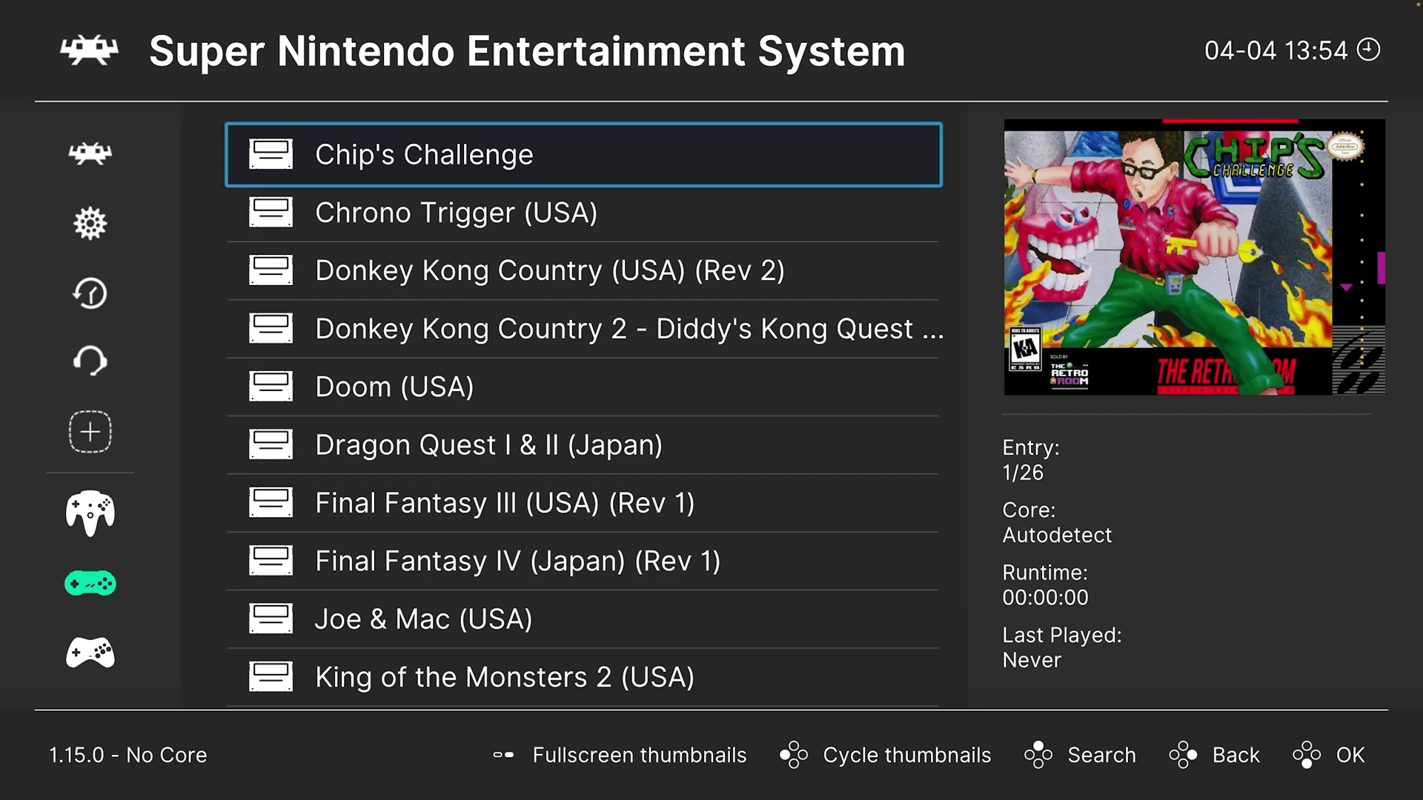
pyautogui.press('Down')
pyautogui.press('Down')
pyautogui.press('Up')
# Step: Leave fullscreen, switch to Finder and open the hidden user Library folder
pyautogui.press('f')
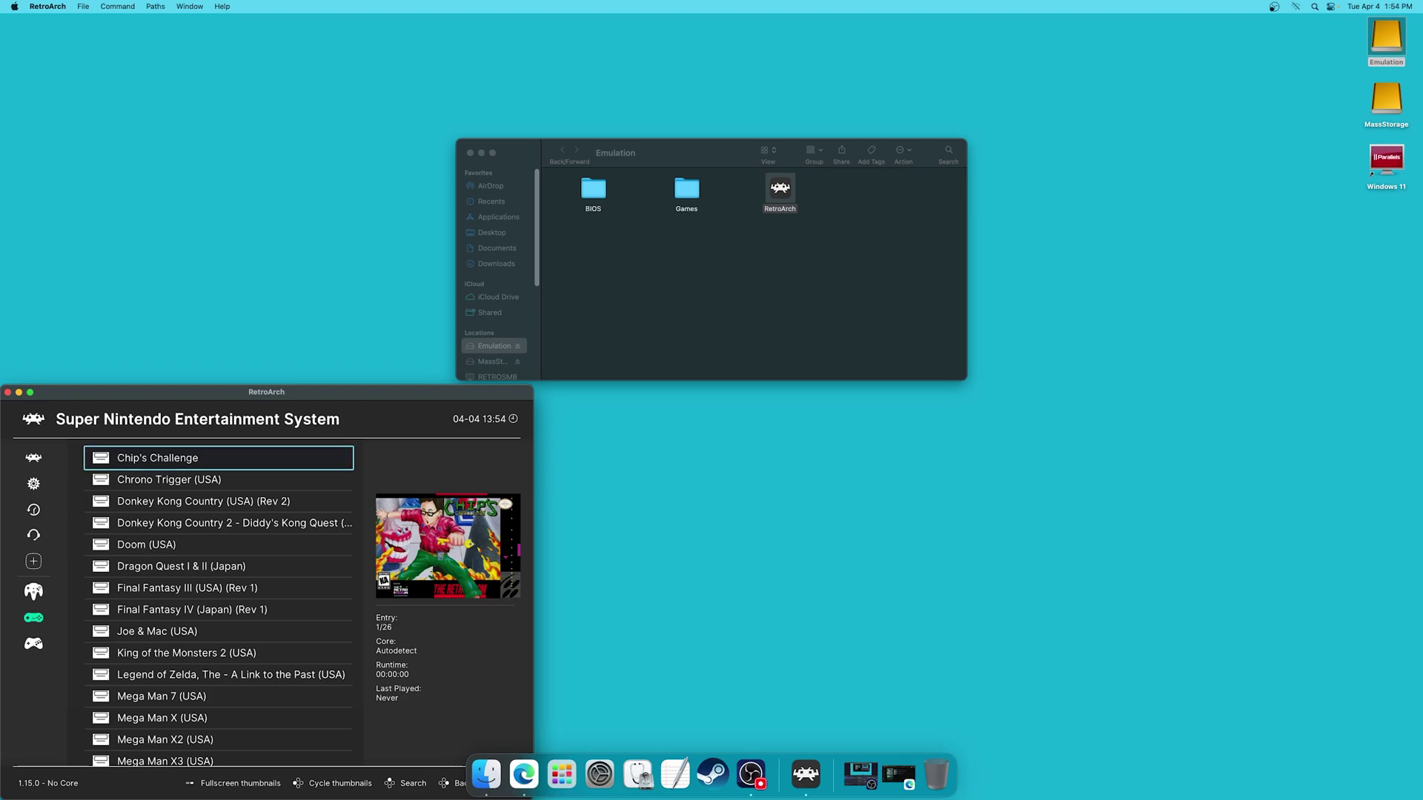
pyautogui.click(117, 5)
pyautogui.click(280, 92)
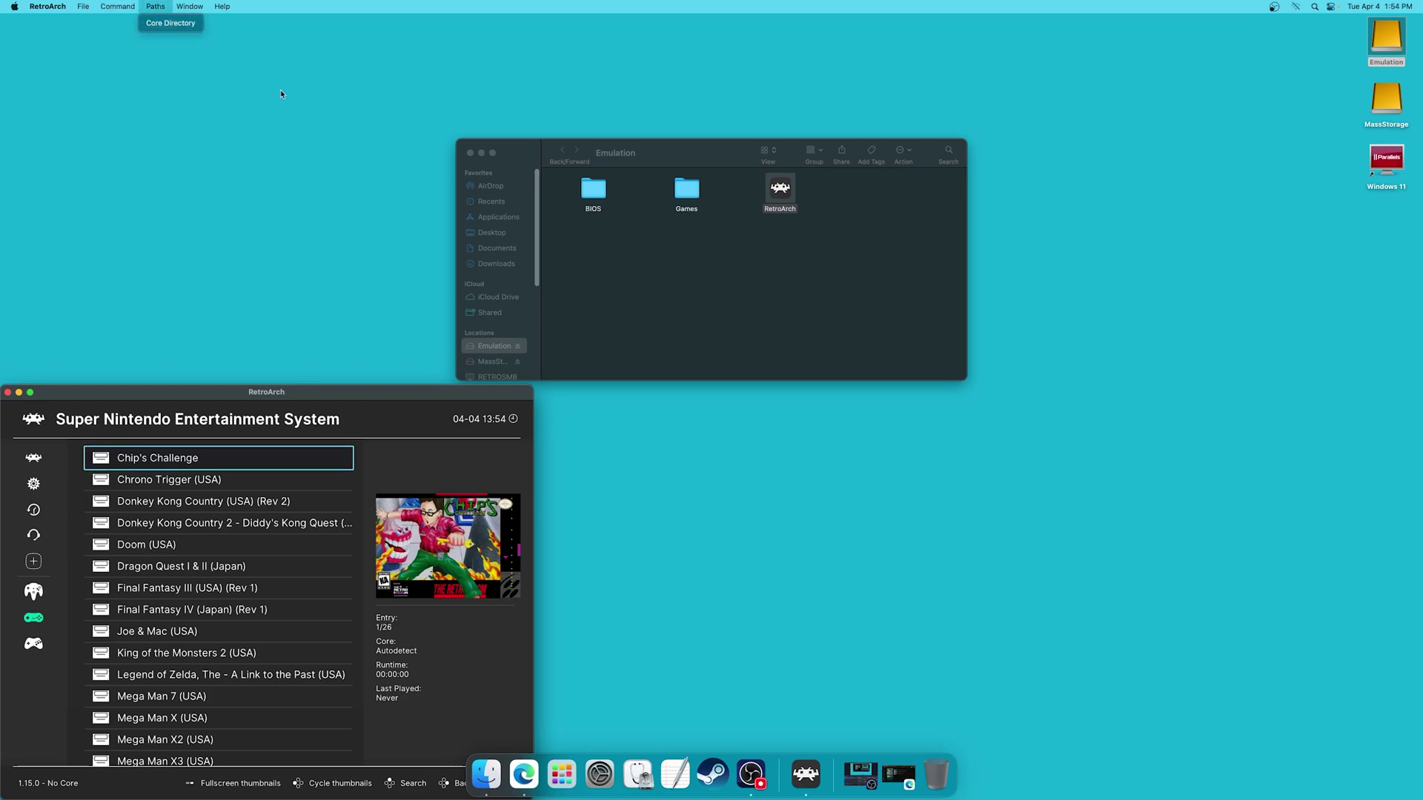
pyautogui.click(280, 92)
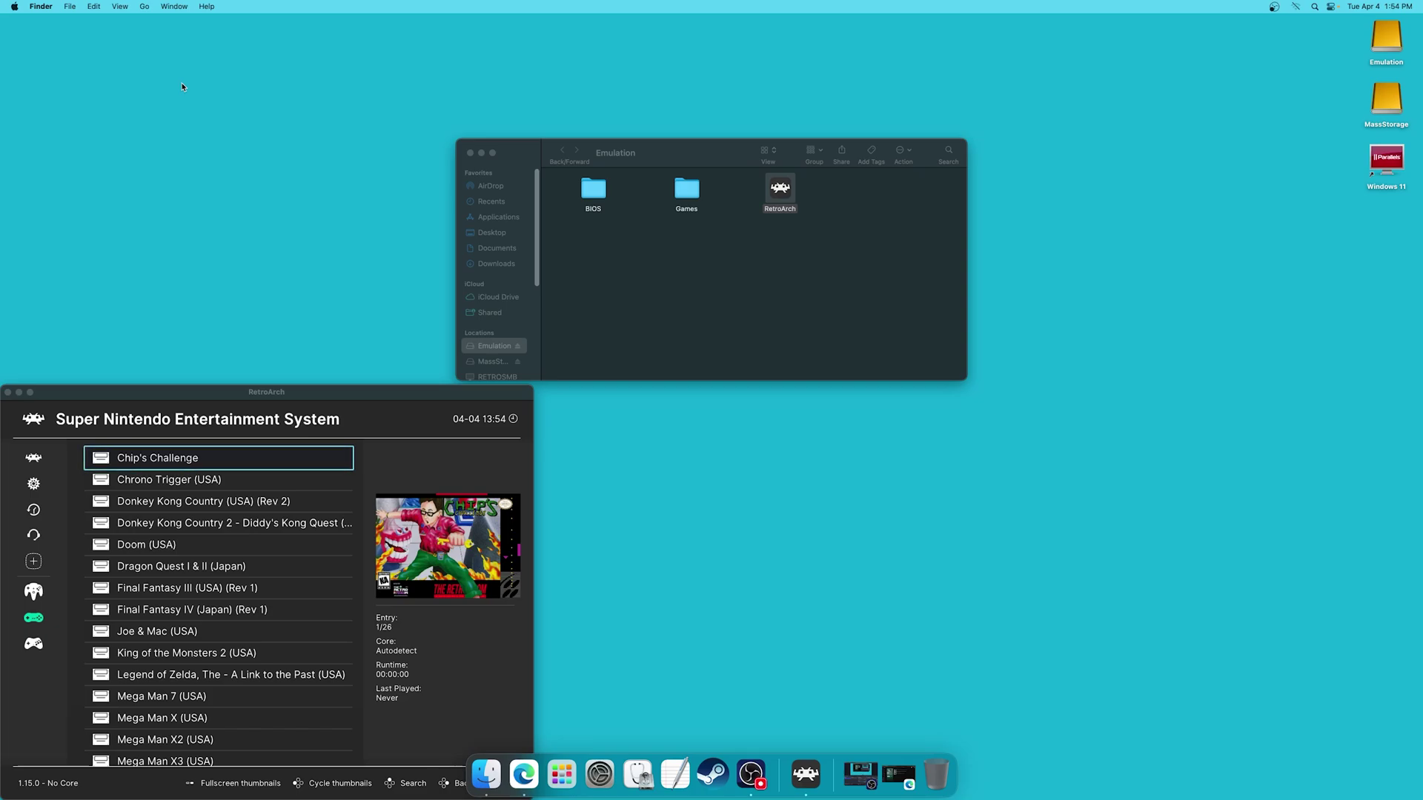
pyautogui.click(144, 8)
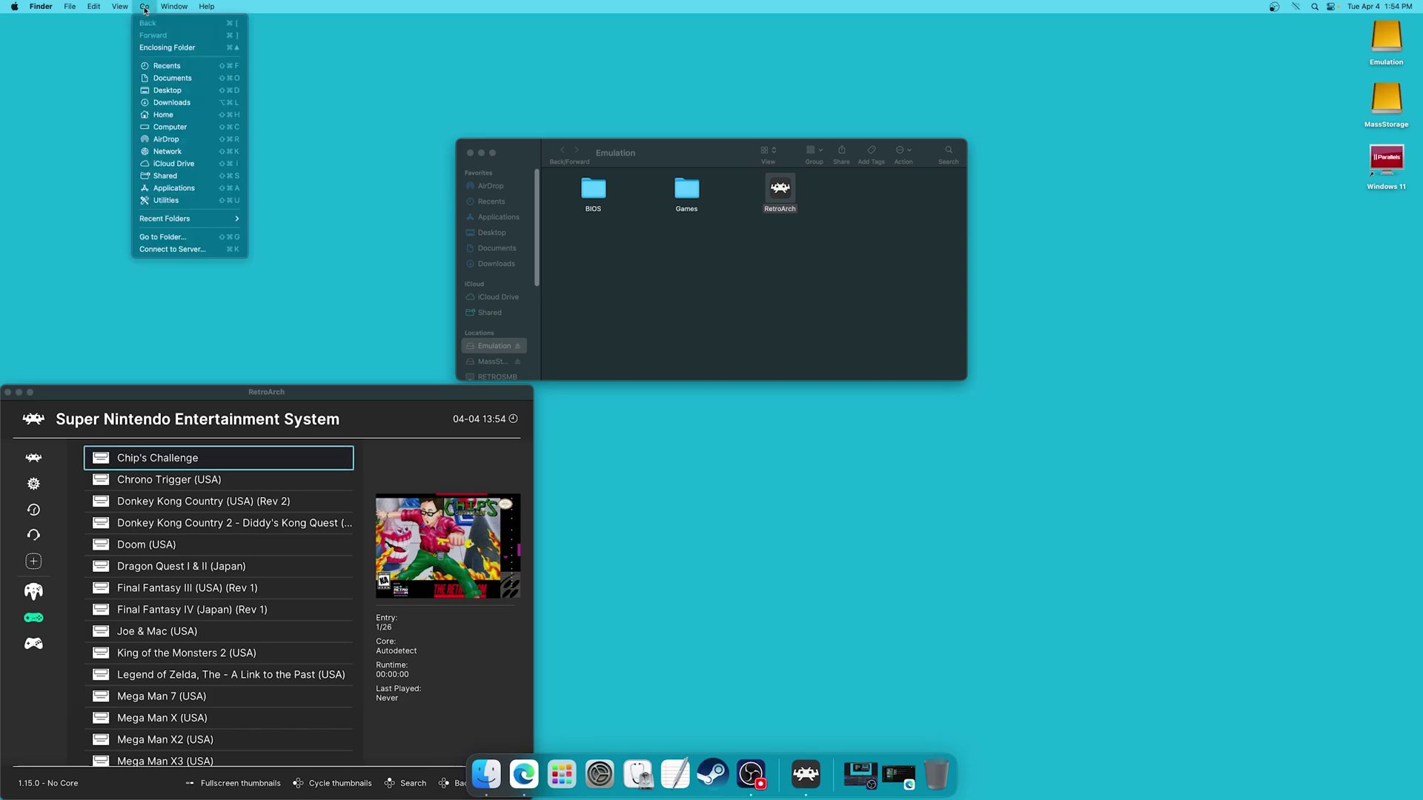
pyautogui.press('alt')
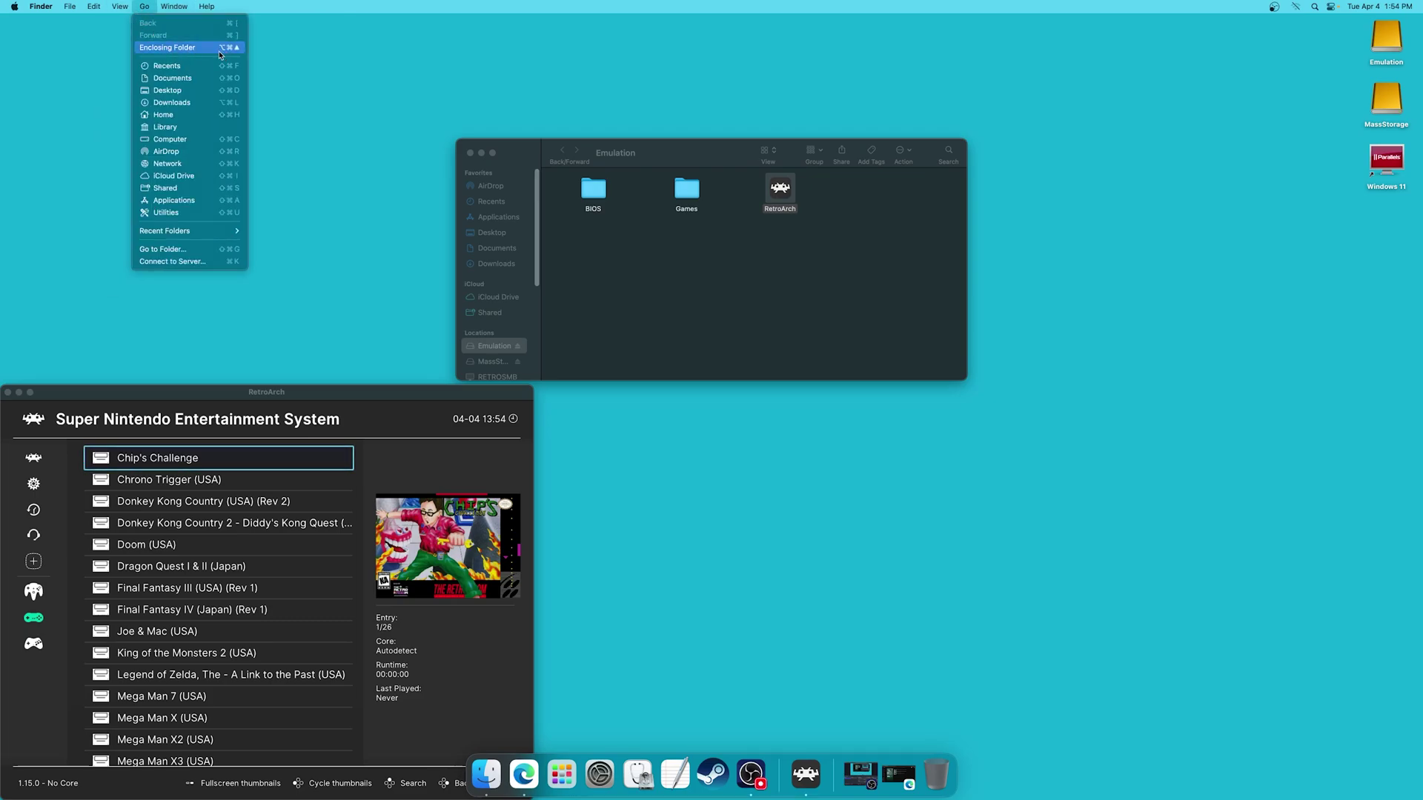
pyautogui.click(184, 128)
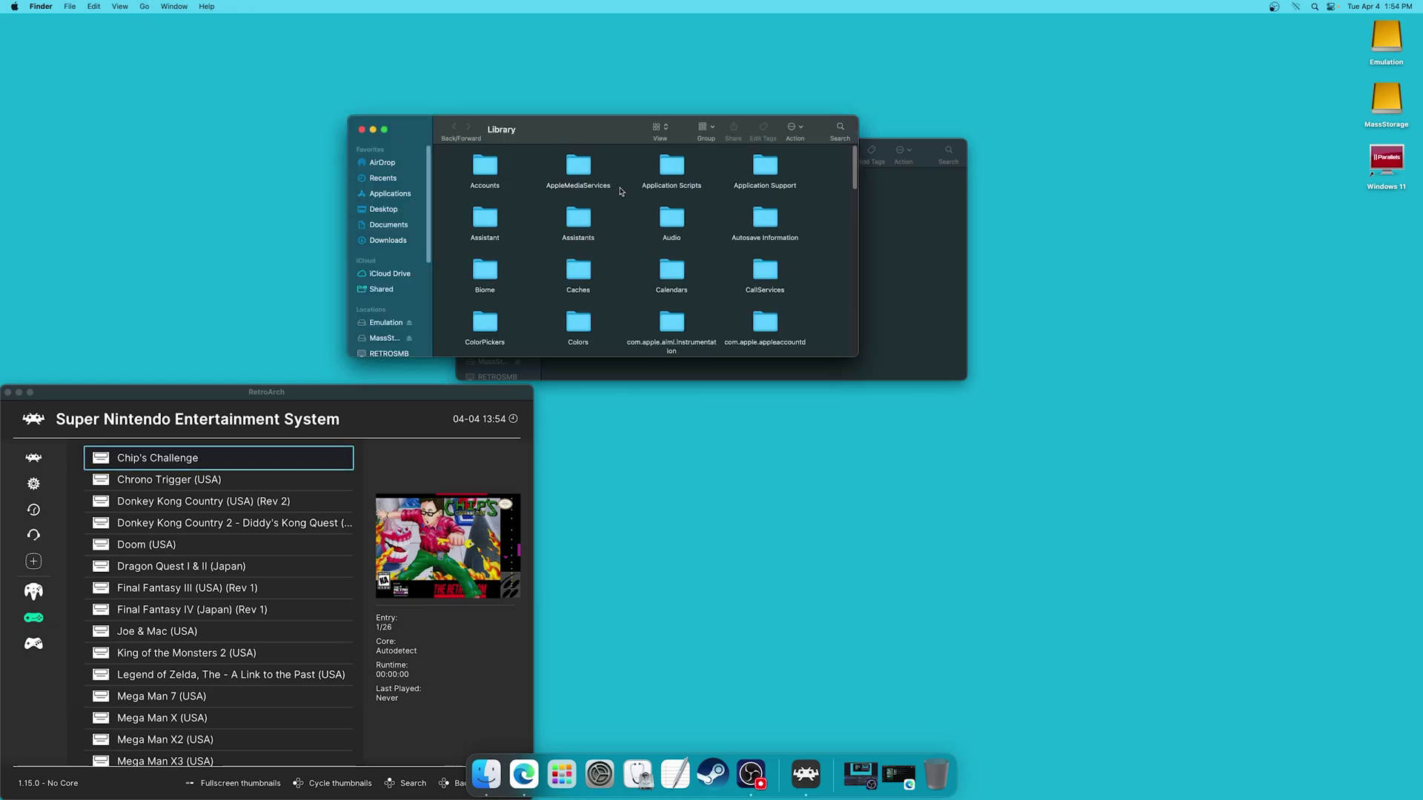
# Step: Open Named_Boxarts for Nintendo - Super Nintendo Entertainment System in RetroArch's thumbnails folder under Application Support, and select Chip's Challenge.png
pyautogui.click(773, 172)
pyautogui.doubleClick(773, 172)
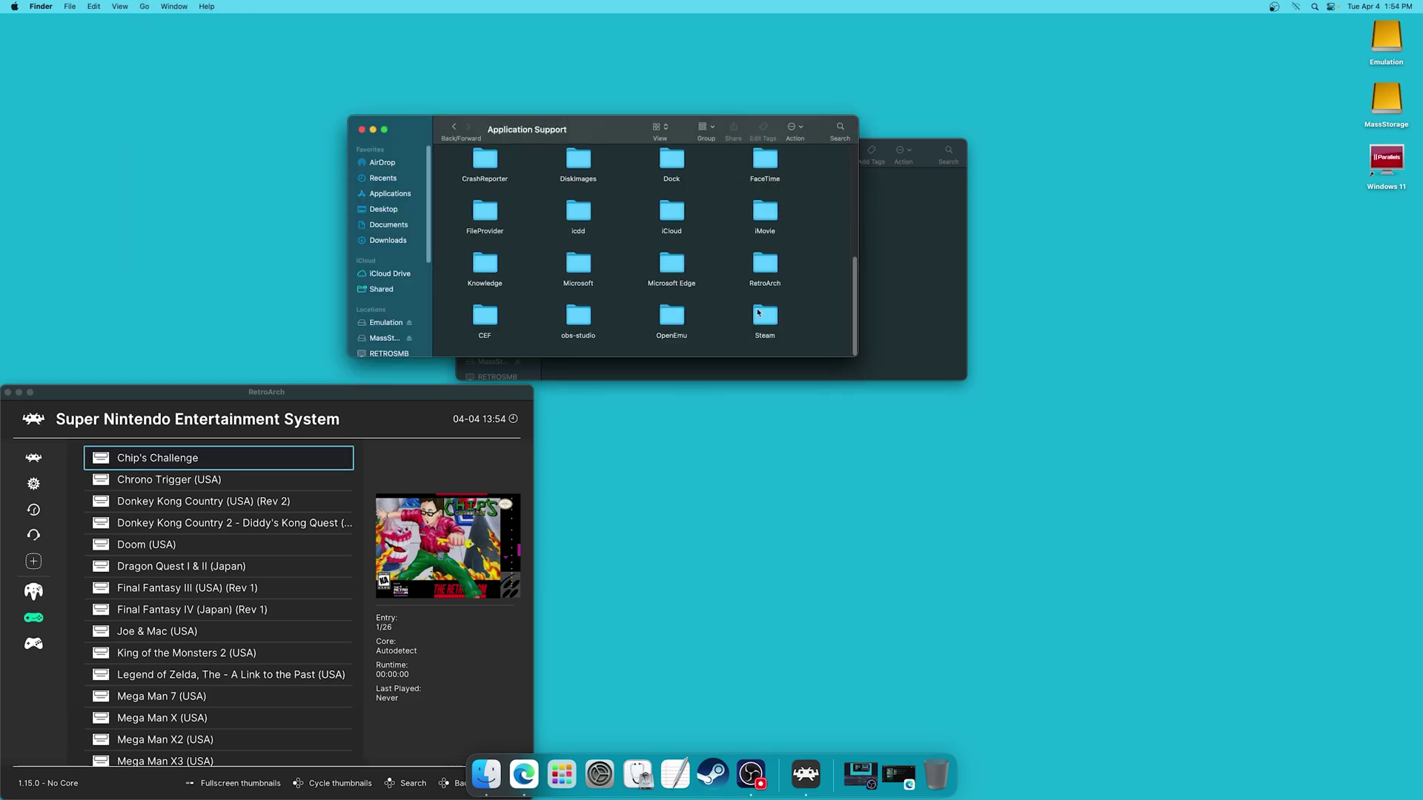
pyautogui.doubleClick(775, 270)
pyautogui.doubleClick(775, 269)
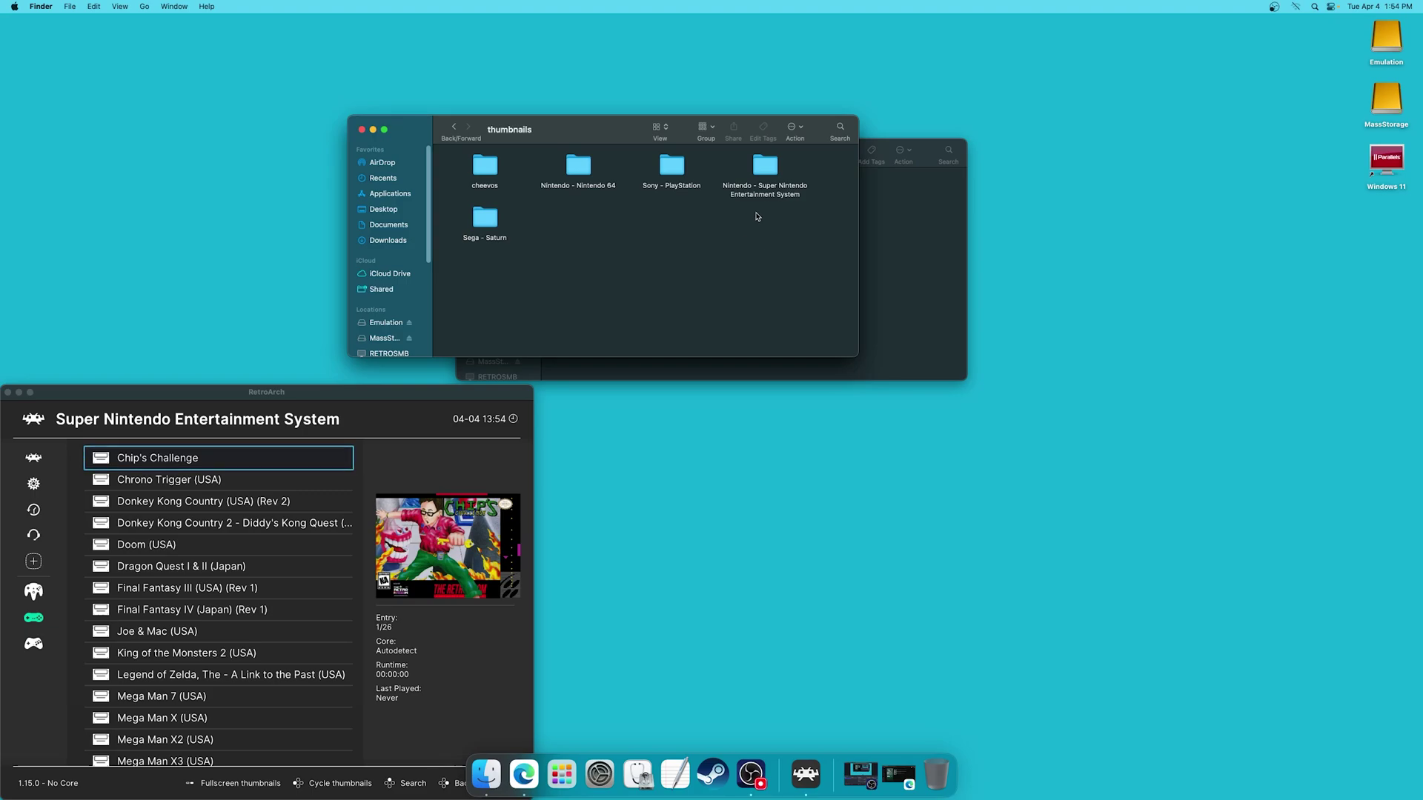
pyautogui.doubleClick(769, 176)
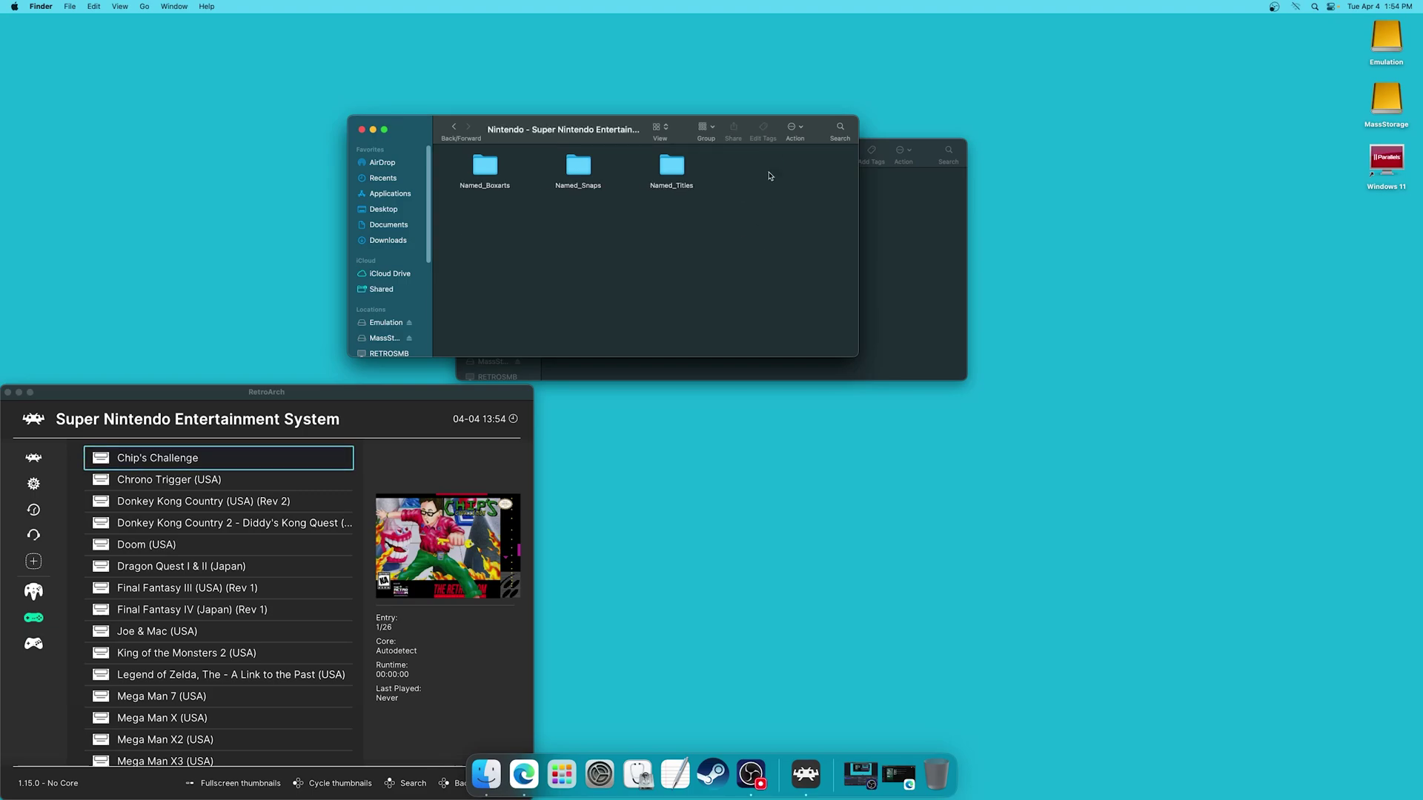
pyautogui.doubleClick(491, 172)
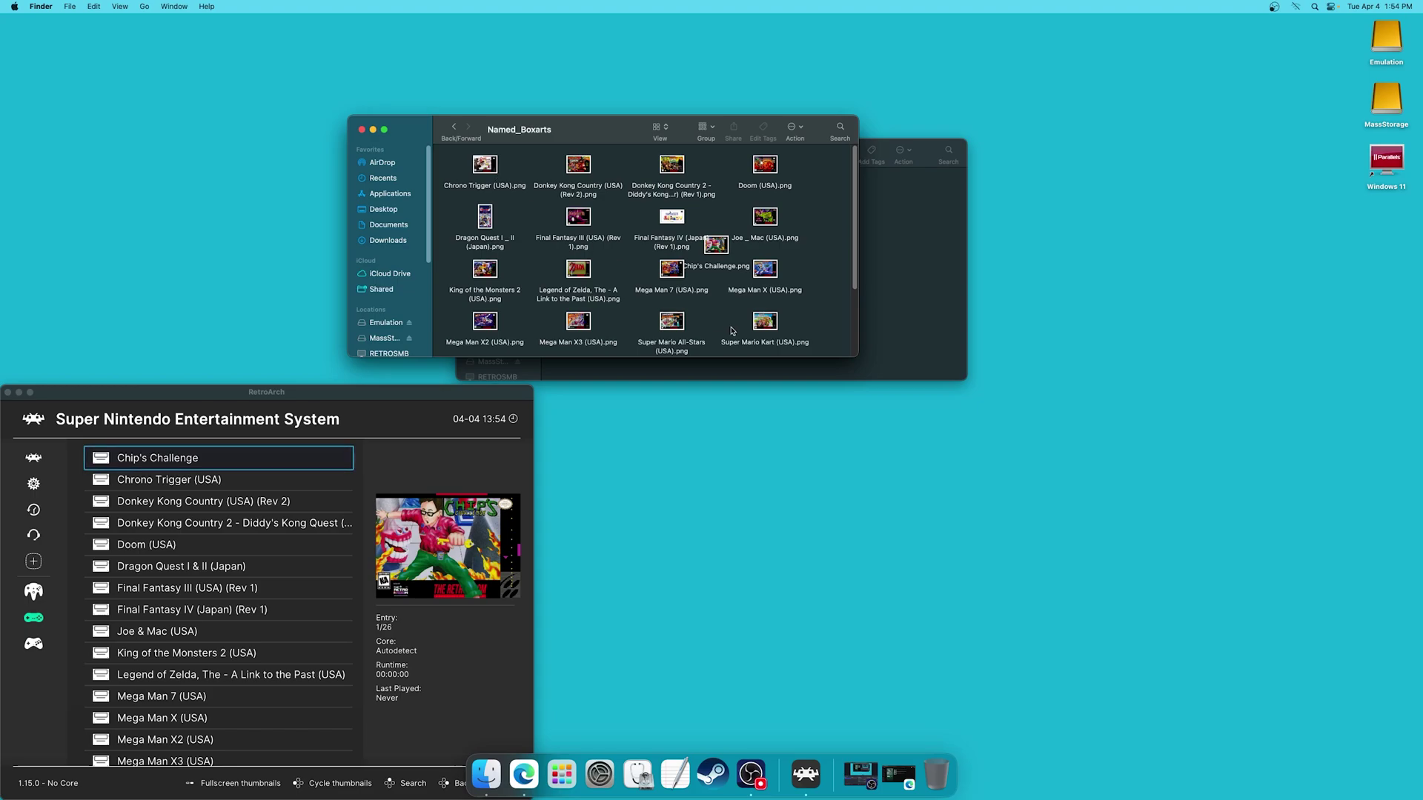
pyautogui.click(716, 250)
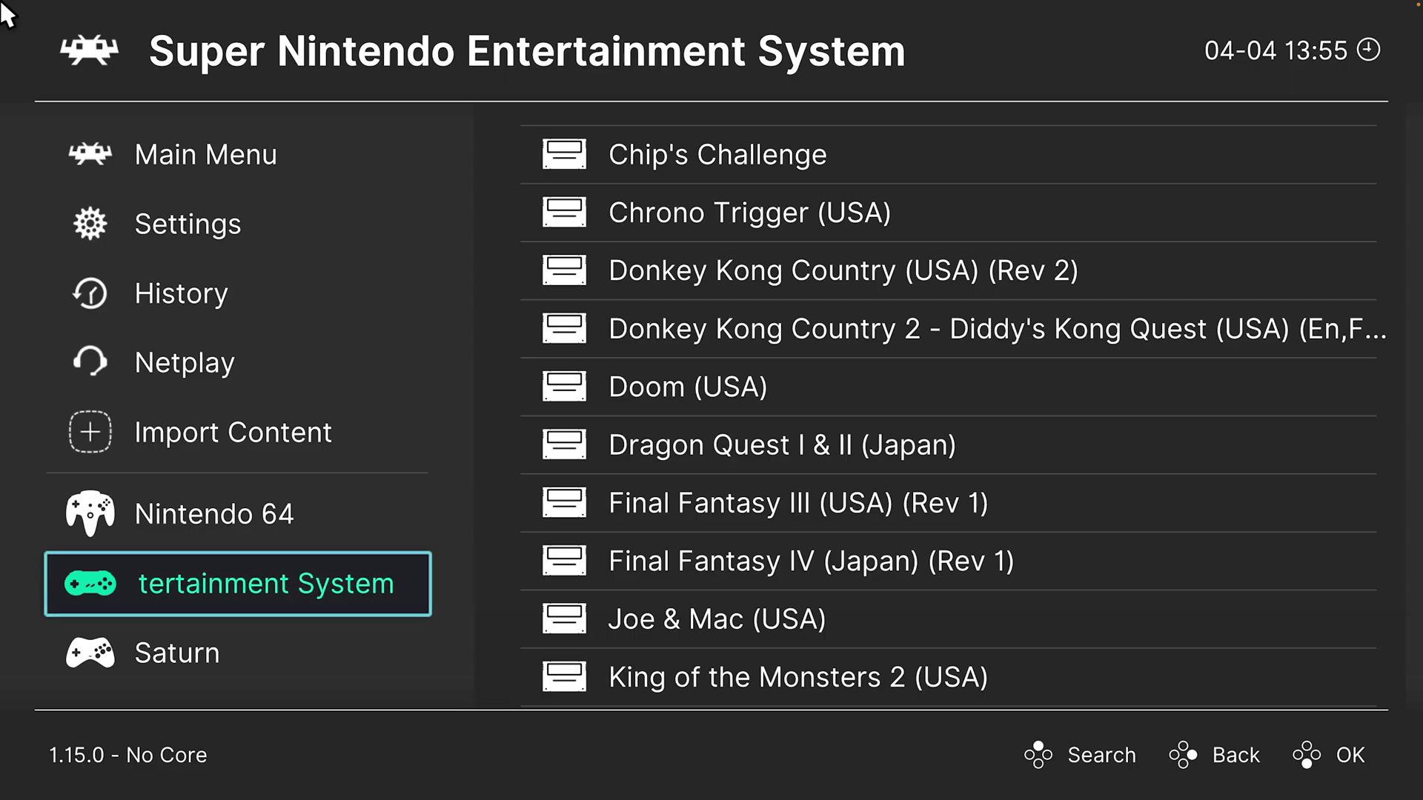
# Step: Run Mega Man X2 (USA) from the Super Nintendo Entertainment System playlist in RetroArch
pyautogui.press('Right')
pyautogui.press('Down')
pyautogui.press('Down')
pyautogui.press('Down')
pyautogui.press('Down')
pyautogui.press('Down')
pyautogui.press('Down')
pyautogui.press('Down')
pyautogui.press('Down')
pyautogui.press('Down')
pyautogui.press('Down')
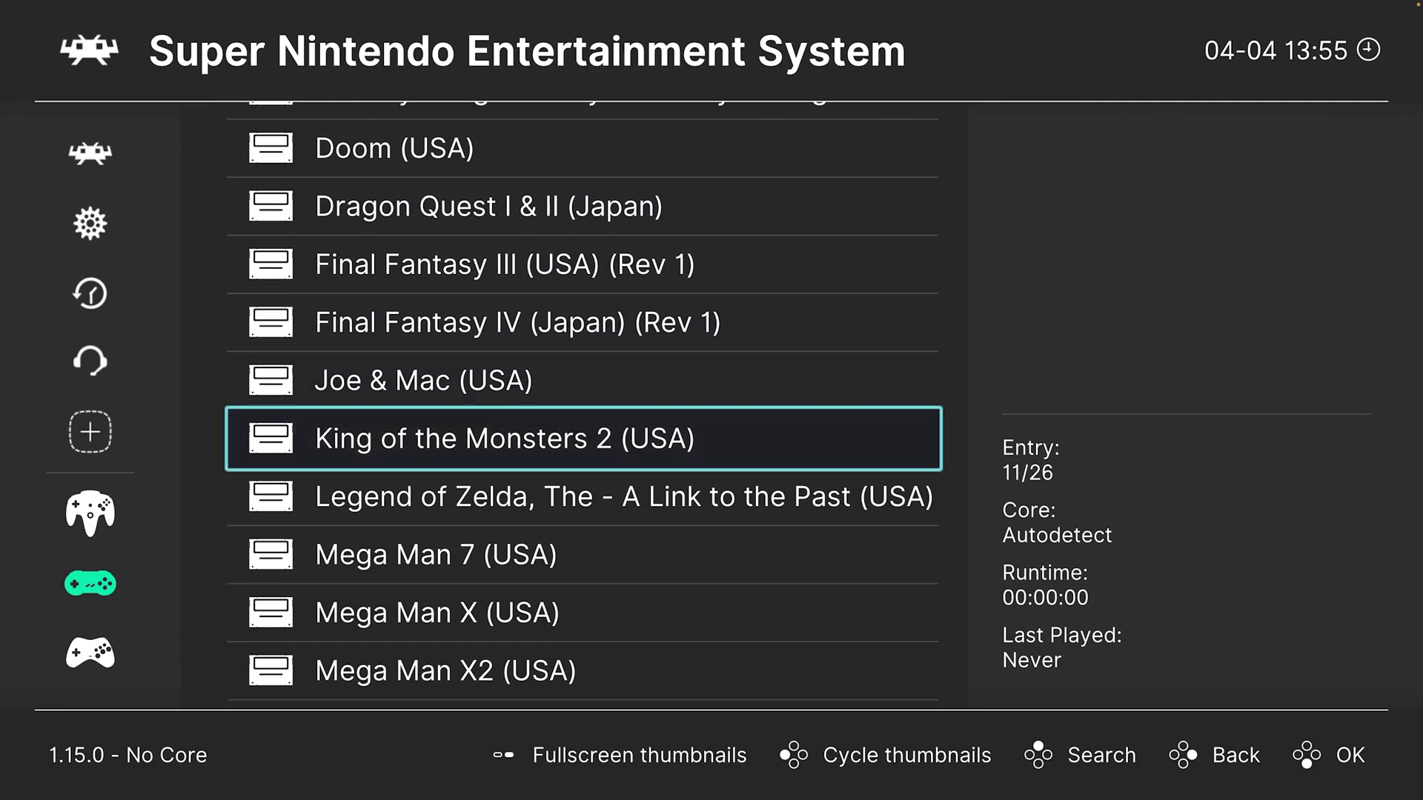
pyautogui.press('Down')
pyautogui.press('Down')
pyautogui.press('Down')
pyautogui.press('Return')
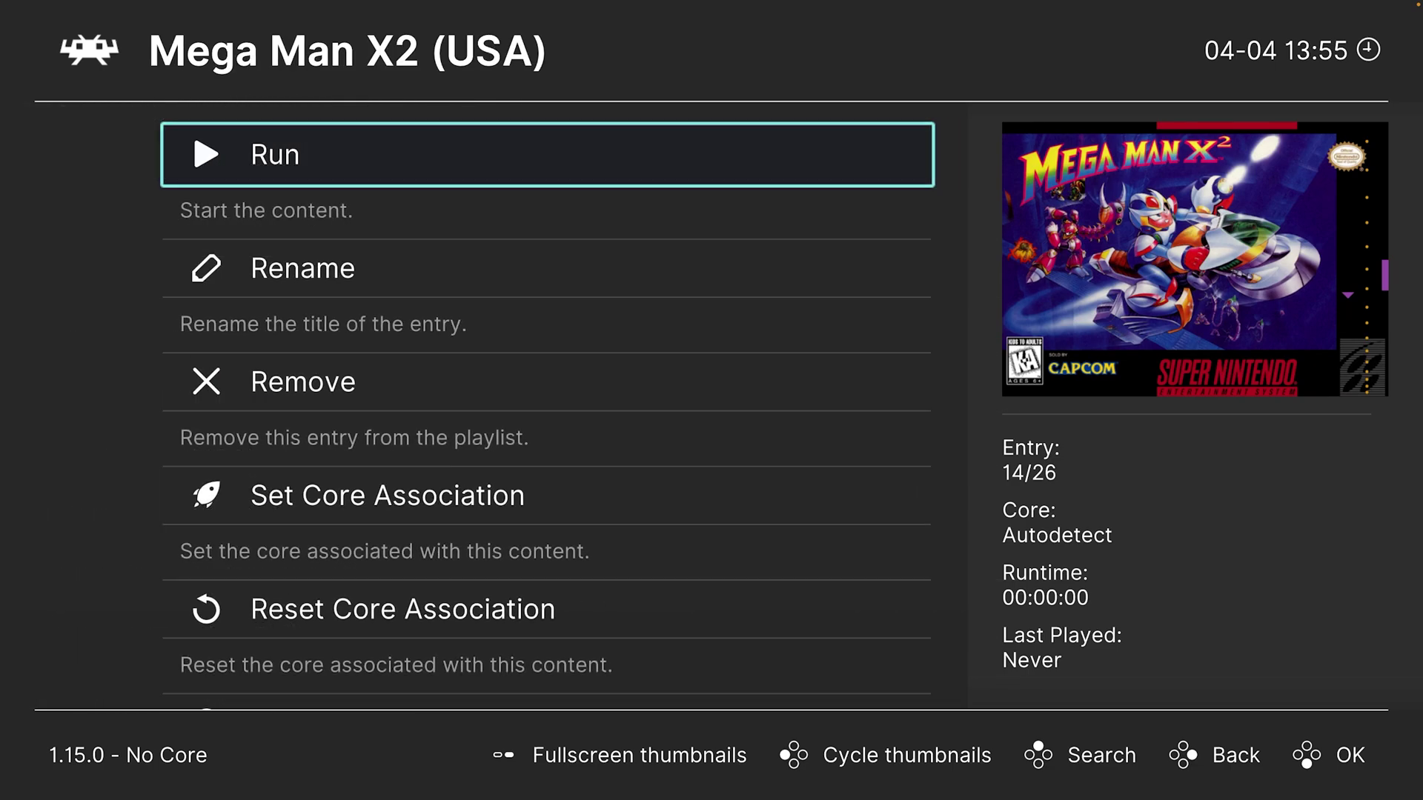
pyautogui.press('Return')
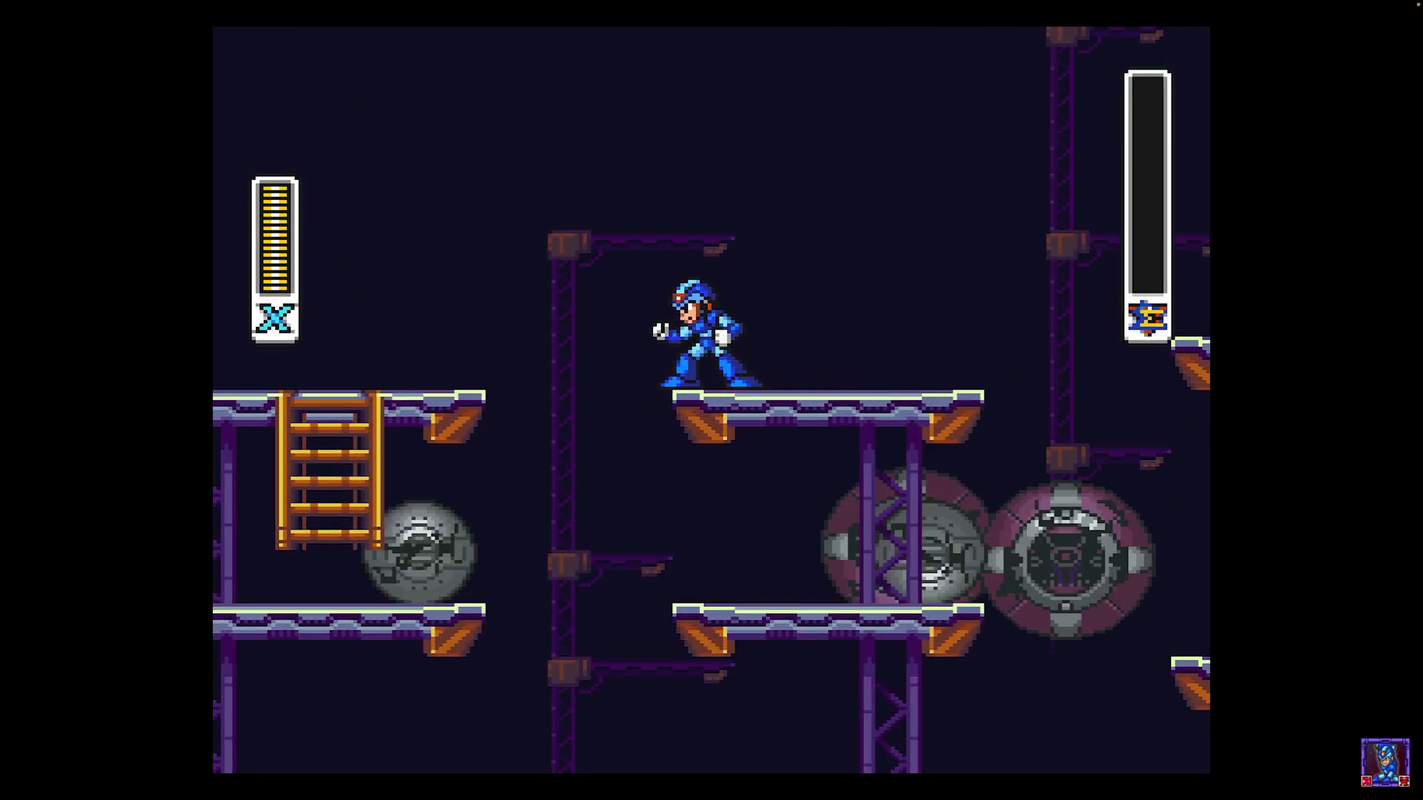
# Step: Bring up the in-game menu over the running game and open the Latency settings
pyautogui.press('F1')
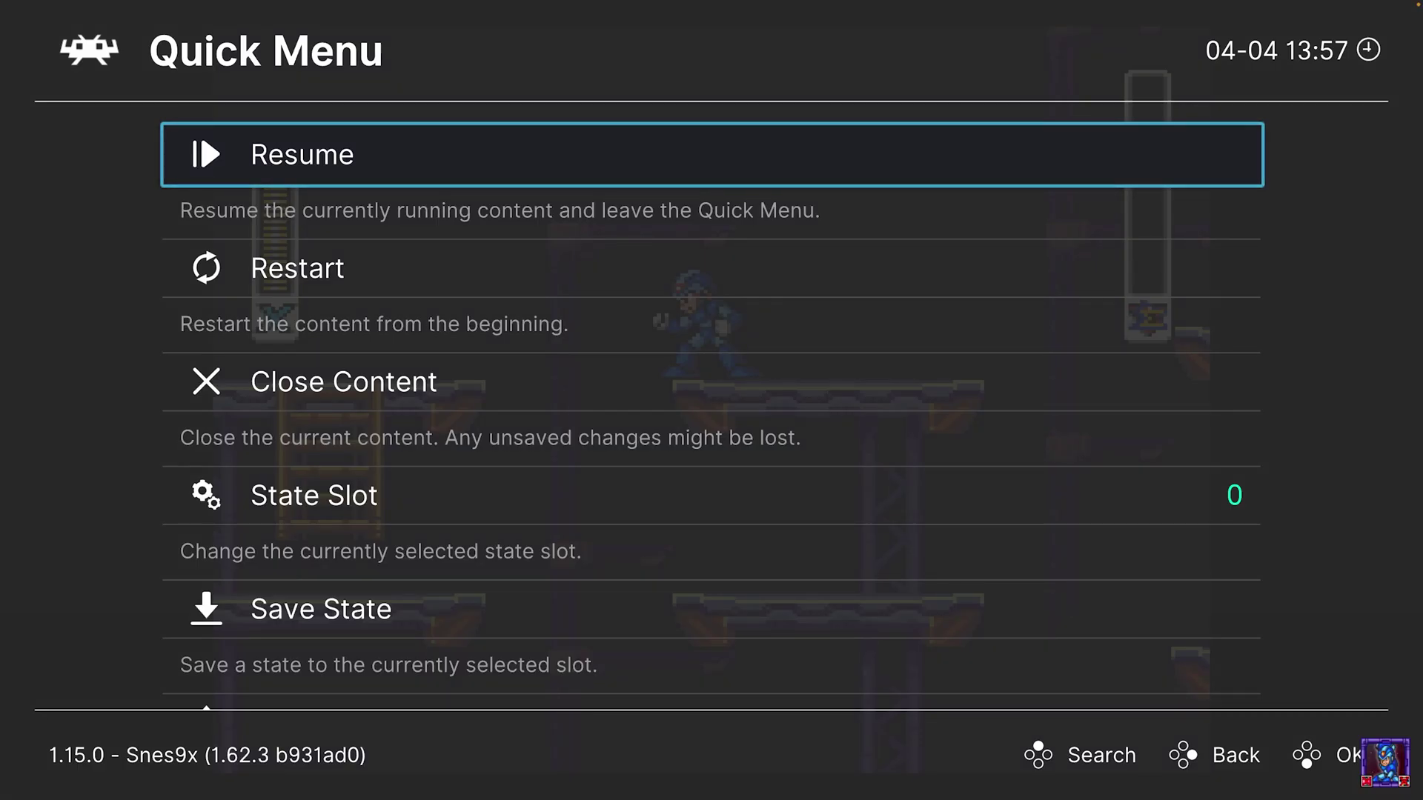
pyautogui.press('BackSpace')
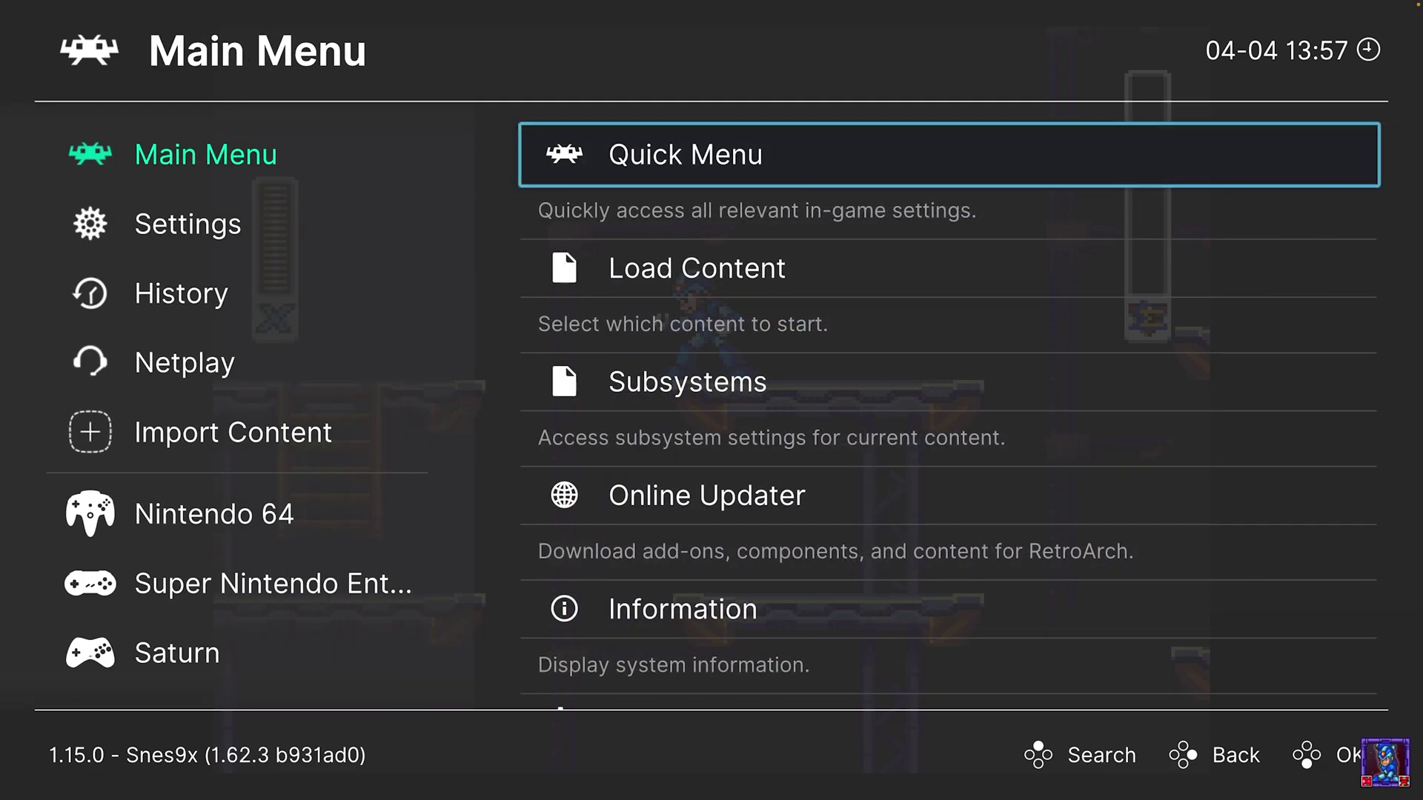
pyautogui.press('Left')
pyautogui.press('Down')
pyautogui.press('Right')
pyautogui.press('Return')
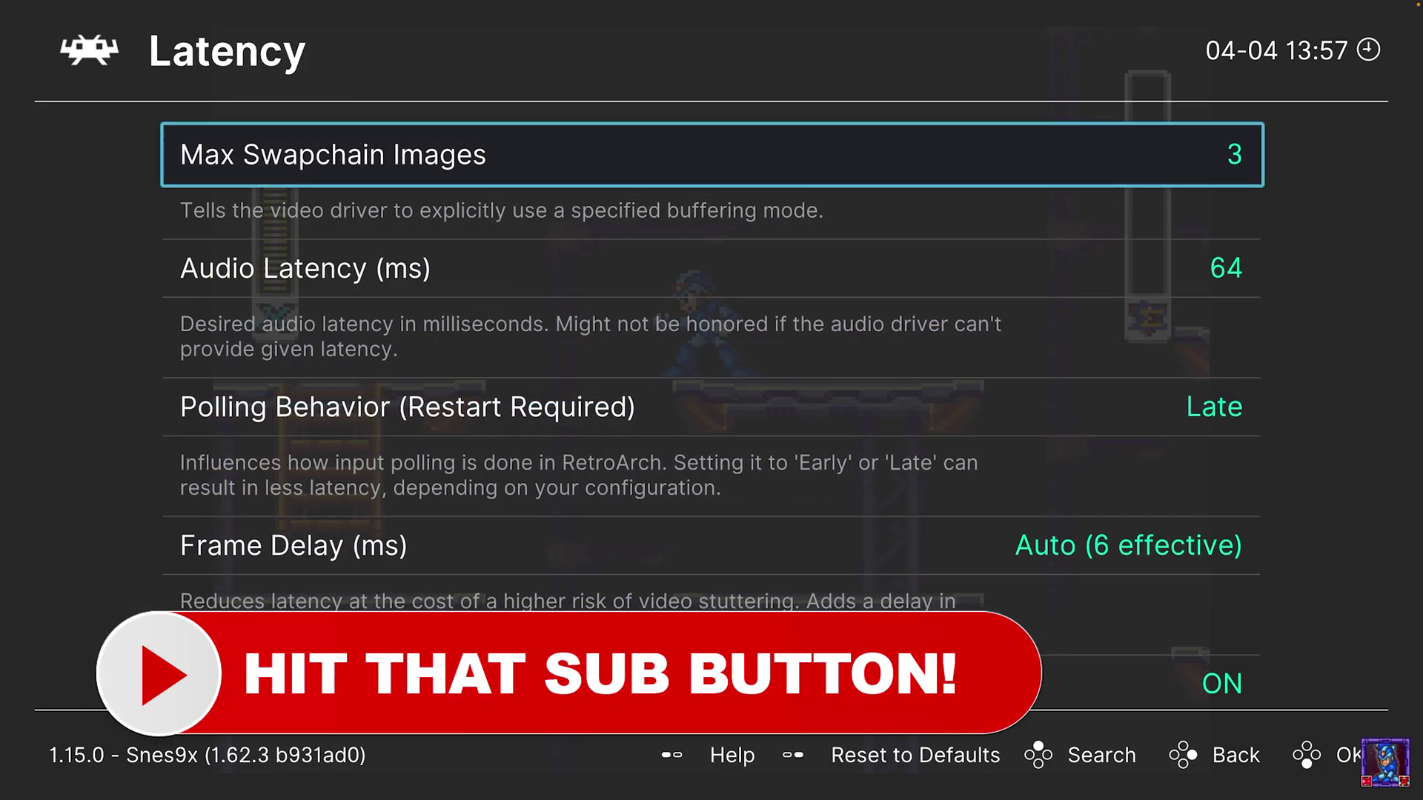
# Step: Look through the Latency options, including Run-Ahead, Run Preemptive Frames and Number of Preemptive Frames
pyautogui.press('Down')
pyautogui.press('Down')
pyautogui.press('Down')
pyautogui.press('Down')
pyautogui.press('Down')
pyautogui.press('Down')
pyautogui.press('Down')
pyautogui.press('Down')
pyautogui.press('Down')
pyautogui.press('Down')
pyautogui.press('Down')
pyautogui.press('Down')
pyautogui.press('Up')
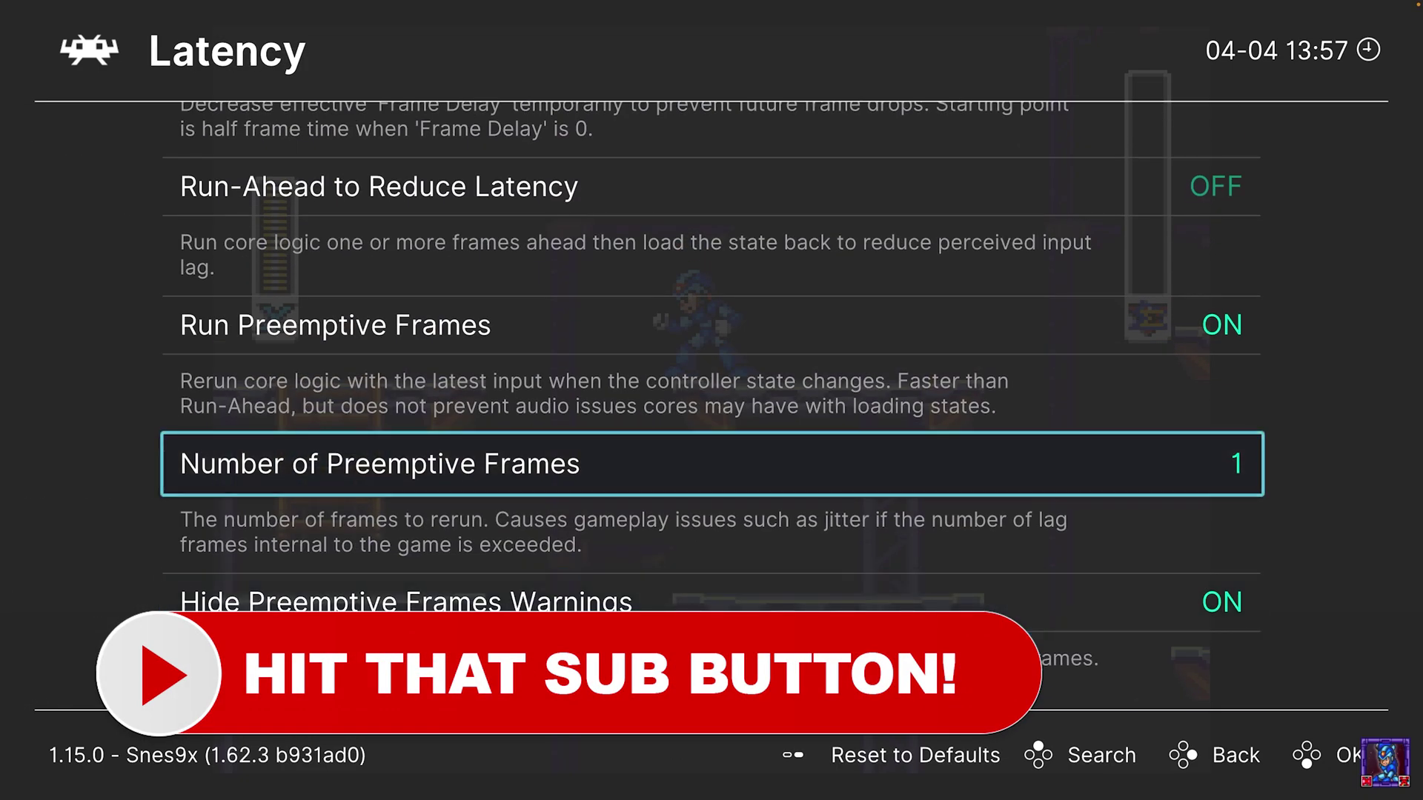
# Step: Set the Number of Preemptive Frames in the Latency settings to 3
pyautogui.press('Return')
pyautogui.press('Down')
pyautogui.press('Down')
pyautogui.press('Return')
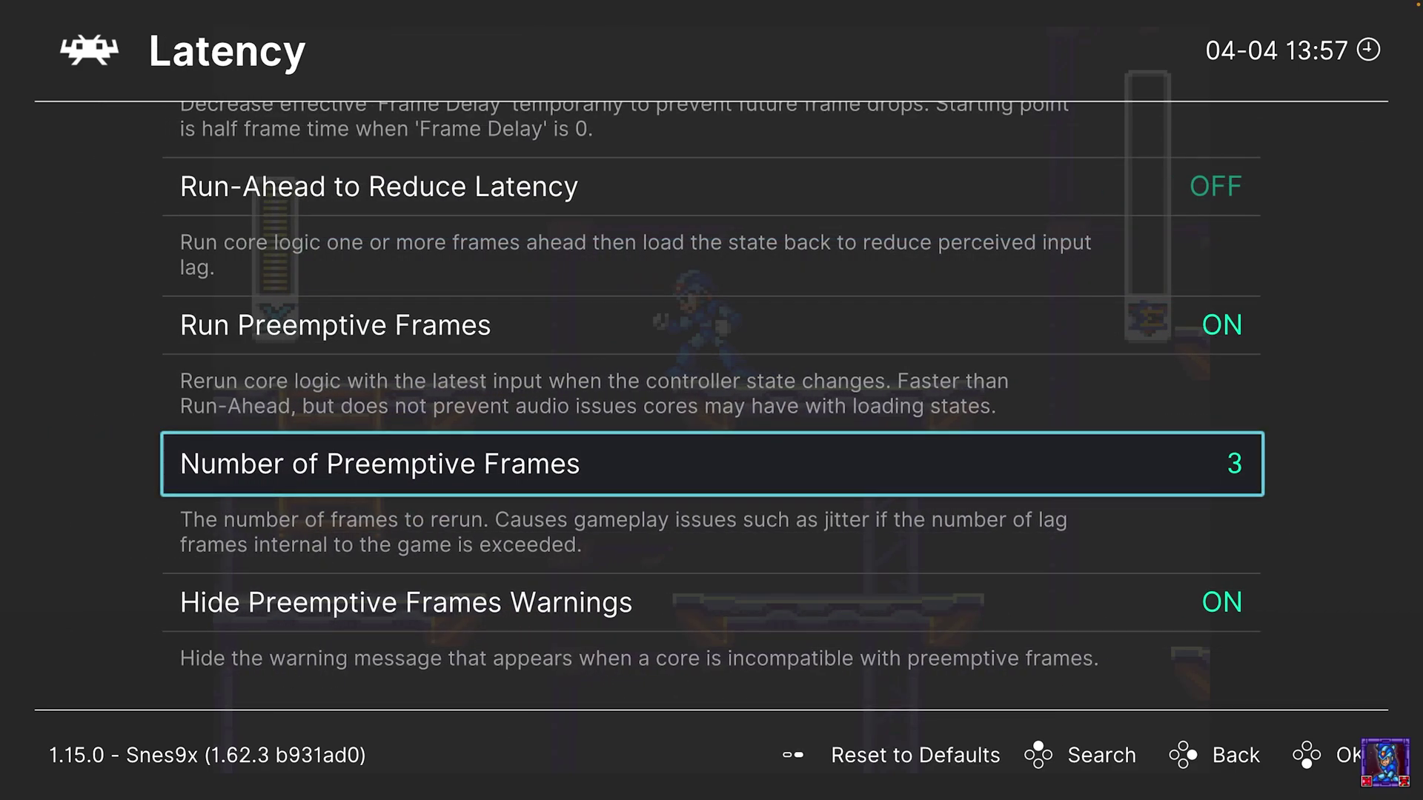
# Step: Set the Number of Preemptive Frames back to 1
pyautogui.press('Return')
pyautogui.press('Up')
pyautogui.press('Up')
pyautogui.press('Return')
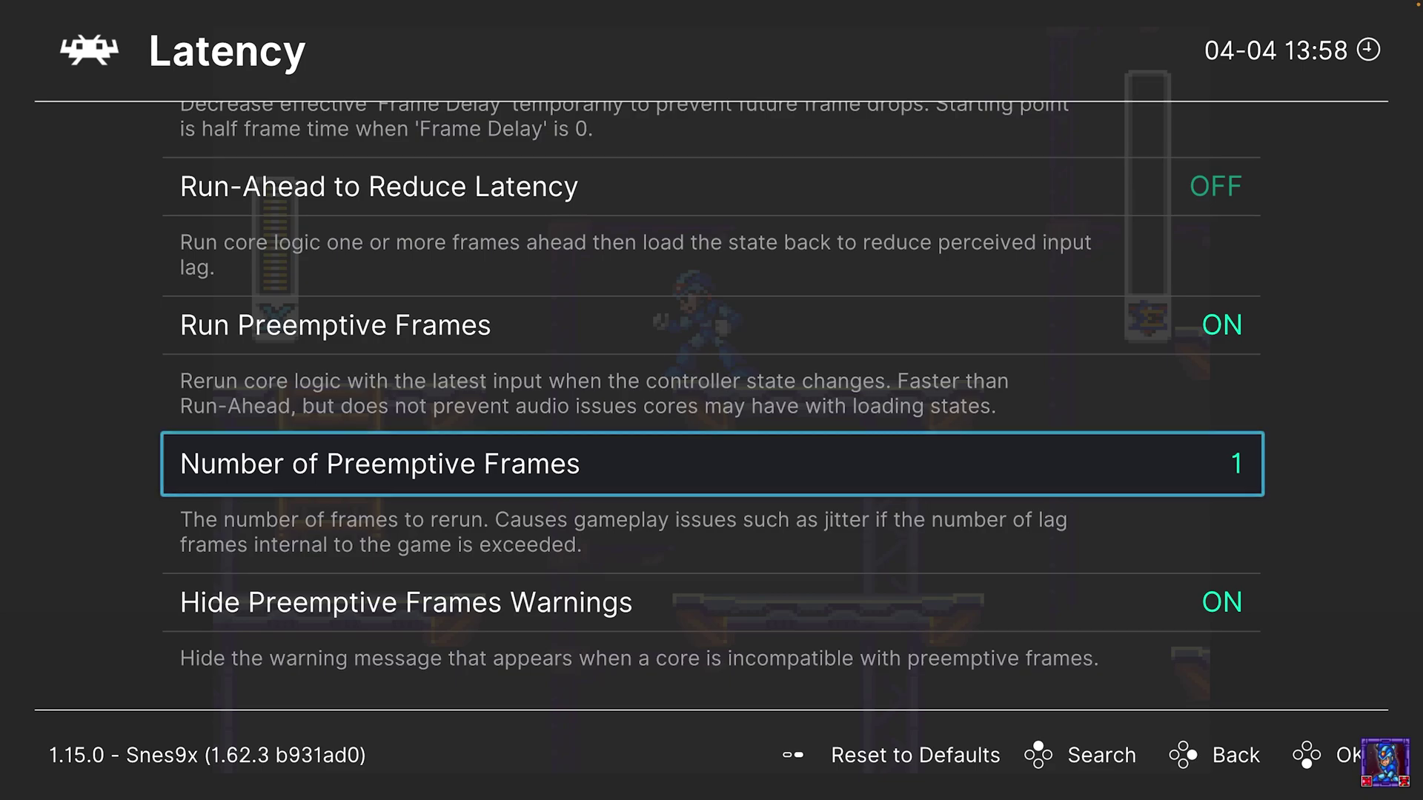
# Step: Resume Mega Man X2 from the Latency settings and play through the level to try its input response
pyautogui.press('F1')
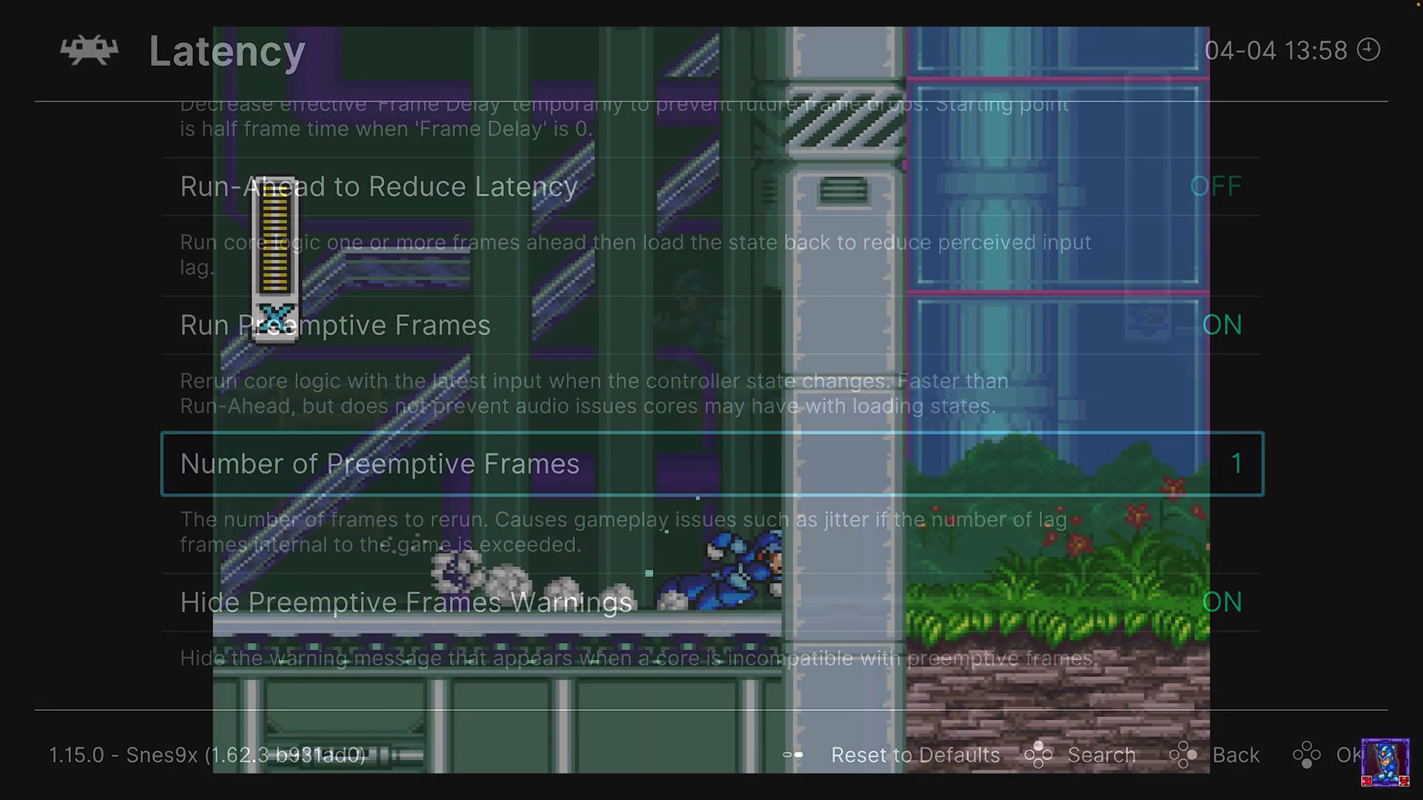
pyautogui.press('Left')
pyautogui.press('z')
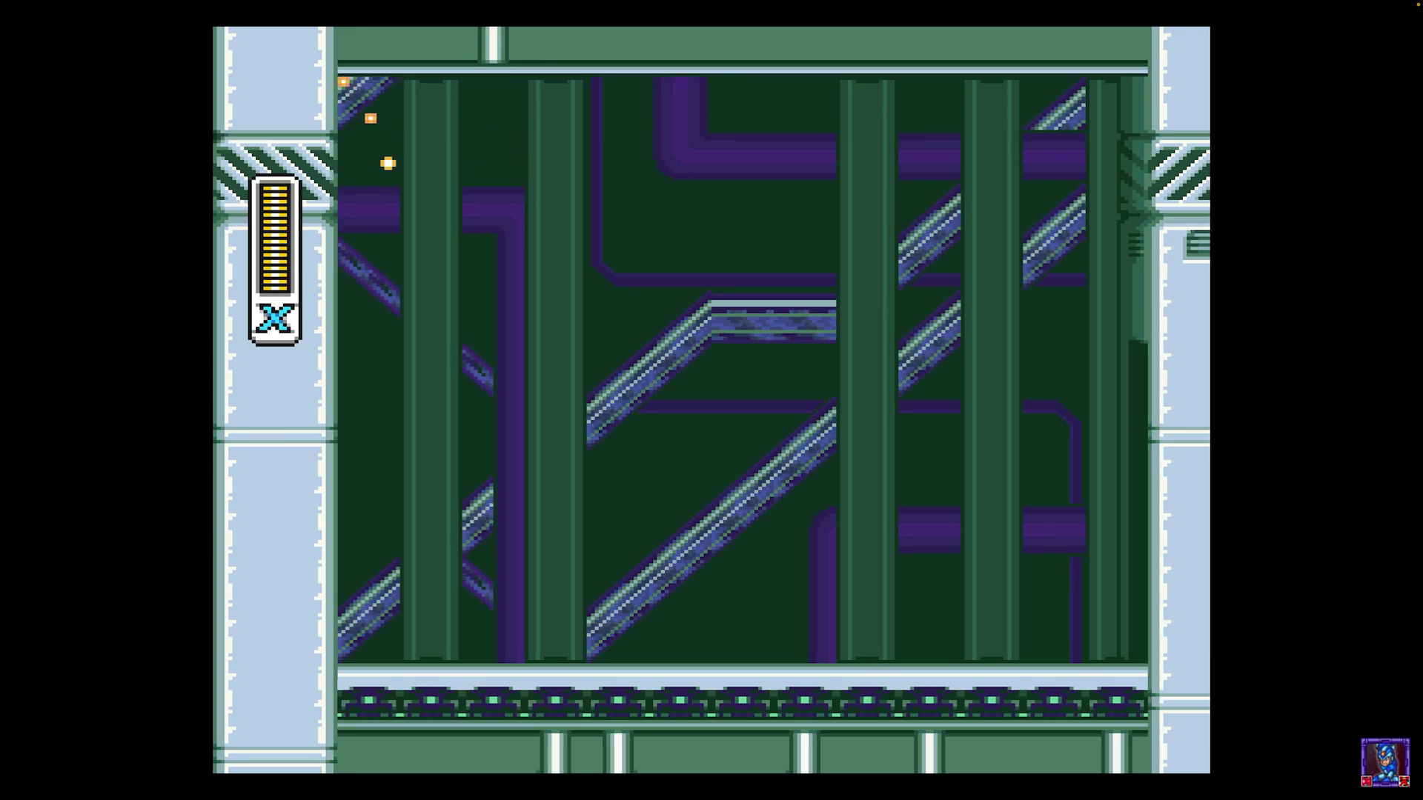
pyautogui.press('Left')
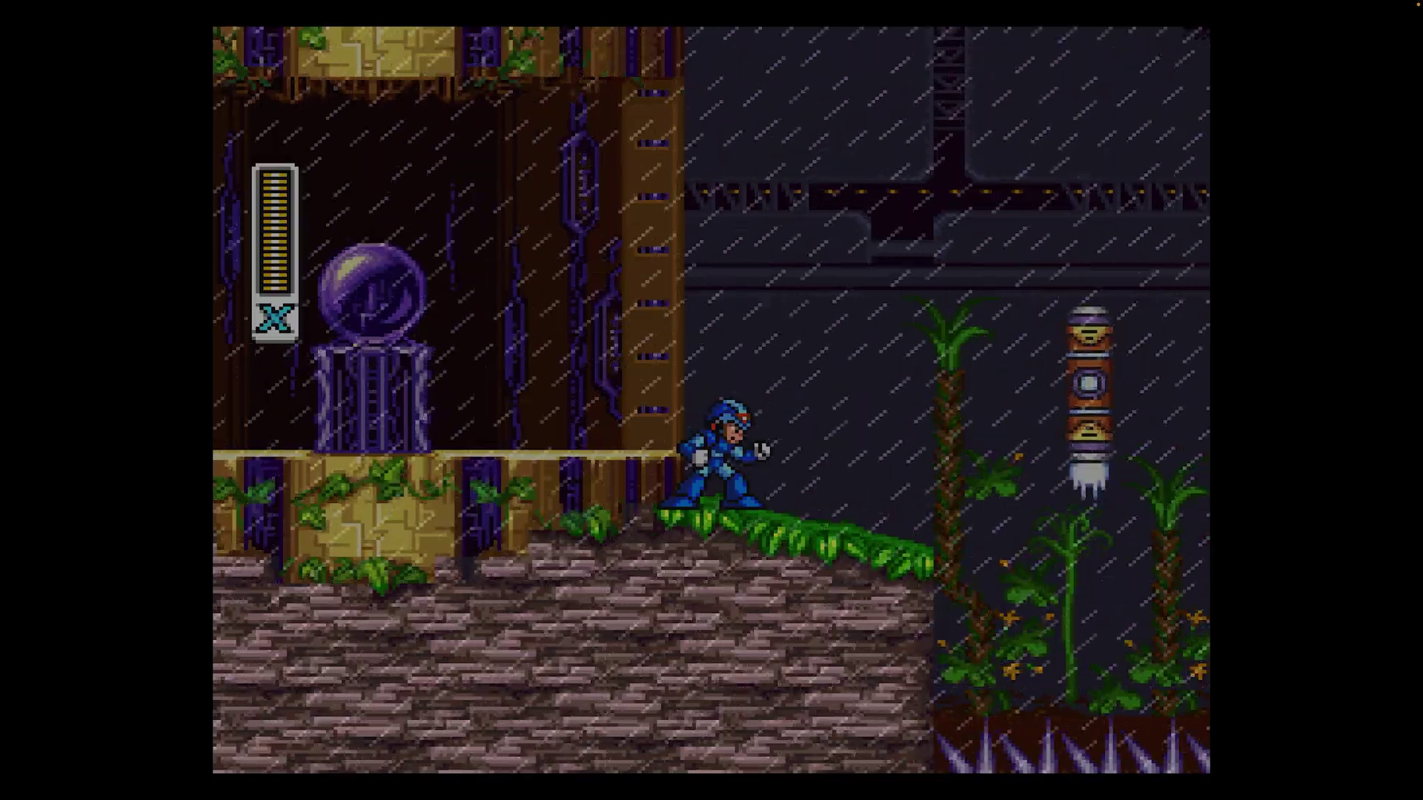
# Step: Bring up the Quick Menu over the running game and open the Port 1 Controls in its Controls settings
pyautogui.press('F1')
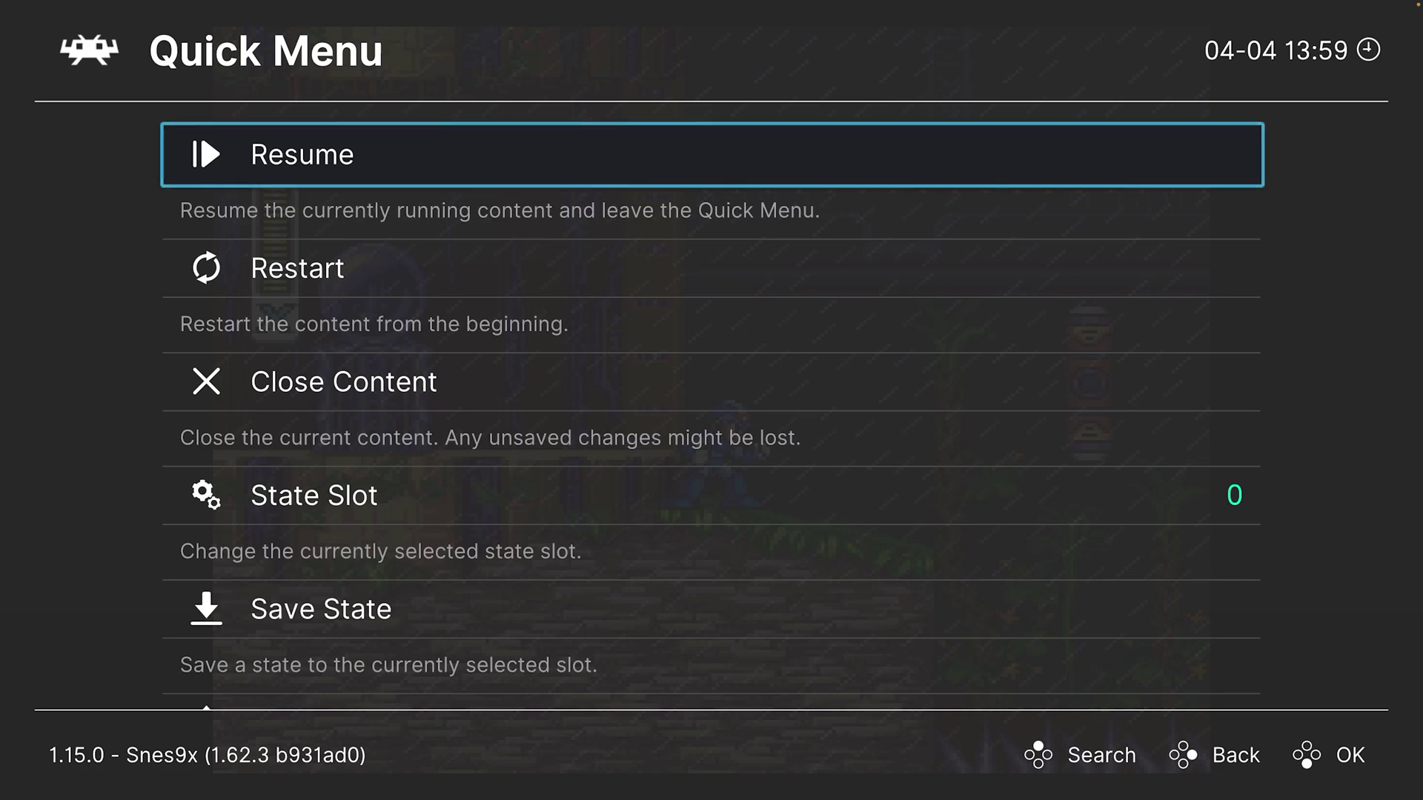
pyautogui.press('Down')
pyautogui.press('Down')
pyautogui.press('Down')
pyautogui.press('Down')
pyautogui.press('Down')
pyautogui.press('Down')
pyautogui.press('Down')
pyautogui.press('Down')
pyautogui.press('Down')
pyautogui.press('Down')
pyautogui.press('Down')
pyautogui.press('Down')
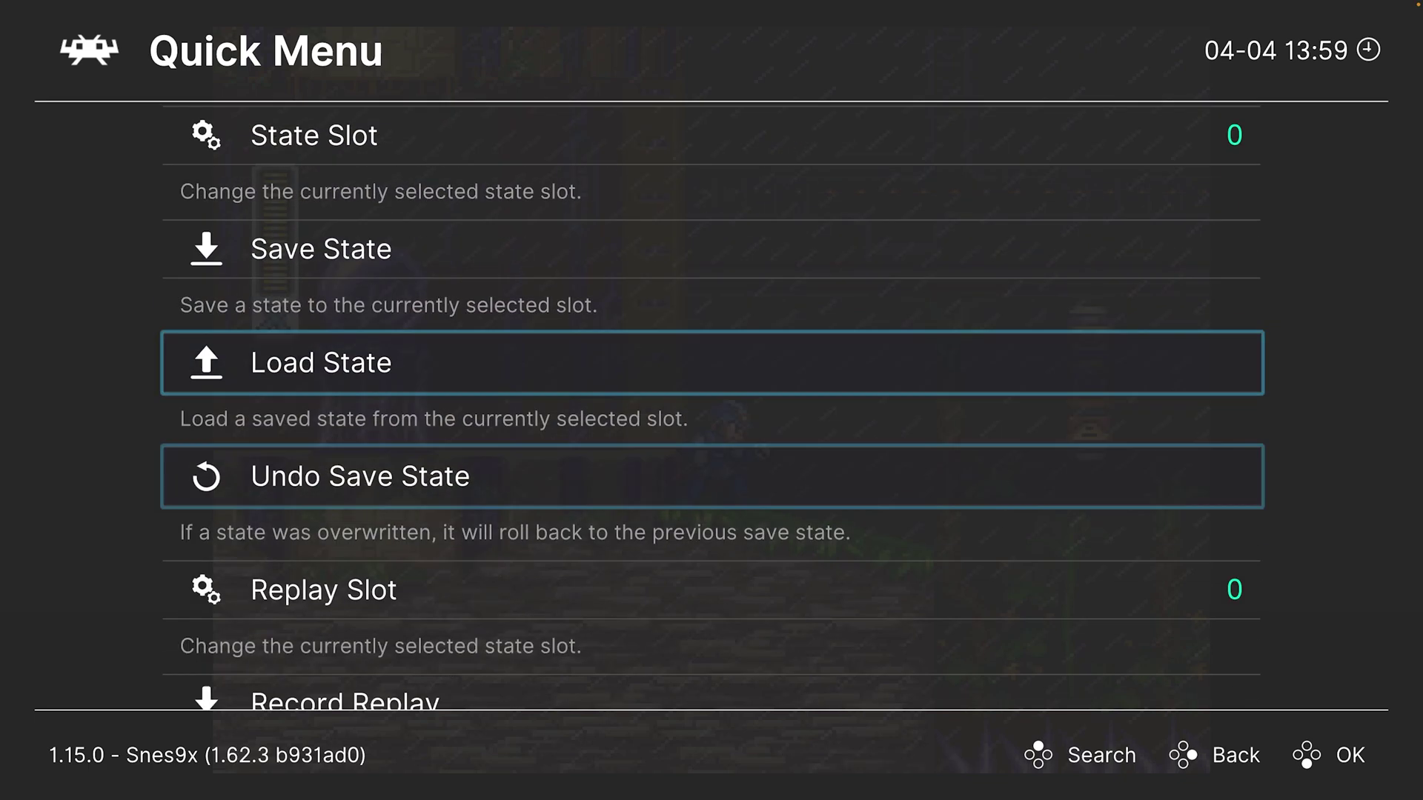
pyautogui.press('Return')
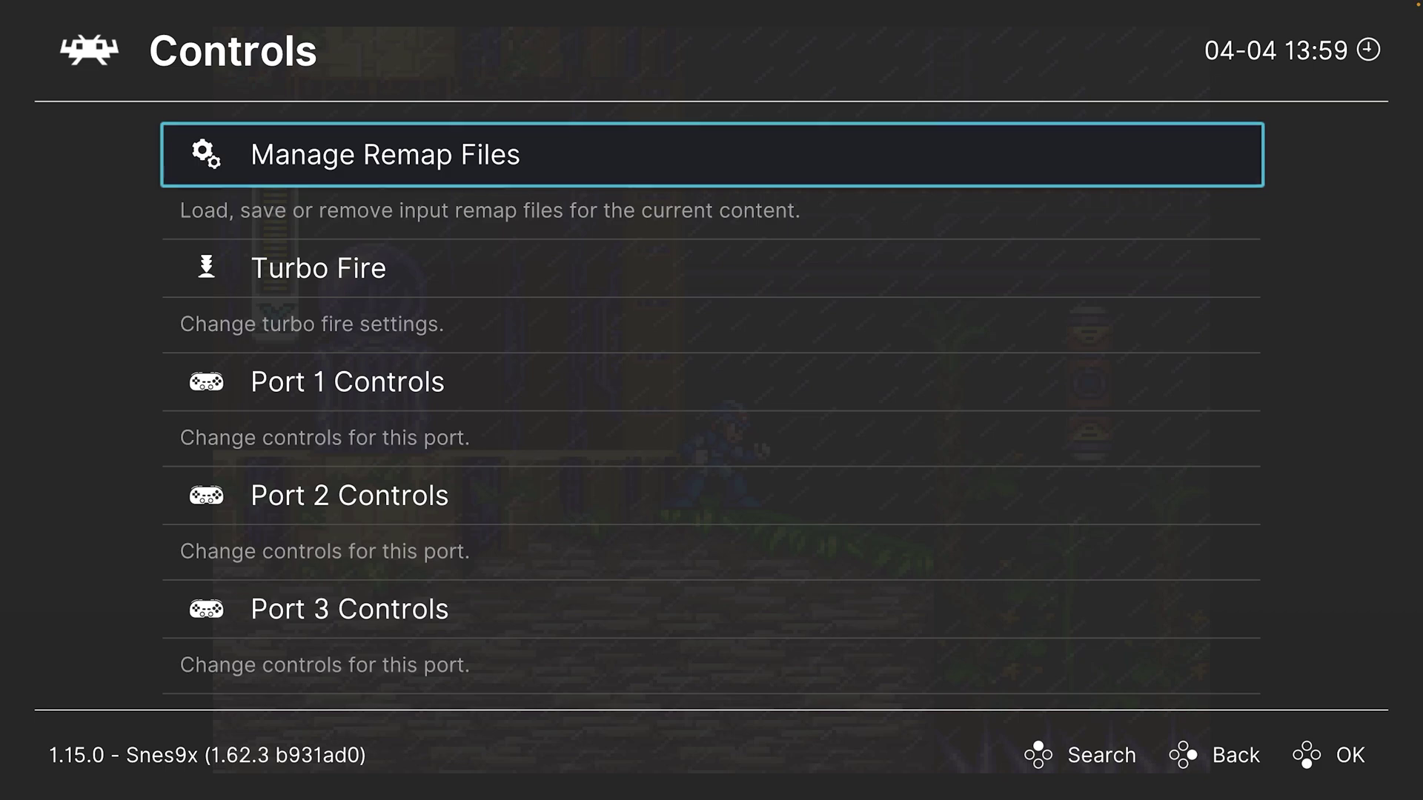
pyautogui.press('Down')
pyautogui.press('Down')
pyautogui.press('Return')
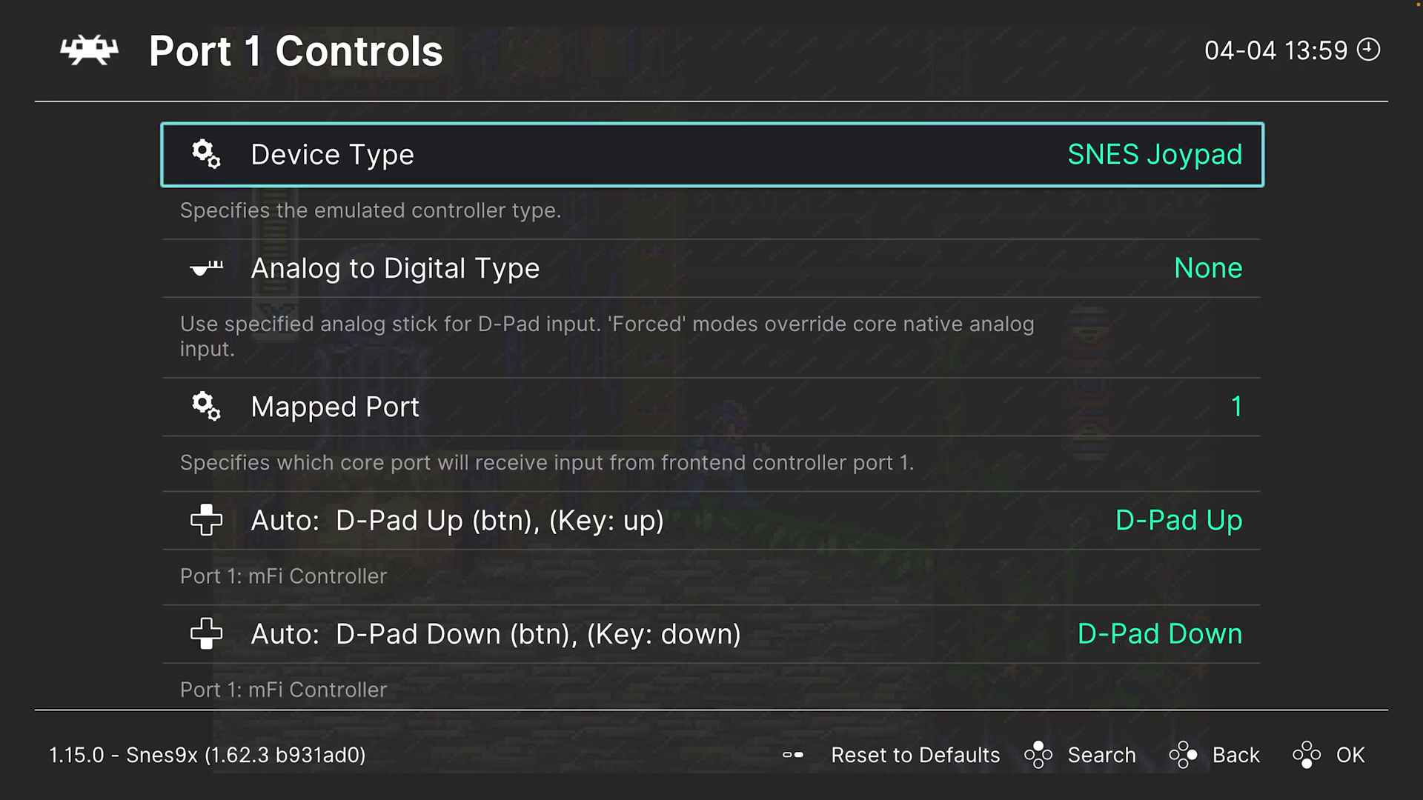
# Step: Set the Device Type of port 1 to SNES Mouse
pyautogui.press('Return')
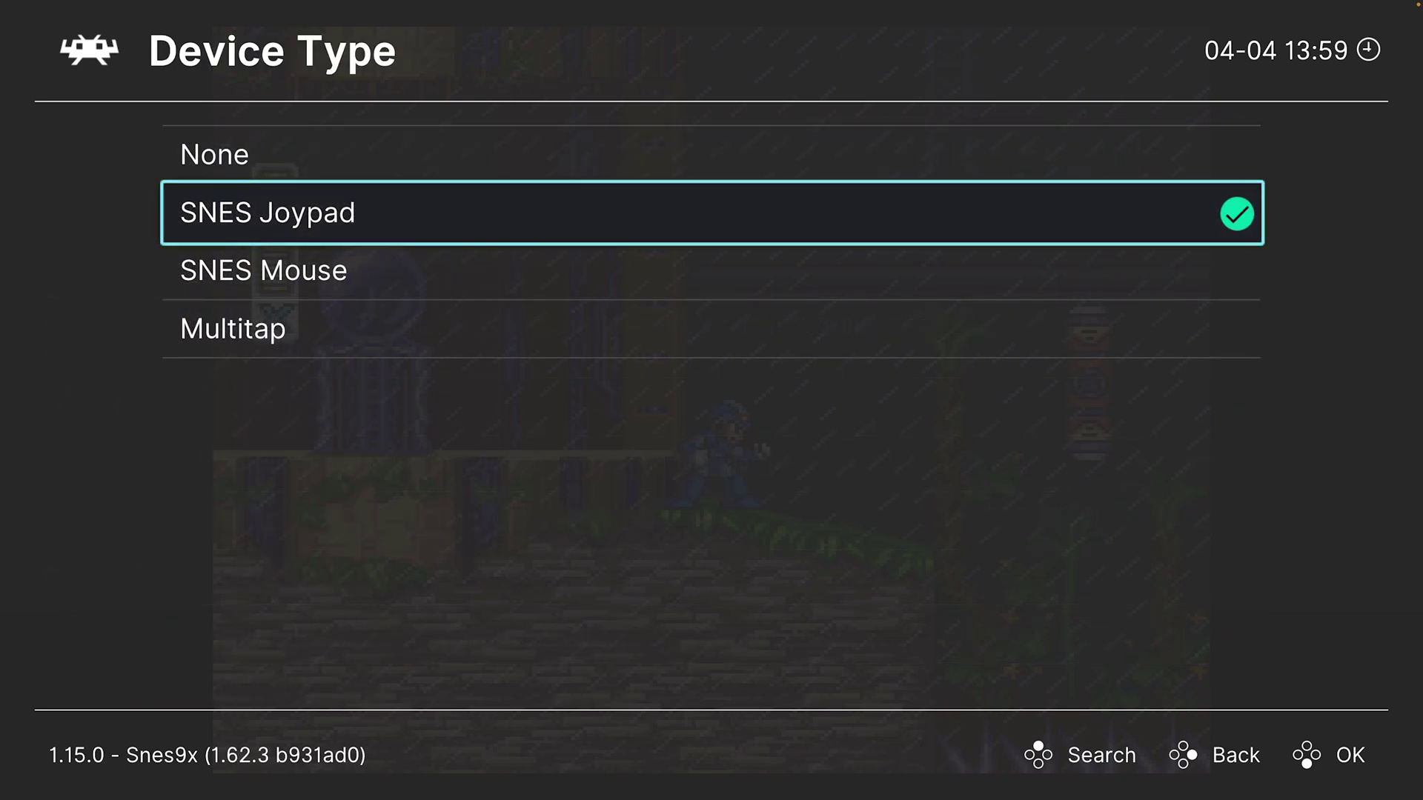
pyautogui.press('Down')
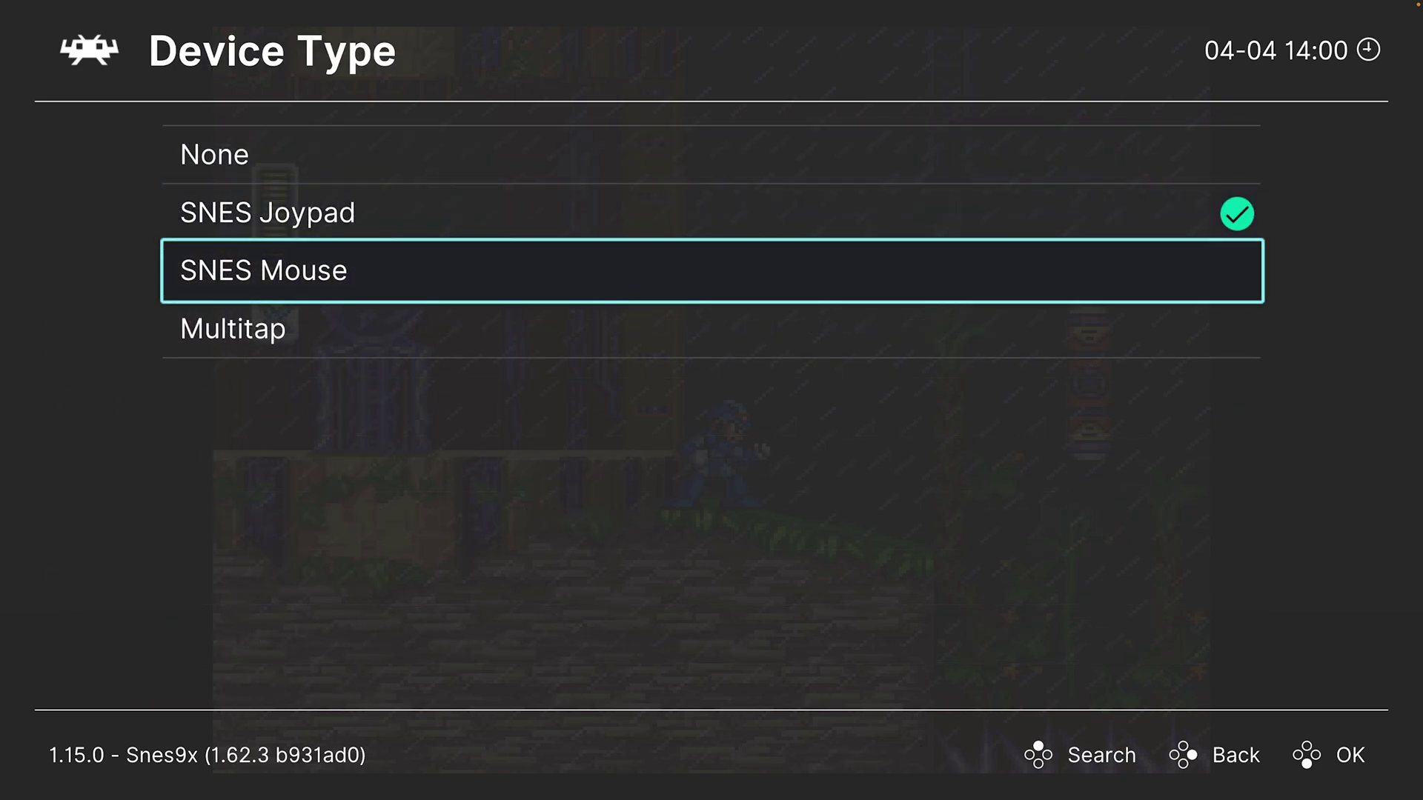
pyautogui.press('Return')
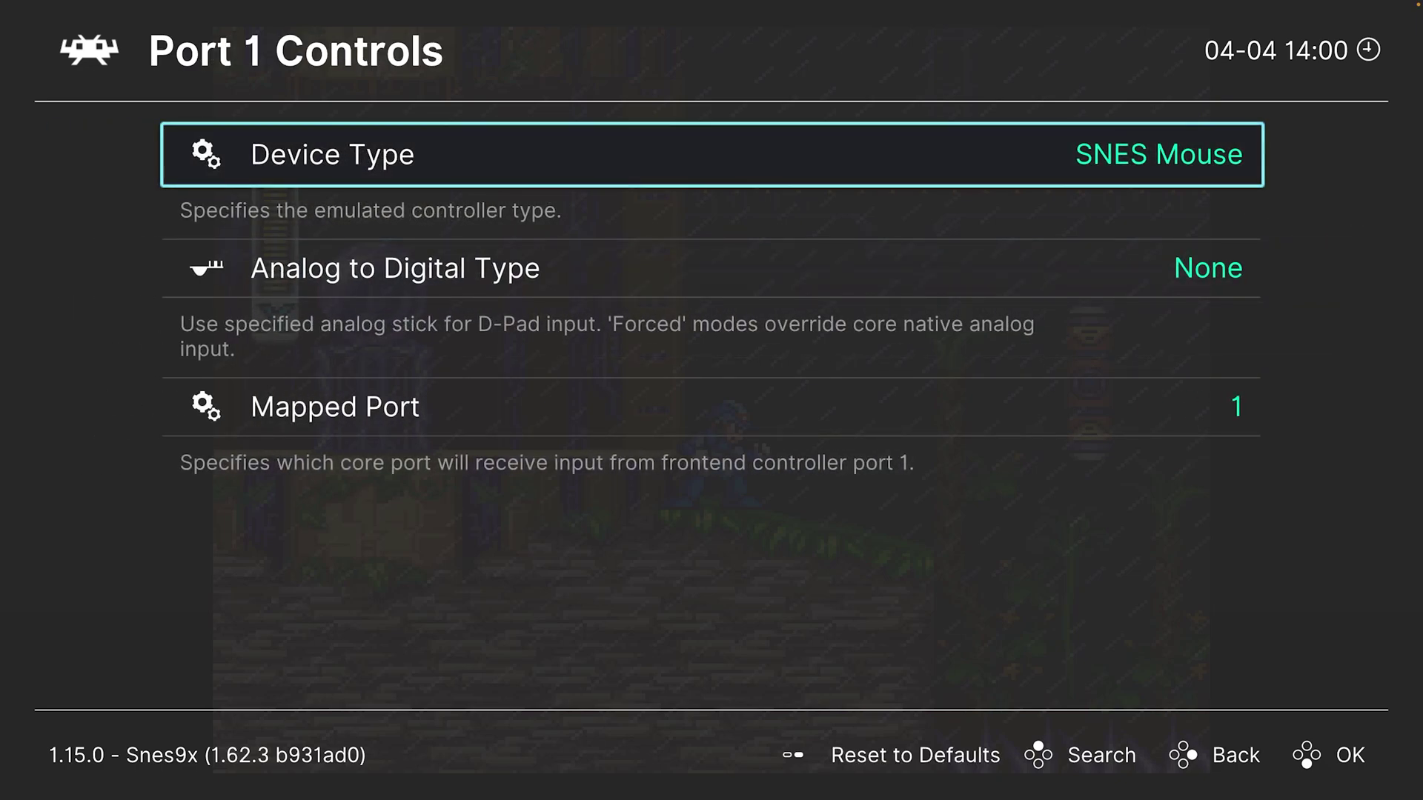
# Step: Set the Device Type of port 1 to Multitap
pyautogui.press('Return')
pyautogui.press('Down')
pyautogui.press('Return')
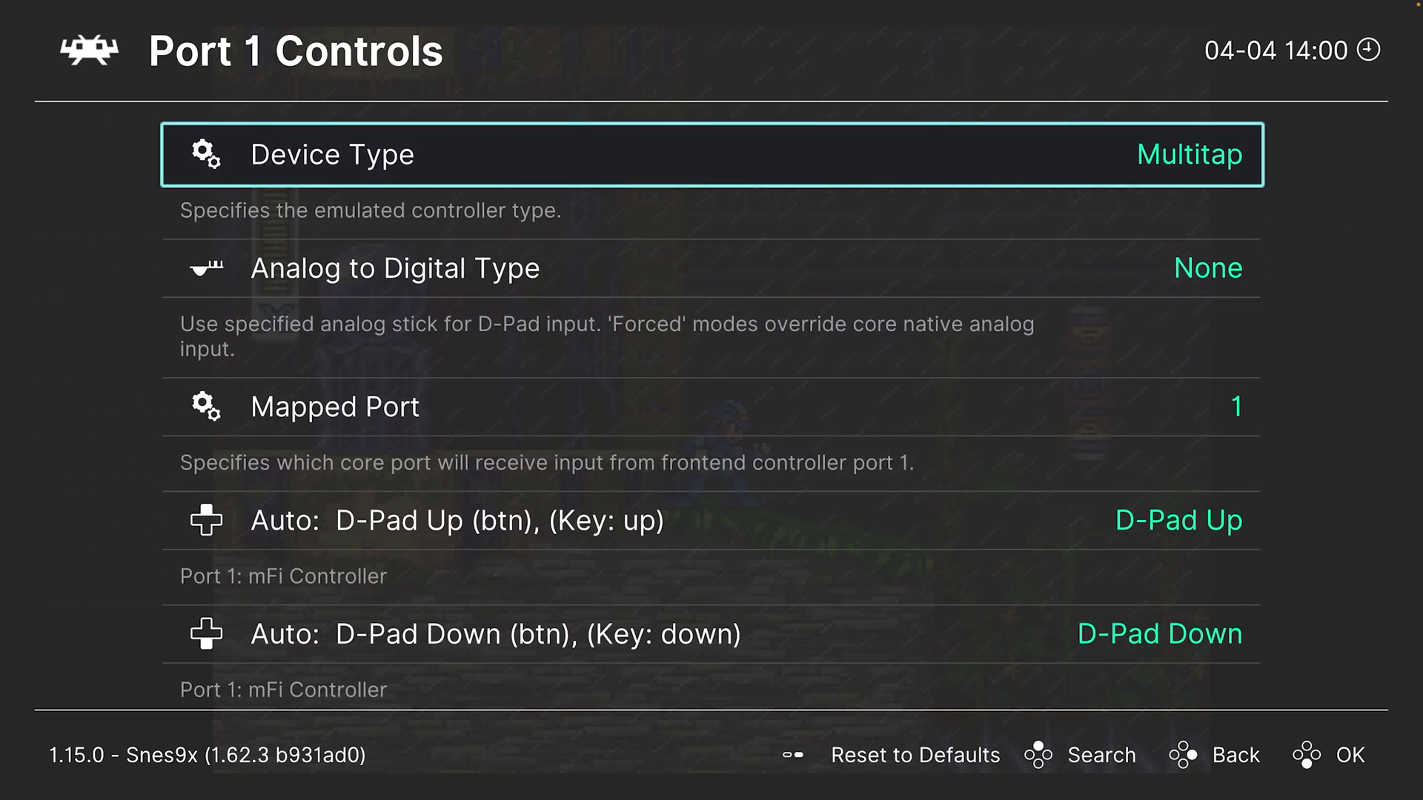
# Step: Look through the button mappings in the Port 1 Controls and return to the Controls list
pyautogui.press('Down')
pyautogui.press('Down')
pyautogui.press('Down')
pyautogui.press('Down')
pyautogui.press('Down')
pyautogui.press('Down')
pyautogui.press('Down')
pyautogui.press('Down')
pyautogui.press('Down')
pyautogui.press('Down')
pyautogui.press('Down')
pyautogui.press('Down')
pyautogui.press('Down')
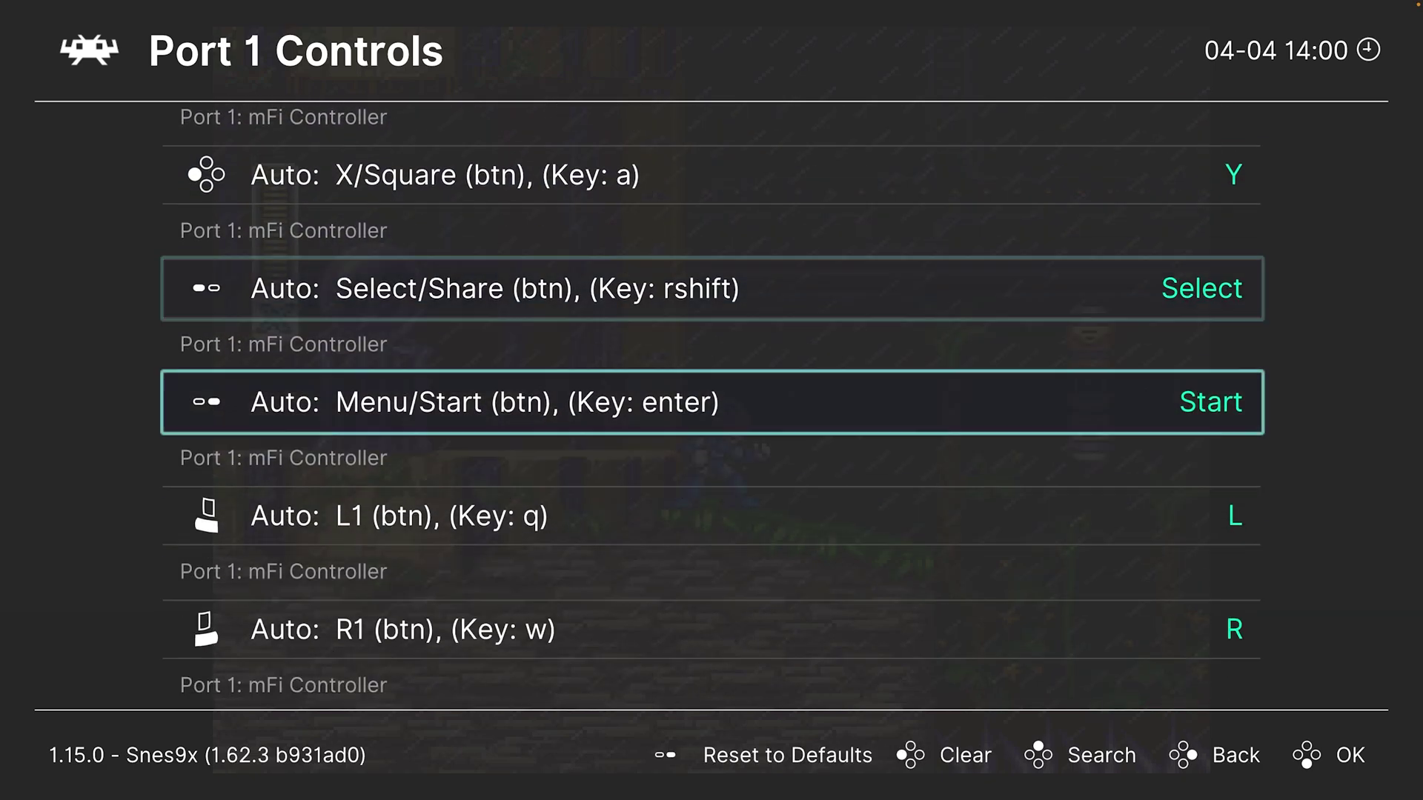
pyautogui.press('Down')
pyautogui.press('Down')
pyautogui.press('Down')
pyautogui.press('Down')
pyautogui.press('Down')
pyautogui.press('Down')
pyautogui.press('BackSpace')
# Step: Examine the Device Type choices for port 2, including SNES Mouse and SuperScope, without changing the selection
pyautogui.press('Down')
pyautogui.press('Return')
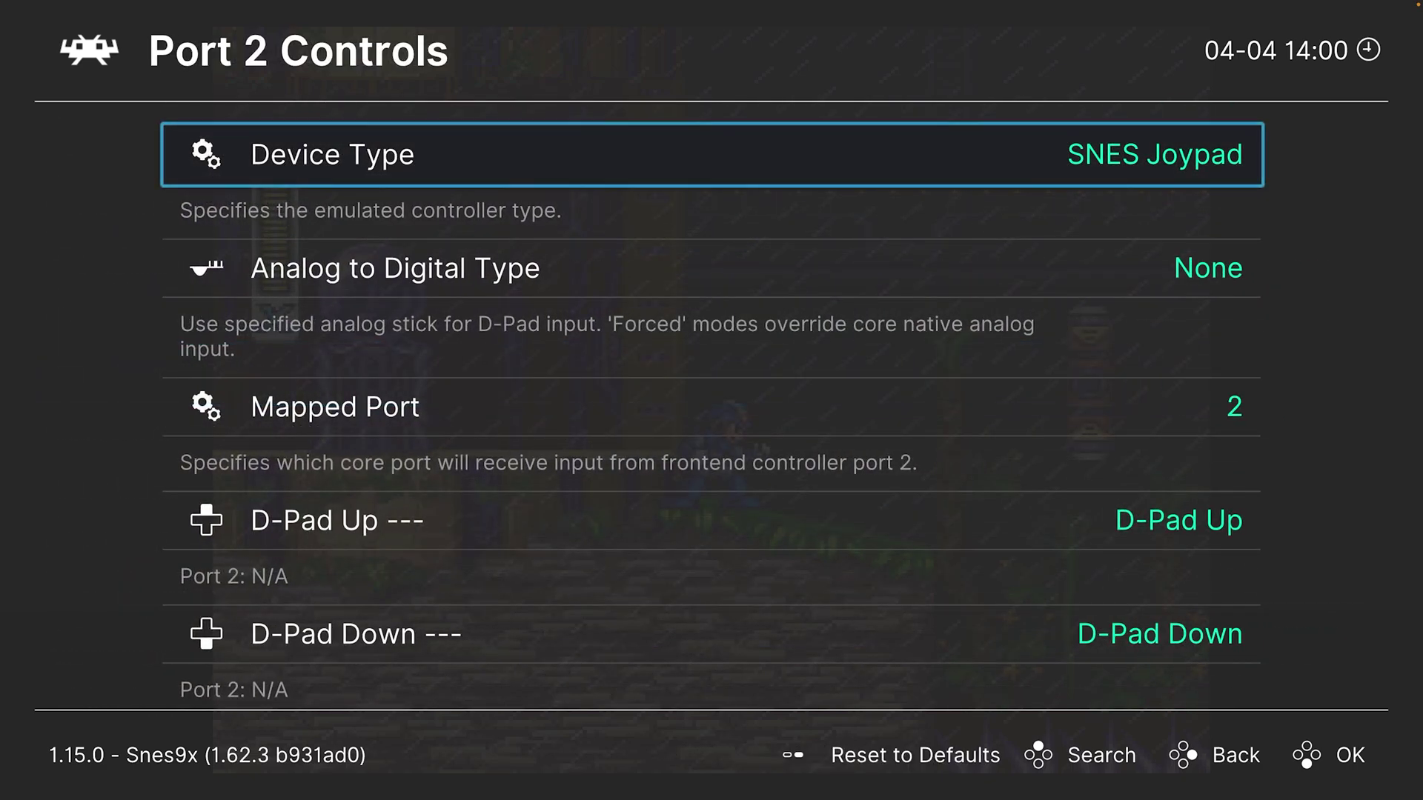
pyautogui.press('Return')
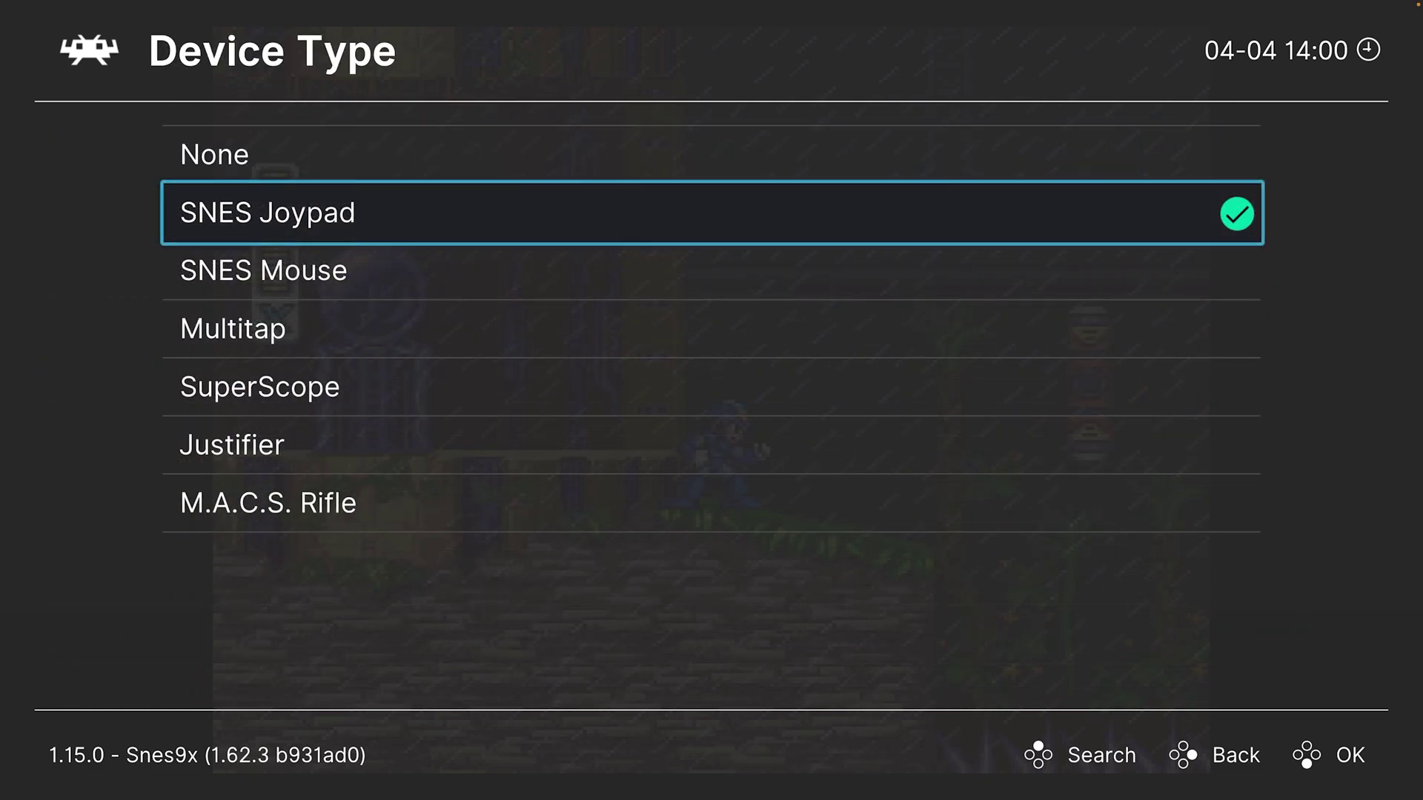
pyautogui.press('Down')
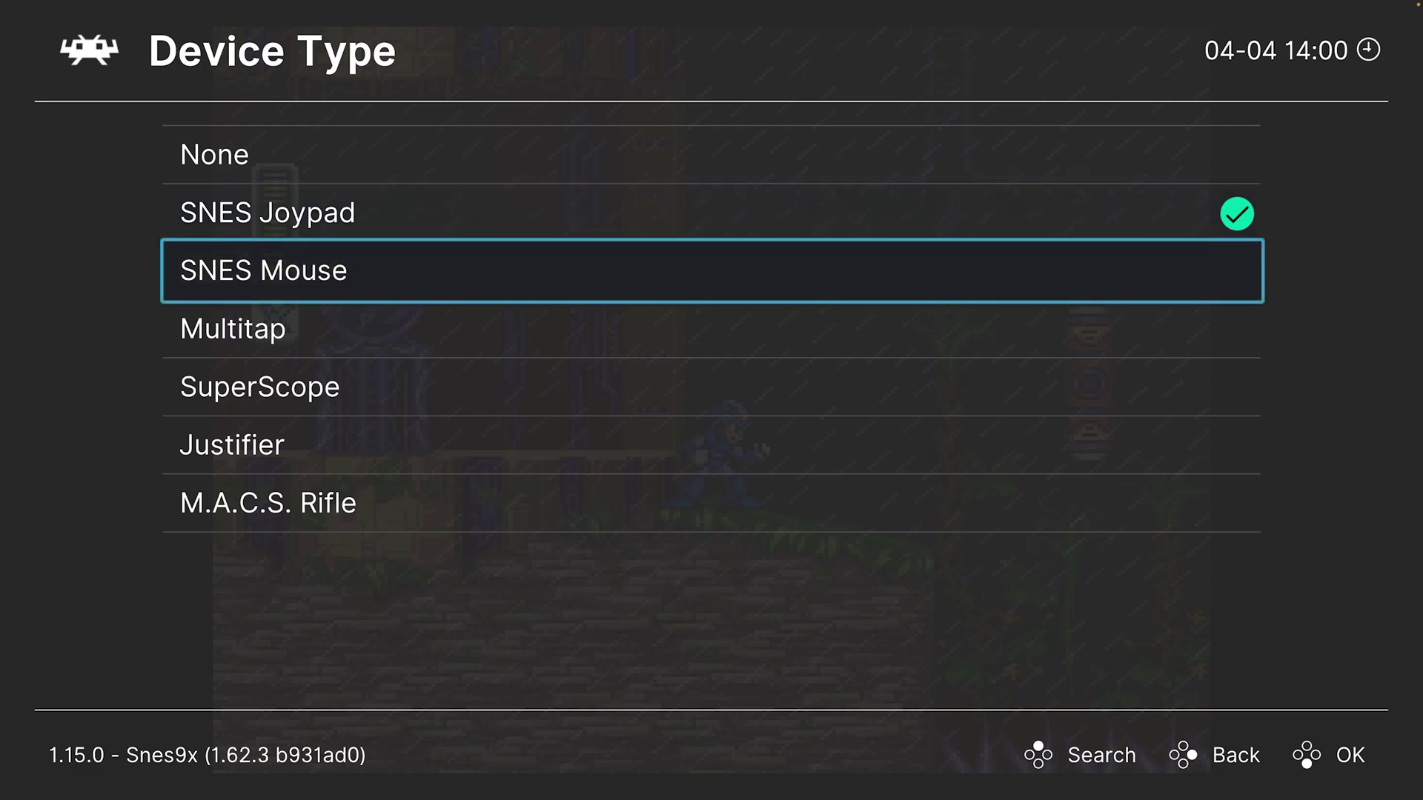
pyautogui.press('Down')
pyautogui.press('Down')
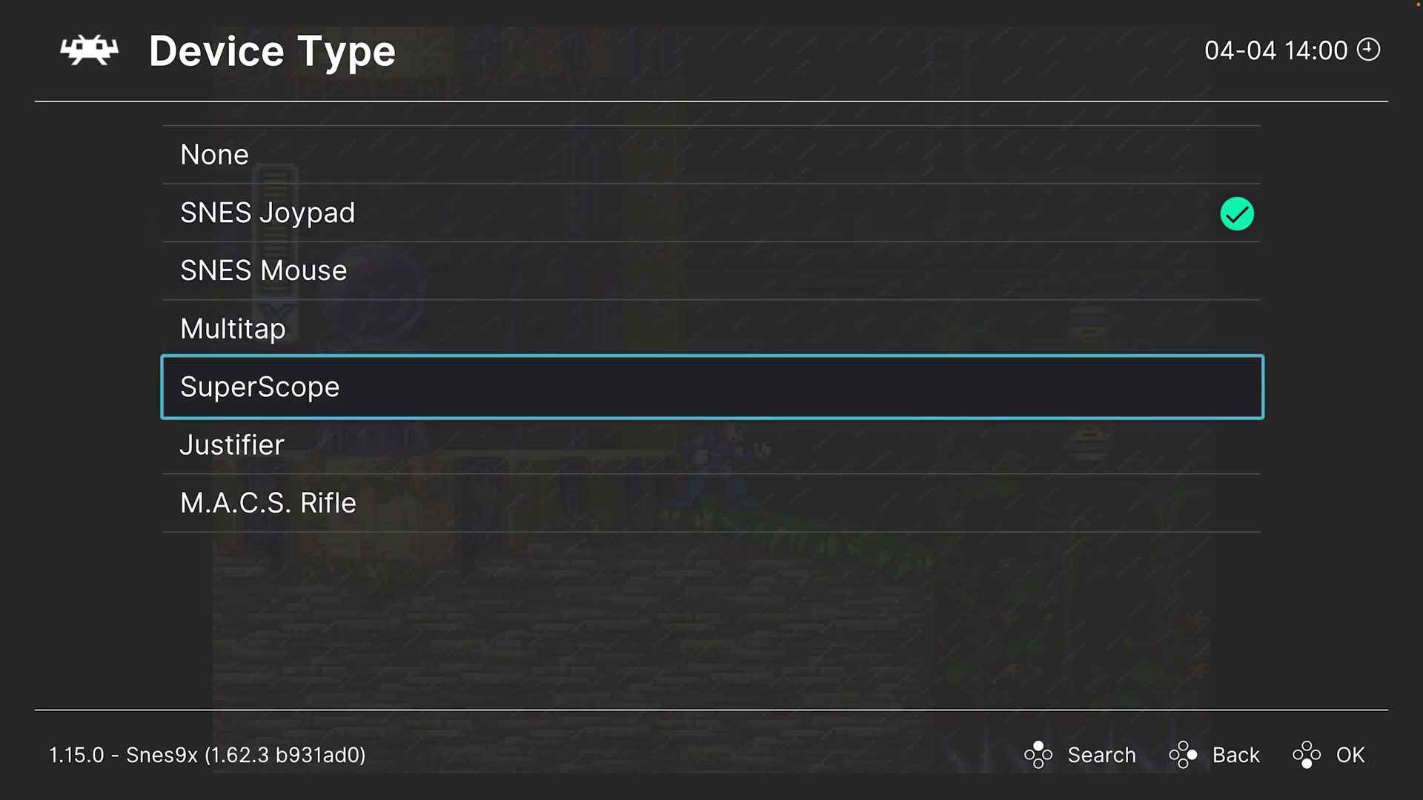
pyautogui.press('Down')
pyautogui.press('Down')
pyautogui.press('BackSpace')
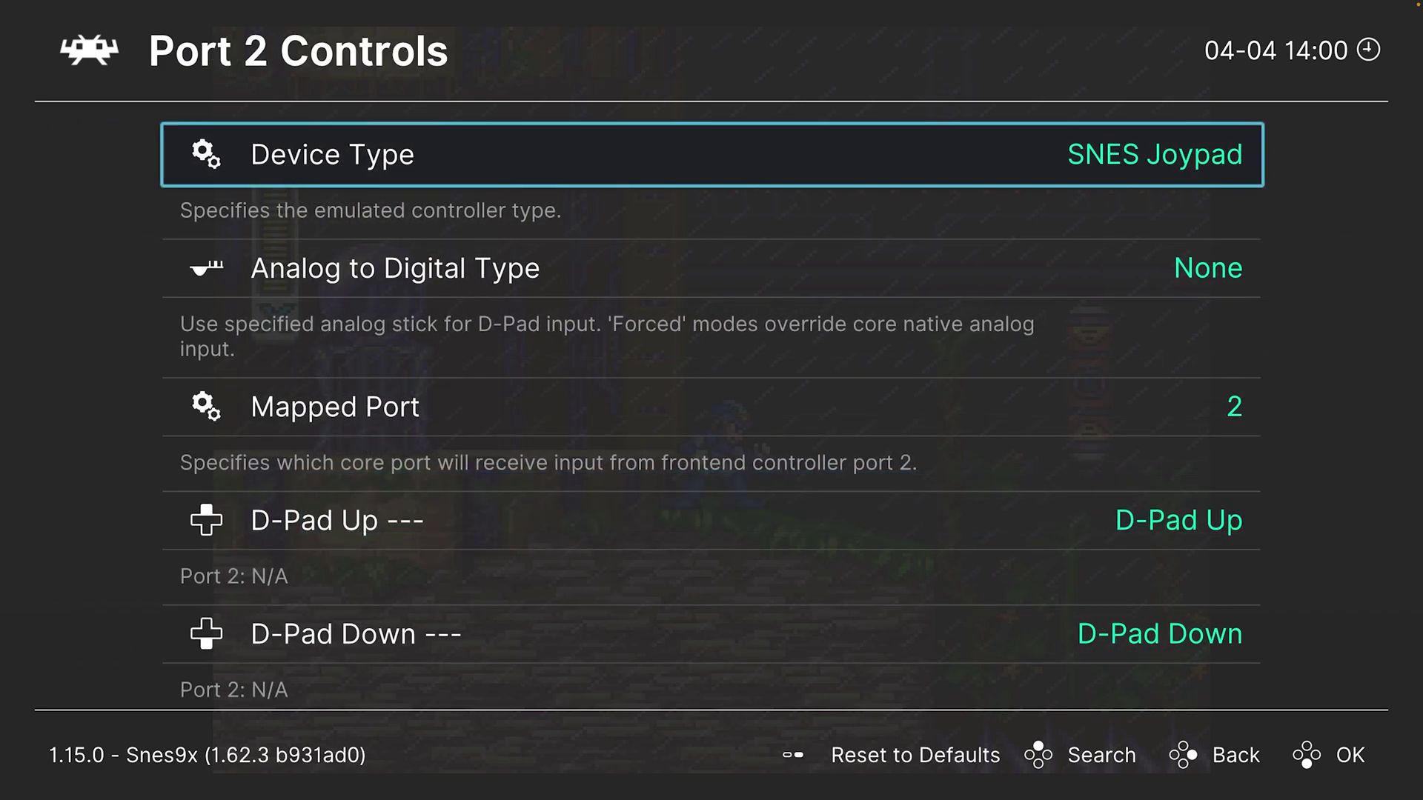
pyautogui.press('BackSpace')
# Step: Check the Device Type choices in the Port 3 Controls and return to the Controls list
pyautogui.press('Down')
pyautogui.press('Return')
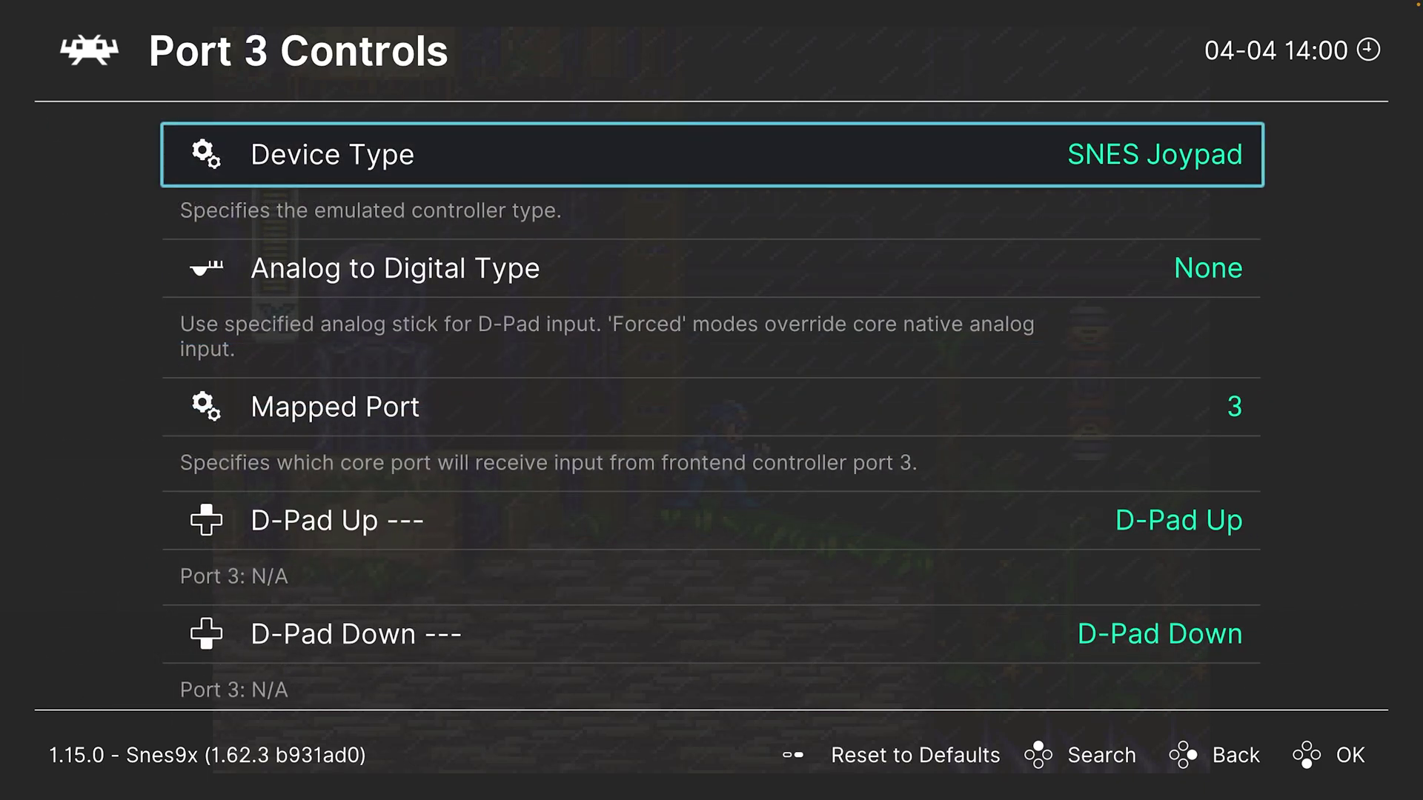
pyautogui.press('Return')
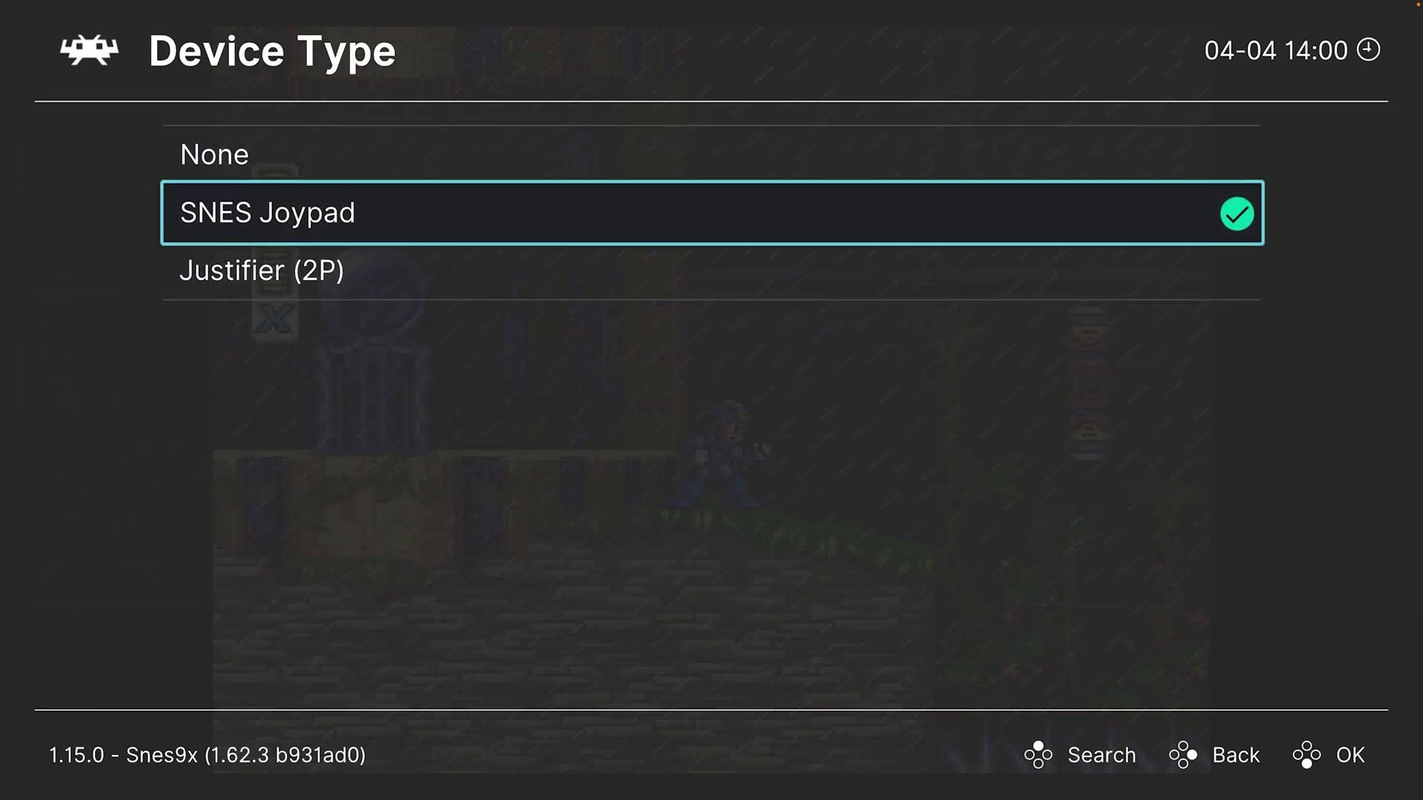
pyautogui.press('BackSpace')
pyautogui.press('Down')
pyautogui.press('BackSpace')
# Step: Check the Device Type choices in the Port 4 Controls and return to the Controls list
pyautogui.press('Down')
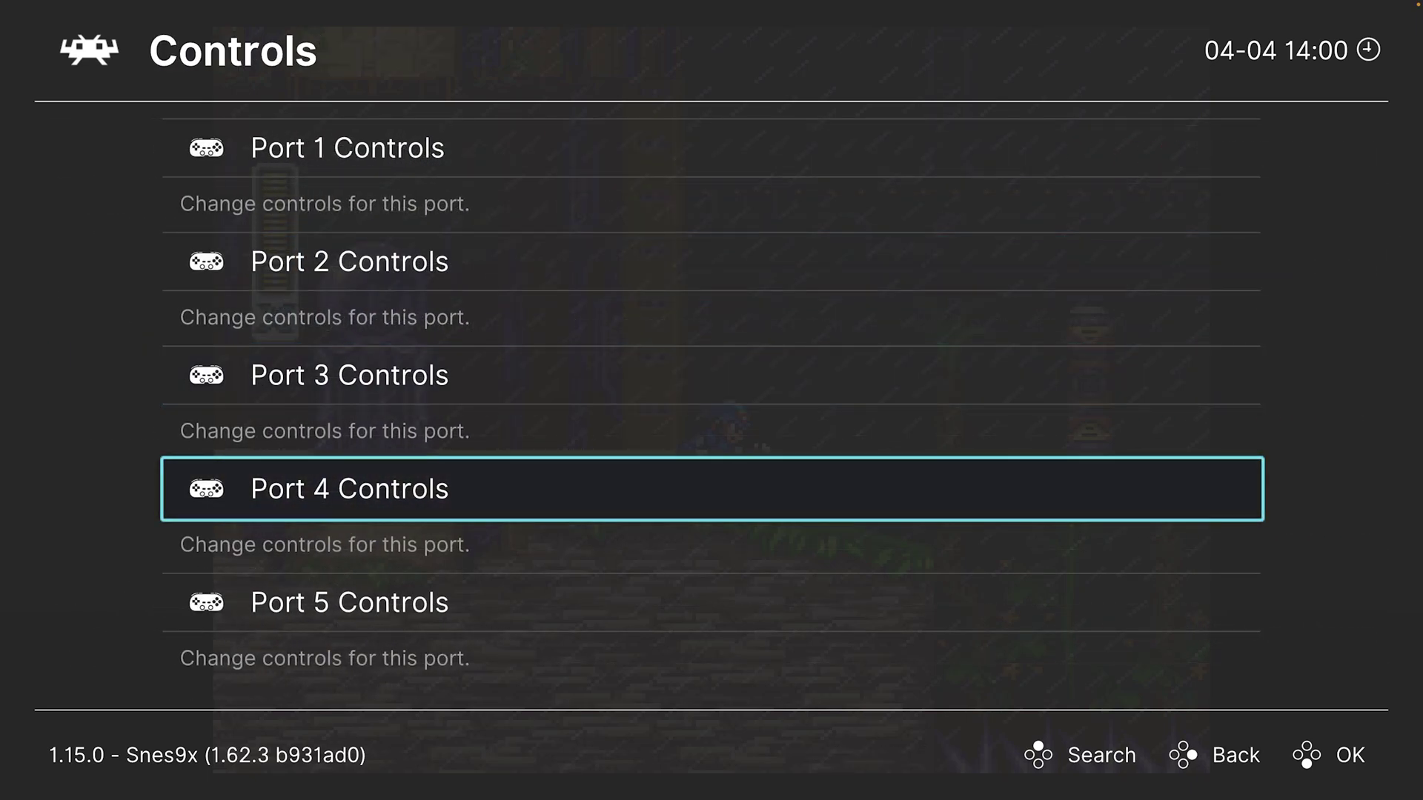
pyautogui.press('Return')
pyautogui.press('Return')
pyautogui.press('BackSpace')
pyautogui.press('Down')
pyautogui.press('BackSpace')
# Step: View the Port 5 Controls and return to the Quick Menu
pyautogui.press('Down')
pyautogui.press('Return')
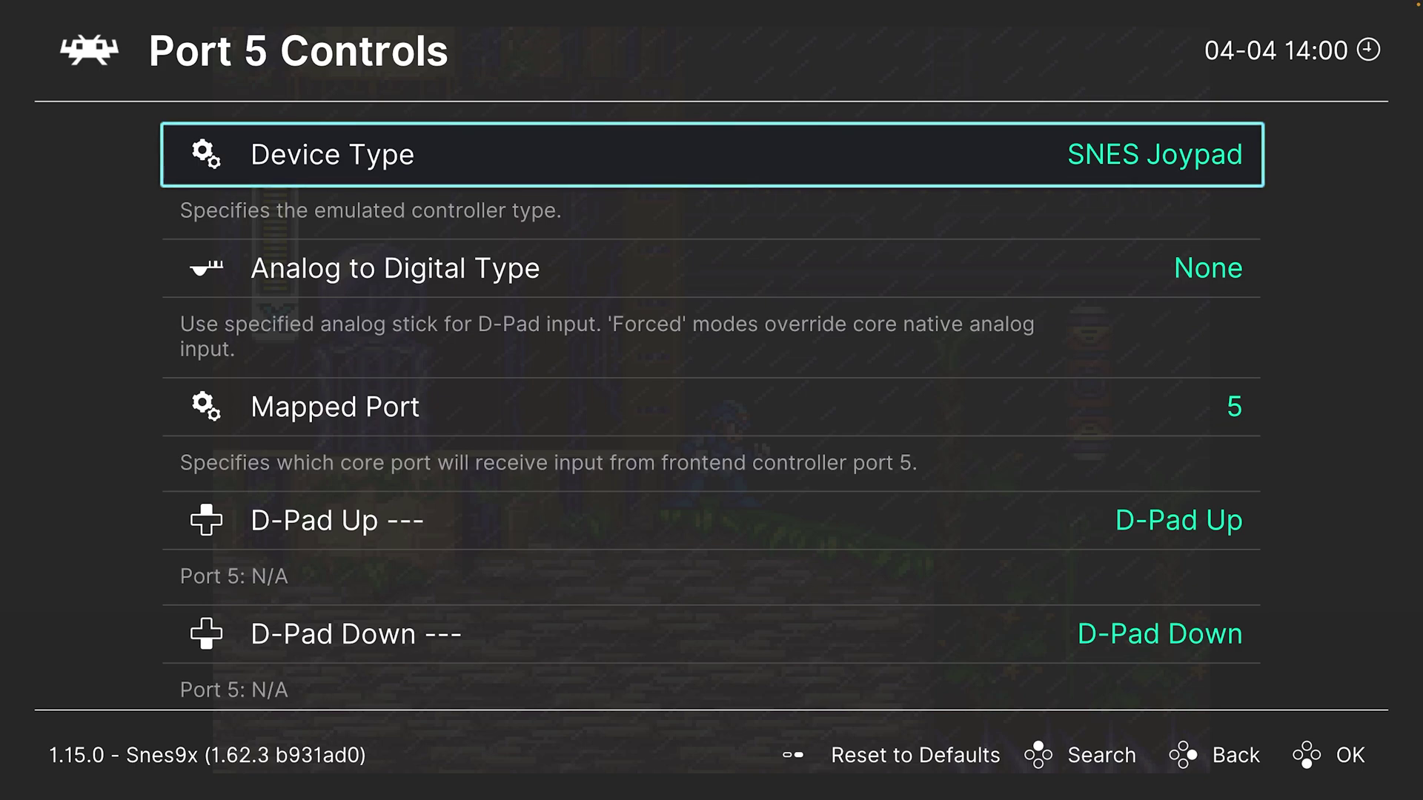
pyautogui.press('BackSpace')
pyautogui.press('Up')
pyautogui.press('Up')
pyautogui.press('Up')
pyautogui.press('Up')
pyautogui.press('BackSpace')
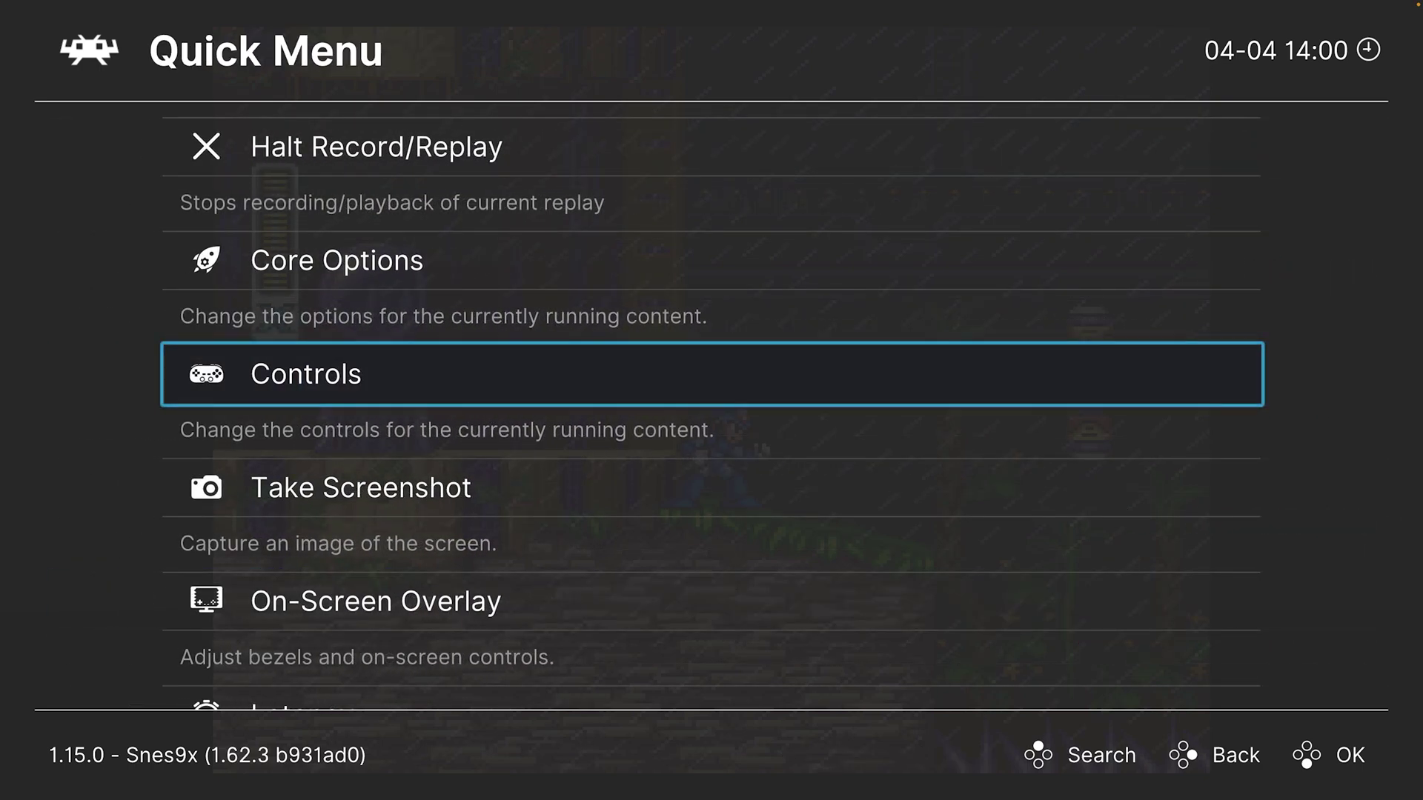
# Step: Open the Core Options and examine the Console Region choices Auto, NTSC and PAL without changing the selection
pyautogui.press('Up')
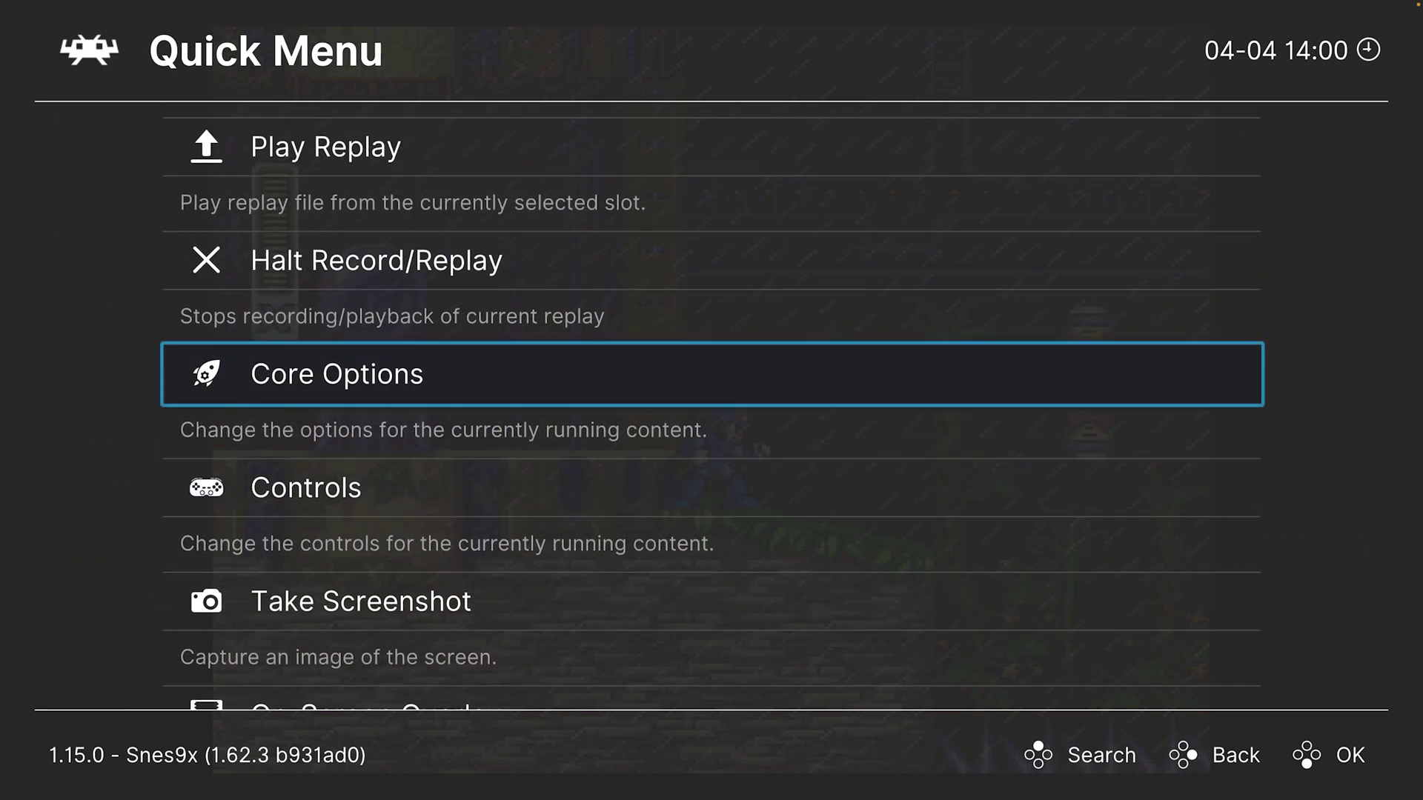
pyautogui.press('Return')
pyautogui.press('Down')
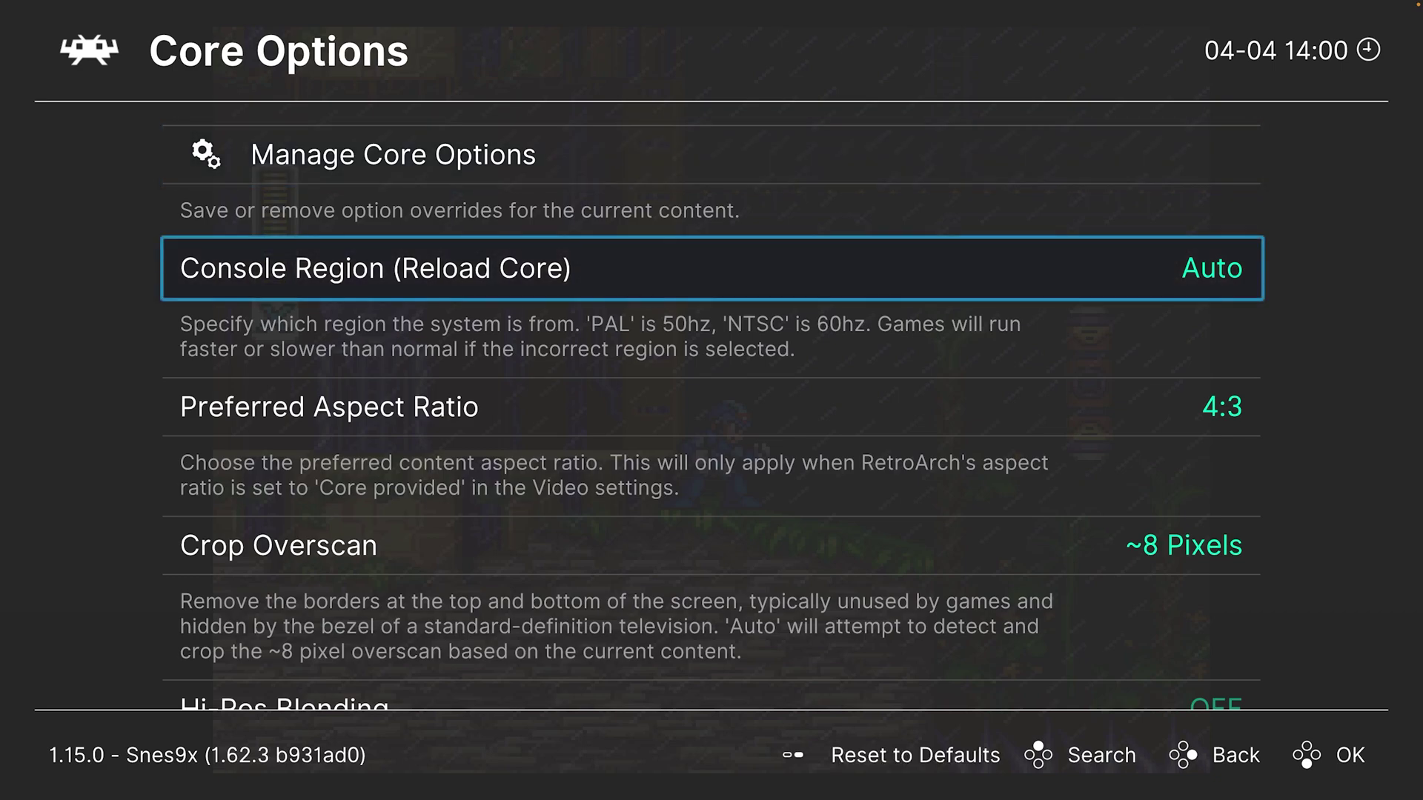
pyautogui.press('Return')
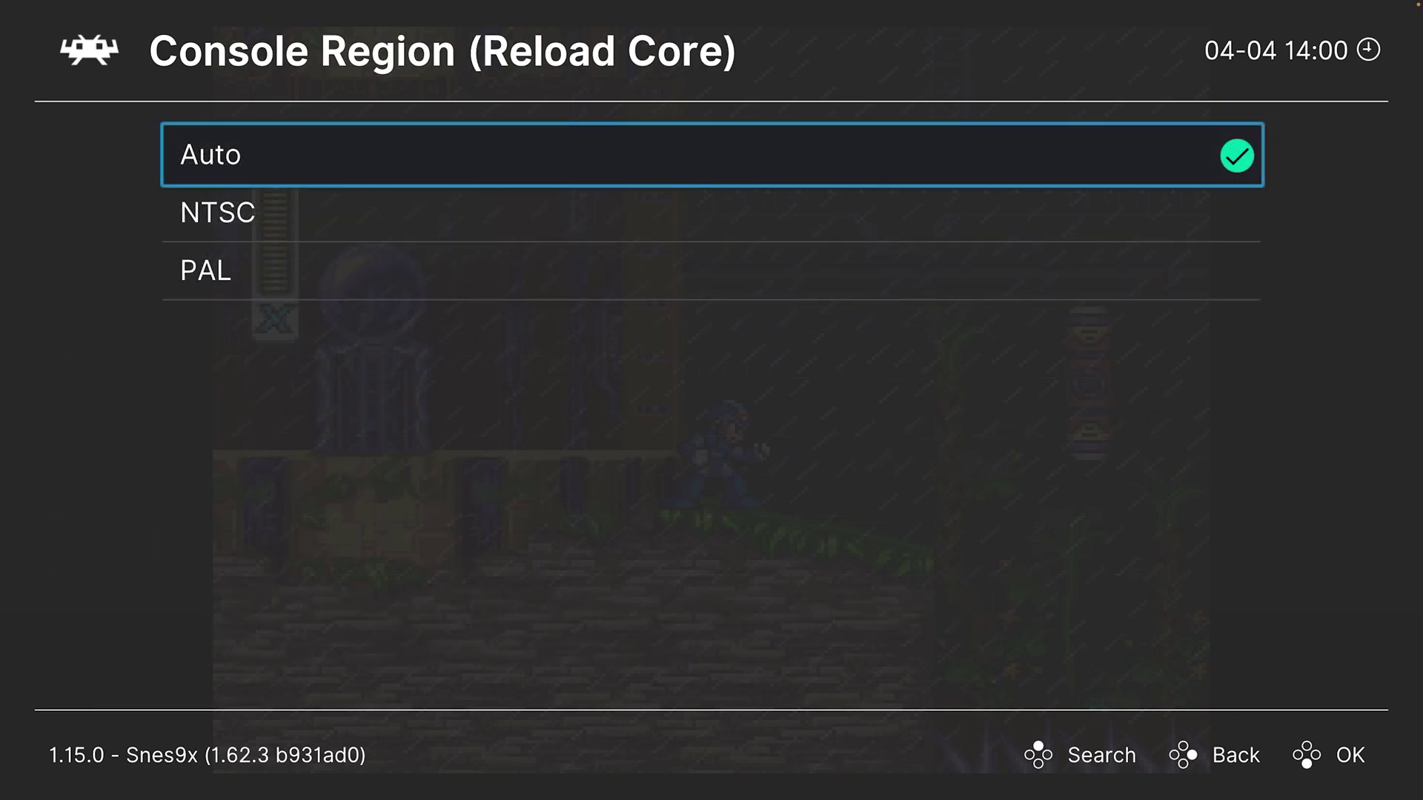
pyautogui.press('Down')
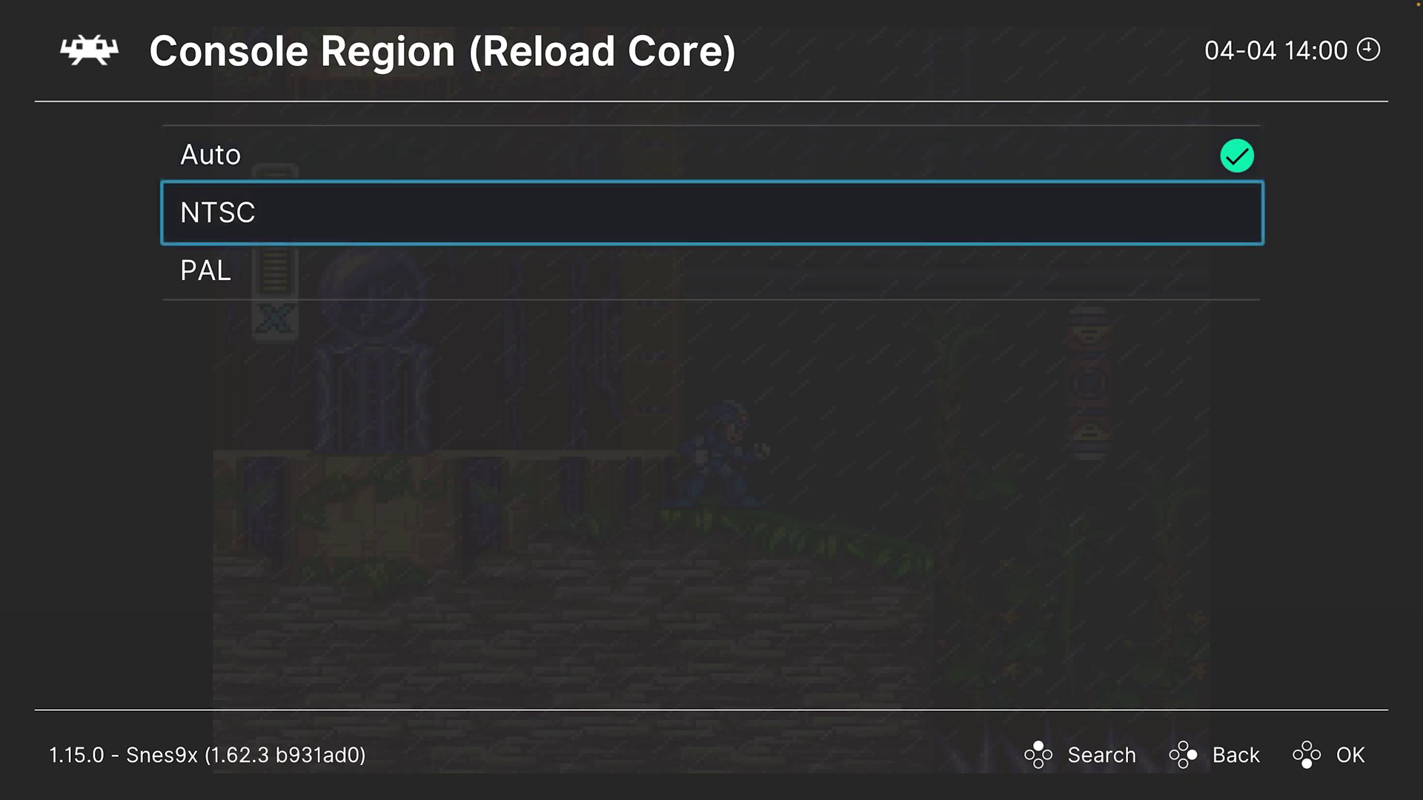
pyautogui.press('Down')
pyautogui.press('Up')
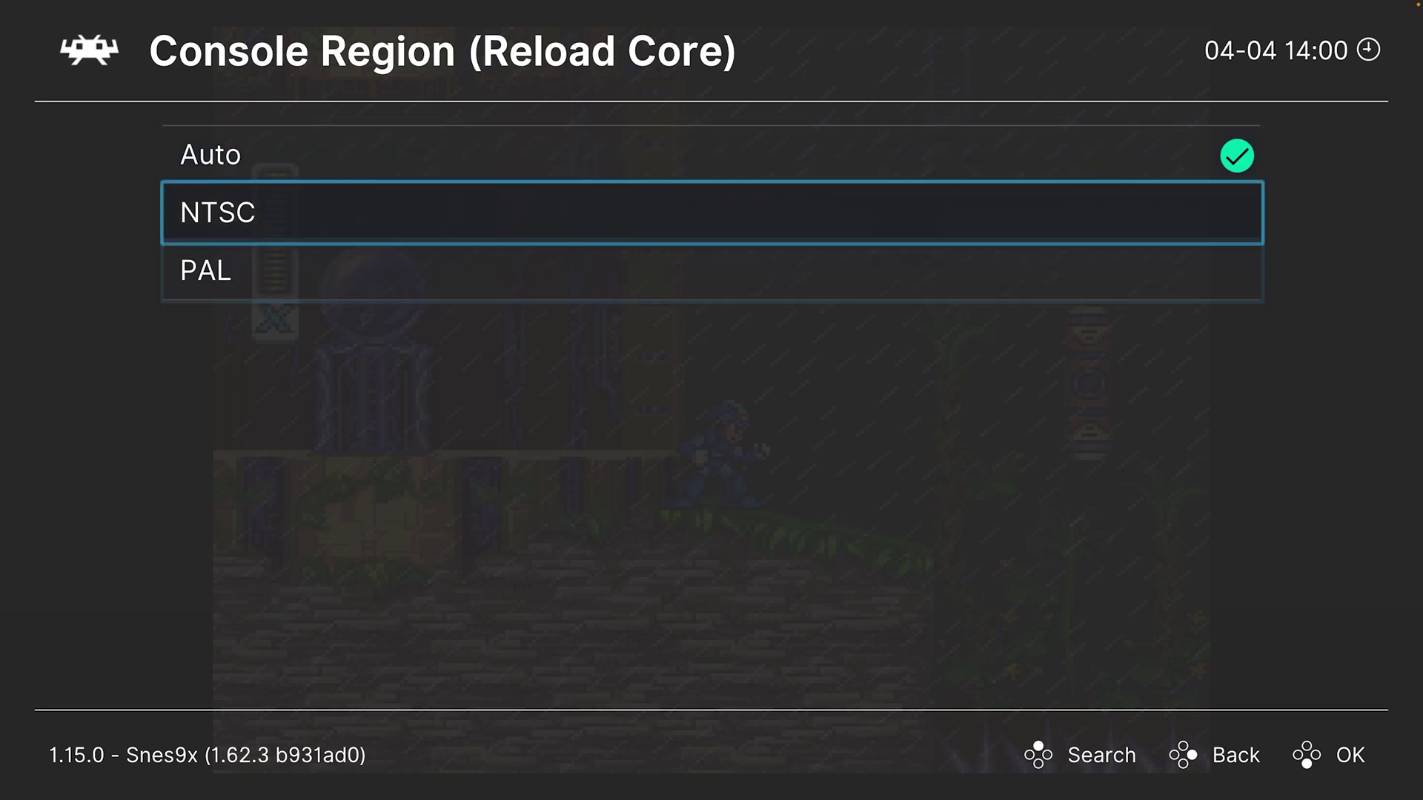
pyautogui.press('BackSpace')
# Step: Set the Preferred Aspect Ratio in the Core Options to Uncorrected
pyautogui.press('Down')
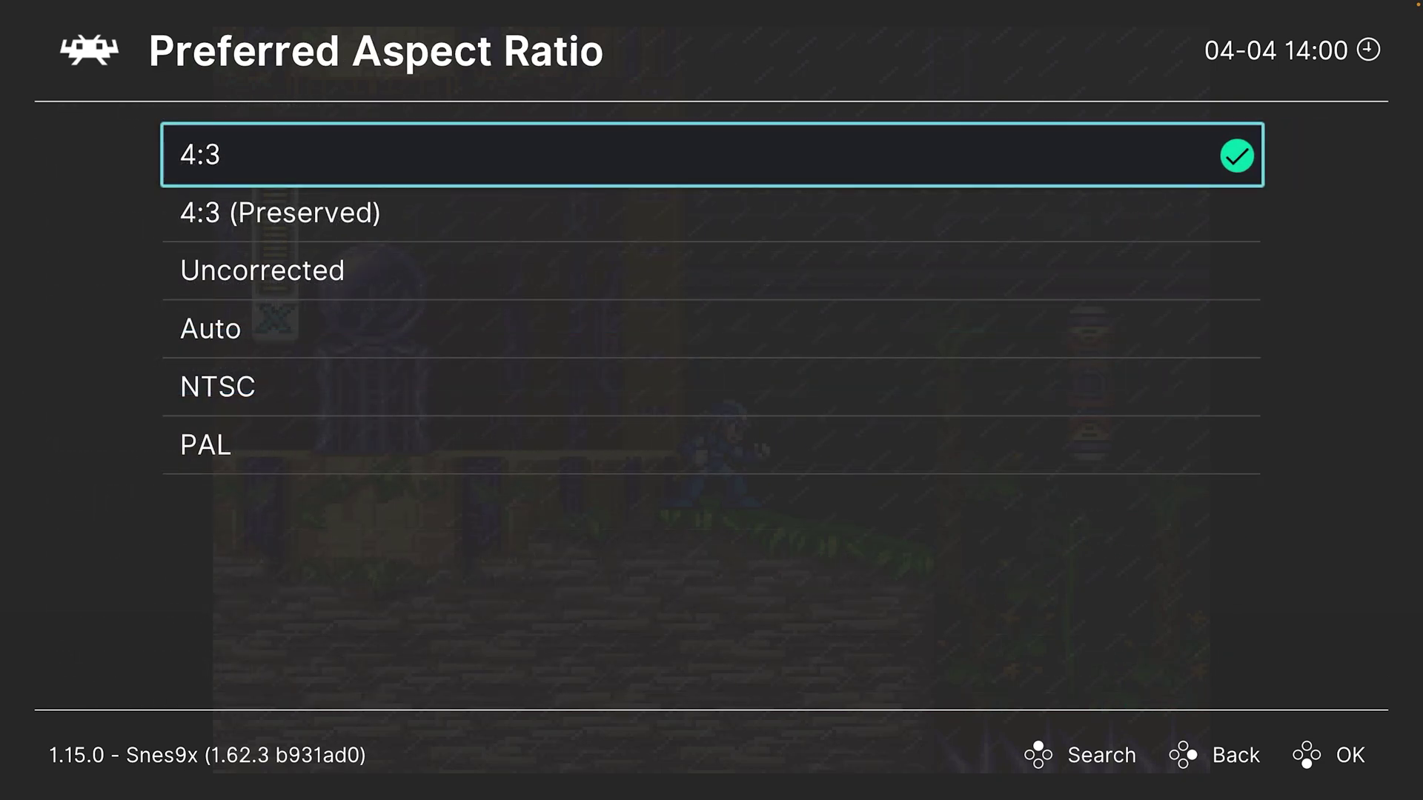
pyautogui.press('Down')
pyautogui.press('Down')
pyautogui.press('Return')
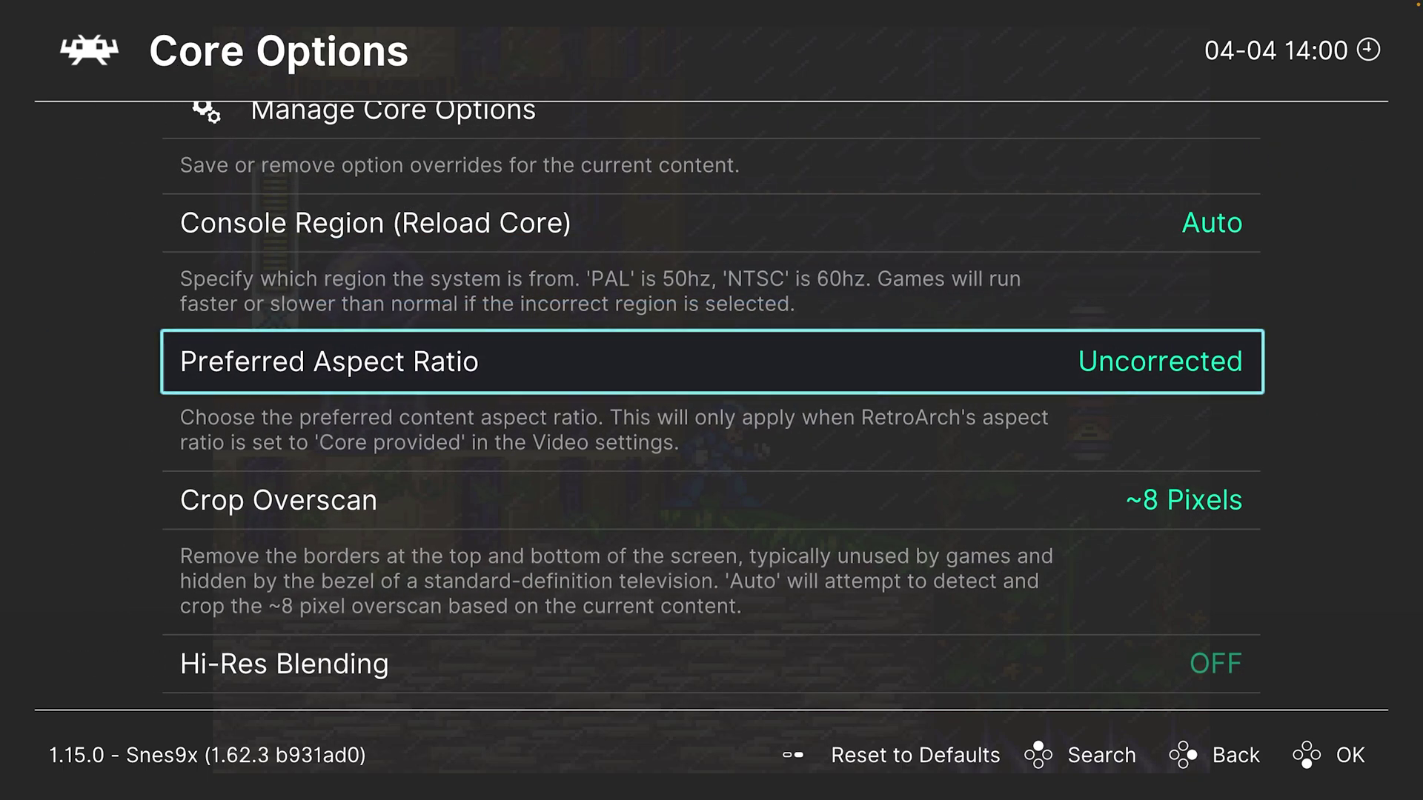
# Step: Set the Preferred Aspect Ratio to Auto
pyautogui.press('Return')
pyautogui.press('Down')
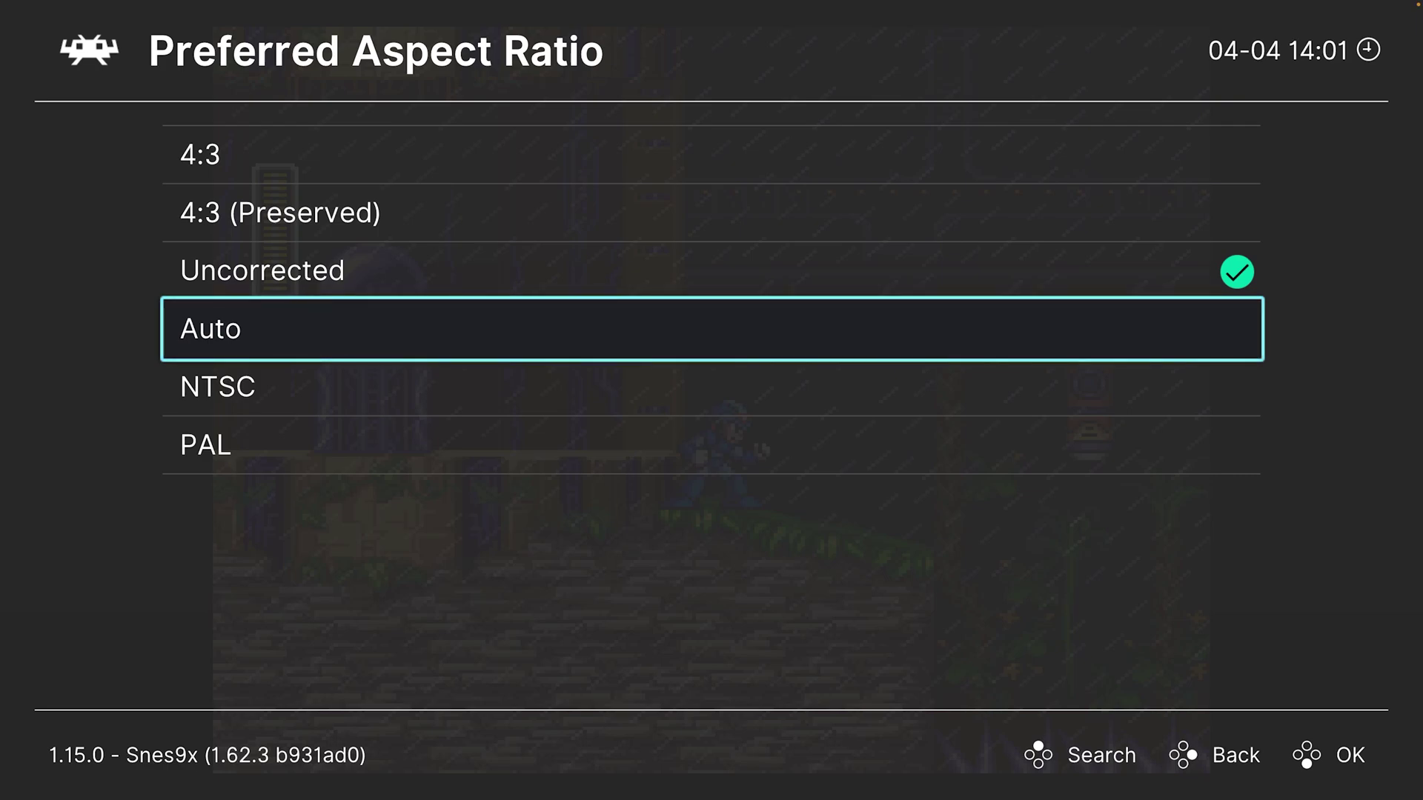
pyautogui.press('Return')
# Step: Set the Preferred Aspect Ratio in the Core Options back to 4:3
pyautogui.press('Return')
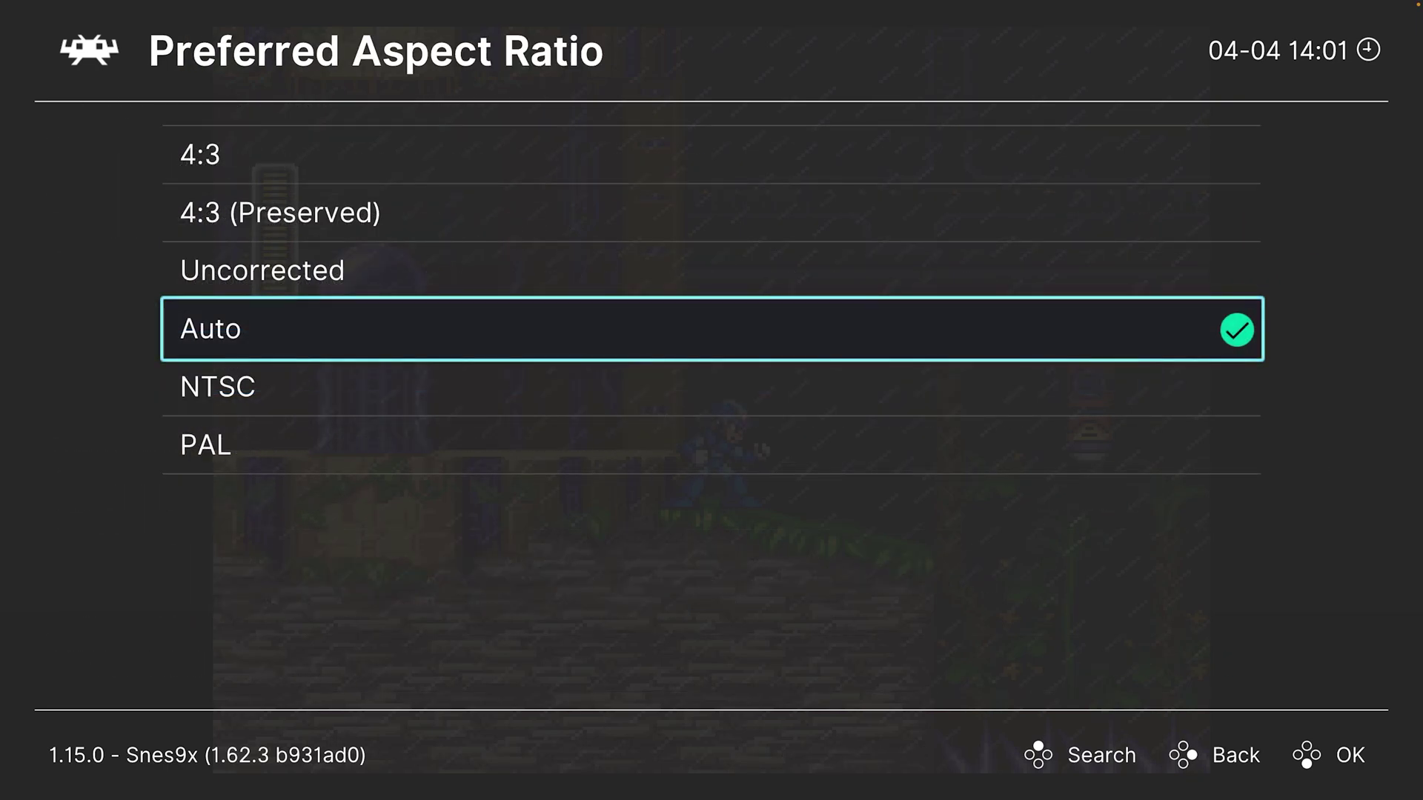
pyautogui.press('Down')
pyautogui.press('Up')
pyautogui.press('Up')
pyautogui.press('Up')
pyautogui.press('Up')
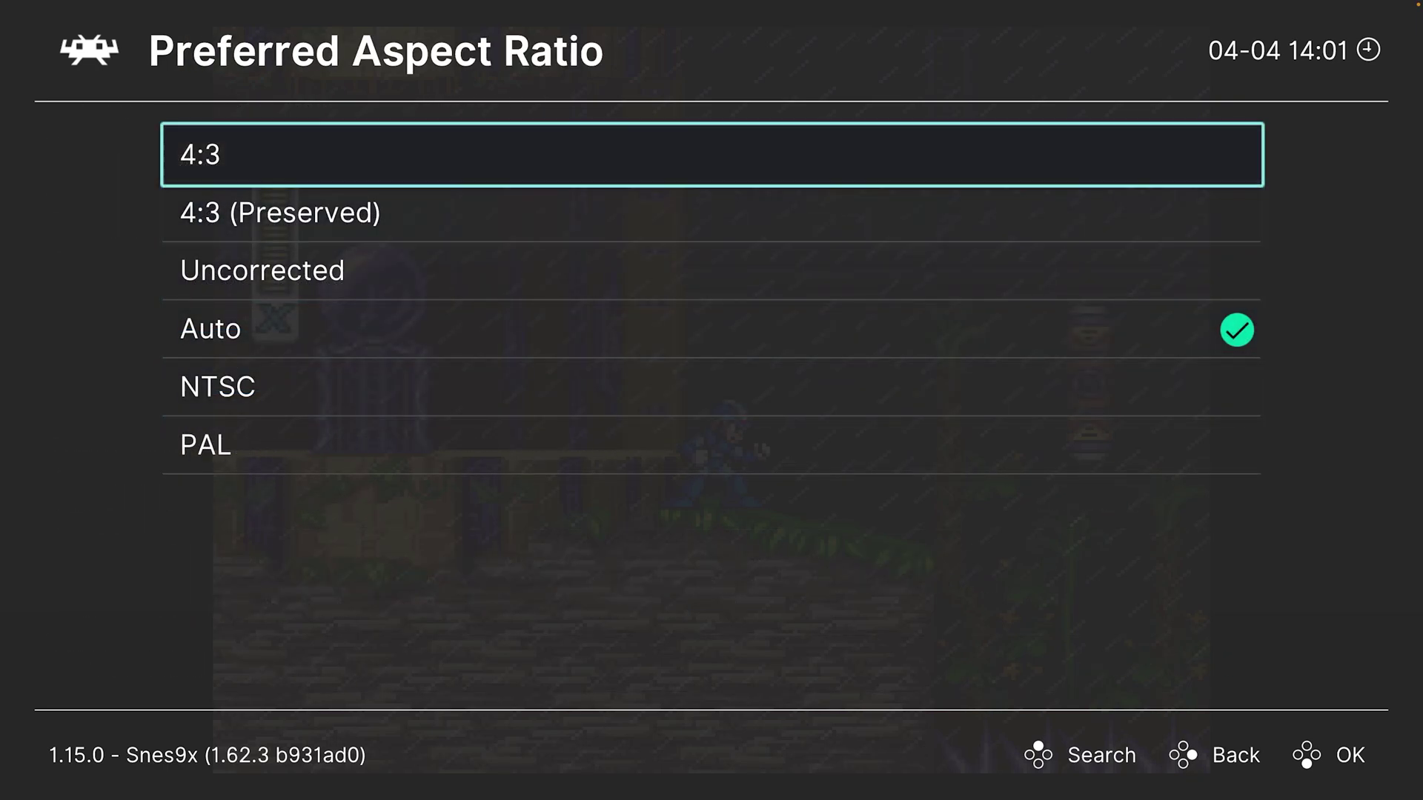
pyautogui.press('Return')
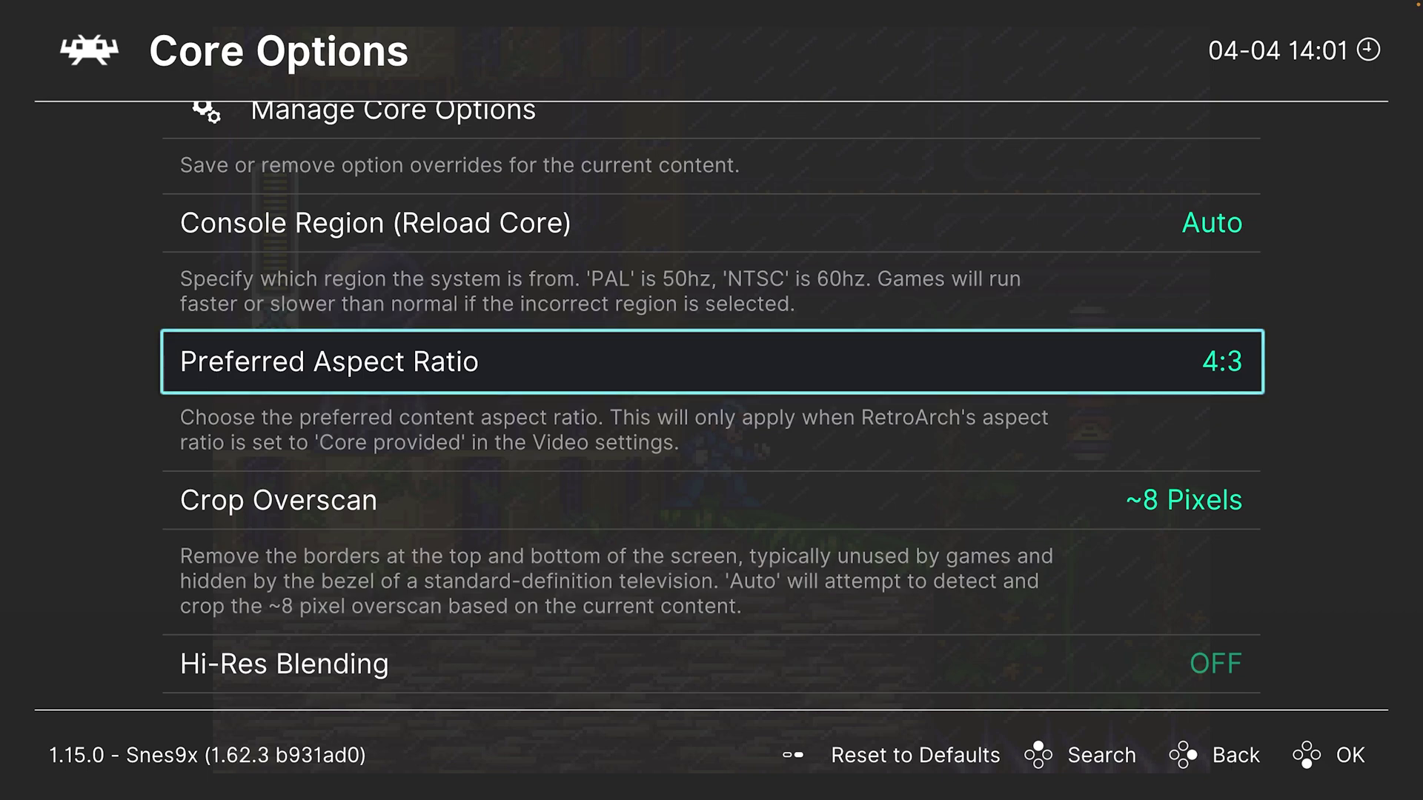
# Step: Examine the Crop Overscan choices in the Core Options, including 12 Pixels, 16 Pixels and Auto, without changing the selection
pyautogui.press('Down')
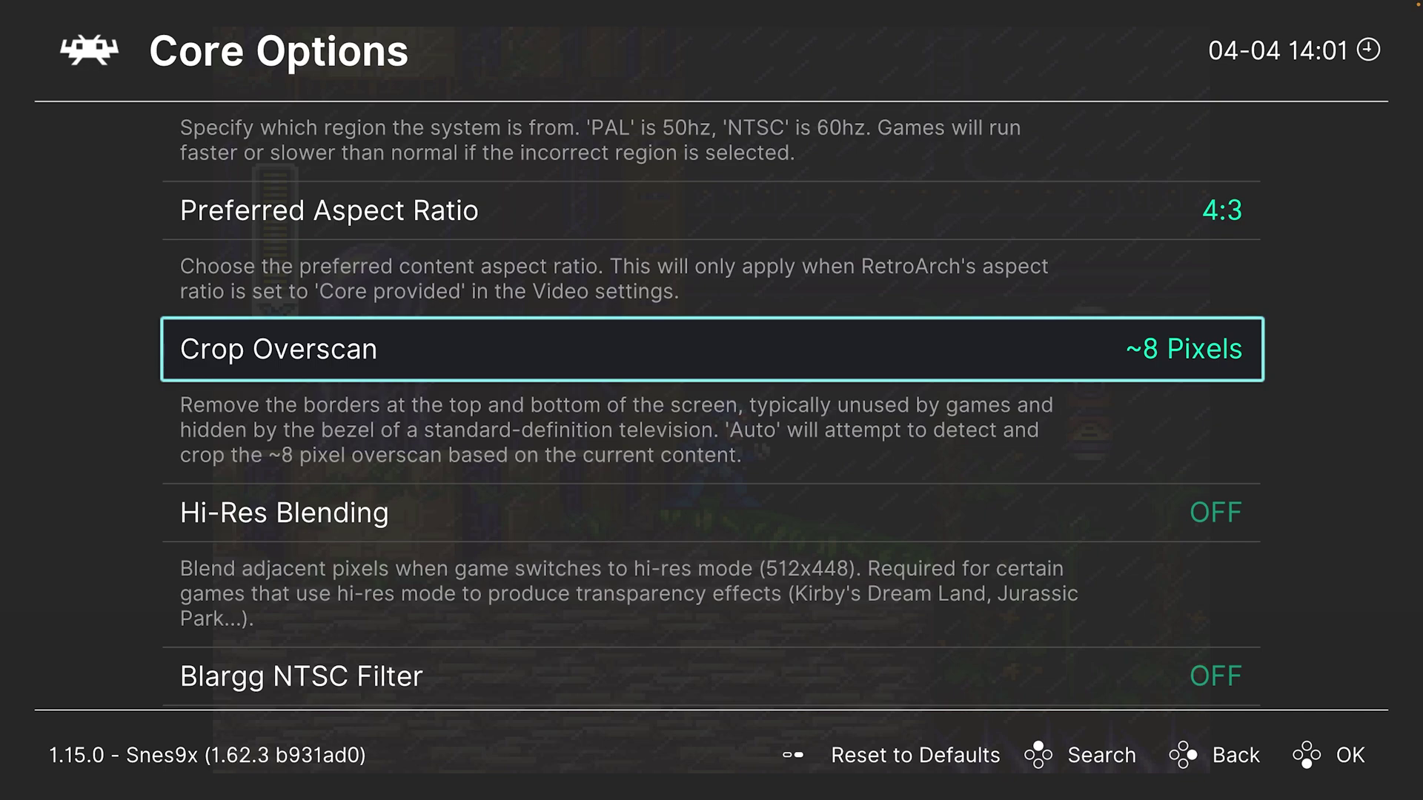
pyautogui.press('Return')
pyautogui.press('Down')
pyautogui.press('Down')
pyautogui.press('Down')
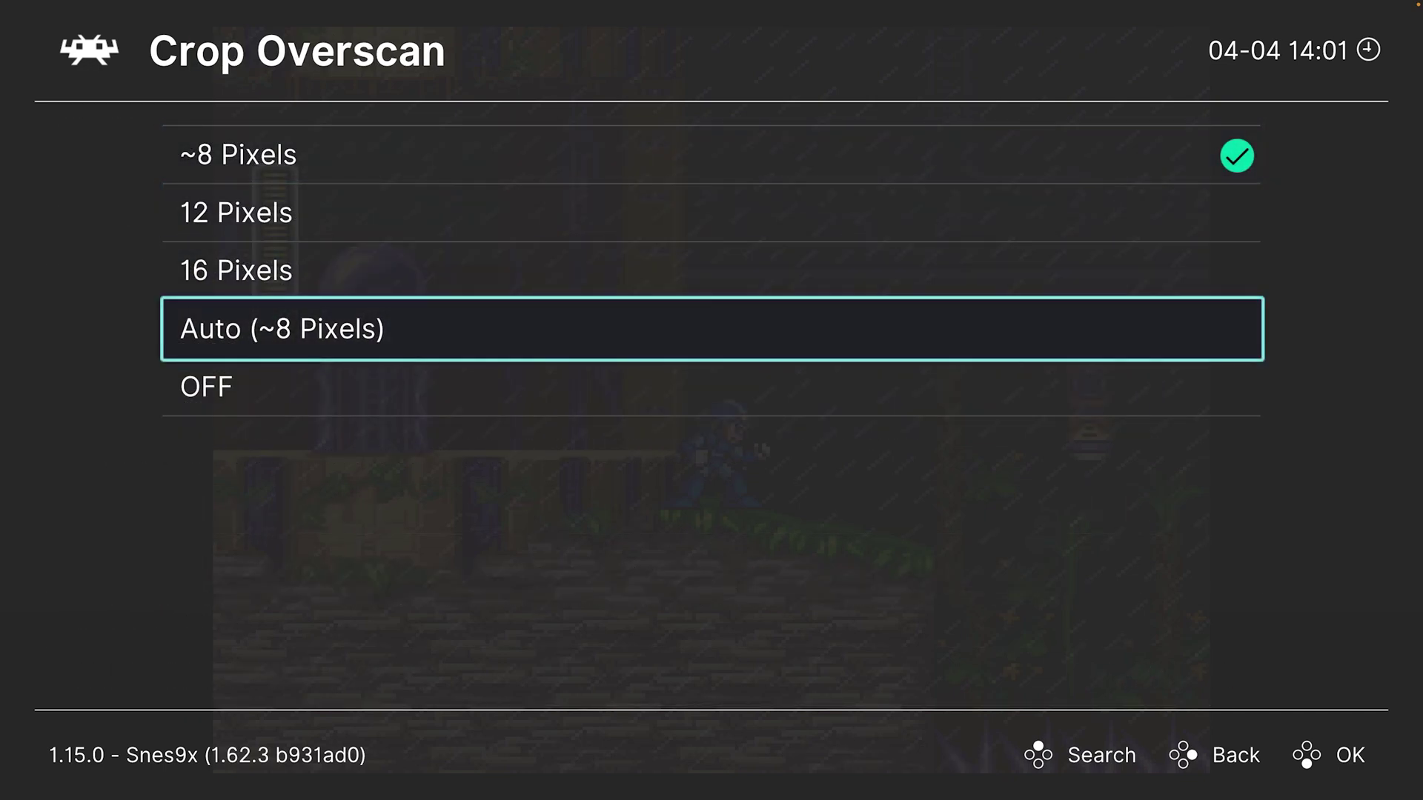
pyautogui.press('Up')
pyautogui.press('Up')
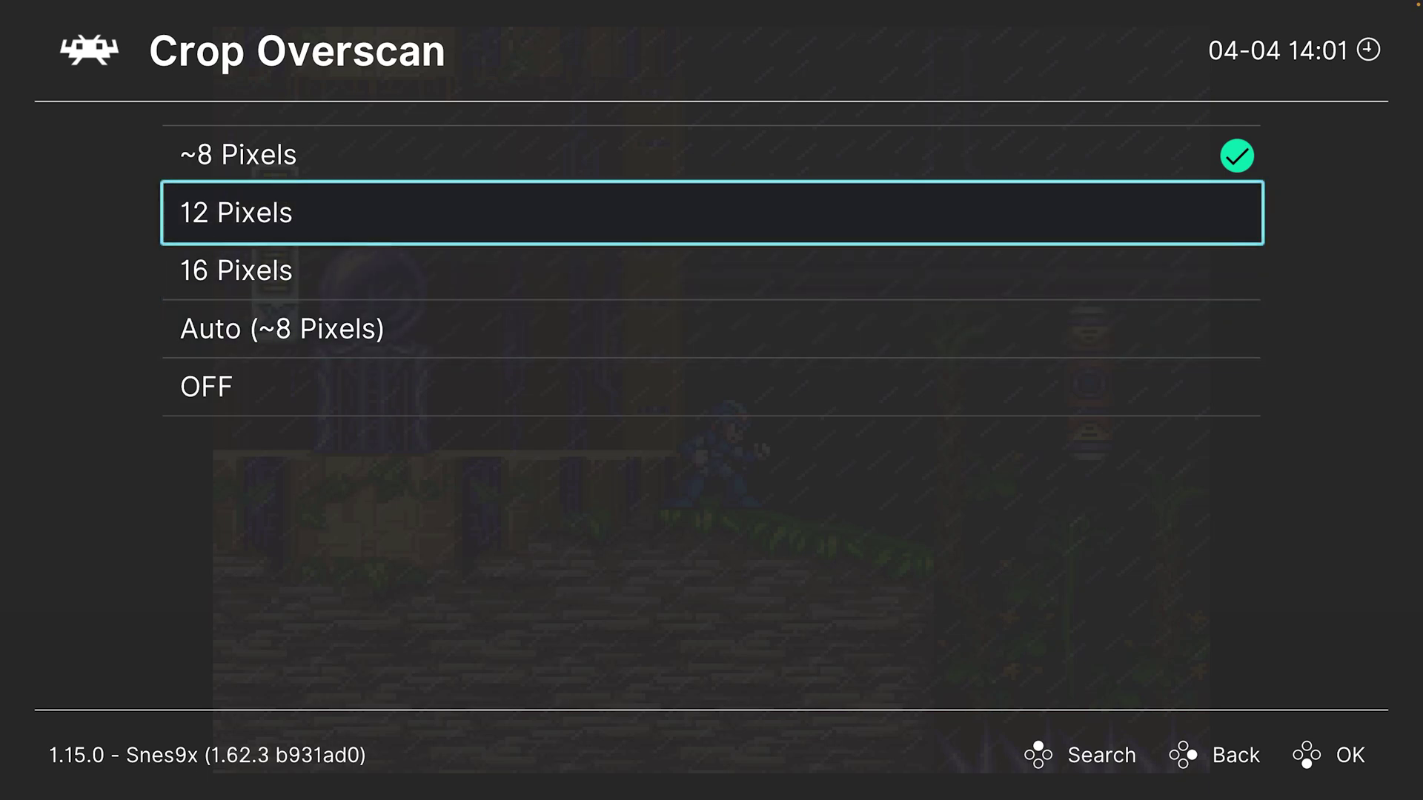
pyautogui.press('Down')
pyautogui.press('Down')
pyautogui.press('BackSpace')
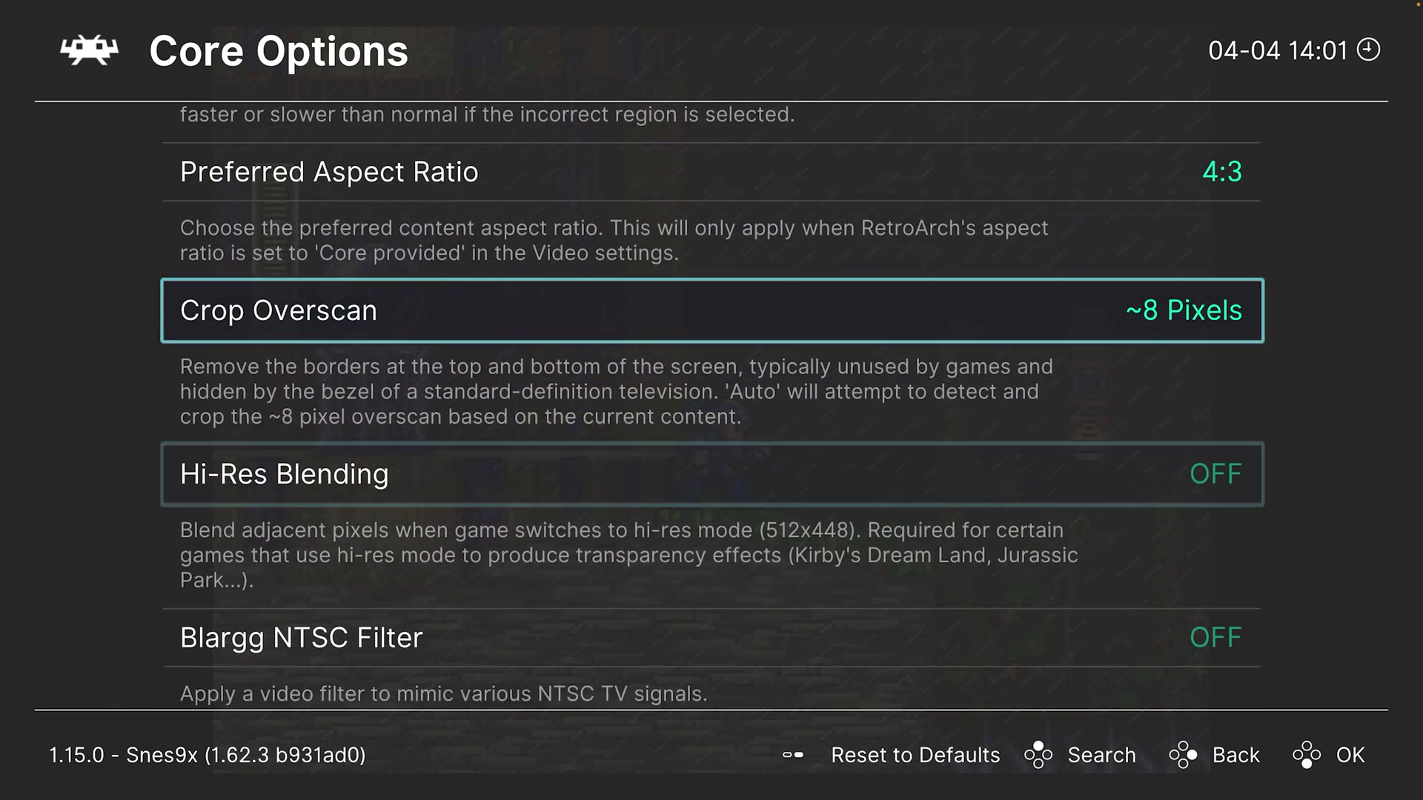
# Step: Set Hi-Res Blending in the Core Options to Blur
pyautogui.press('Down')
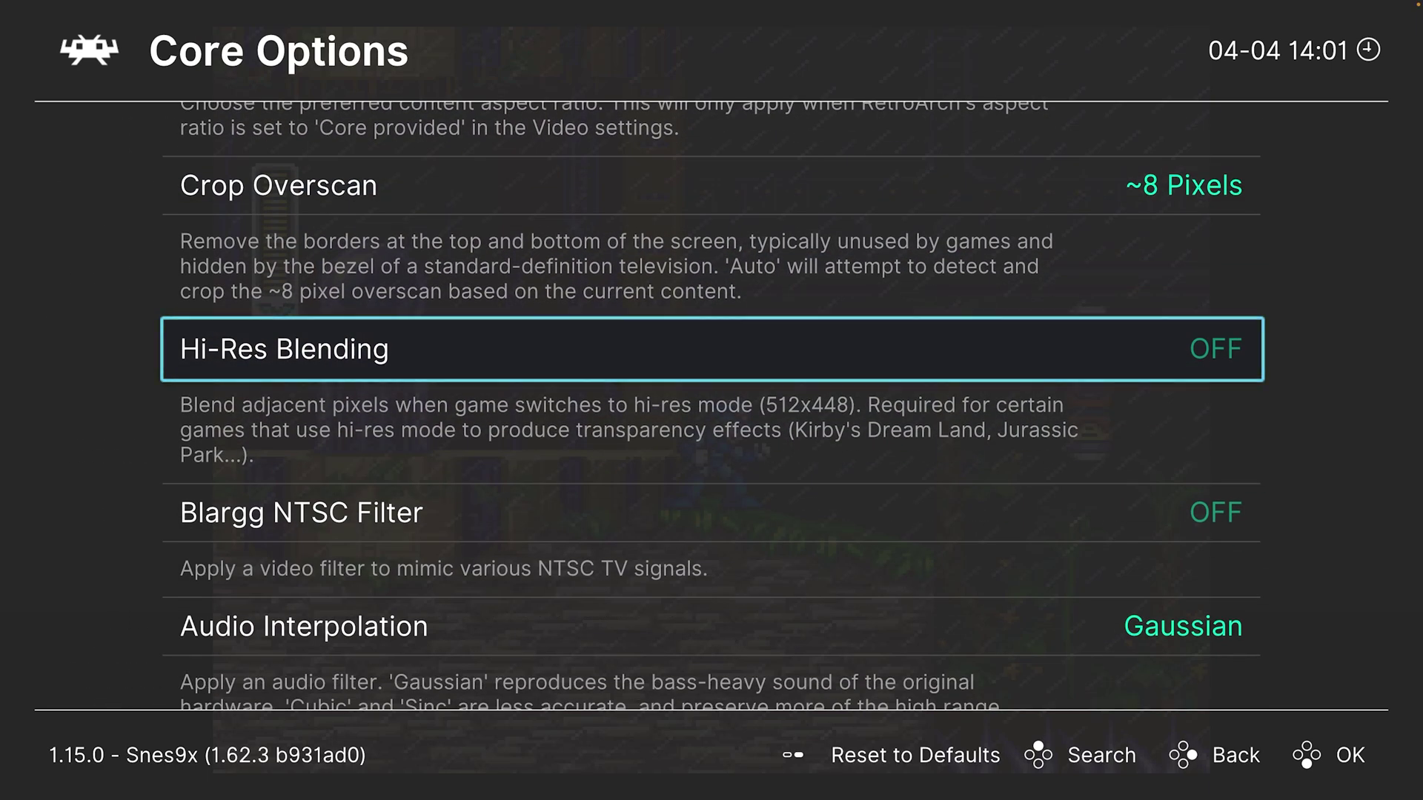
pyautogui.press('Return')
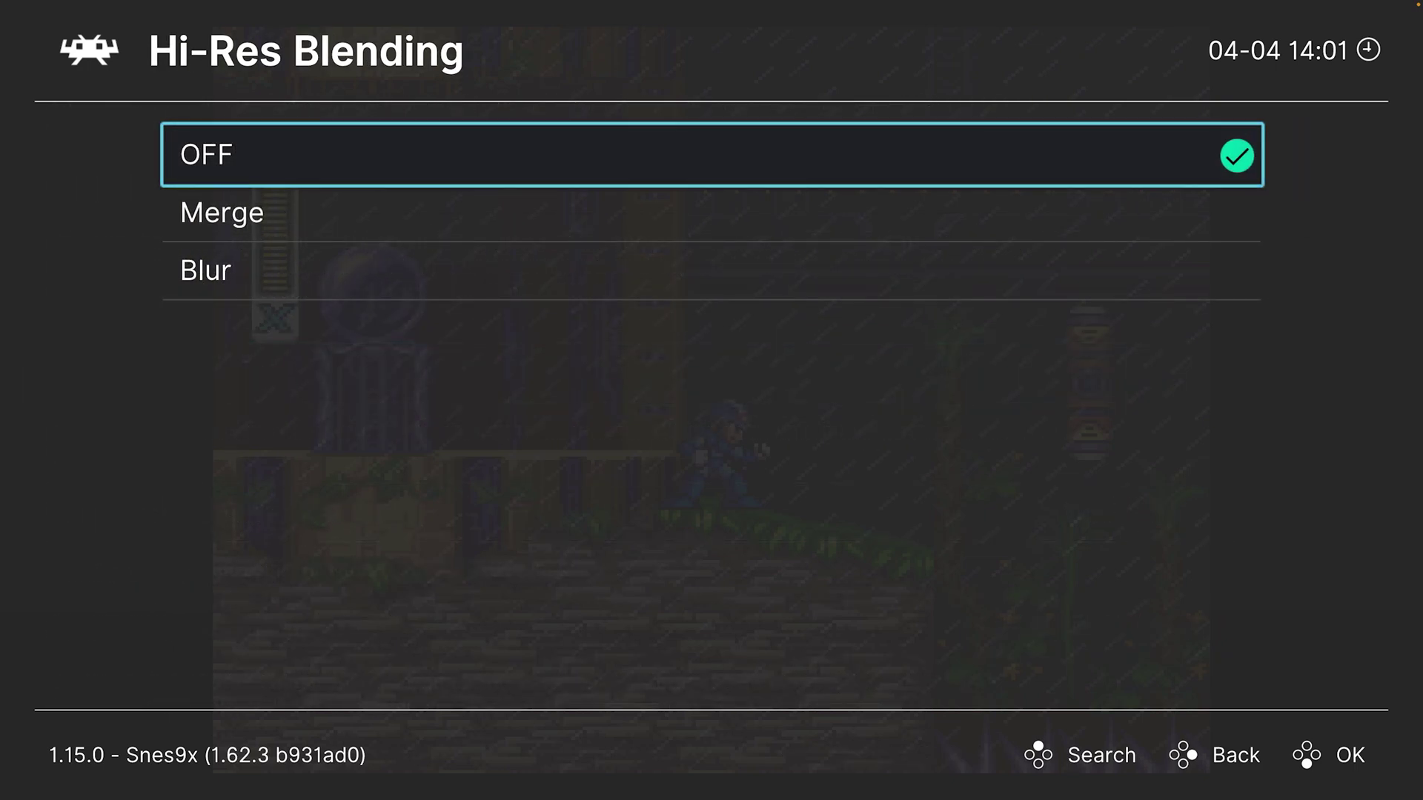
pyautogui.press('Down')
pyautogui.press('Return')
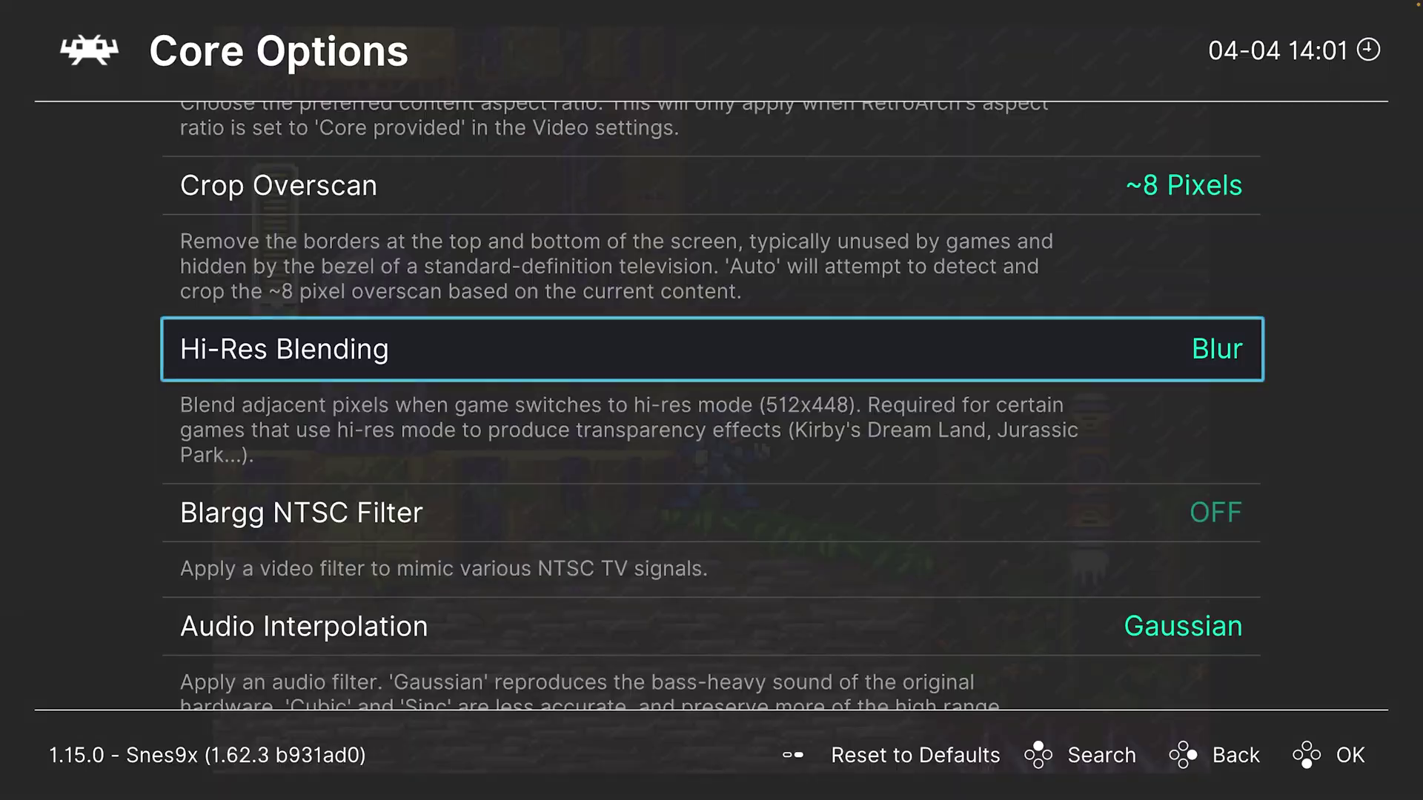
# Step: Switch Hi-Res Blending to Merge
pyautogui.press('Return')
pyautogui.press('Up')
pyautogui.press('Return')
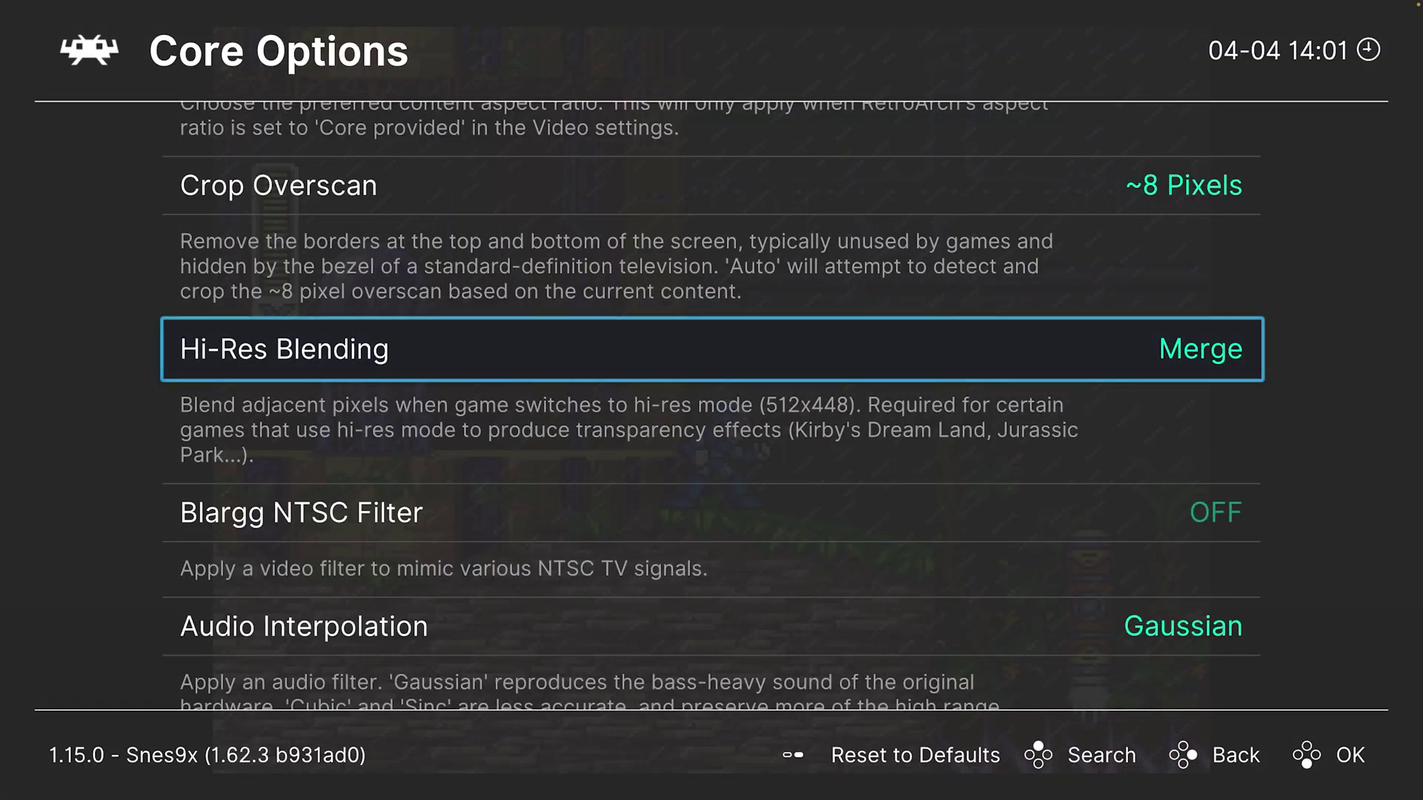
# Step: Set Hi-Res Blending back to Blur and check its effect in the running game
pyautogui.press('Return')
pyautogui.press('Down')
pyautogui.press('Return')
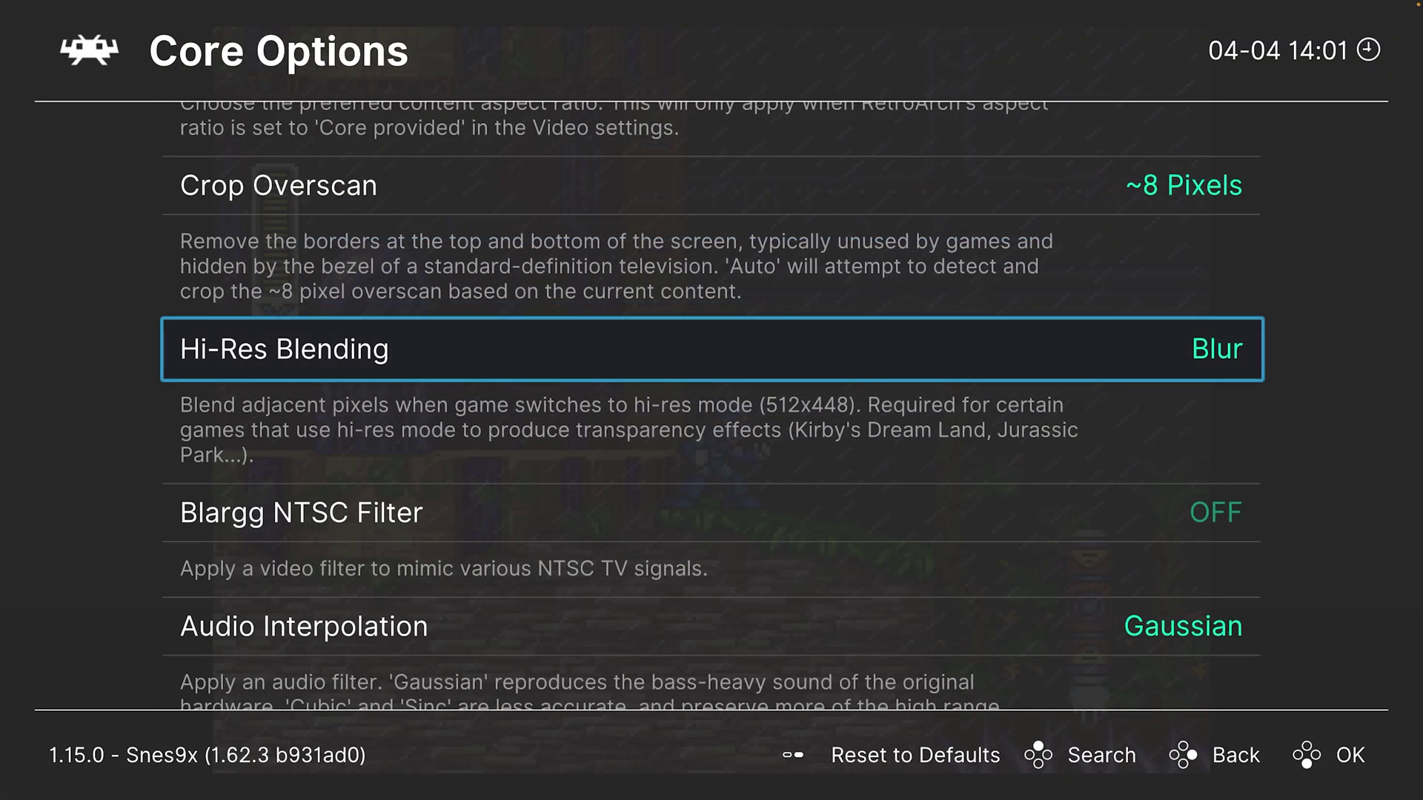
pyautogui.press('F1')
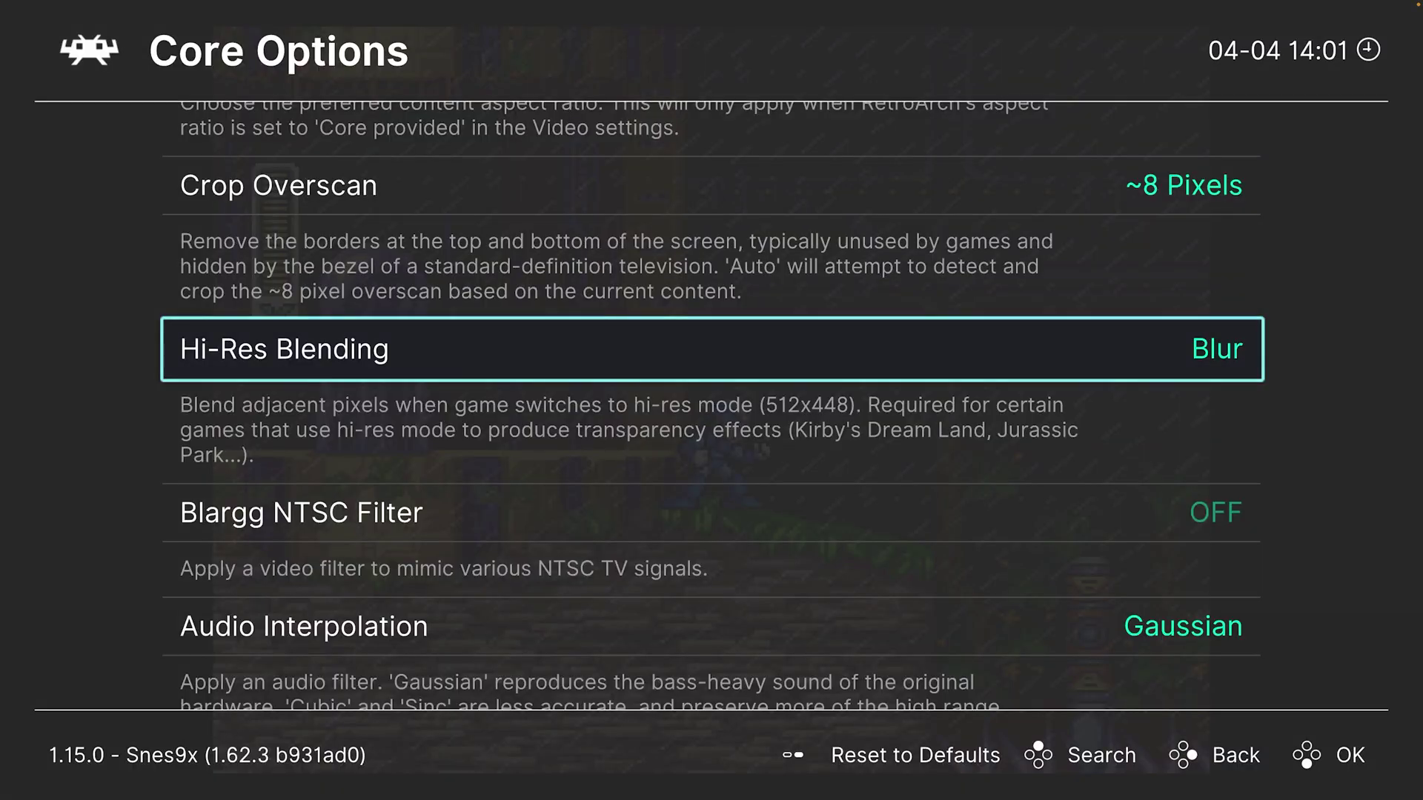
# Step: Set Hi-Res Blending to OFF
pyautogui.press('Return')
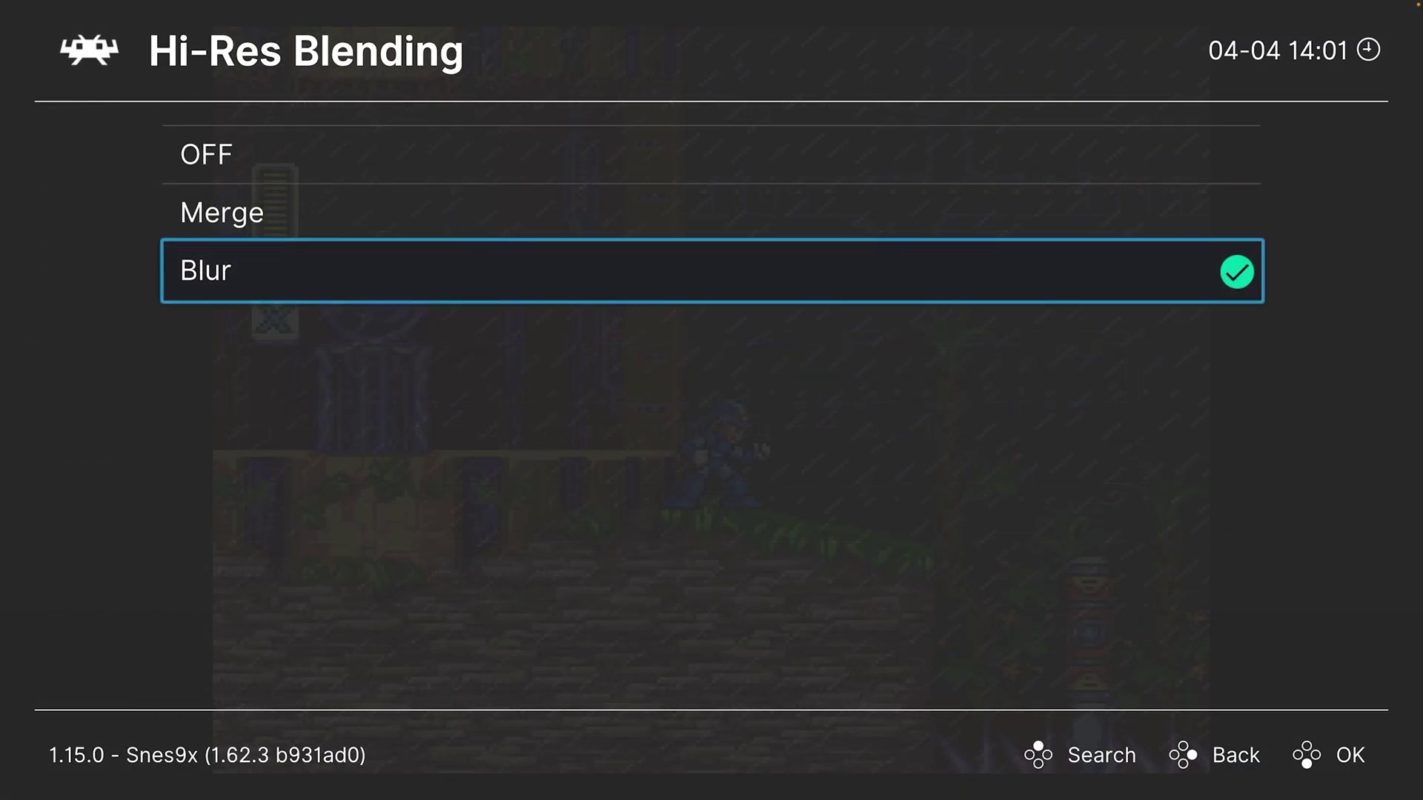
pyautogui.press('Up')
pyautogui.press('Up')
pyautogui.press('Return')
# Step: Set the Blargg NTSC Filter to Monochrome and preview it in the running game
pyautogui.press('Down')
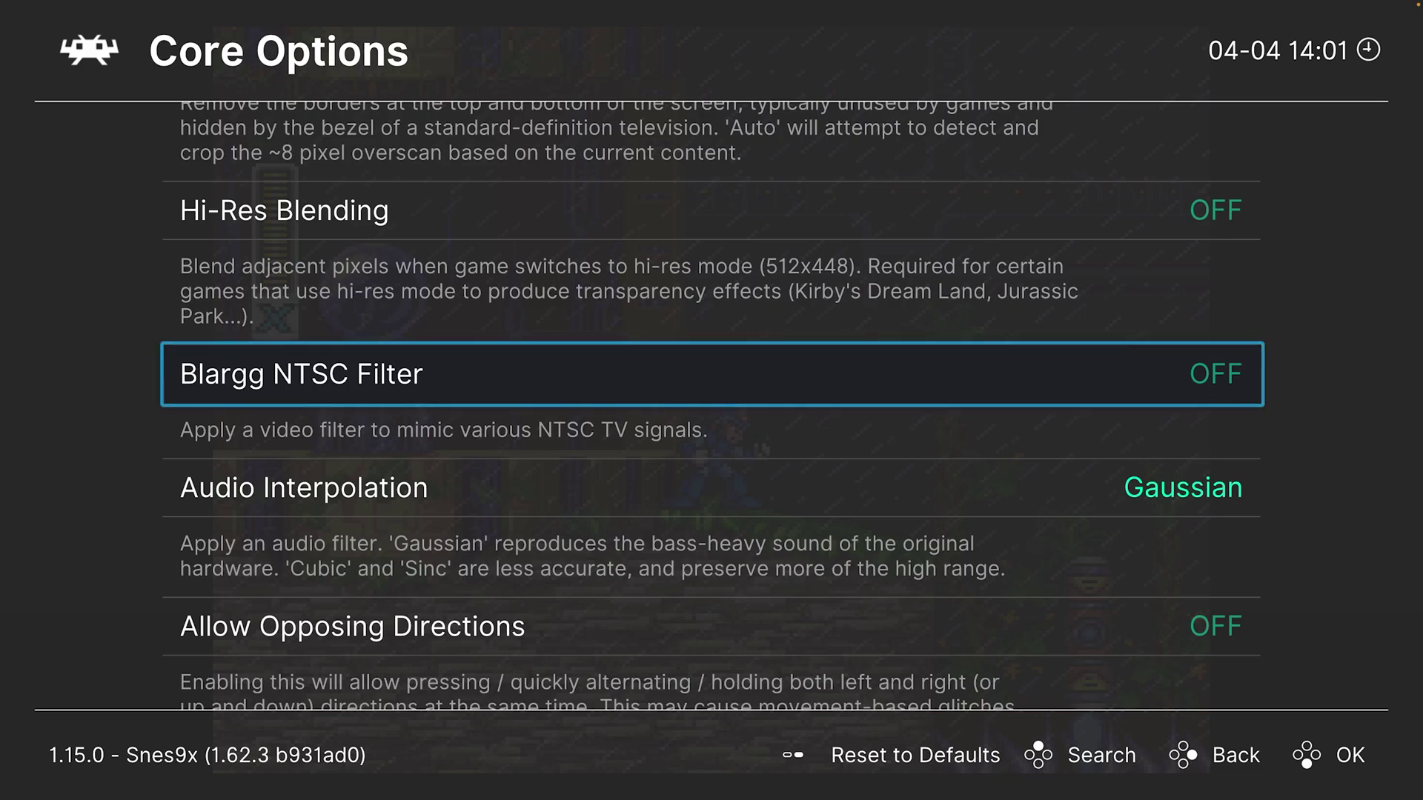
pyautogui.press('Return')
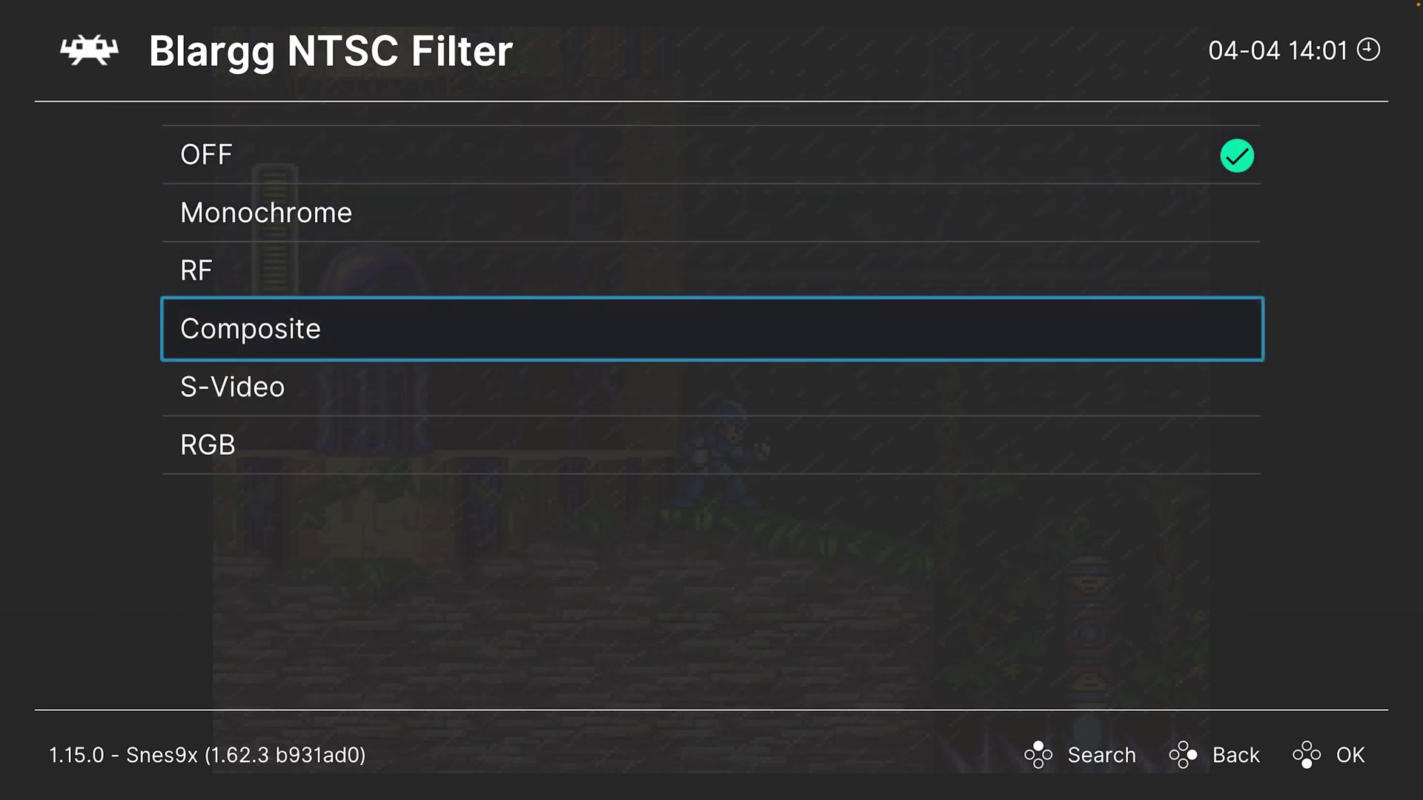
pyautogui.press('Return')
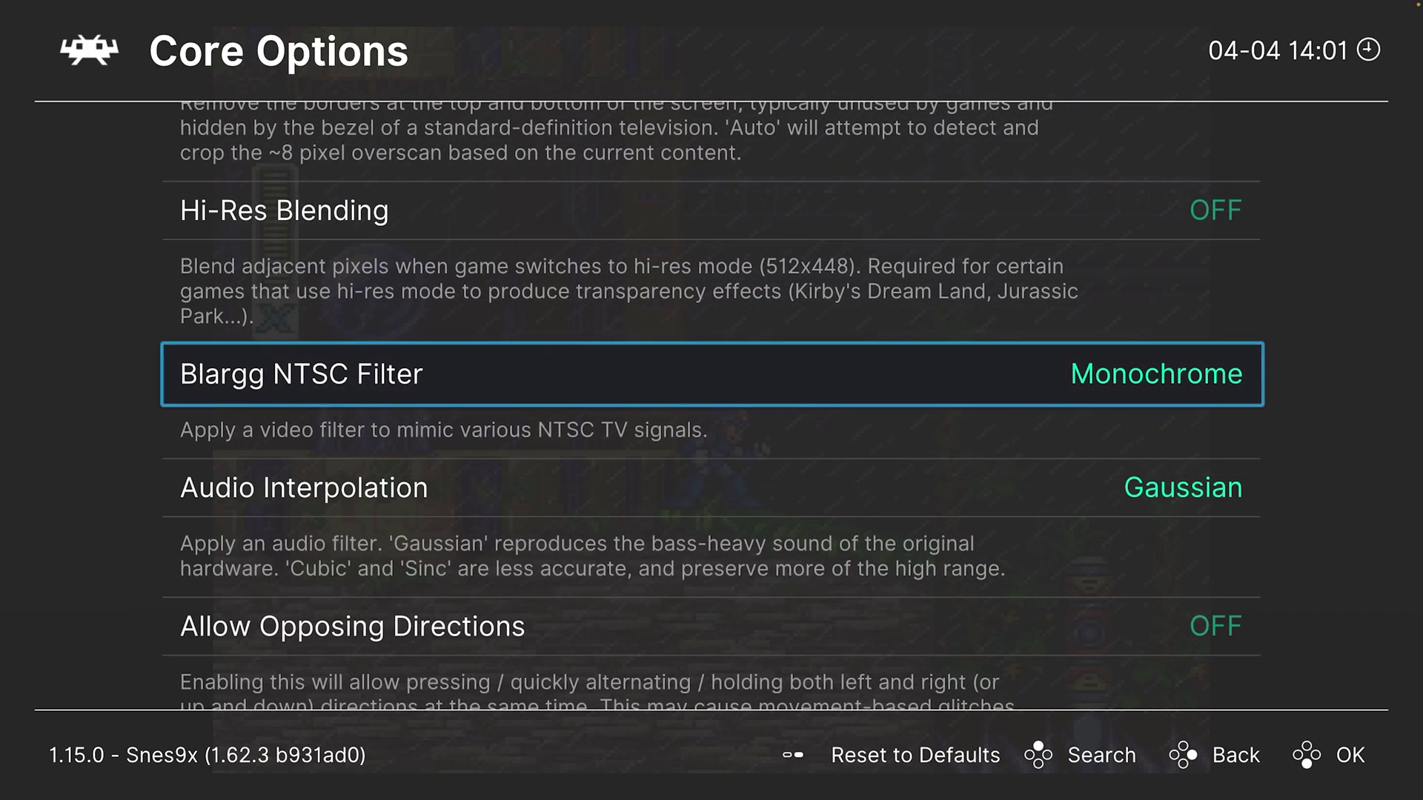
pyautogui.press('F1')
pyautogui.press('F1')
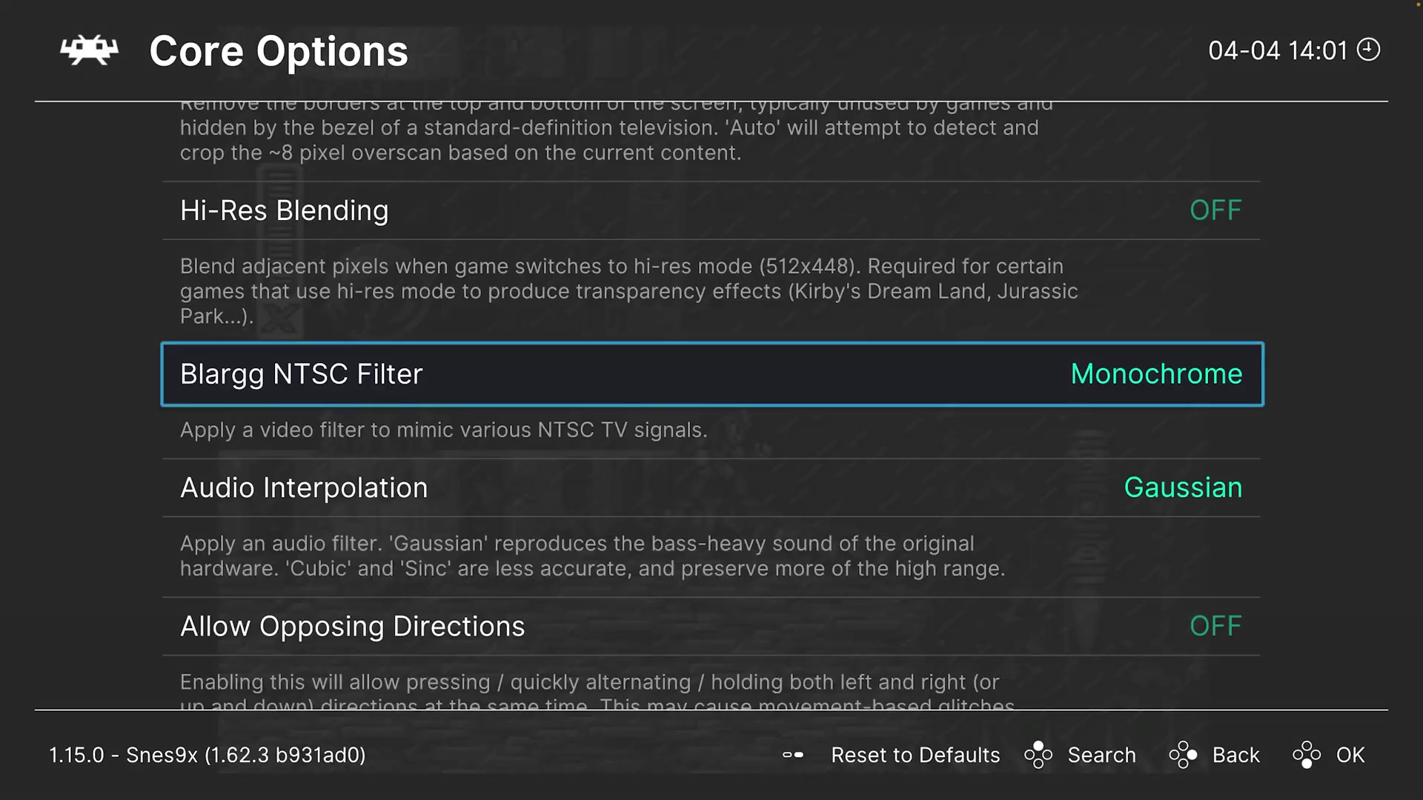
# Step: Change the Blargg NTSC Filter to RF and view the game with it
pyautogui.press('Return')
pyautogui.press('Down')
pyautogui.press('Return')
pyautogui.press('F1')
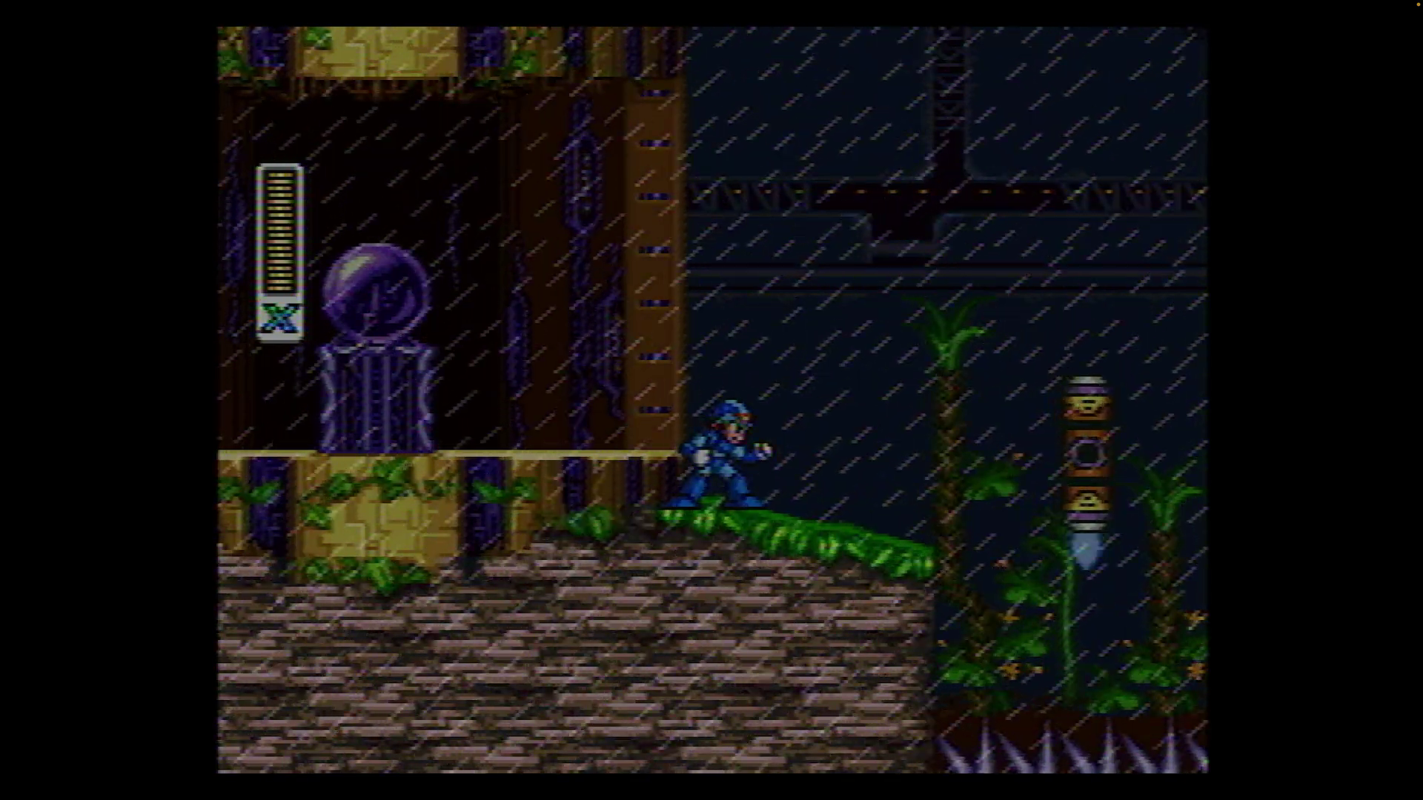
# Step: Change the Blargg NTSC Filter to Composite and view the game with it
pyautogui.press('F1')
pyautogui.press('Down')
pyautogui.press('Return')
pyautogui.press('F1')
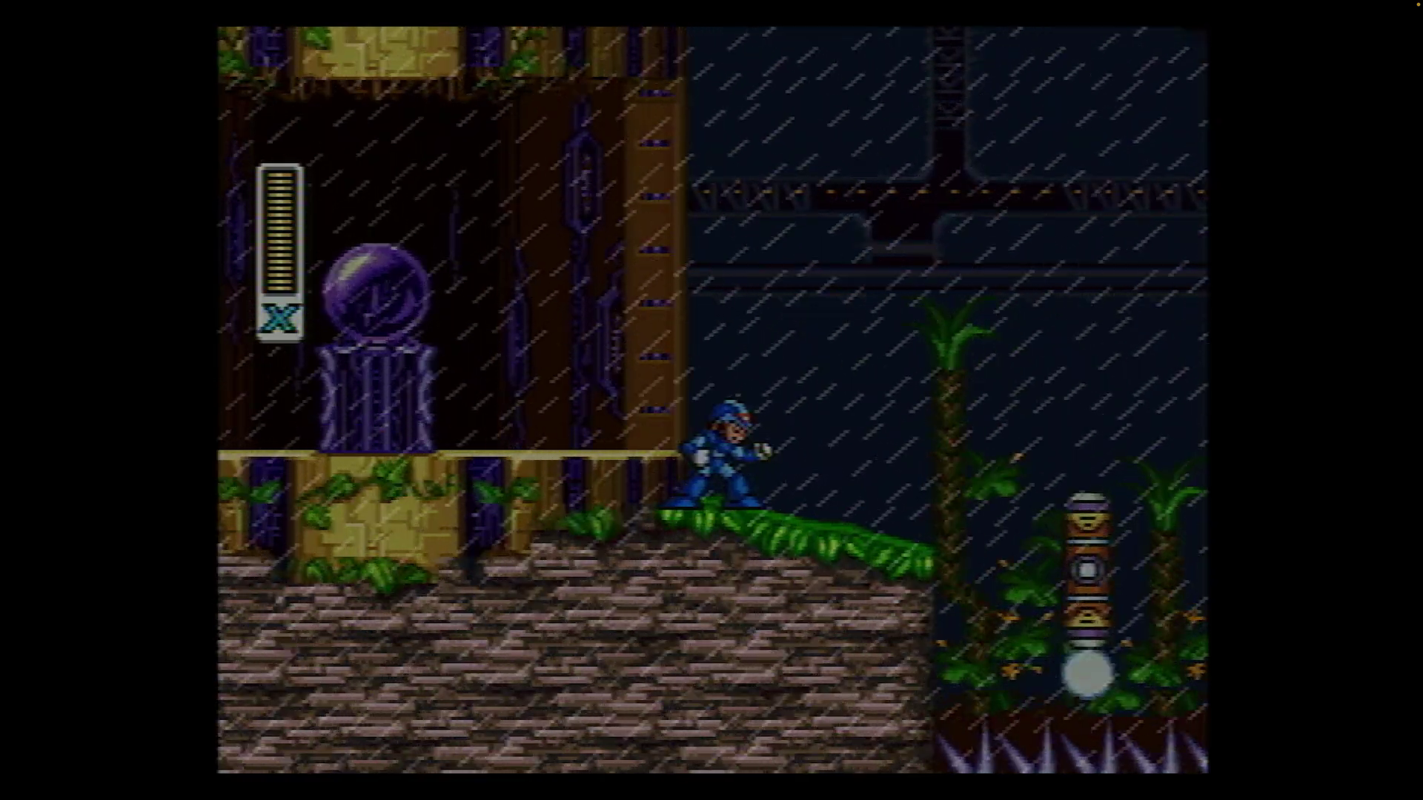
# Step: Change the Blargg NTSC Filter to S-Video and preview it in the game
pyautogui.press('F1')
pyautogui.press('Return')
pyautogui.press('Down')
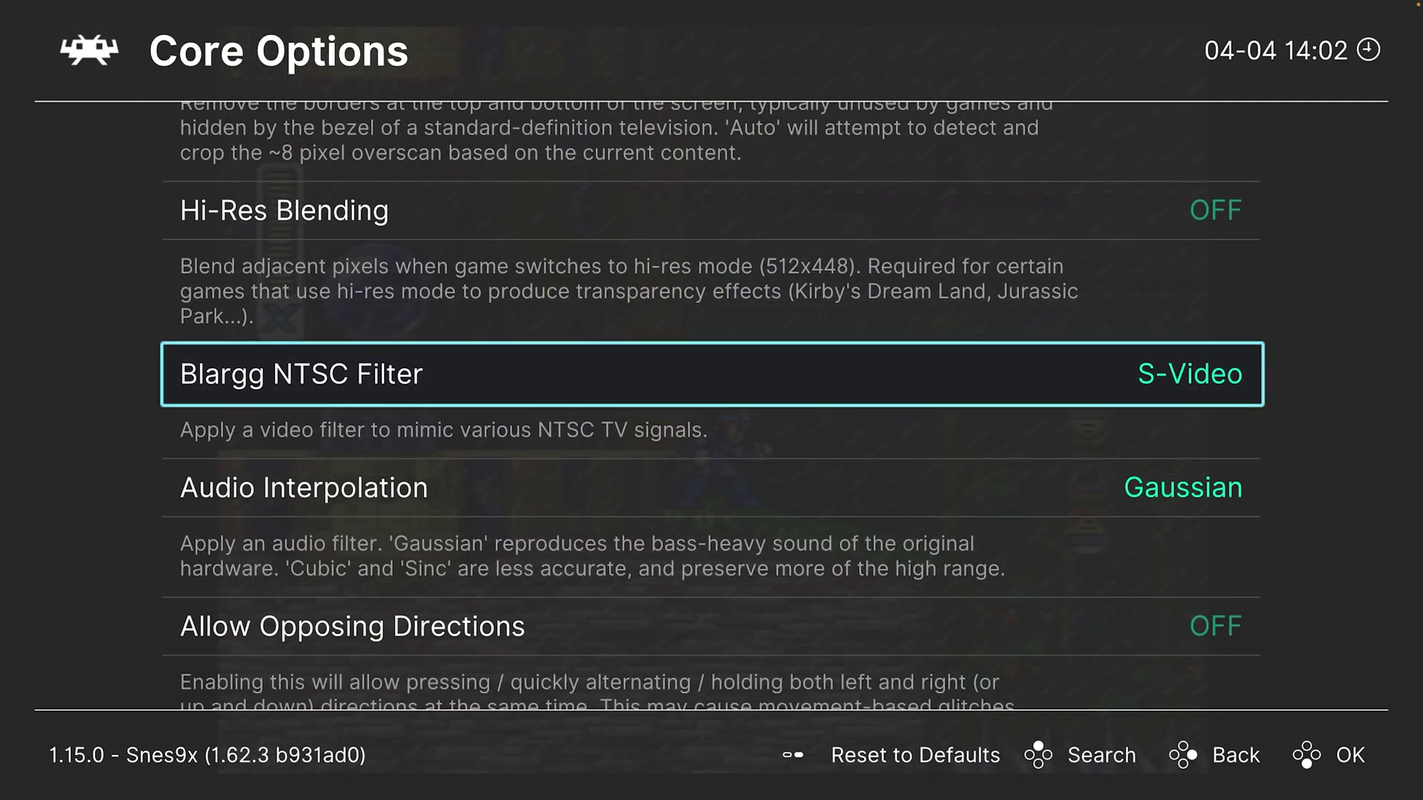
pyautogui.press('F1')
pyautogui.press('F1')
# Step: Change the Blargg NTSC Filter to RGB and preview it in the game
pyautogui.press('Return')
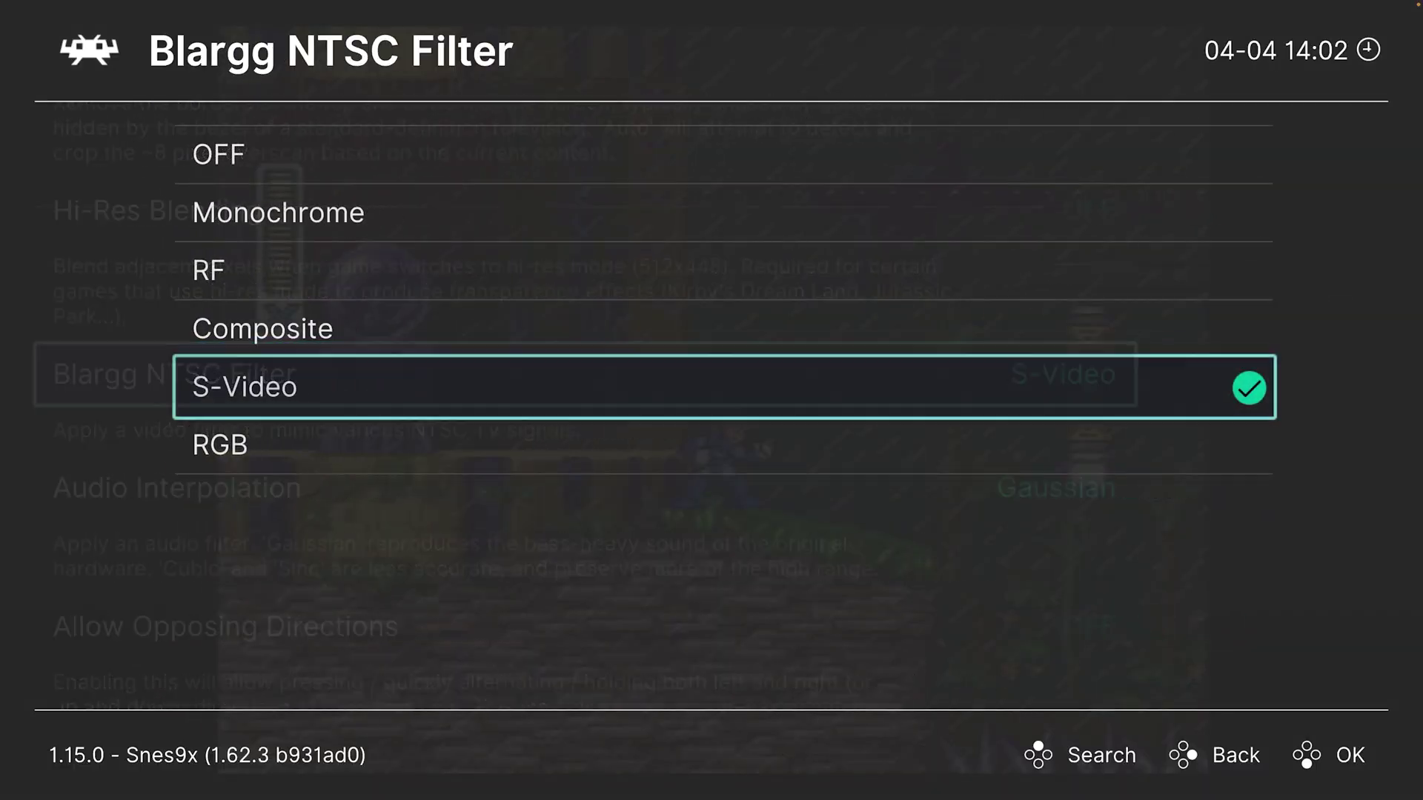
pyautogui.press('Return')
pyautogui.press('F1')
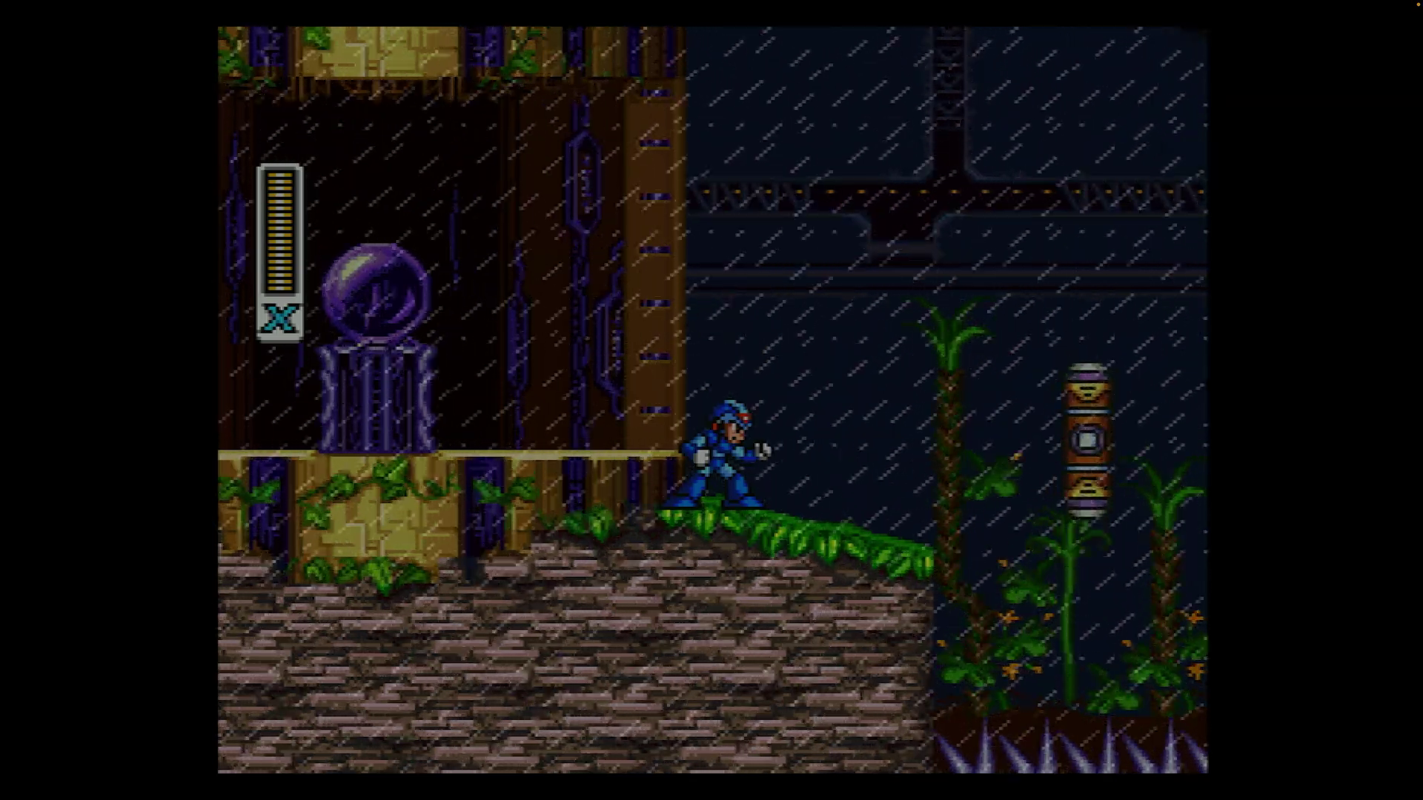
# Step: Set the Blargg NTSC Filter back to OFF
pyautogui.press('F1')
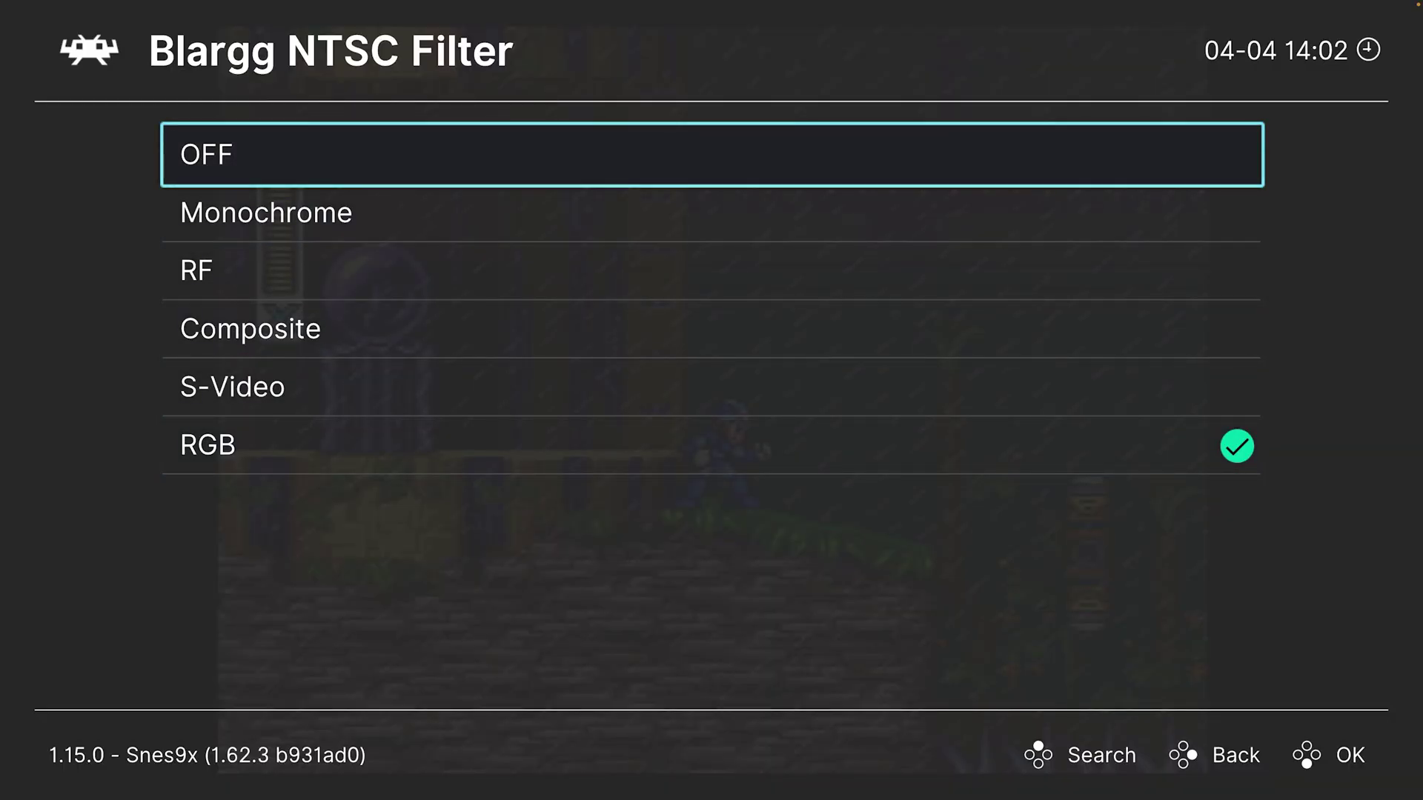
pyautogui.press('Return')
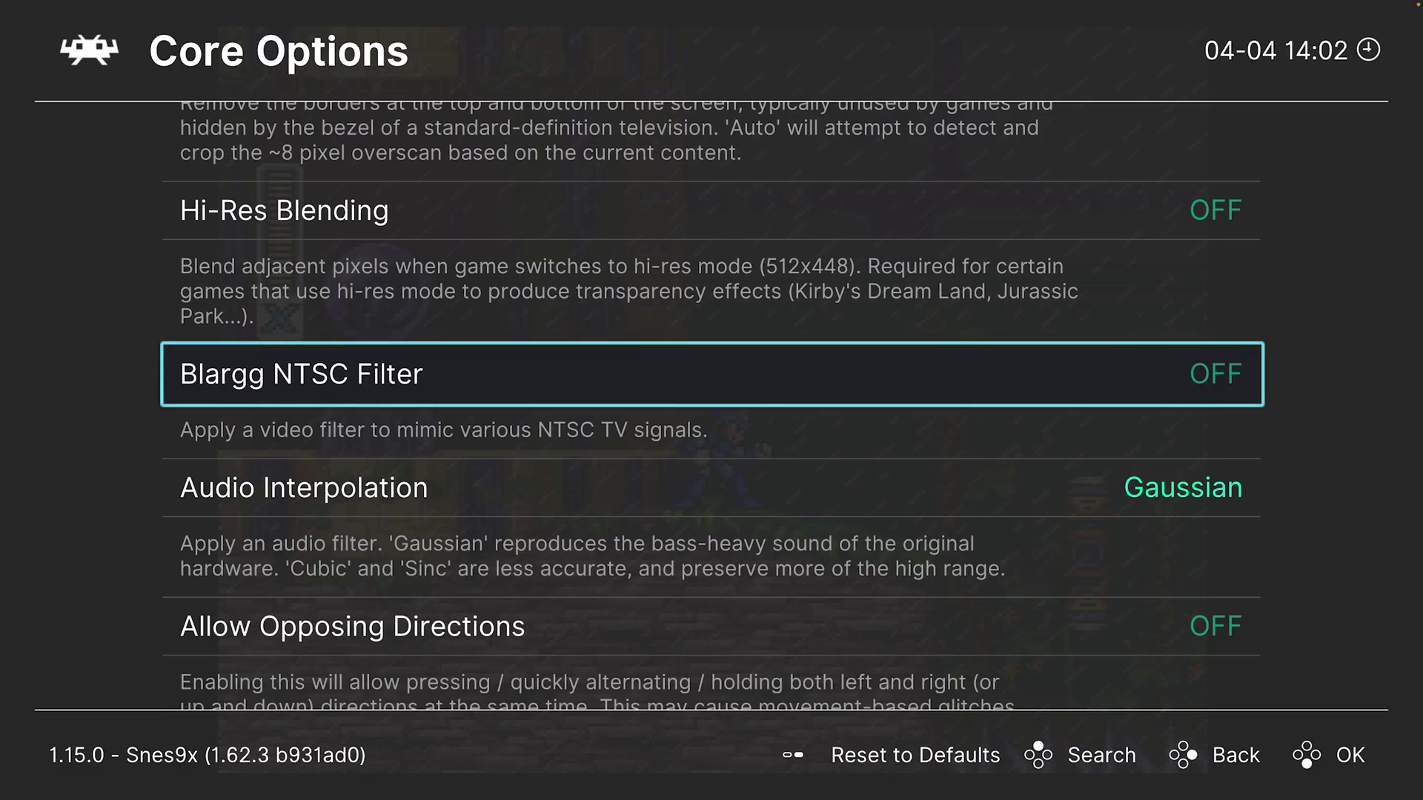
# Step: Examine the Audio Interpolation choices Gaussian, Cubic, Sinc, None and Linear without changing the selection
pyautogui.press('Down')
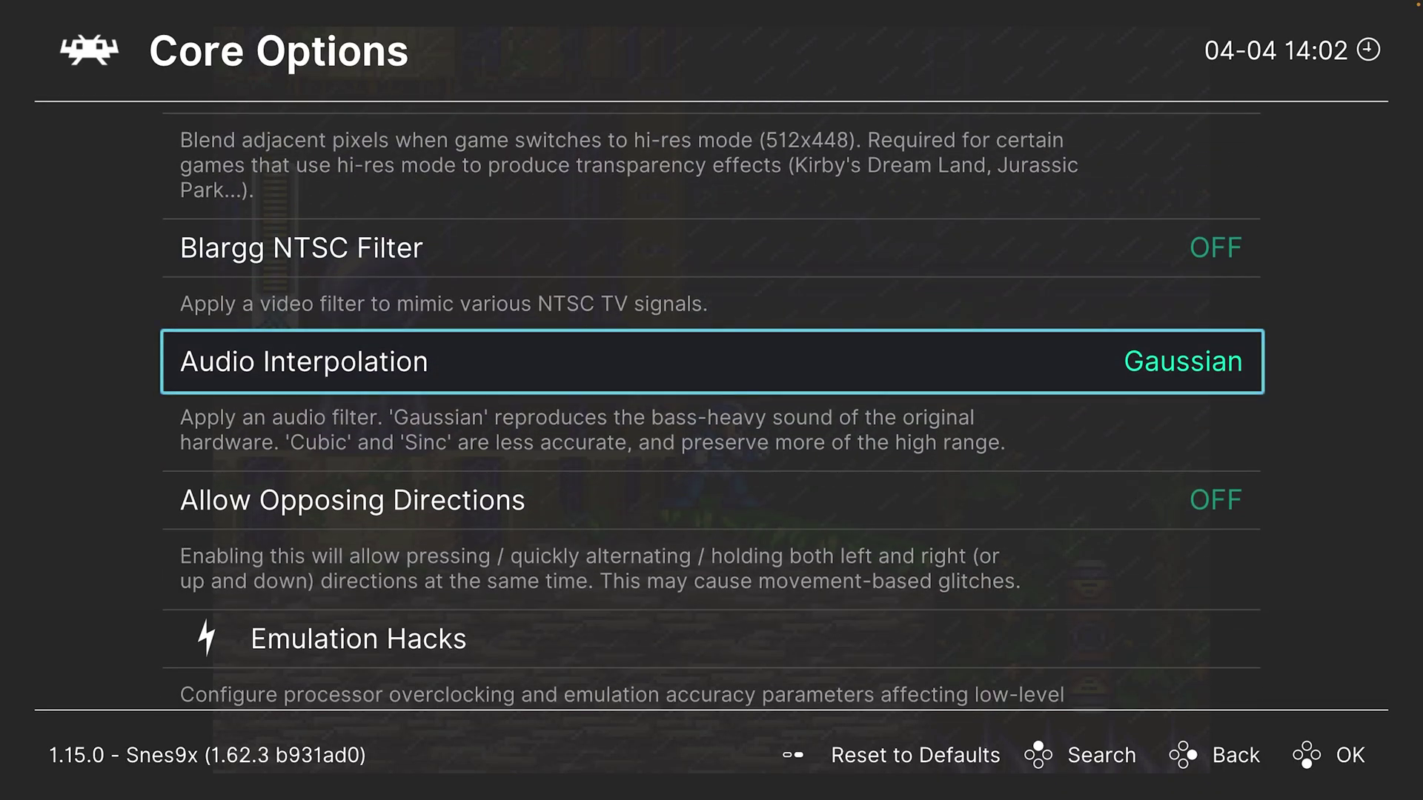
pyautogui.press('Return')
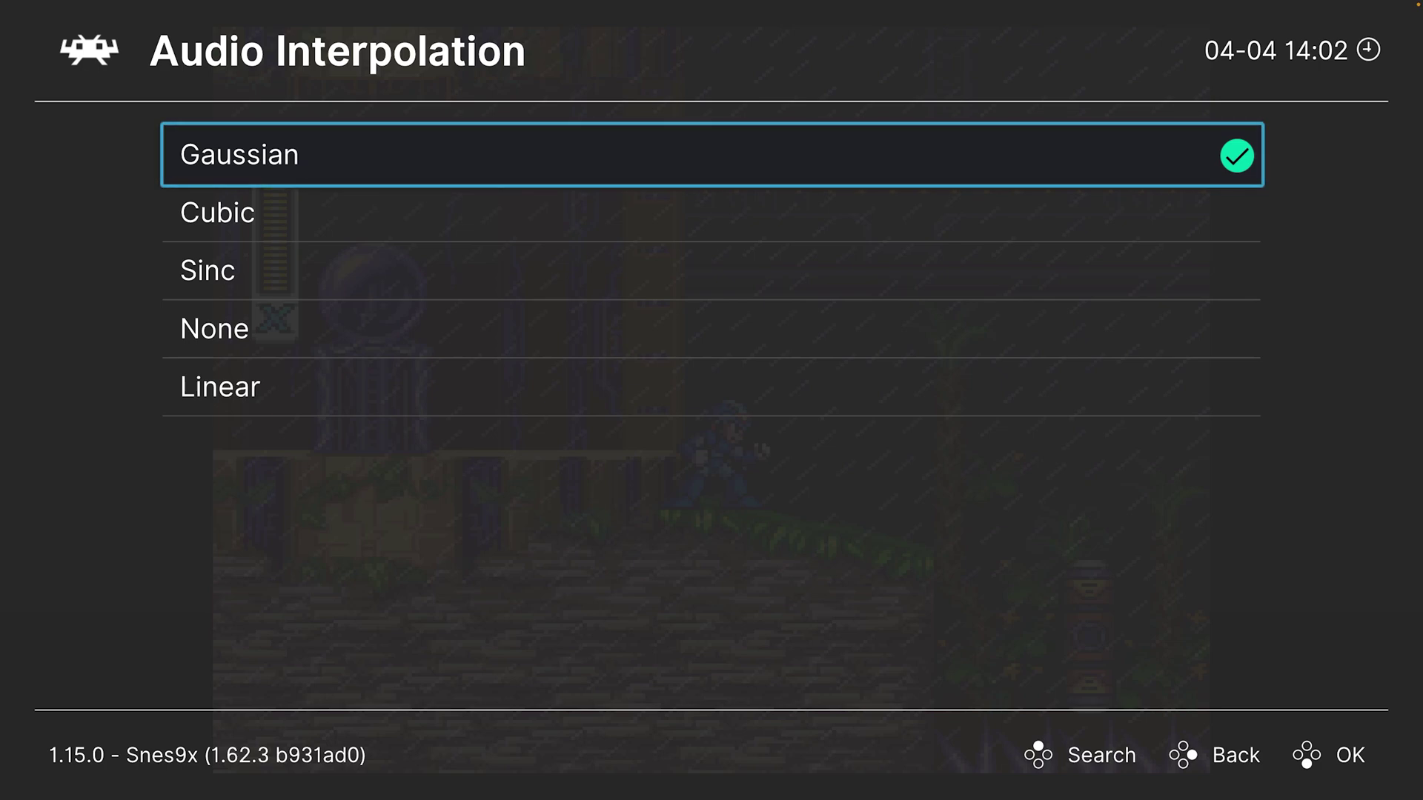
pyautogui.press('Down')
pyautogui.press('Down')
pyautogui.press('Down')
pyautogui.press('Down')
pyautogui.press('Down')
pyautogui.press('Down')
pyautogui.press('Down')
pyautogui.press('Down')
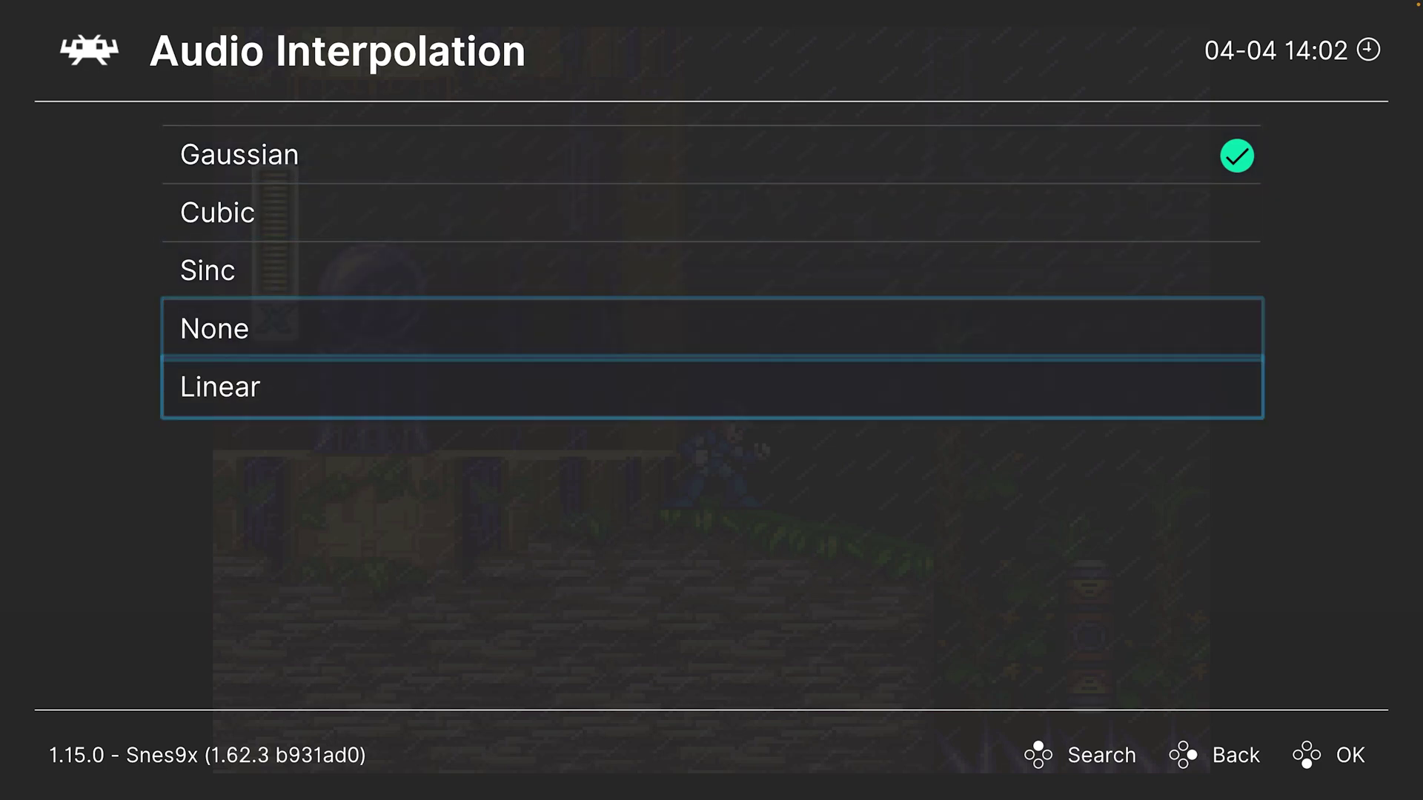
pyautogui.press('Down')
pyautogui.press('Down')
pyautogui.press('Down')
pyautogui.press('Down')
pyautogui.press('Down')
pyautogui.press('Down')
pyautogui.press('Down')
pyautogui.press('Down')
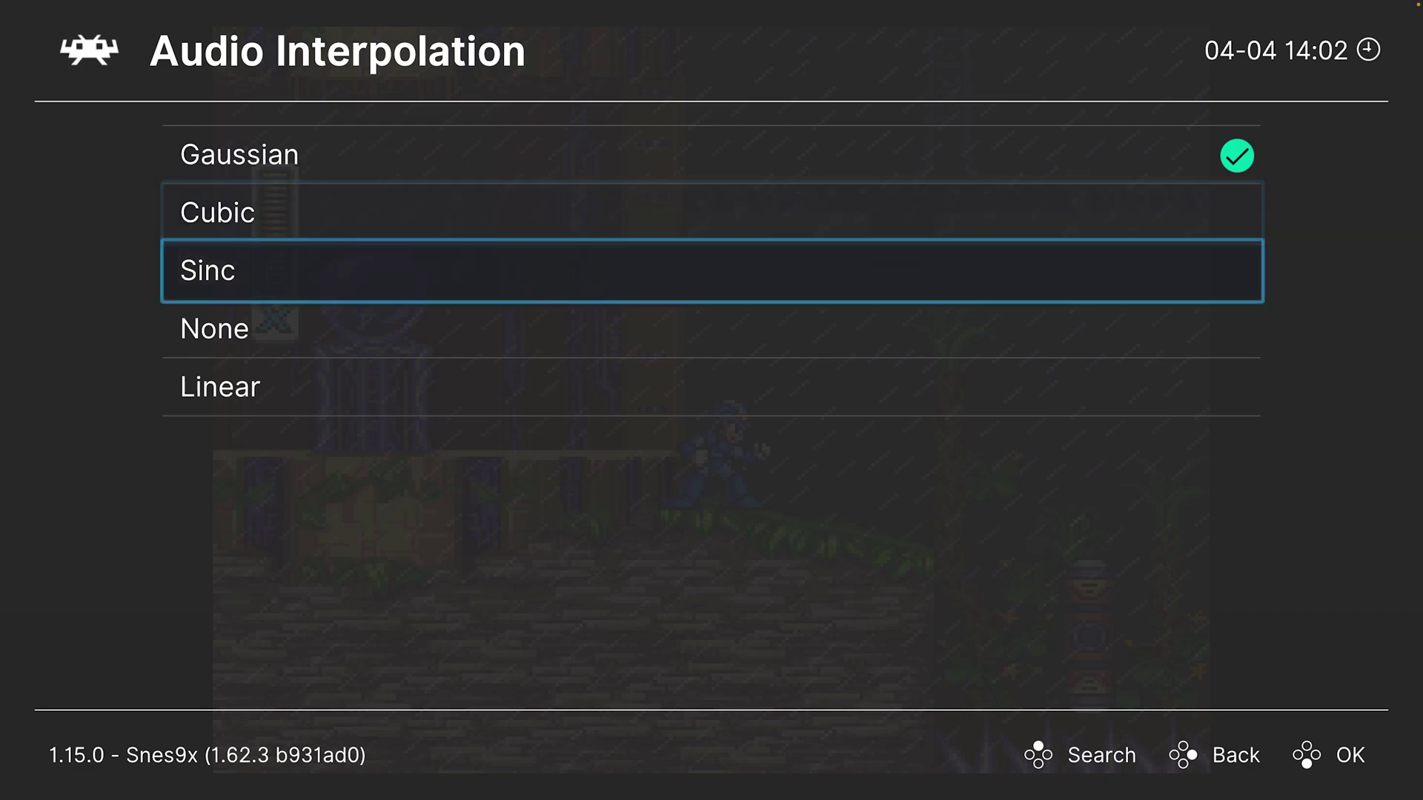
pyautogui.press('BackSpace')
# Step: Open the Emulation Hacks and examine the SuperFX Overclocking percentages up to 300% without changing the selection
pyautogui.press('Down')
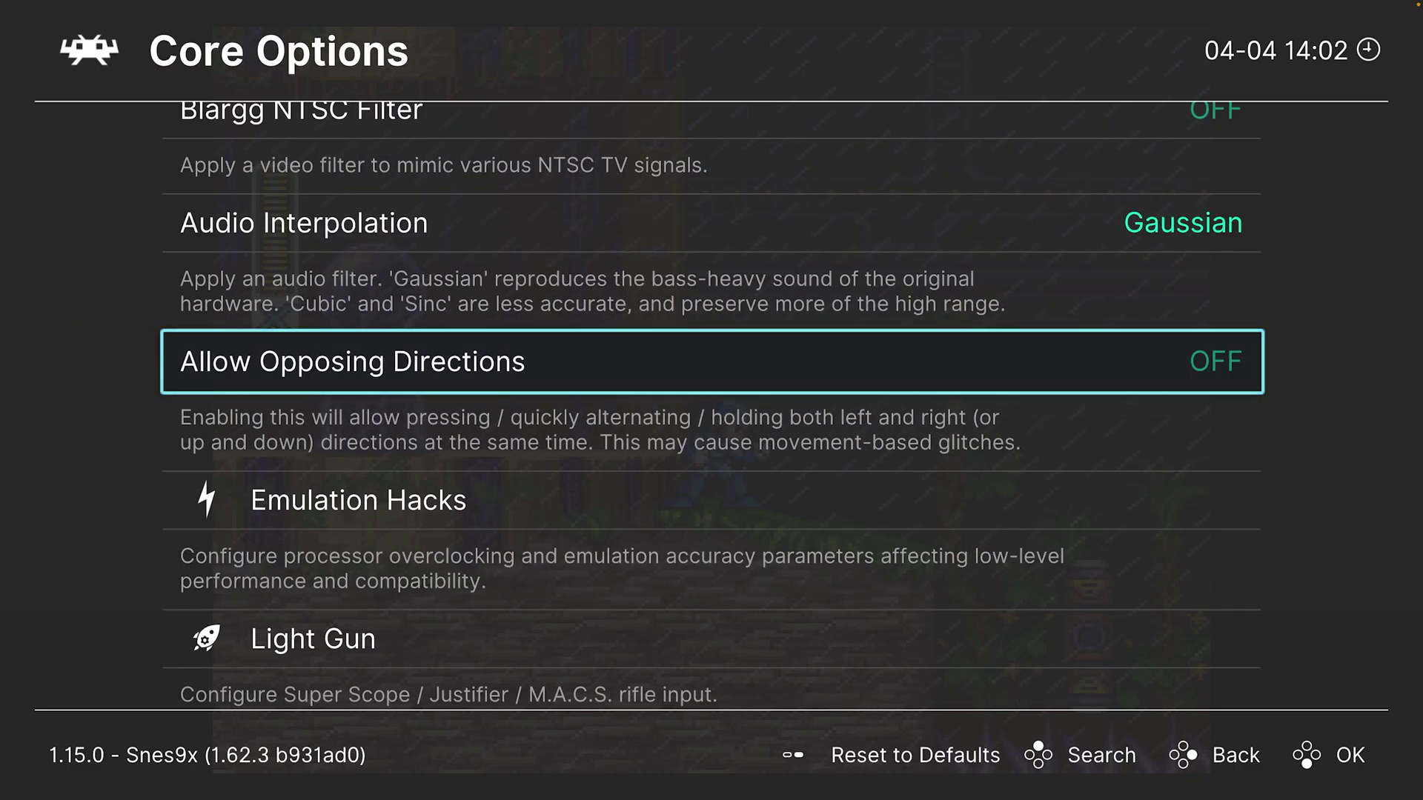
pyautogui.press('Down')
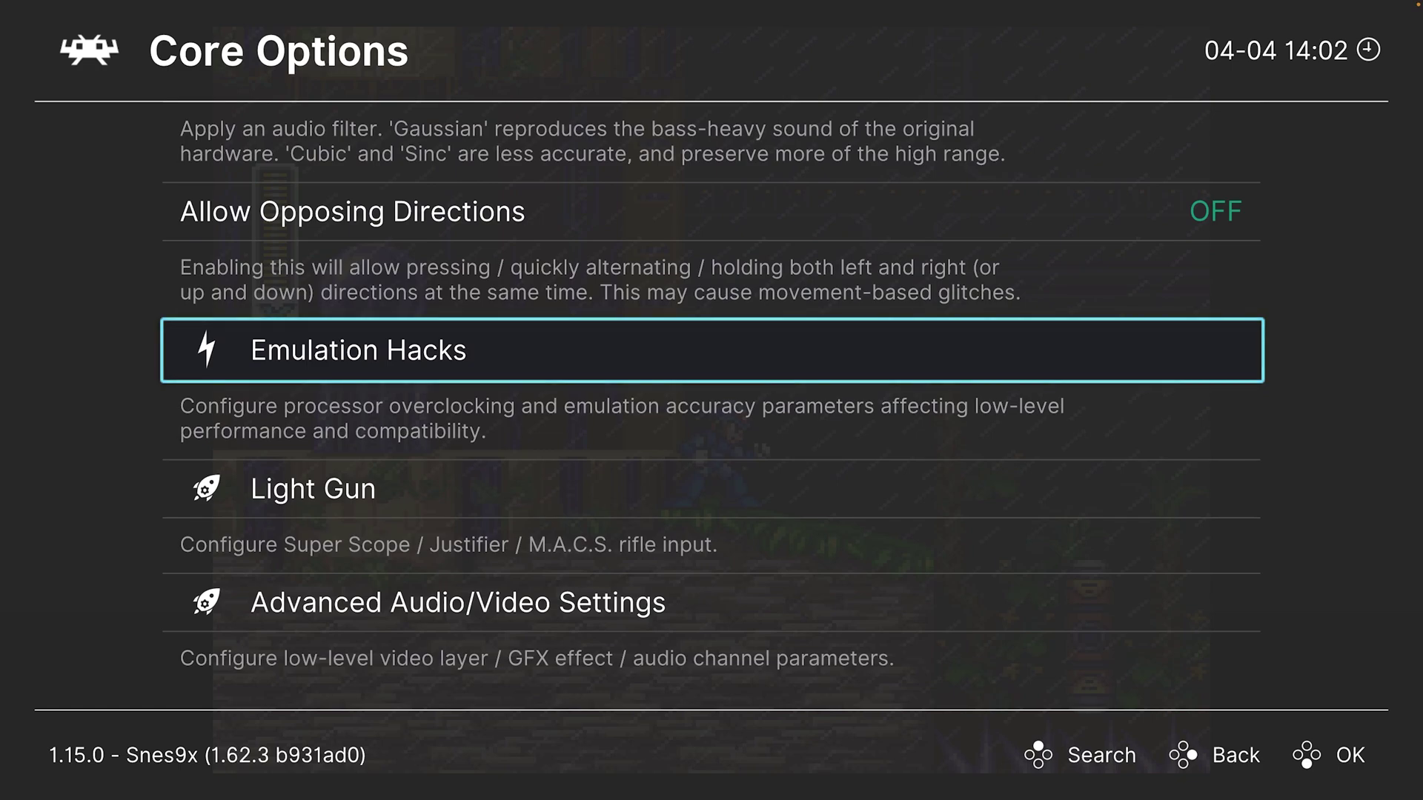
pyautogui.press('Return')
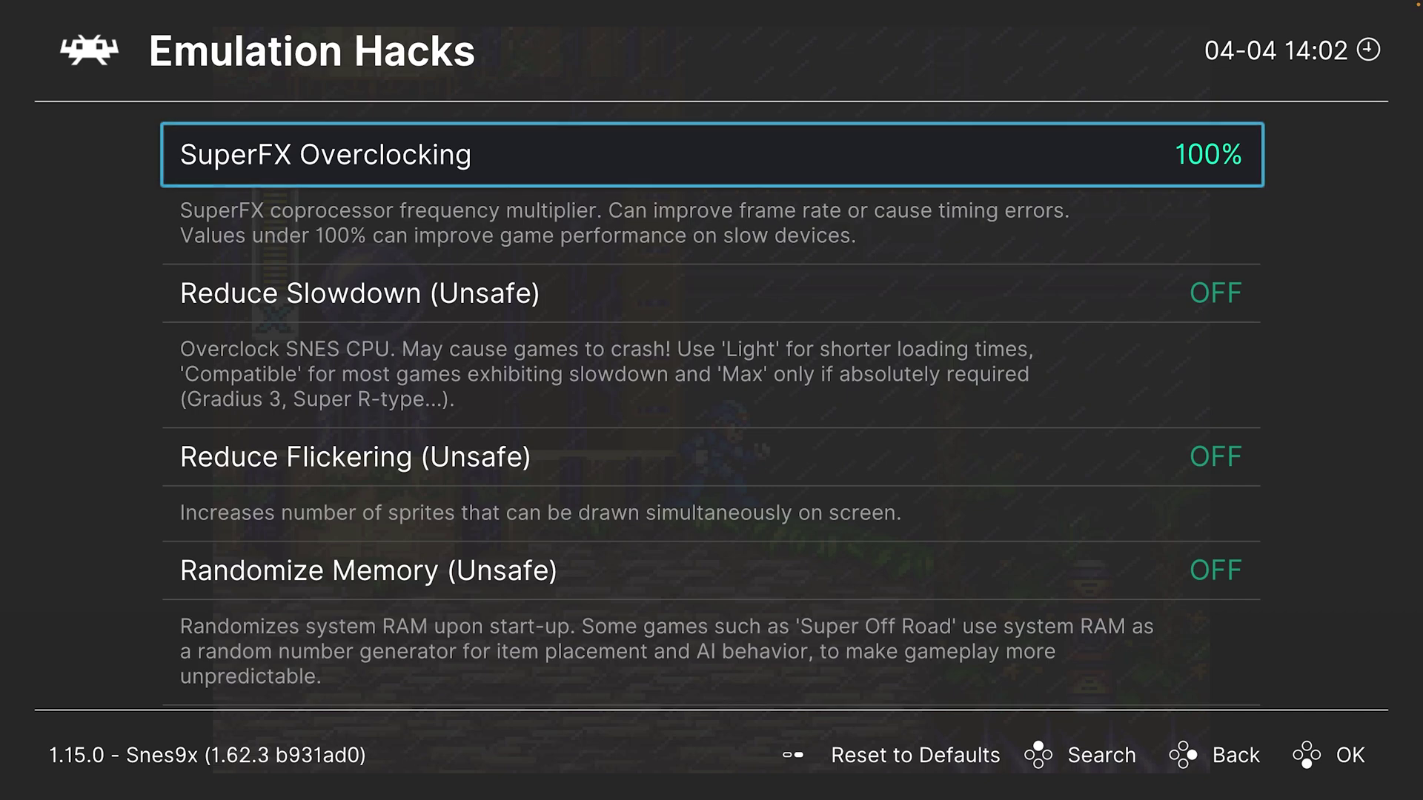
pyautogui.press('Return')
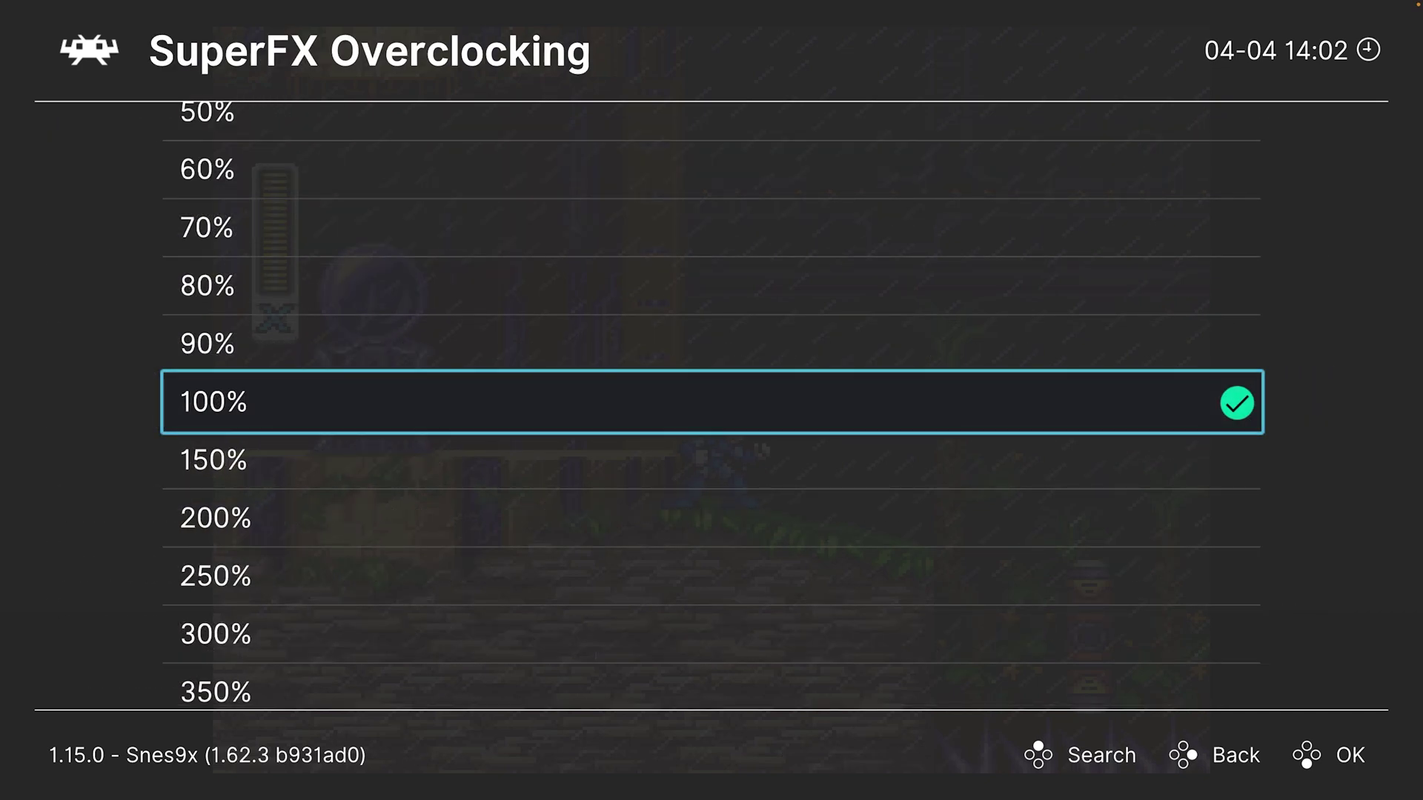
pyautogui.press('Down')
pyautogui.press('Down')
pyautogui.press('Down')
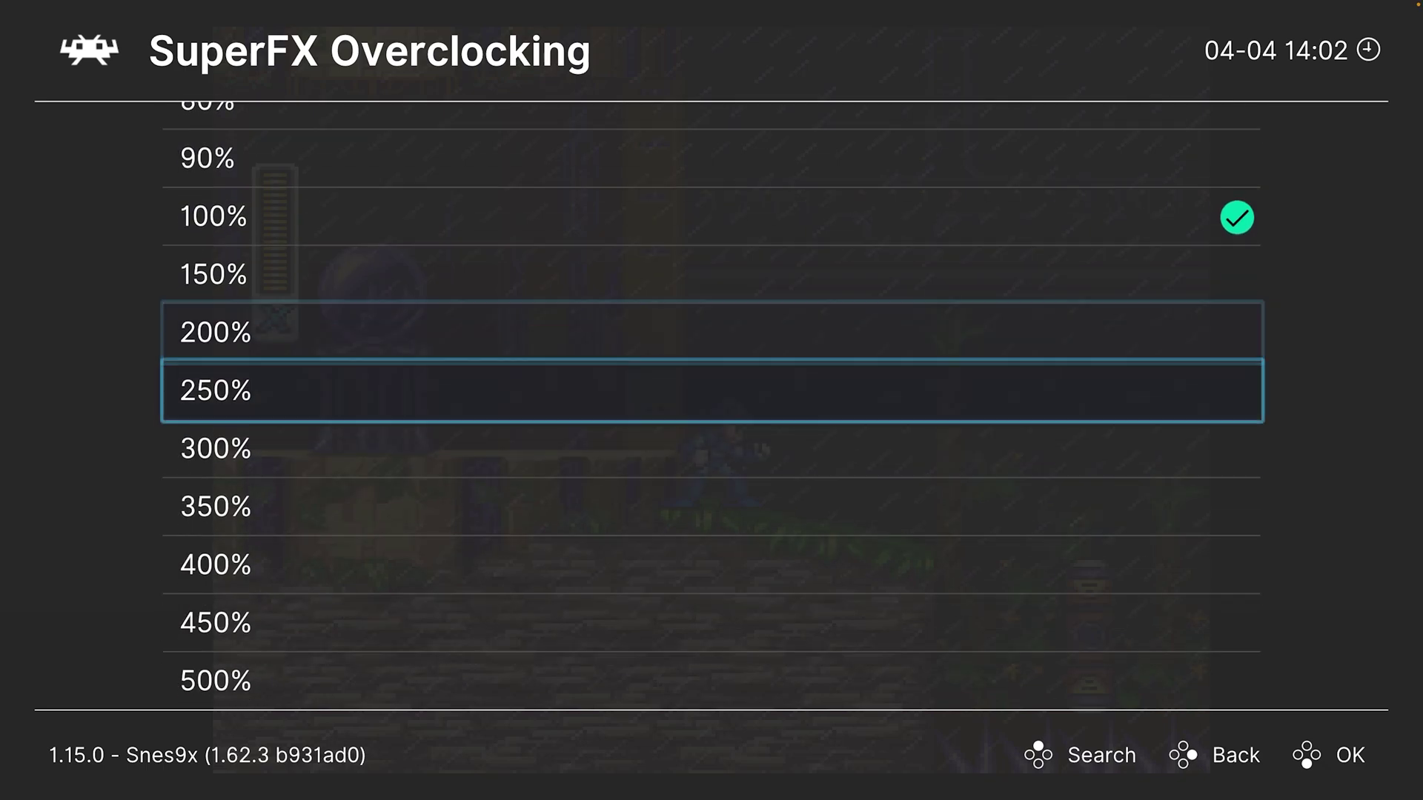
pyautogui.press('Down')
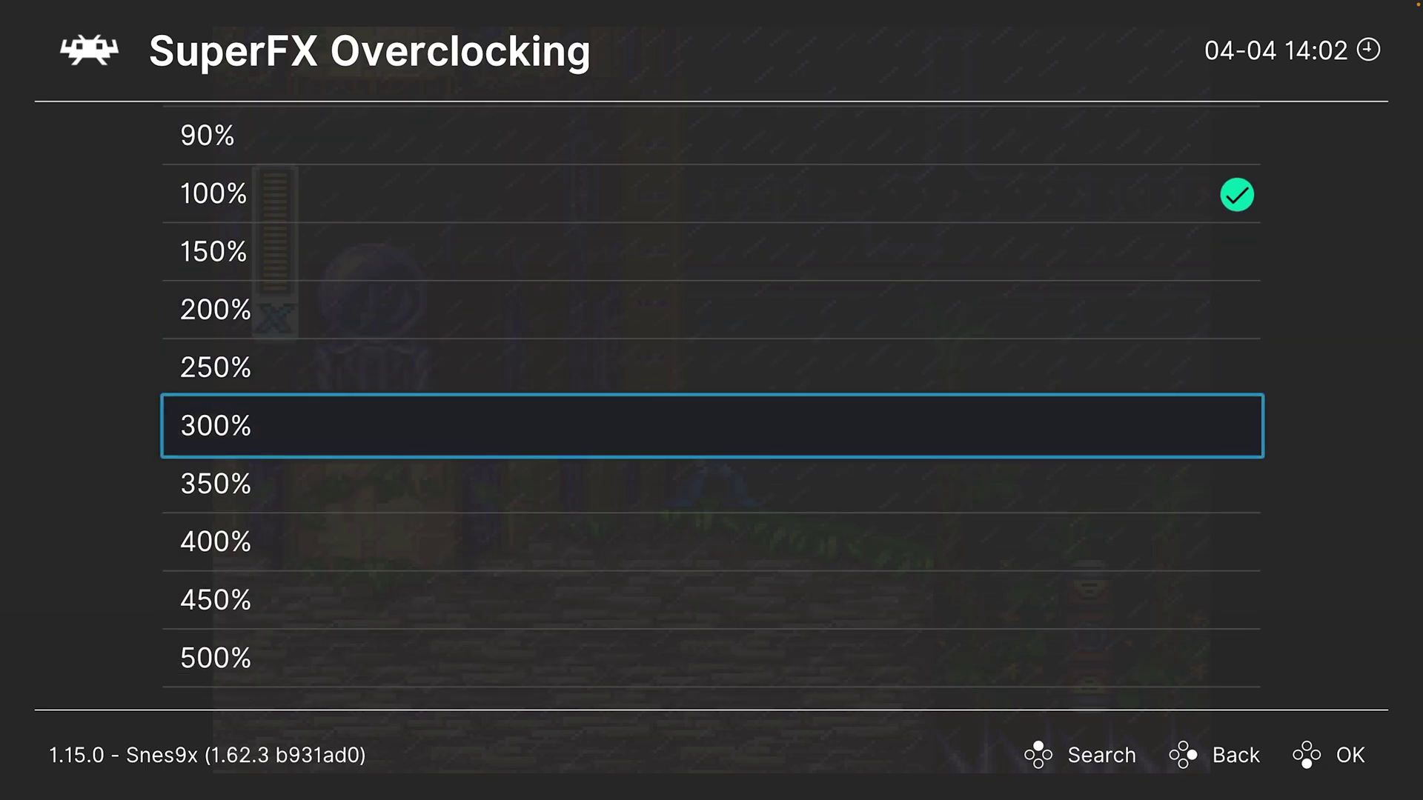
pyautogui.press('BackSpace')
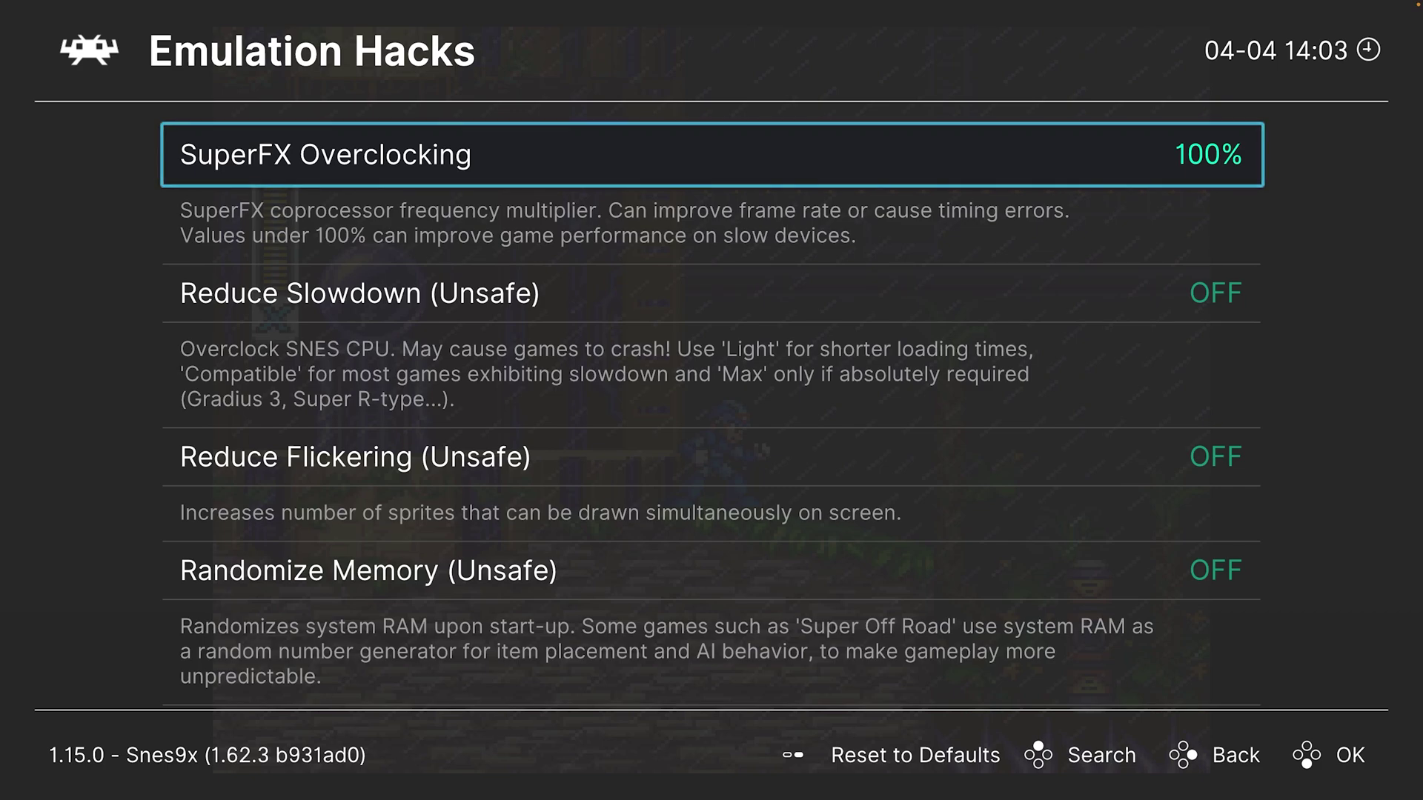
# Step: Examine the Reduce Slowdown choices OFF, Light, Compatible and Max without changing the selection
pyautogui.press('Down')
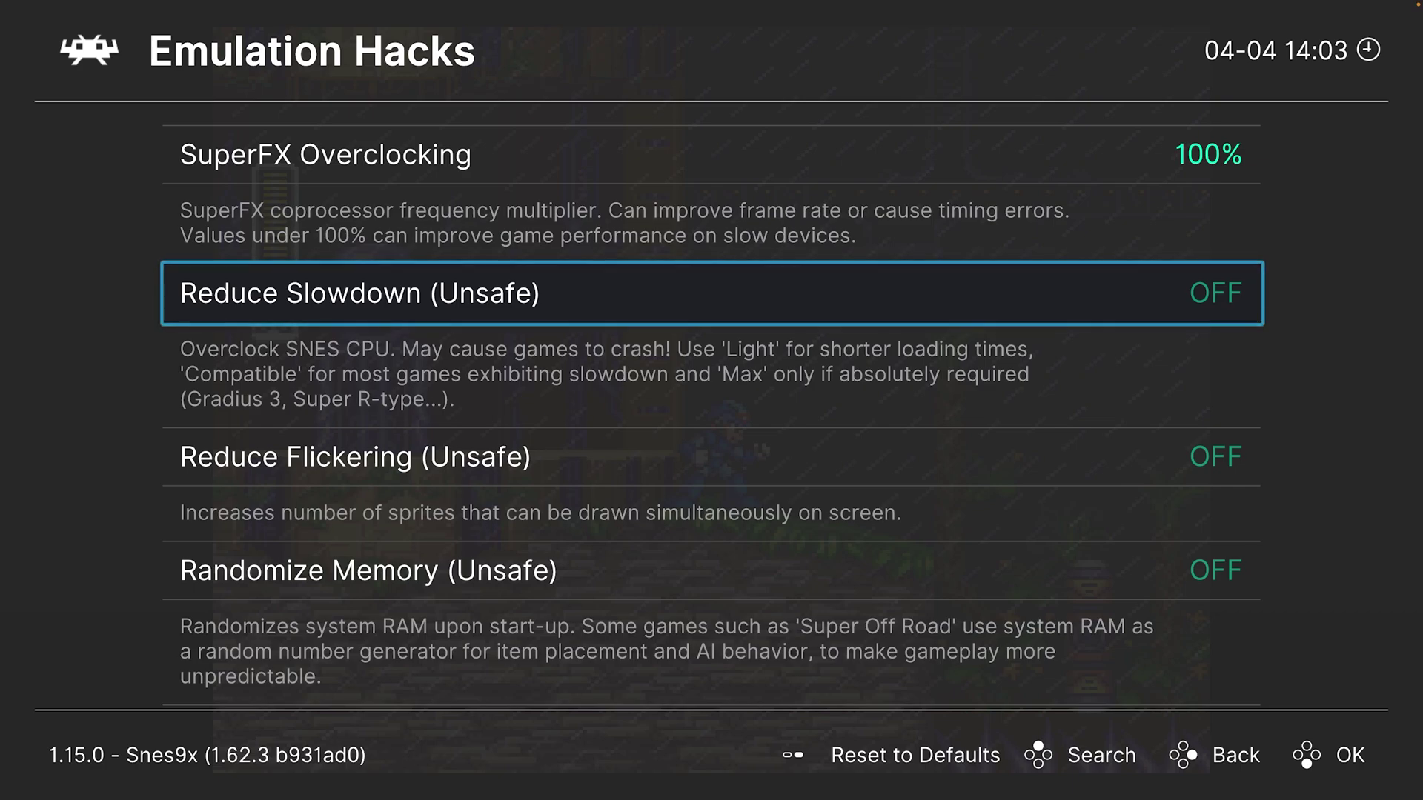
pyautogui.press('Return')
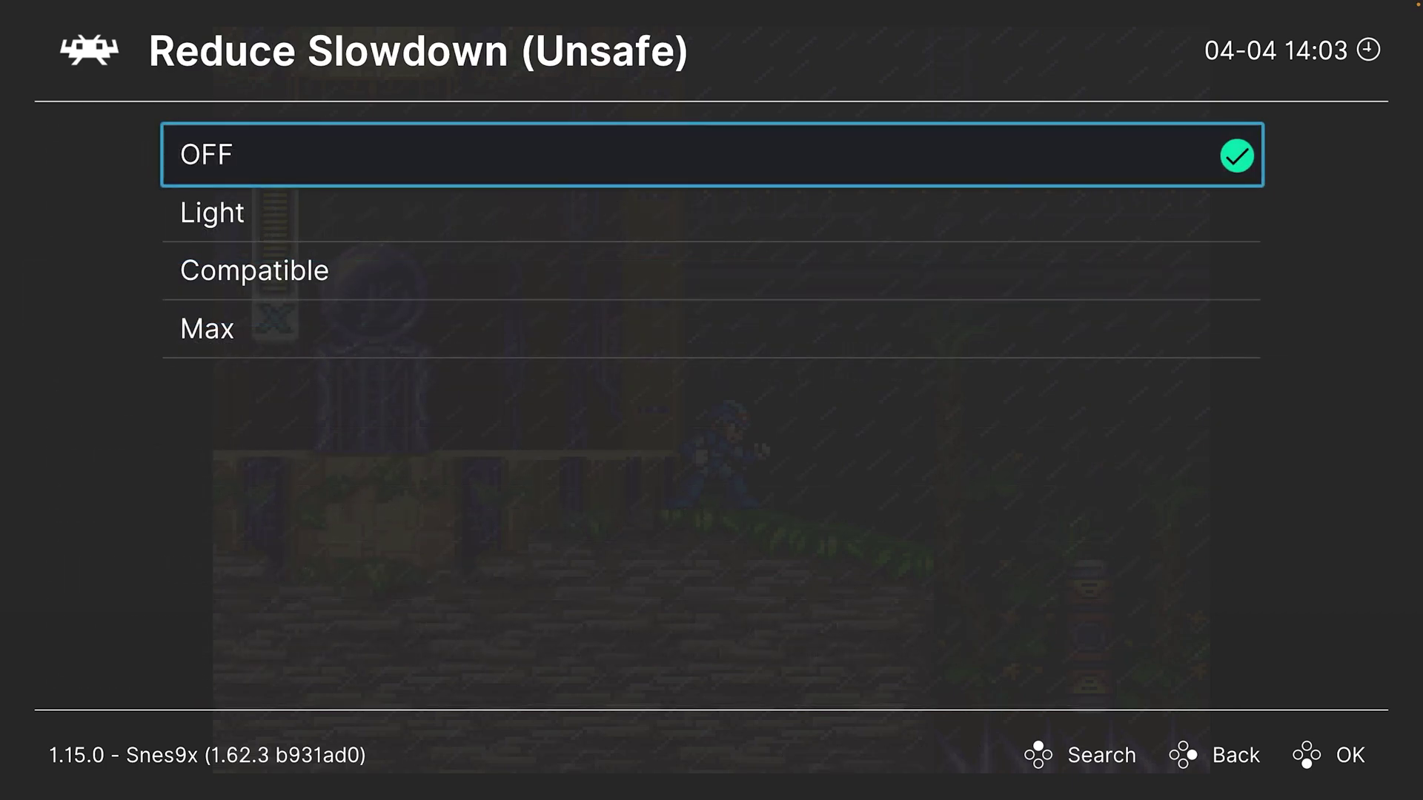
pyautogui.press('Down')
pyautogui.press('Down')
pyautogui.press('Down')
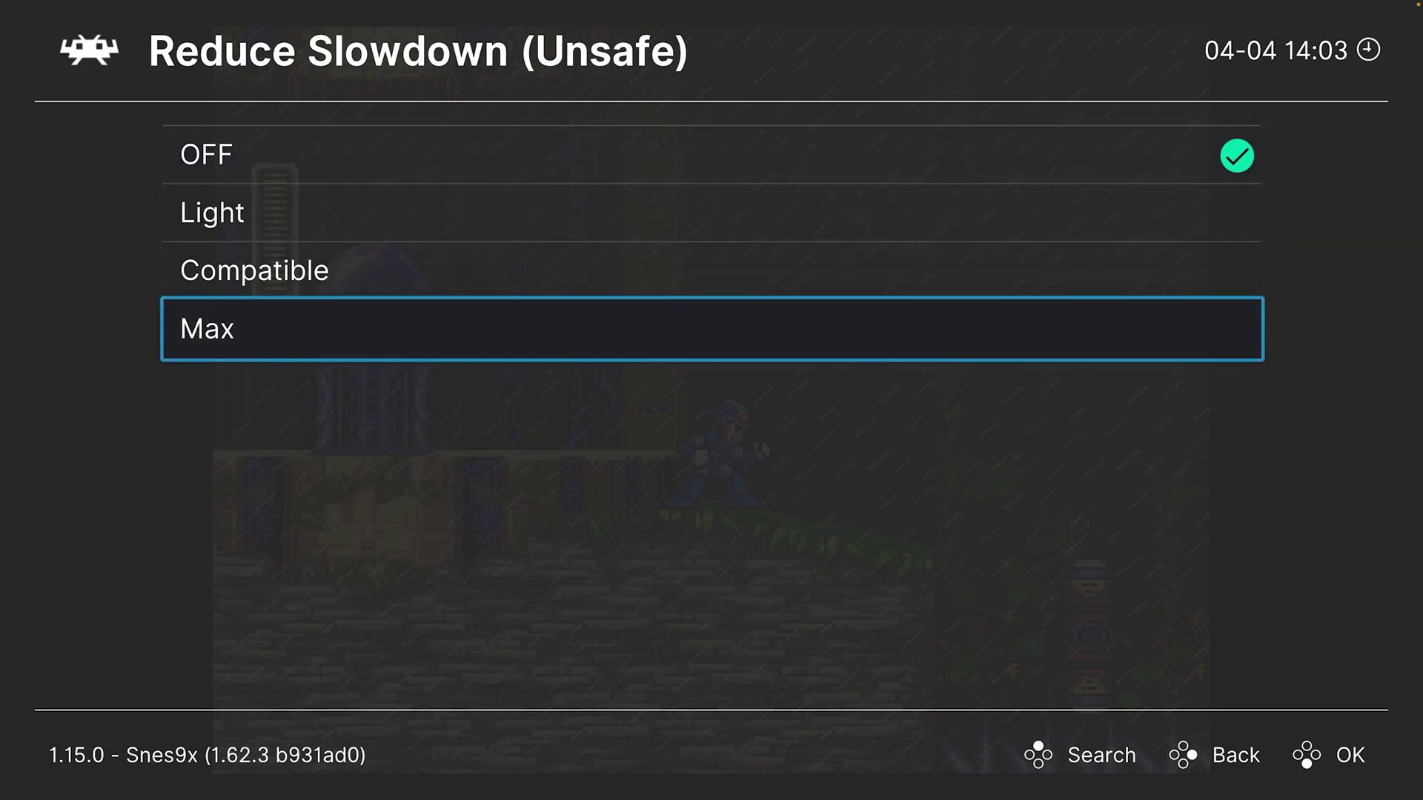
pyautogui.press('Up')
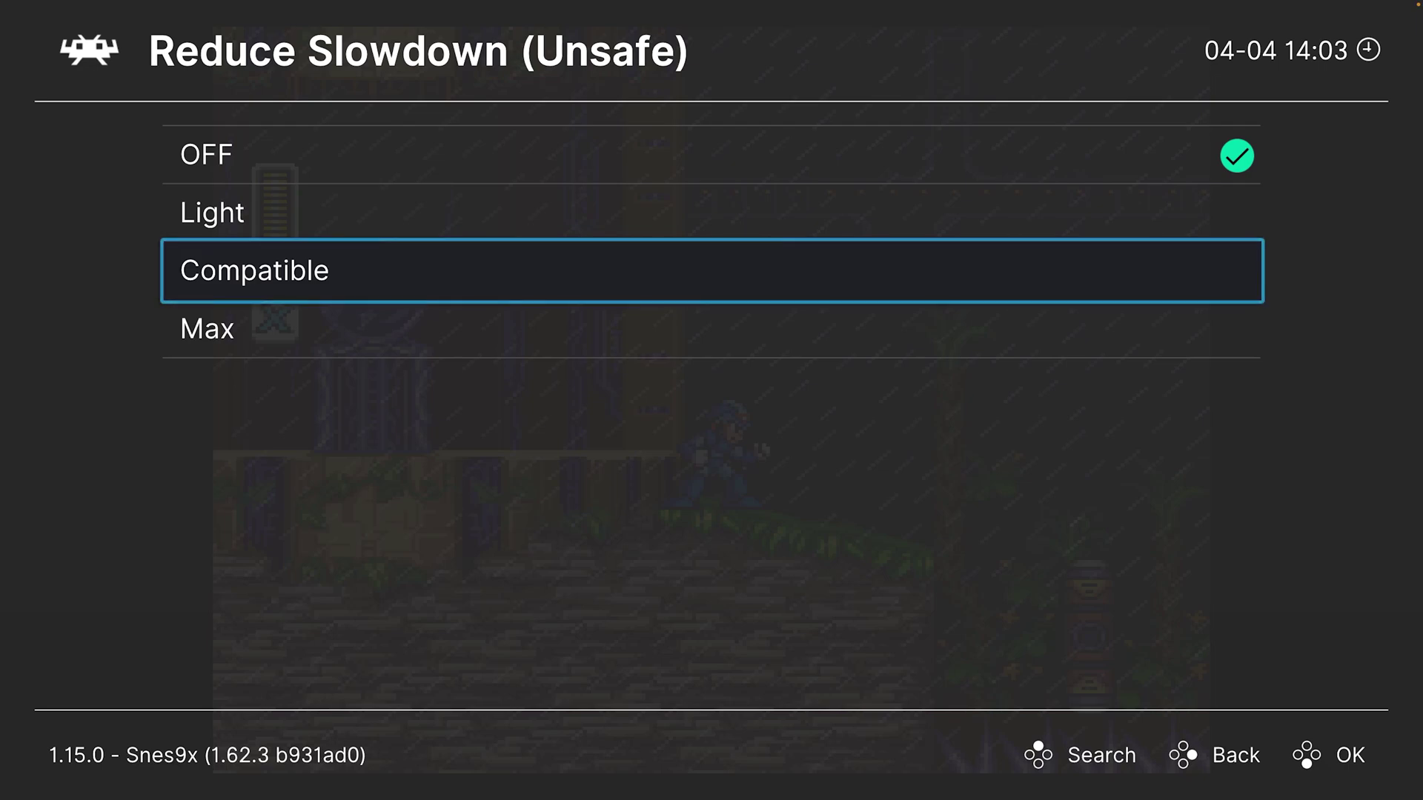
pyautogui.press('BackSpace')
# Step: Review the remaining emulation hacks, switching Block Invalid VRAM Access OFF and back ON
pyautogui.press('Down')
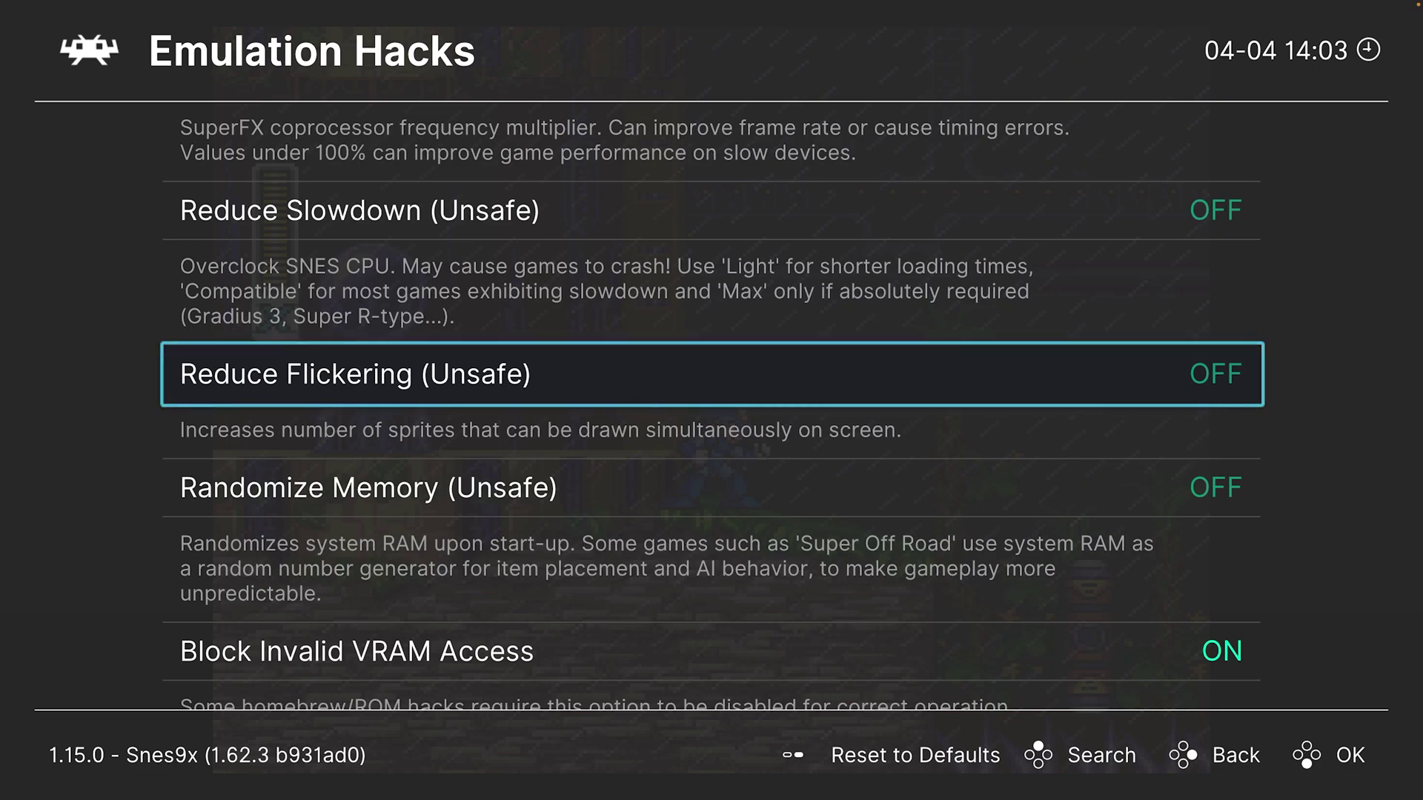
pyautogui.press('Down')
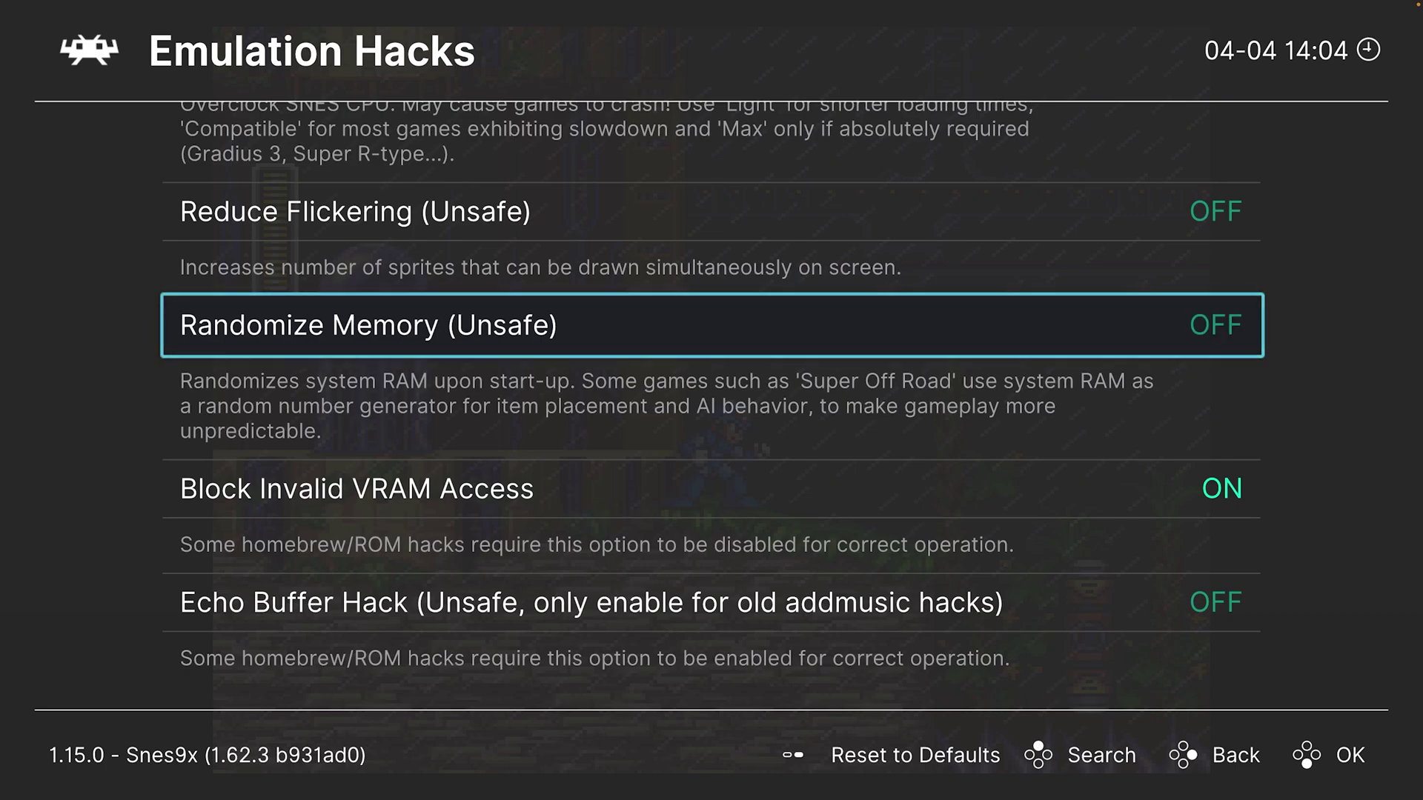
pyautogui.press('Down')
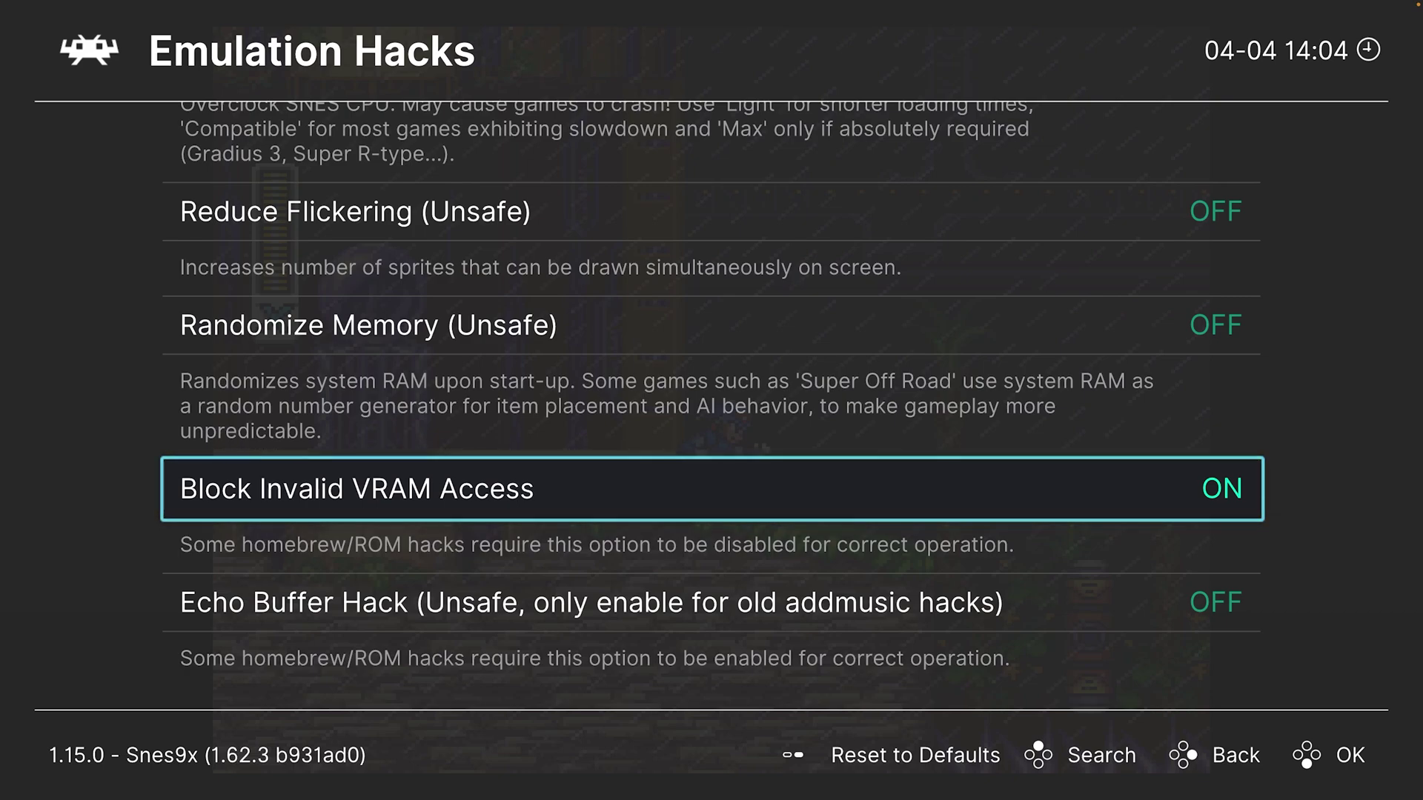
pyautogui.press('Right')
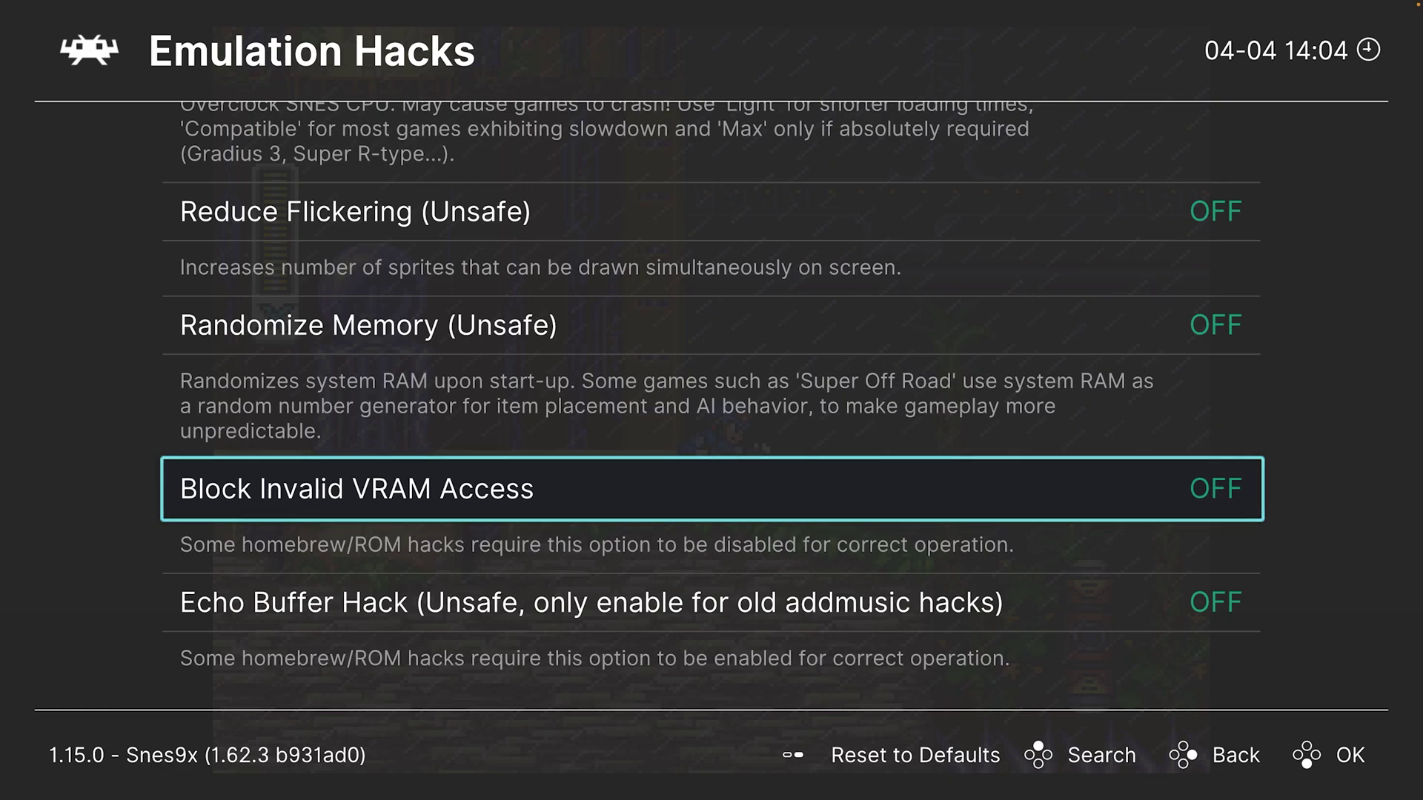
pyautogui.press('Left')
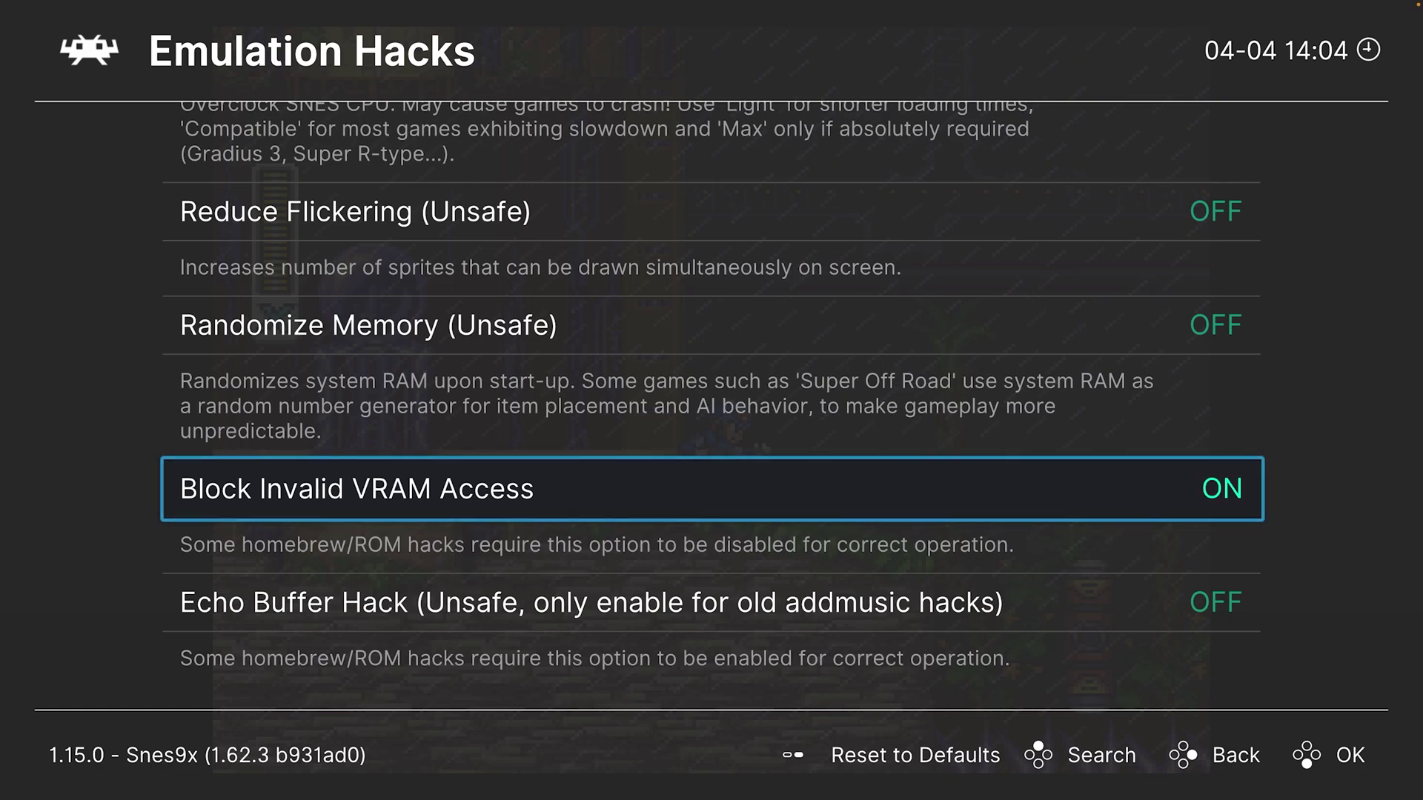
pyautogui.press('Down')
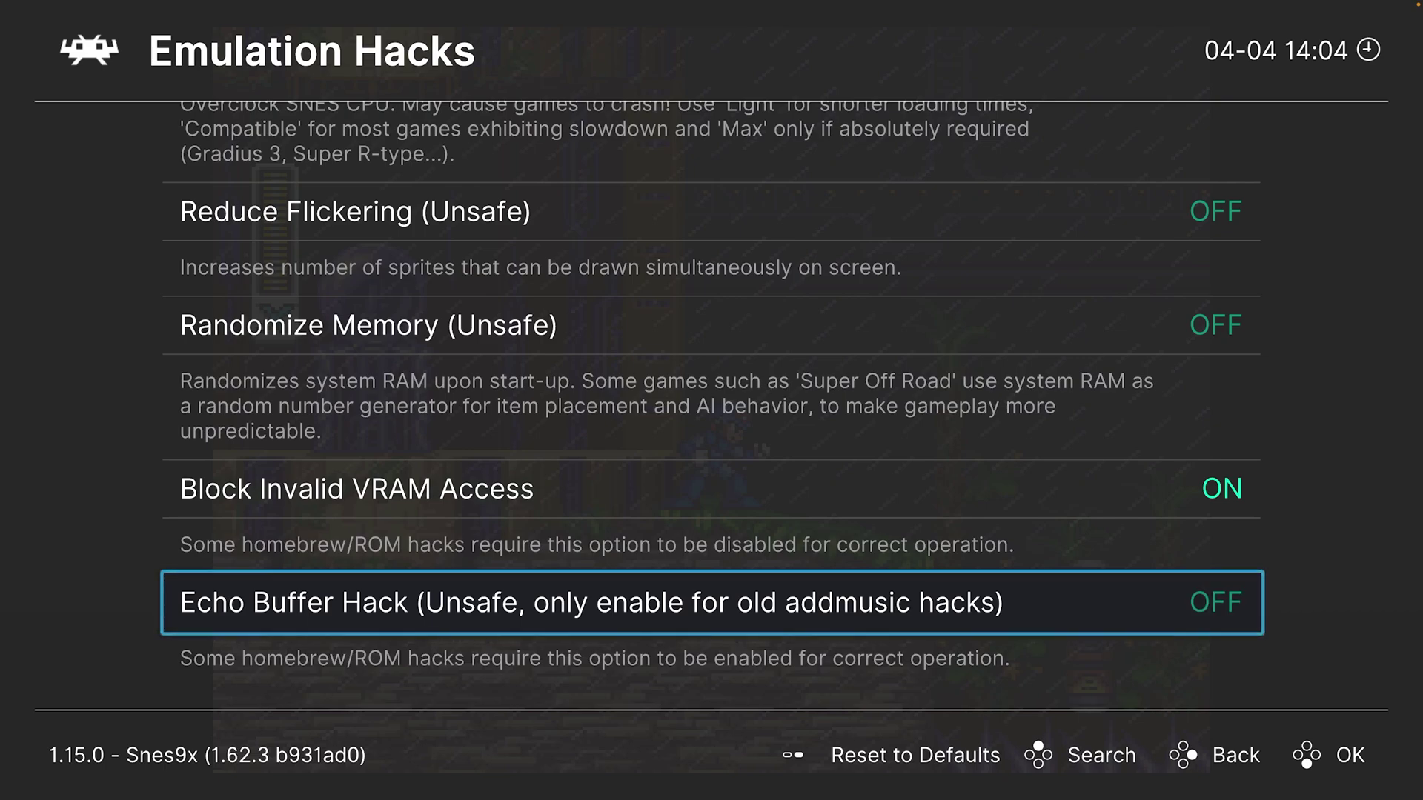
pyautogui.press('BackSpace')
# Step: Open the Light Gun options and examine the Mode choices, keeping Light Gun selected
pyautogui.press('Down')
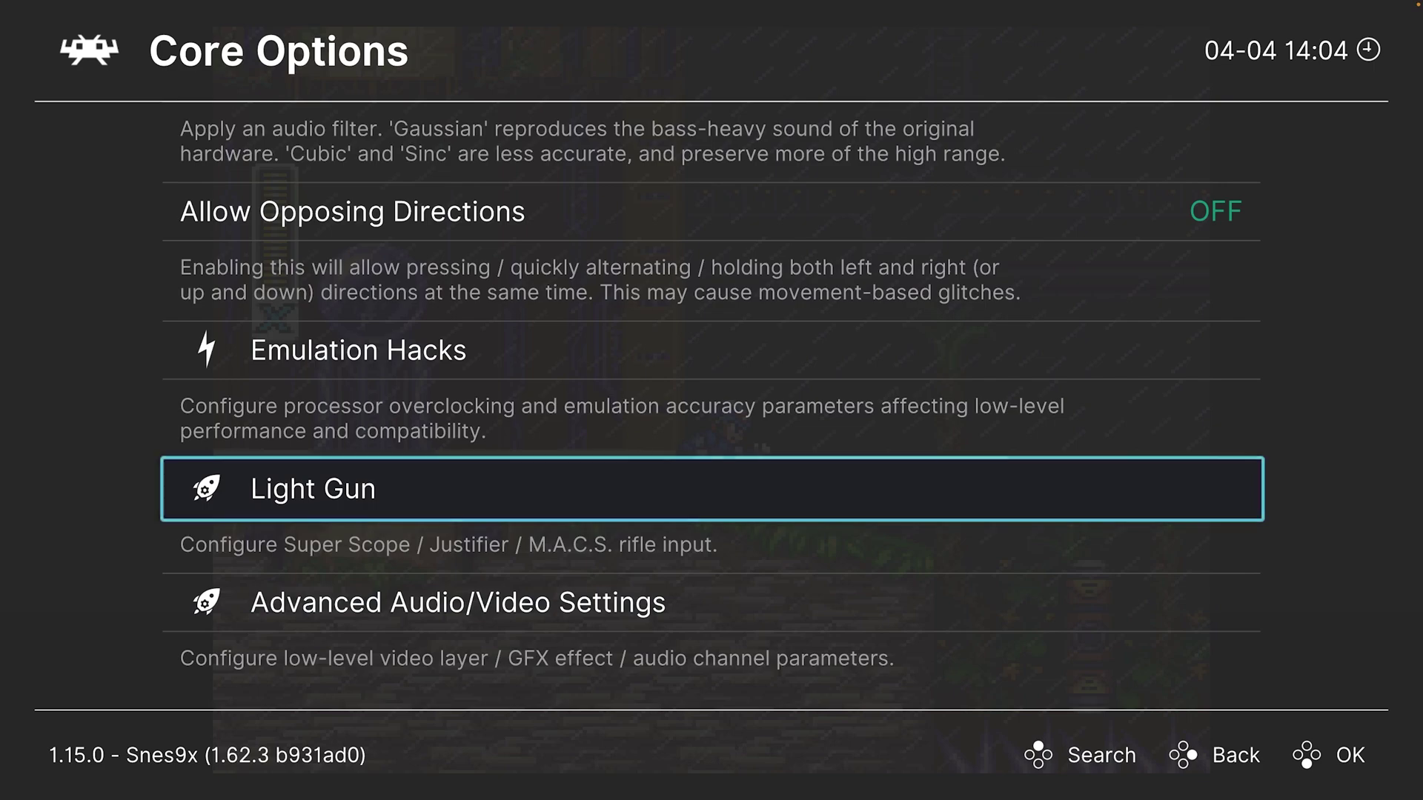
pyautogui.press('Return')
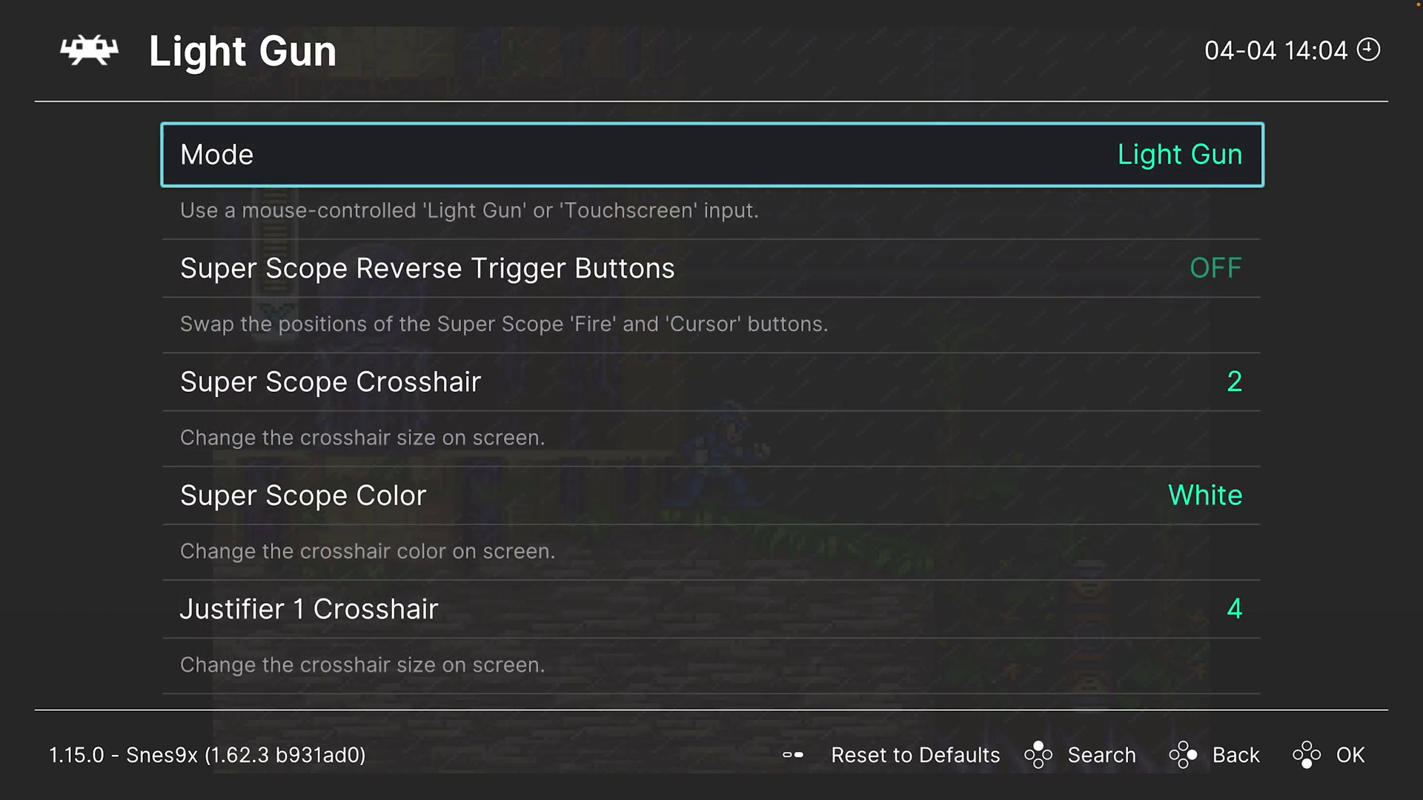
pyautogui.press('Return')
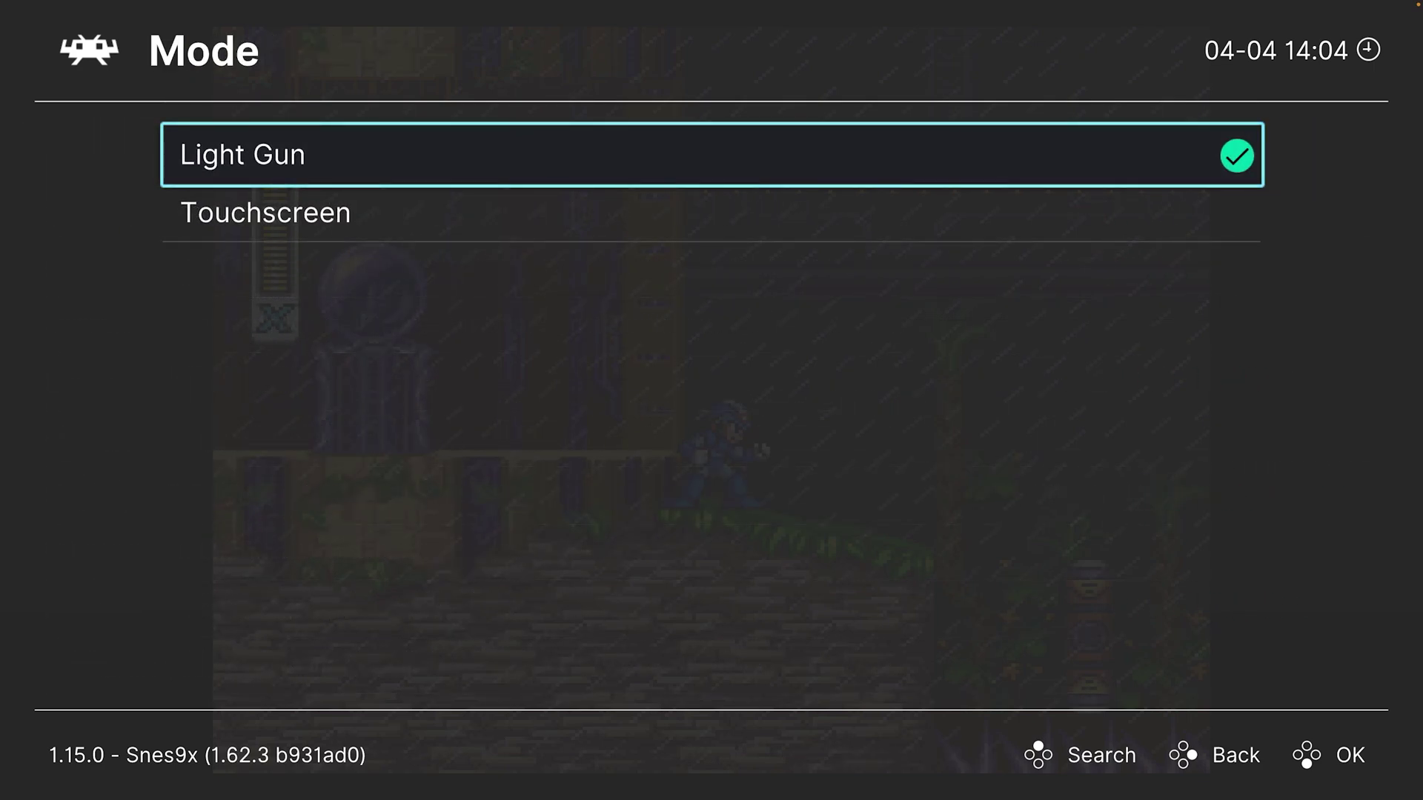
pyautogui.press('Down')
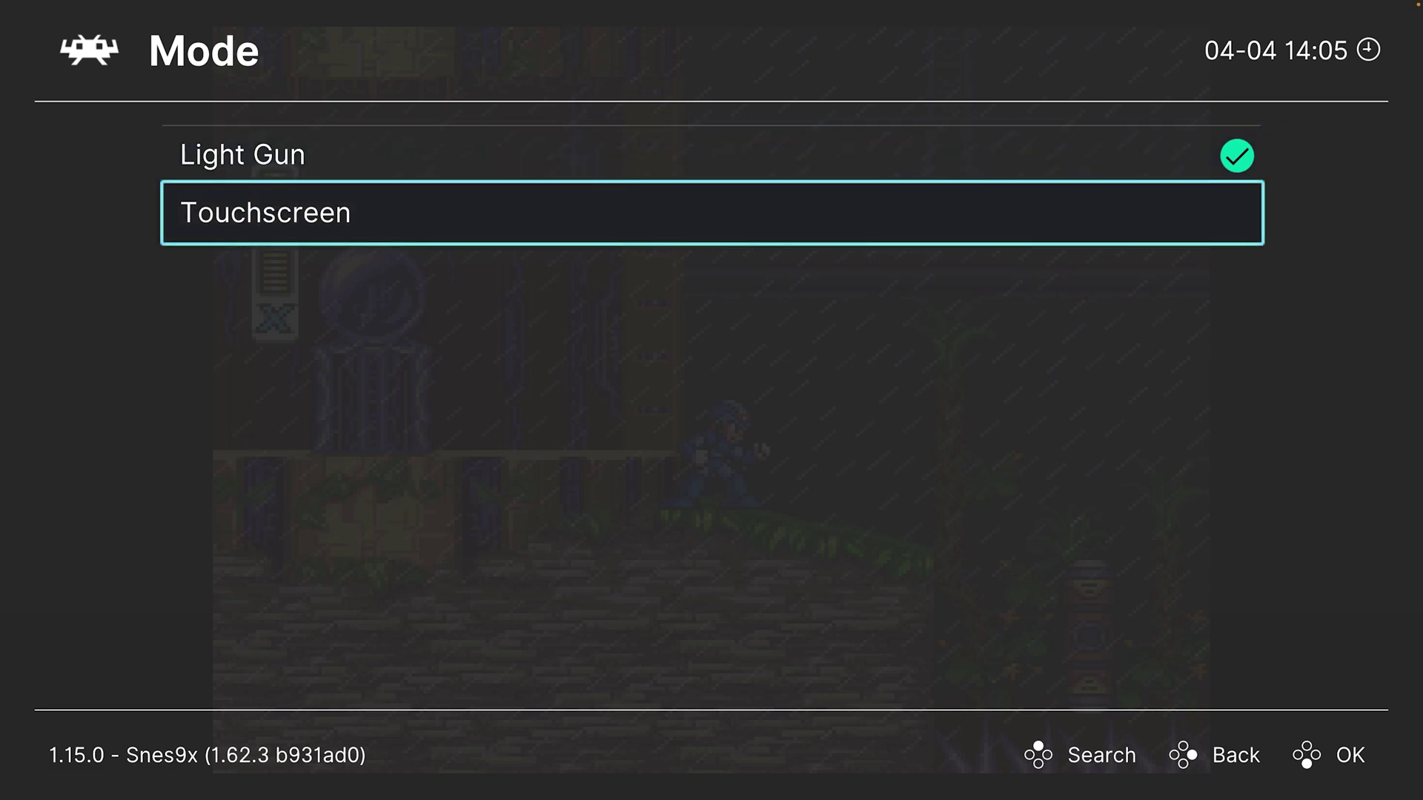
pyautogui.press('Up')
pyautogui.press('Return')
# Step: Examine the Super Scope, Justifier and M.A.C.S. Rifle crosshair size and color options without changing them
pyautogui.press('Down')
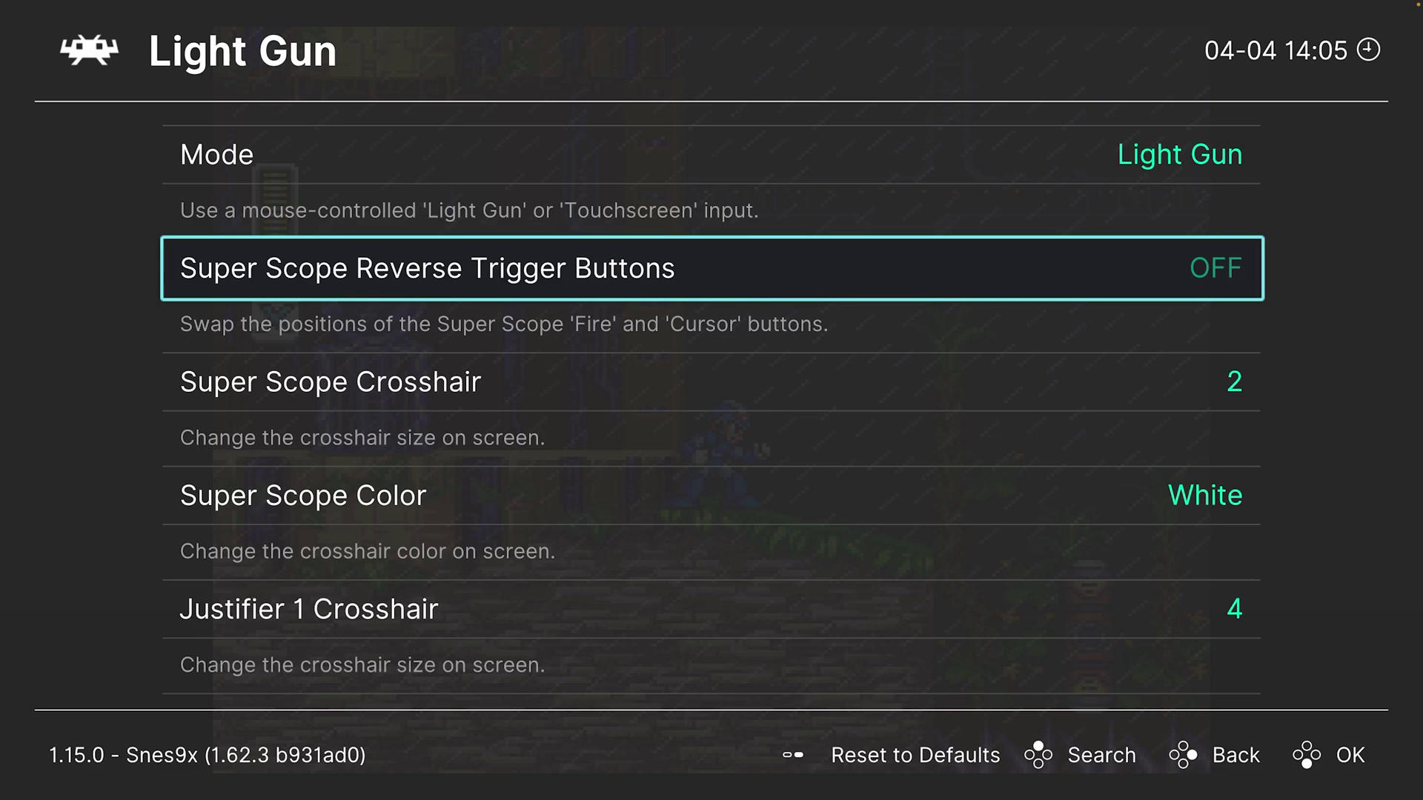
pyautogui.press('Down')
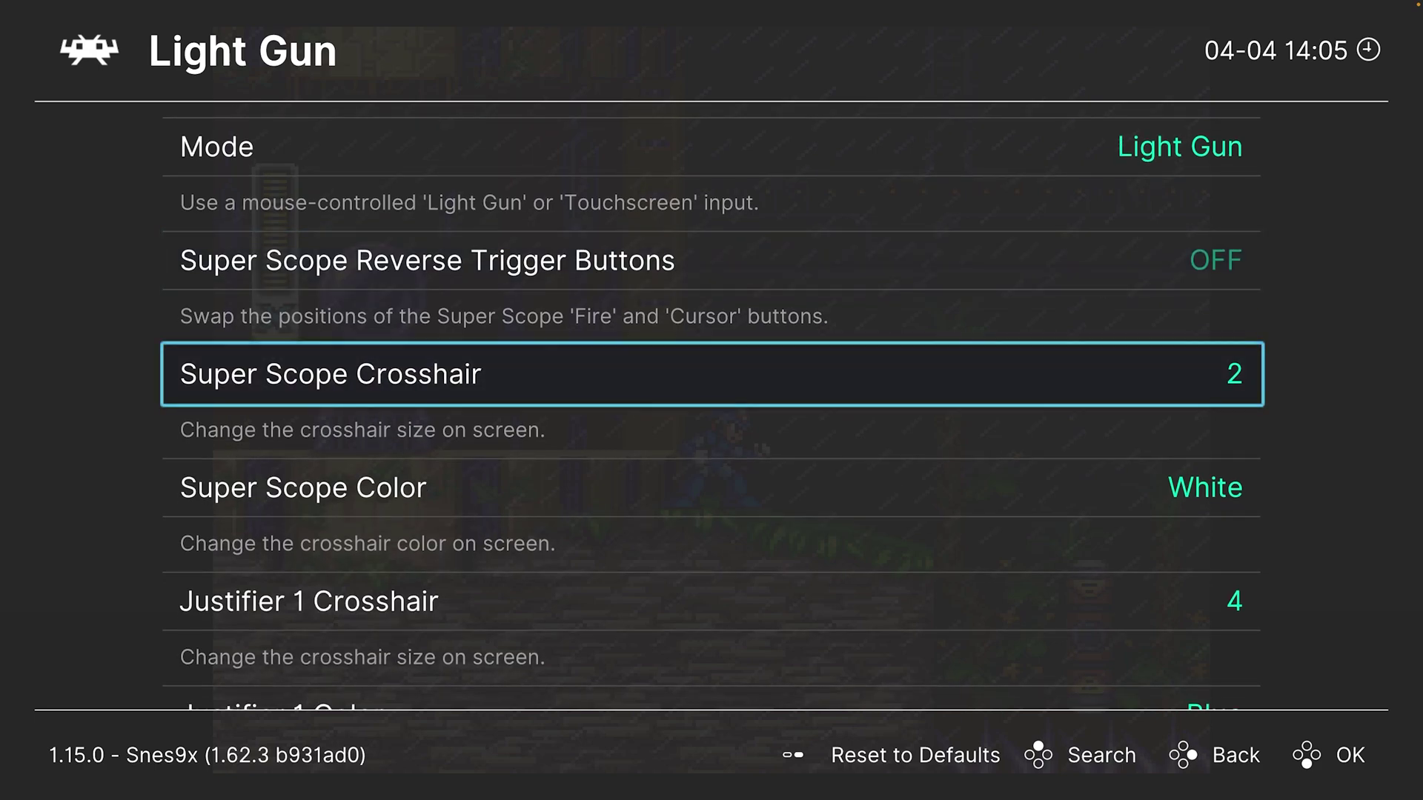
pyautogui.press('Return')
pyautogui.press('Return')
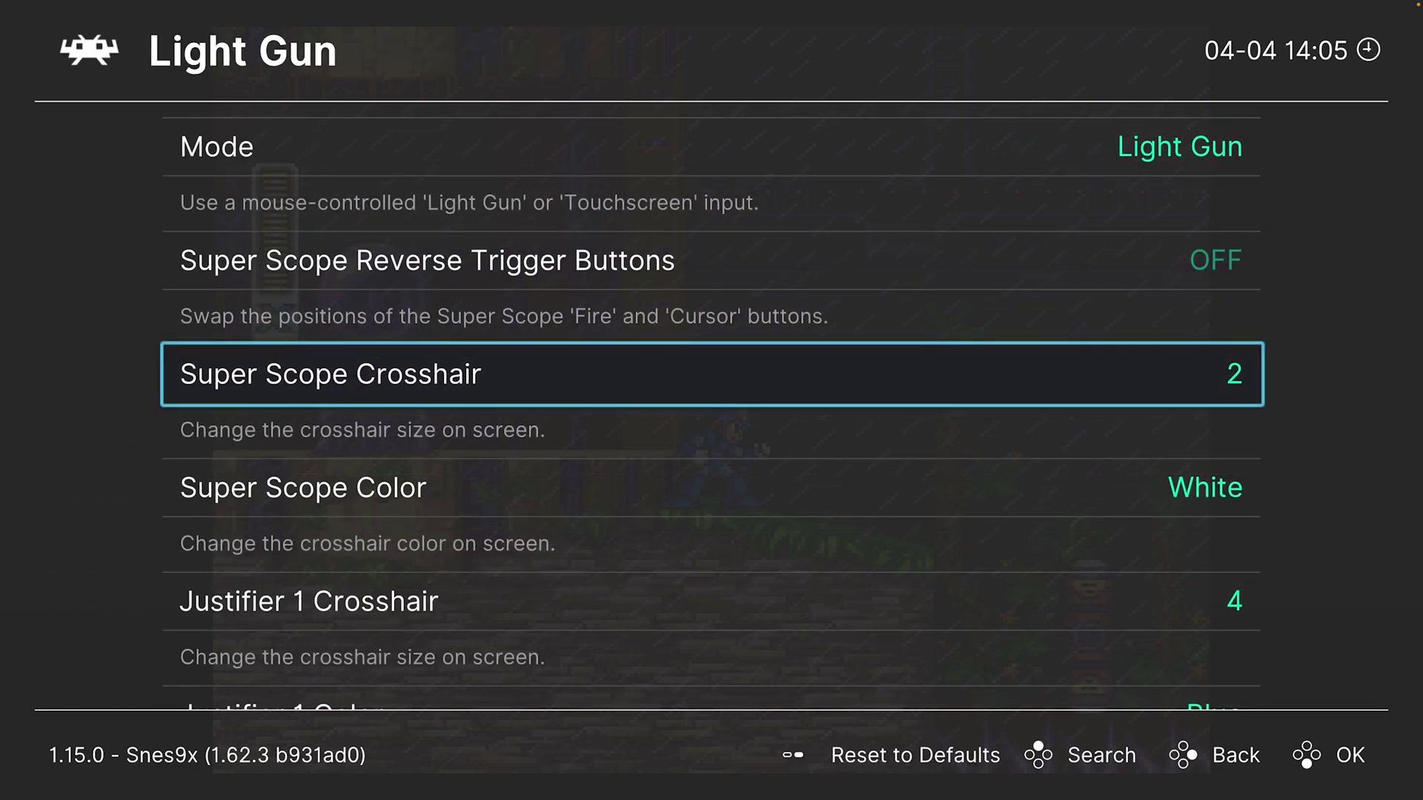
pyautogui.press('Down')
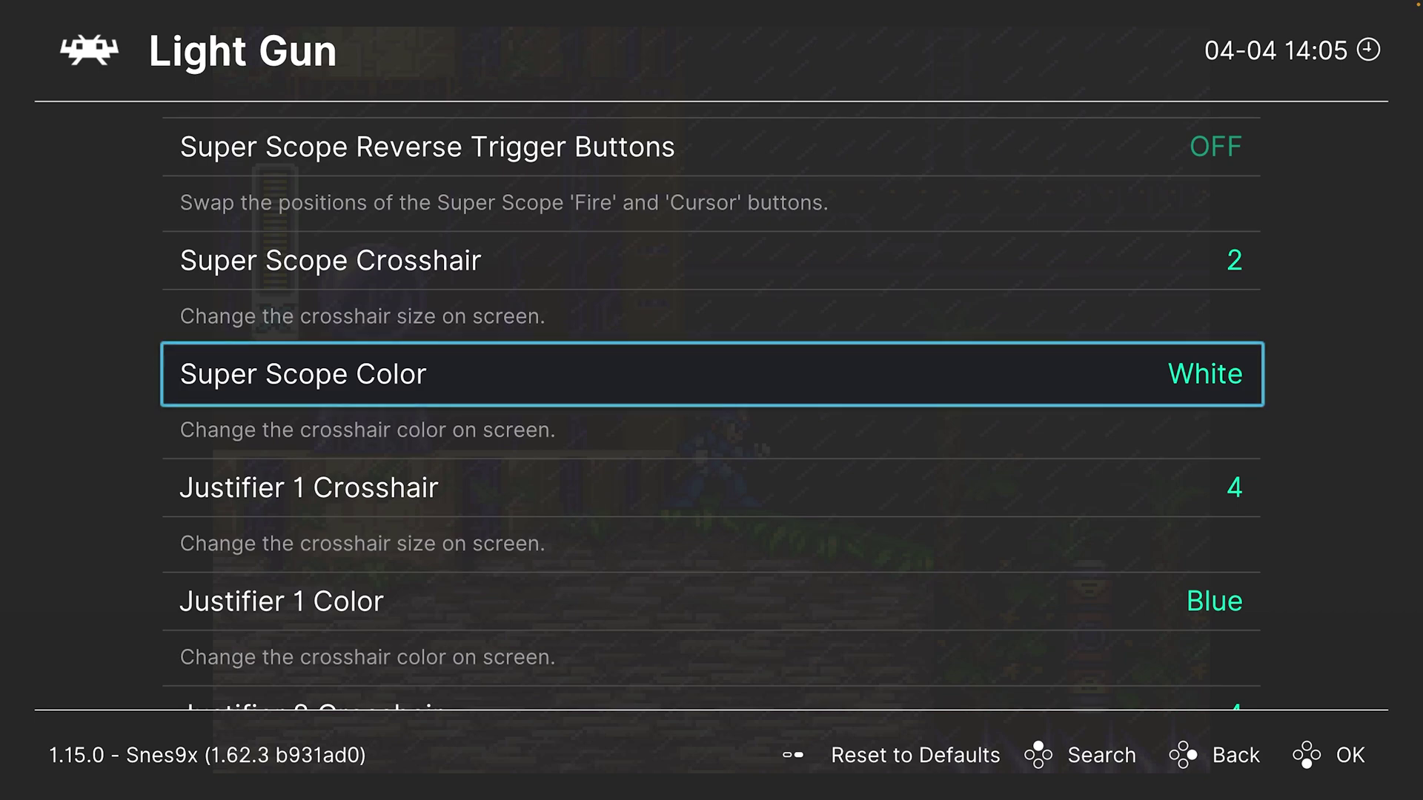
pyautogui.press('Down')
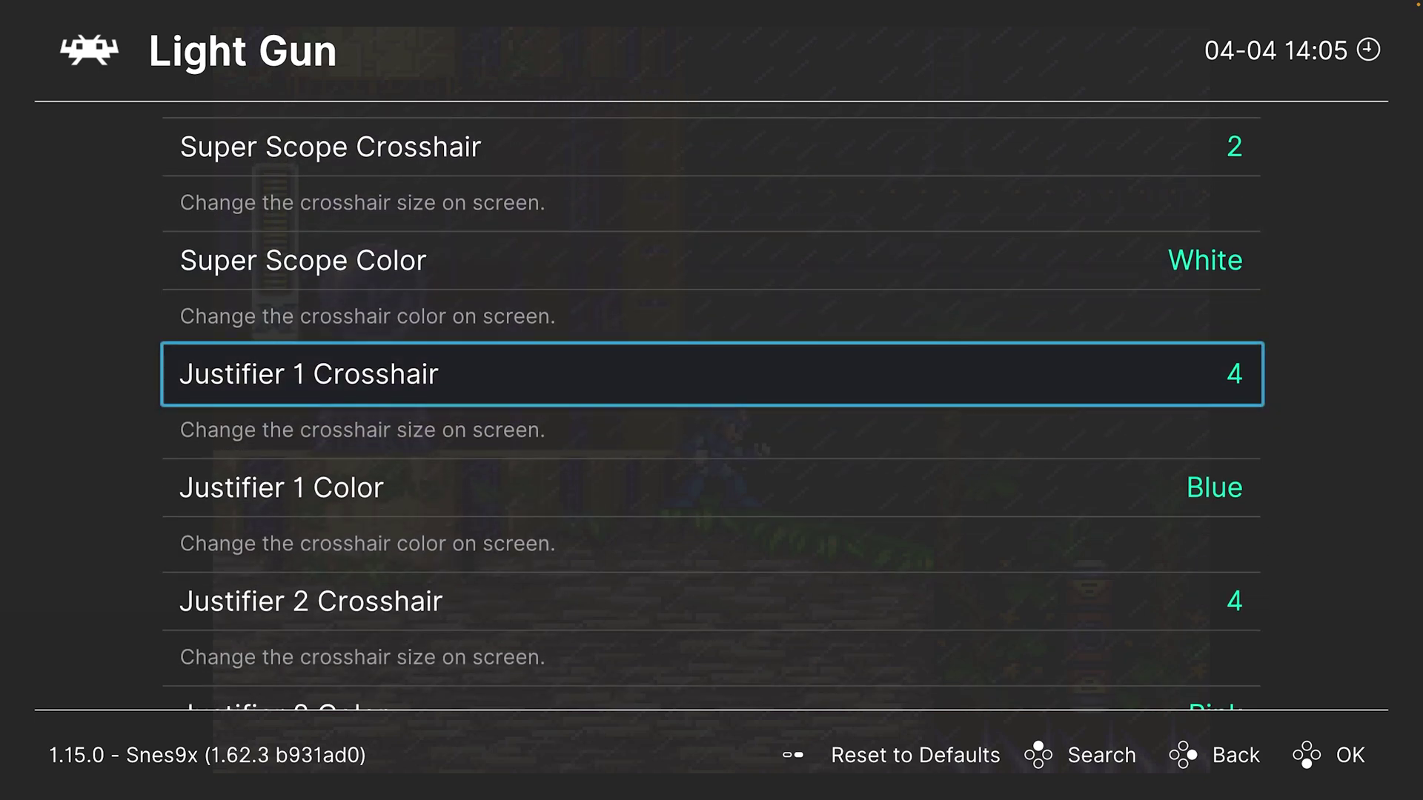
pyautogui.press('Down')
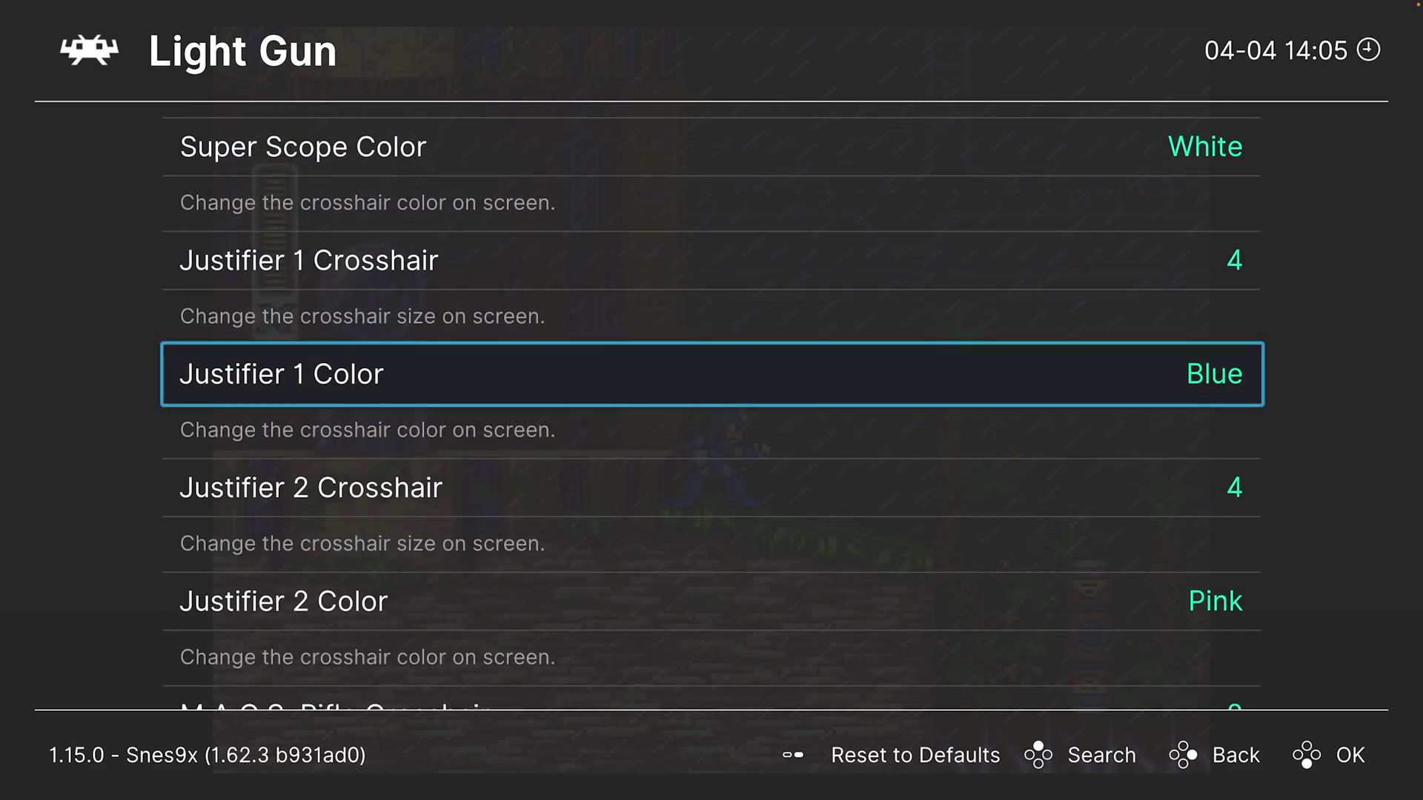
pyautogui.press('Down')
pyautogui.press('Down')
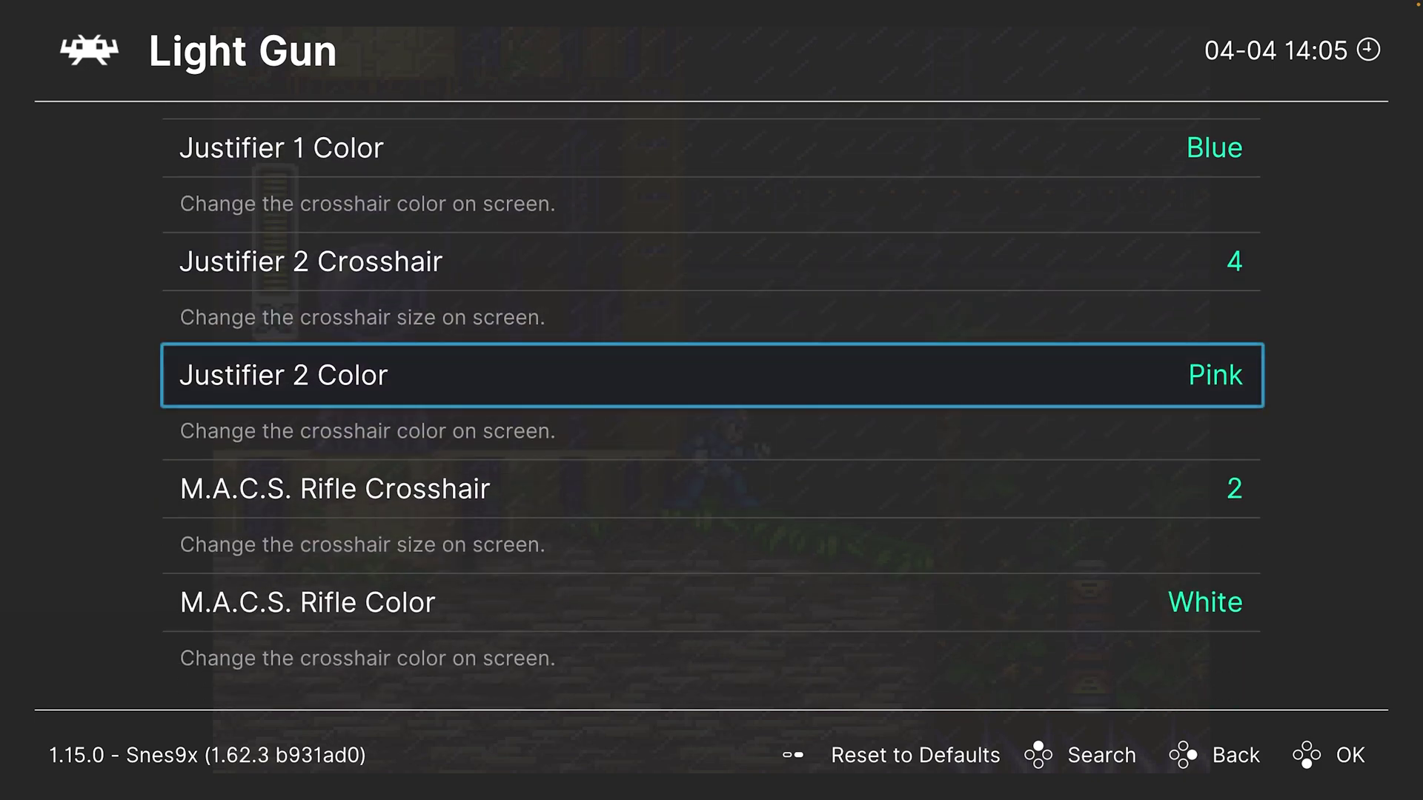
pyautogui.press('Down')
pyautogui.press('Down')
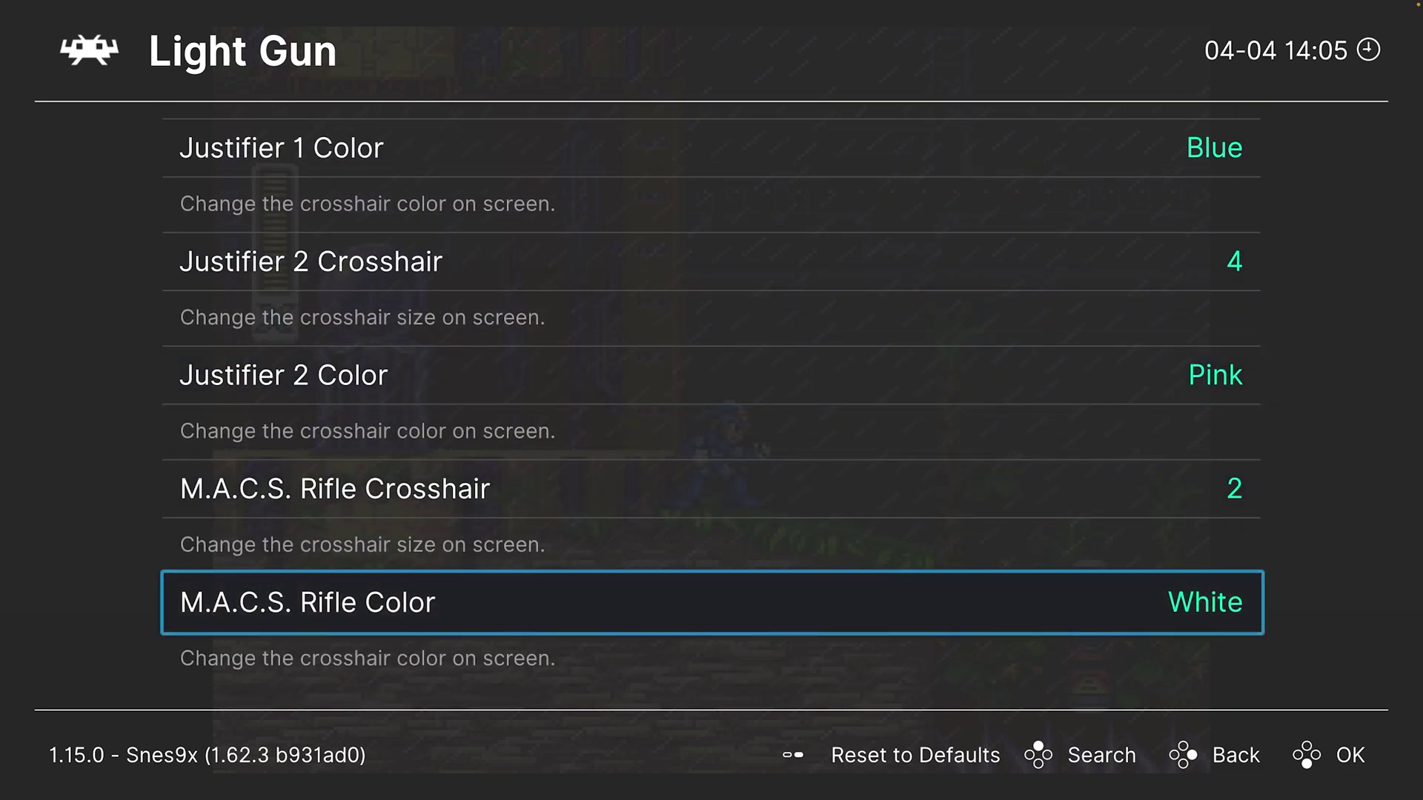
pyautogui.press('BackSpace')
# Step: Switch Show Layer 1 in the Advanced Audio/Video Settings OFF and back ON, checking the game picture each time
pyautogui.press('Down')
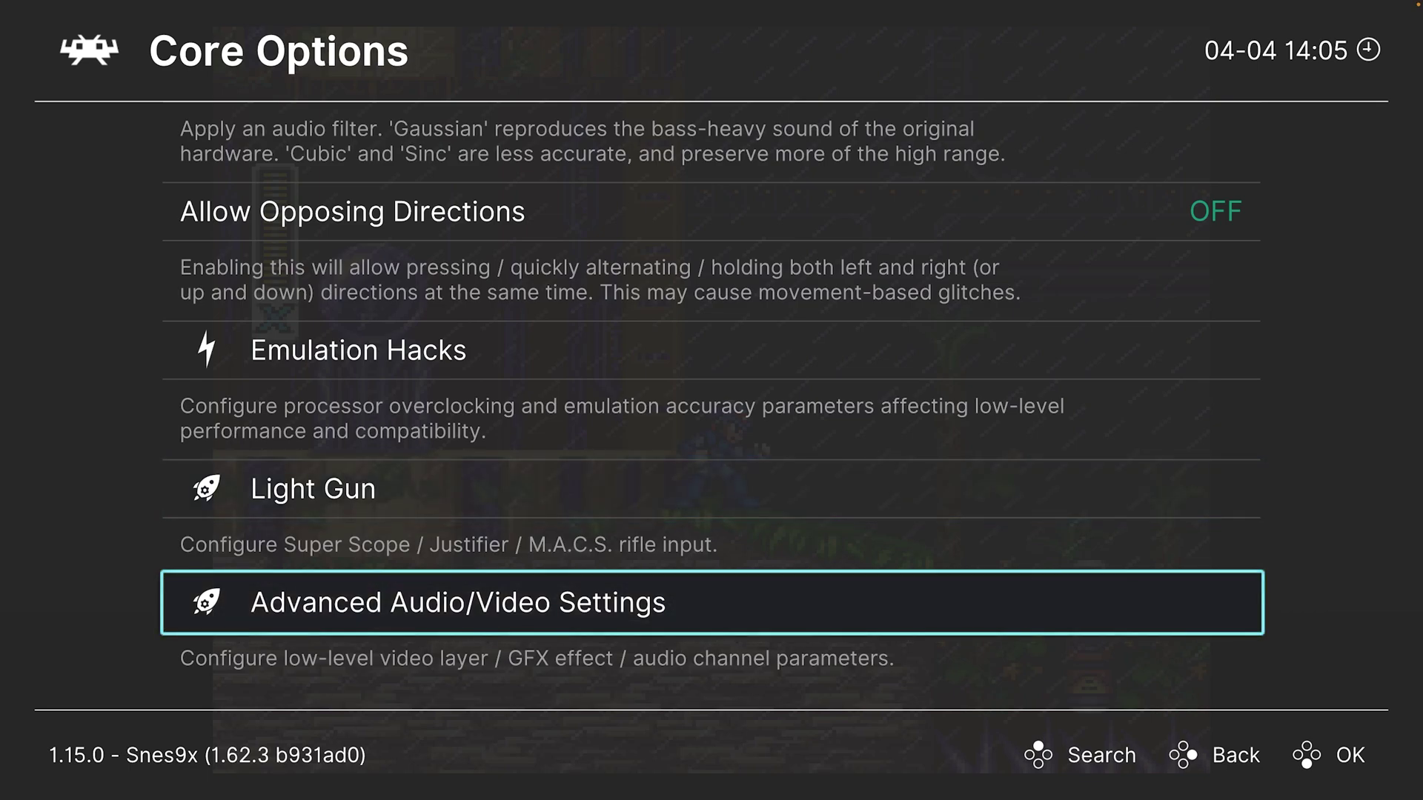
pyautogui.press('Return')
pyautogui.press('Return')
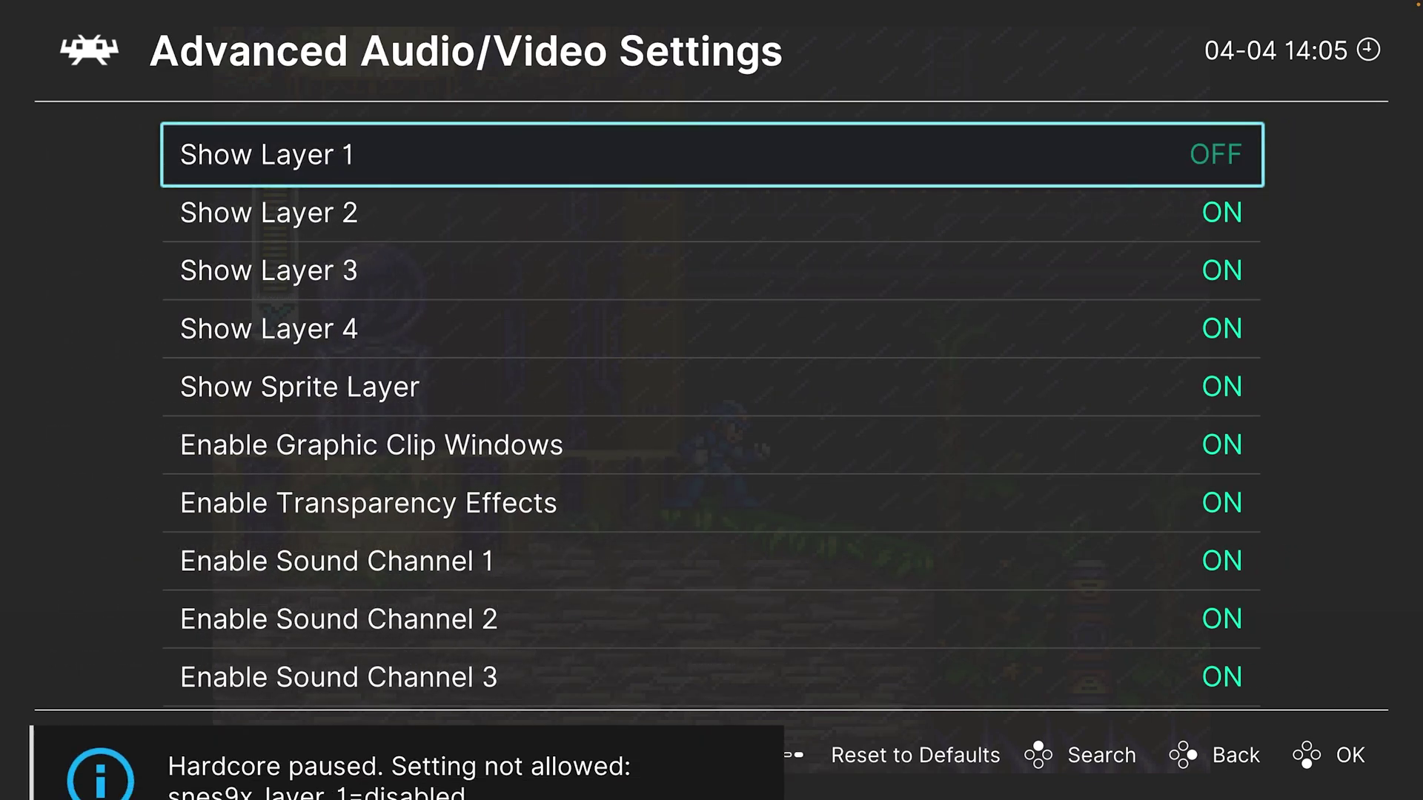
pyautogui.press('F1')
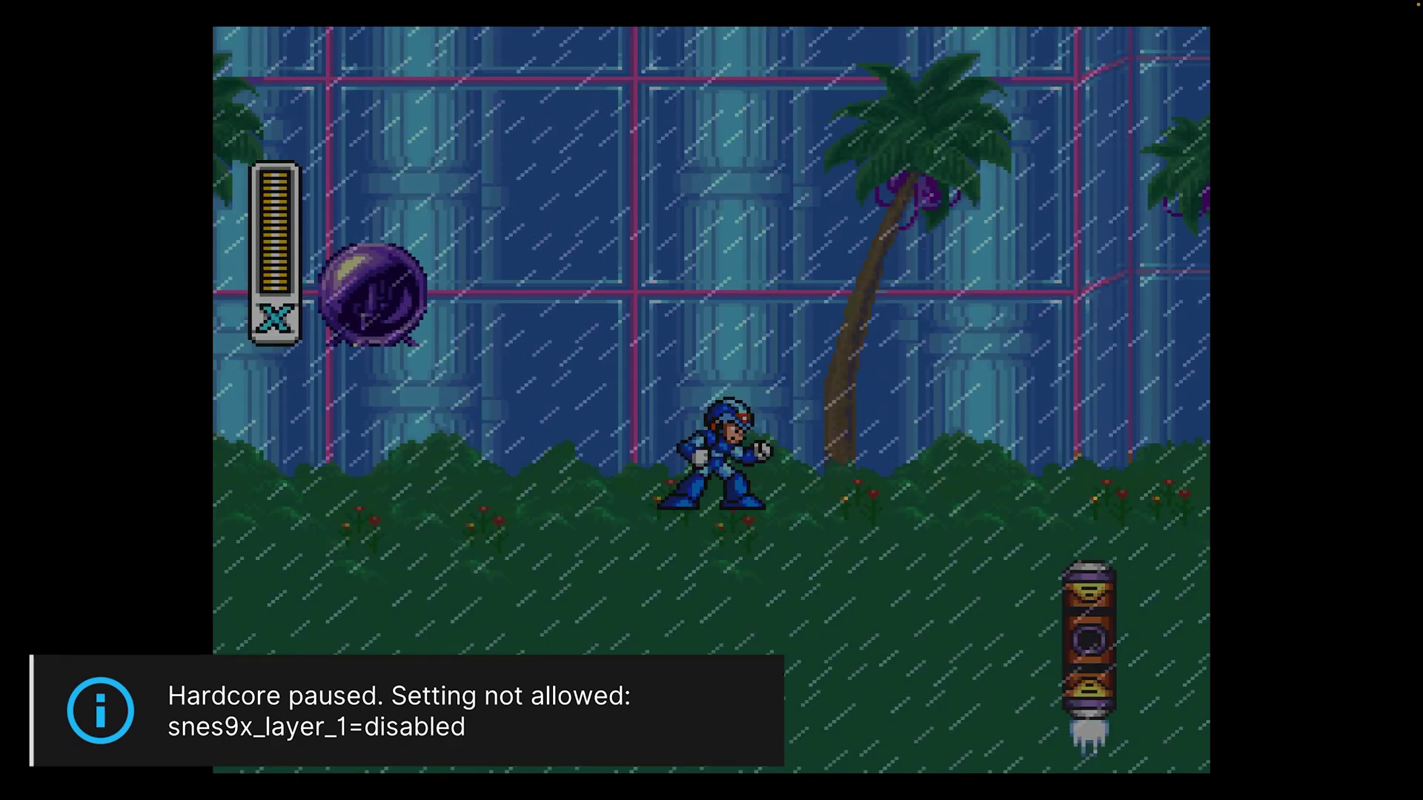
pyautogui.press('F1')
pyautogui.press('F1')
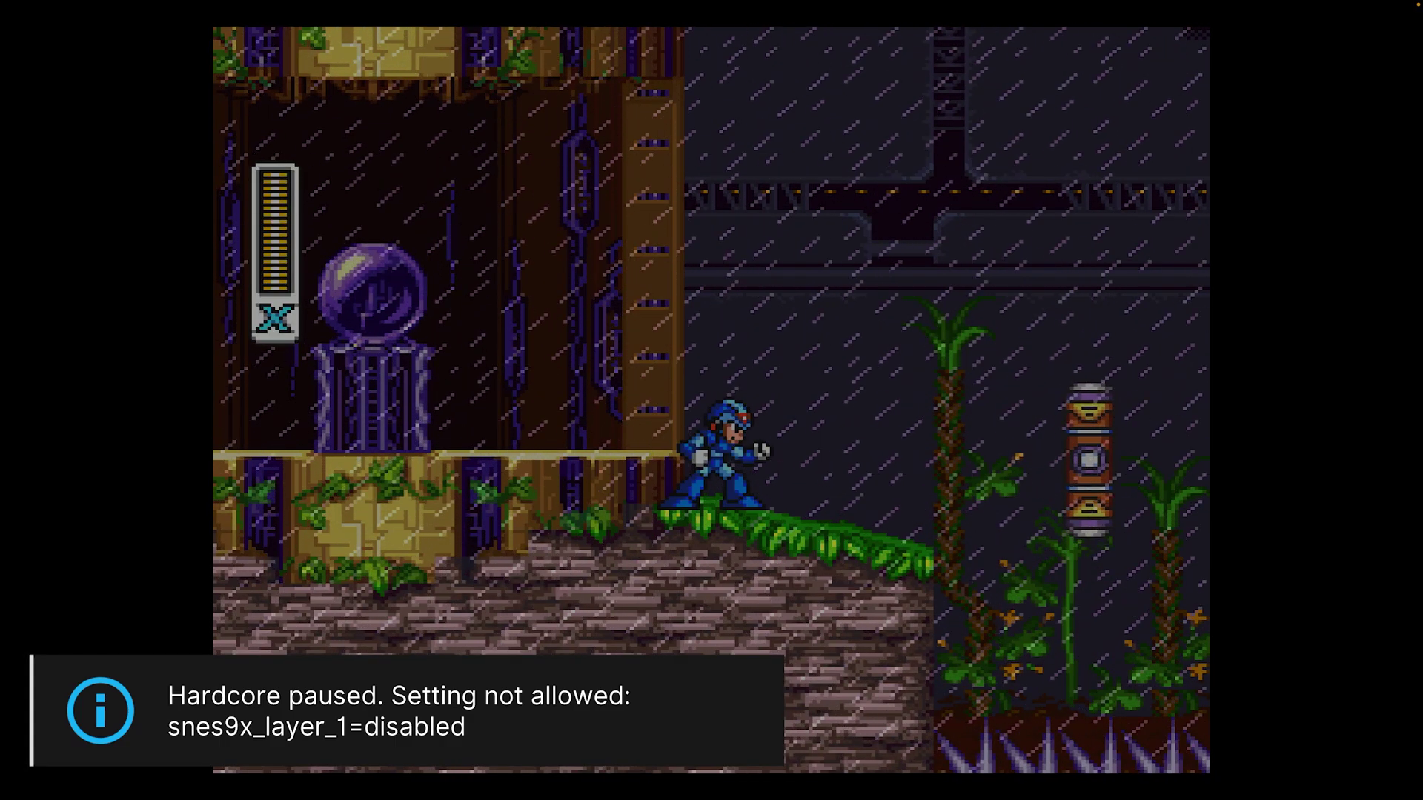
# Step: Go through Show Layer 2 and Show Layer 3, checking the game picture in between
pyautogui.press('F1')
pyautogui.press('Down')
pyautogui.press('F1')
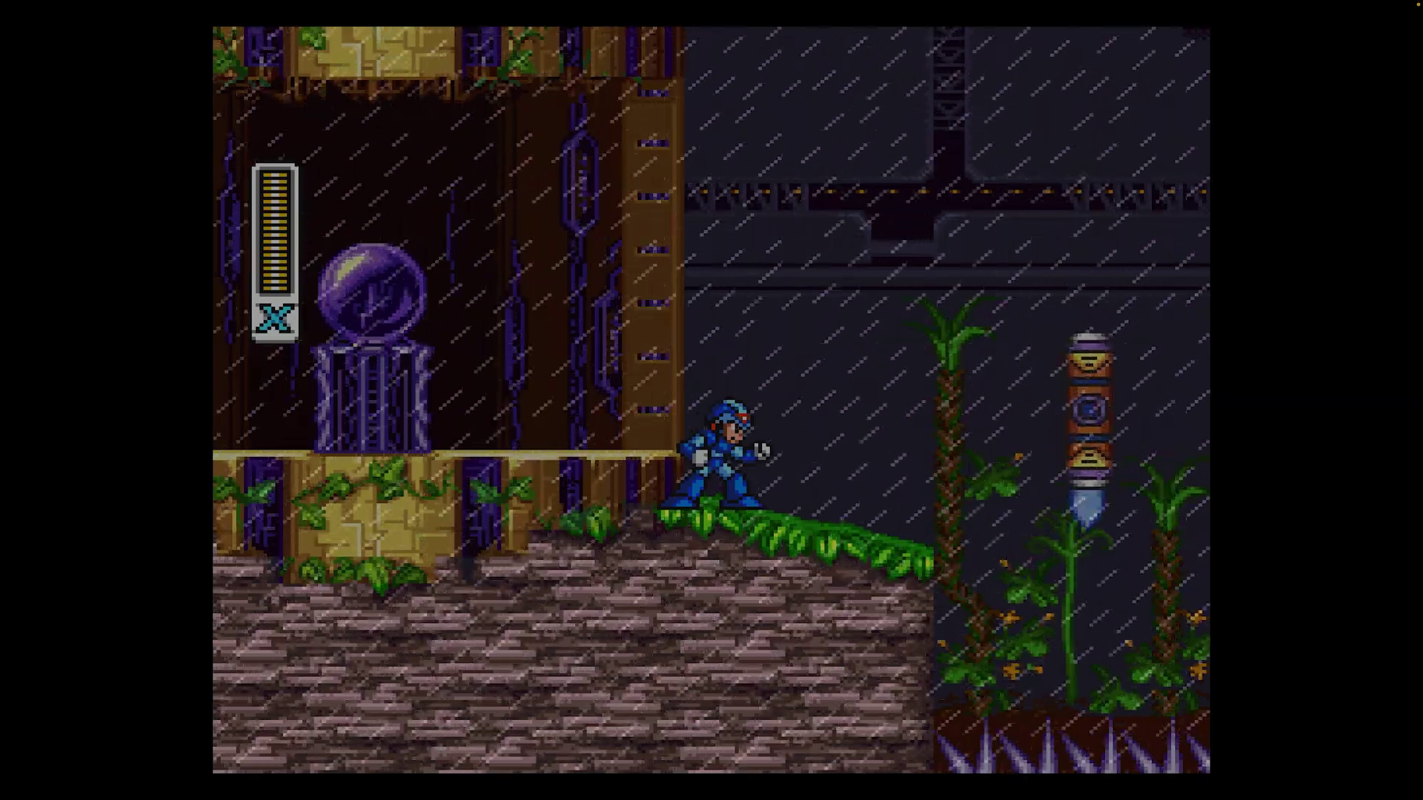
pyautogui.press('F1')
pyautogui.press('Down')
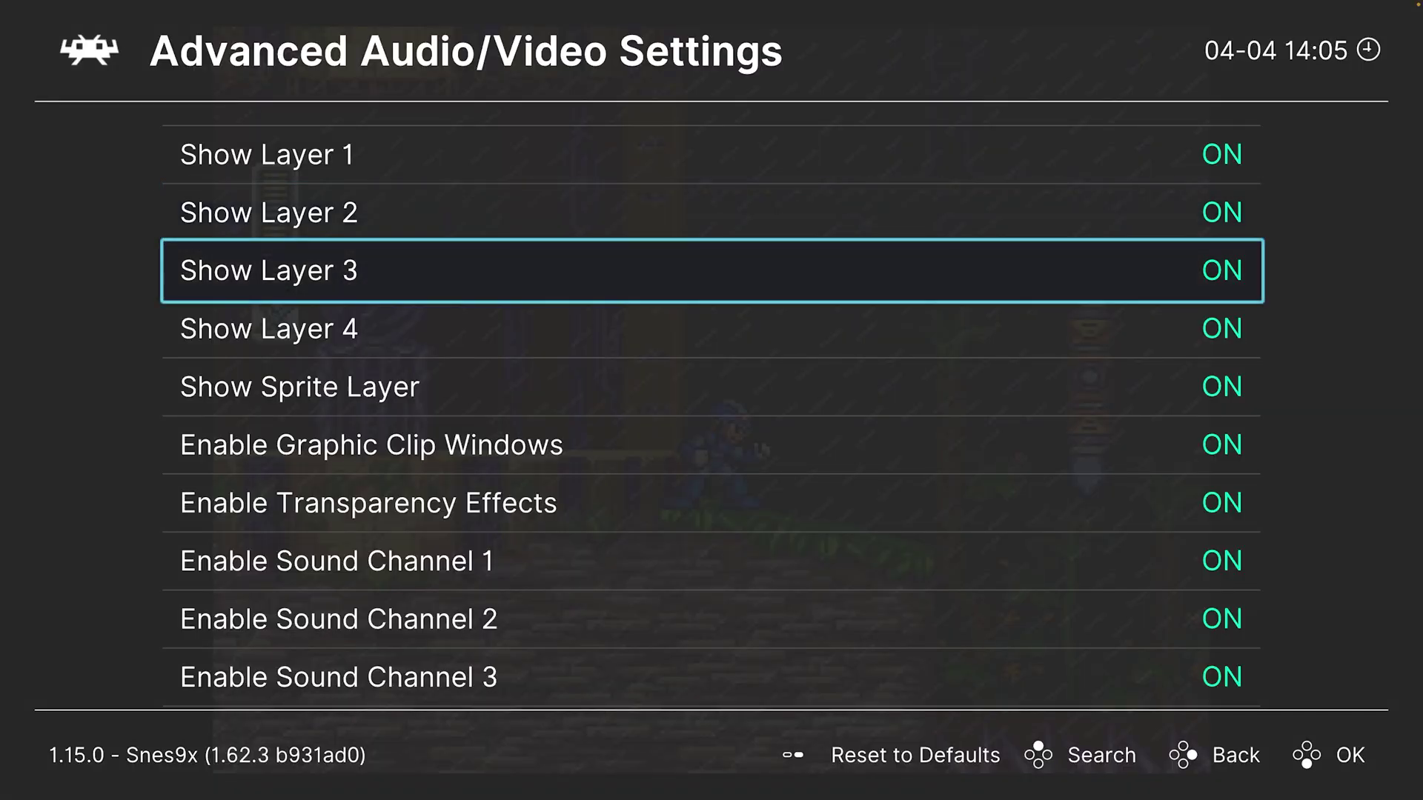
pyautogui.press('F1')
pyautogui.press('F1')
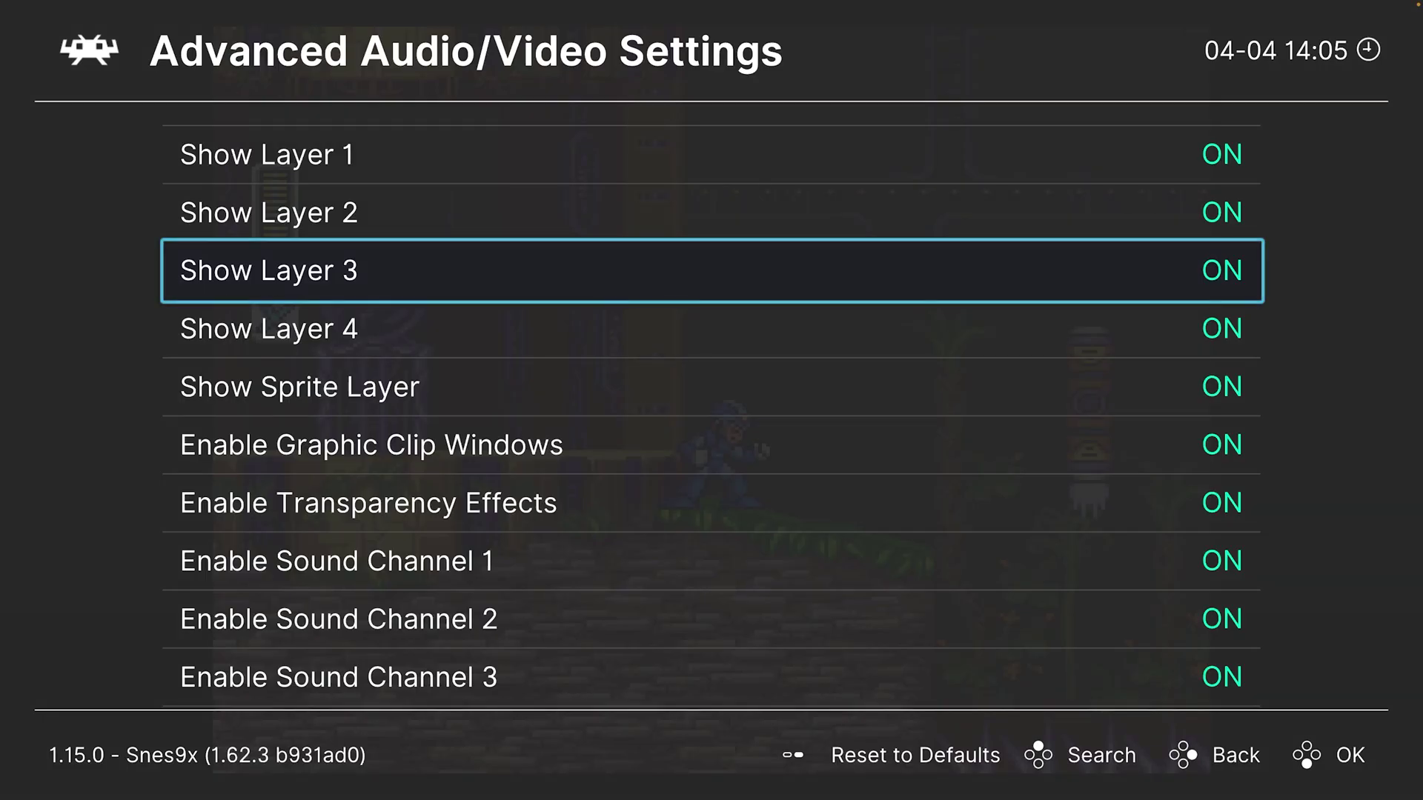
# Step: Switch Show Sprite Layer OFF, check the game picture, and switch it back ON
pyautogui.press('Down')
pyautogui.press('Down')
pyautogui.press('Return')
pyautogui.press('F1')
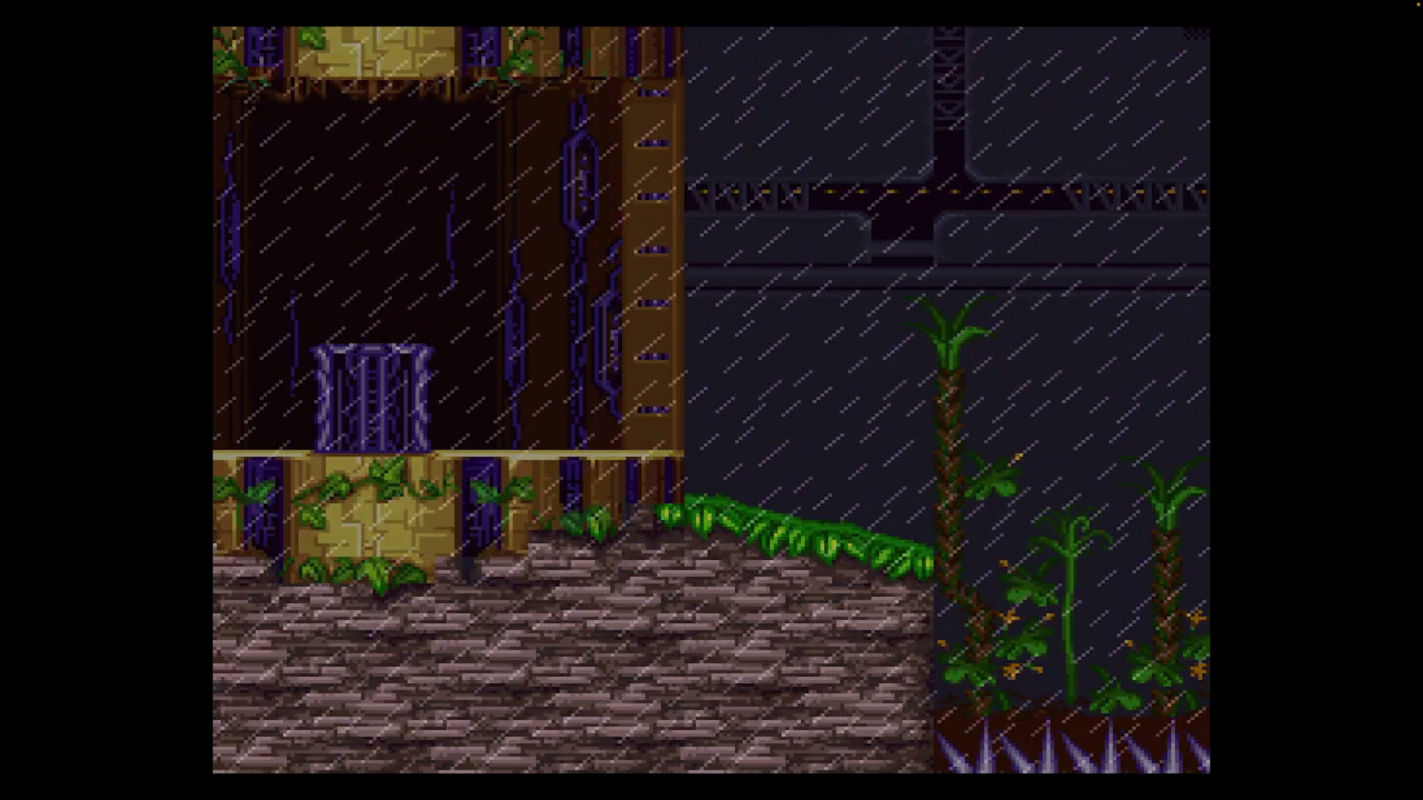
pyautogui.press('F1')
# Step: Examine the graphic clip window, transparency and sound channel options, and return to the Core Options
pyautogui.press('Down')
pyautogui.press('Down')
pyautogui.press('Down')
pyautogui.press('Down')
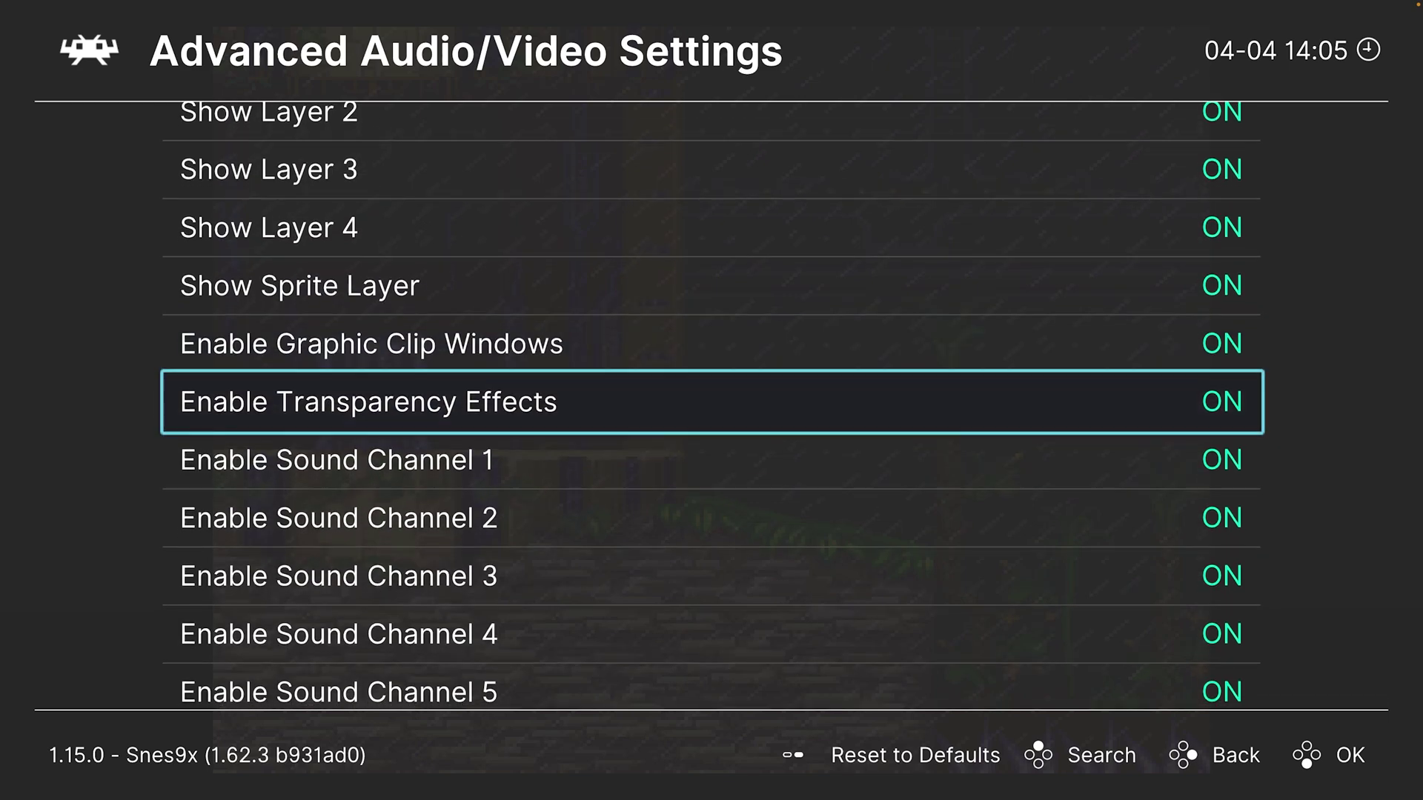
pyautogui.press('Down')
pyautogui.press('Down')
pyautogui.press('Down')
pyautogui.press('Down')
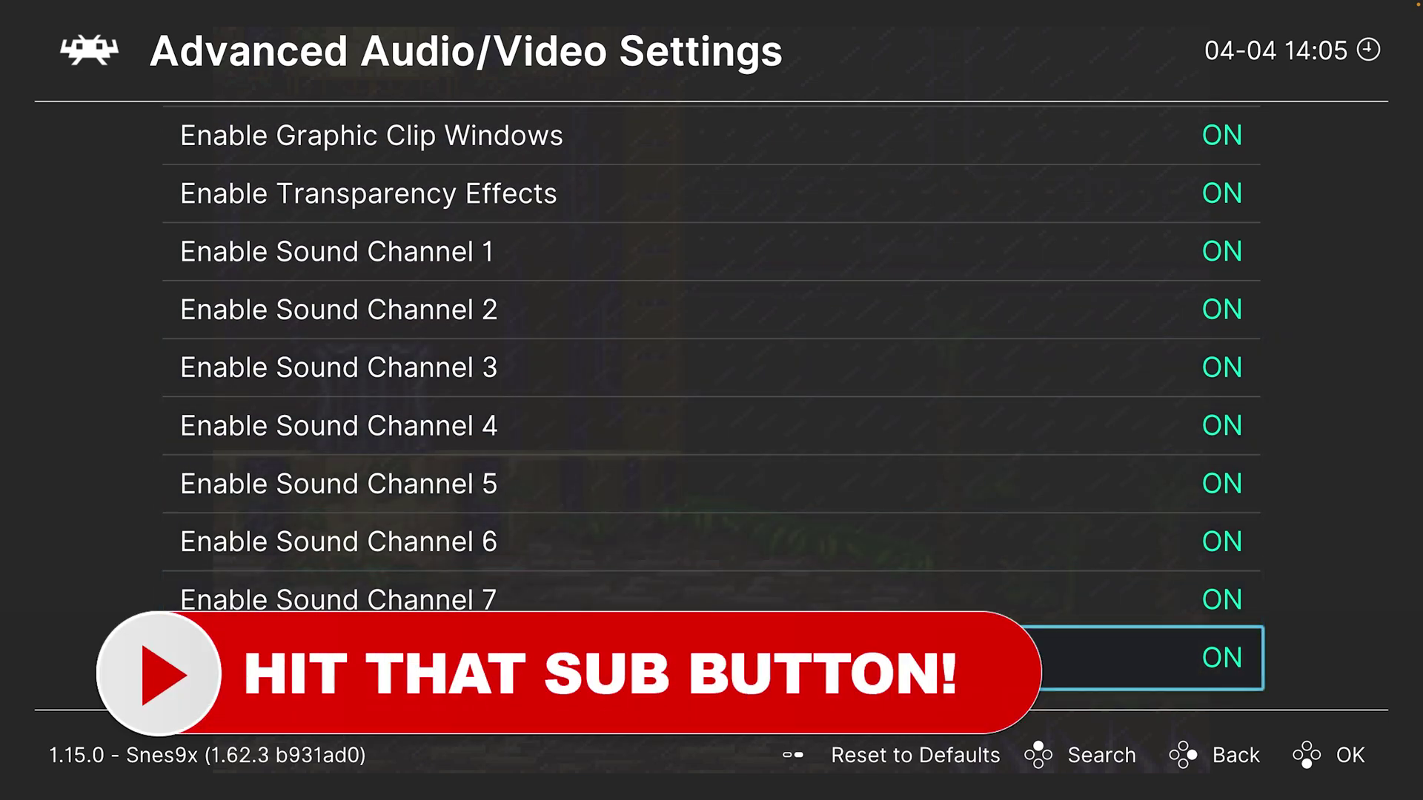
pyautogui.press('Up')
pyautogui.press('Up')
pyautogui.press('Up')
pyautogui.press('Up')
pyautogui.press('Up')
pyautogui.press('Up')
pyautogui.press('Up')
pyautogui.press('Up')
pyautogui.press('Up')
pyautogui.press('Up')
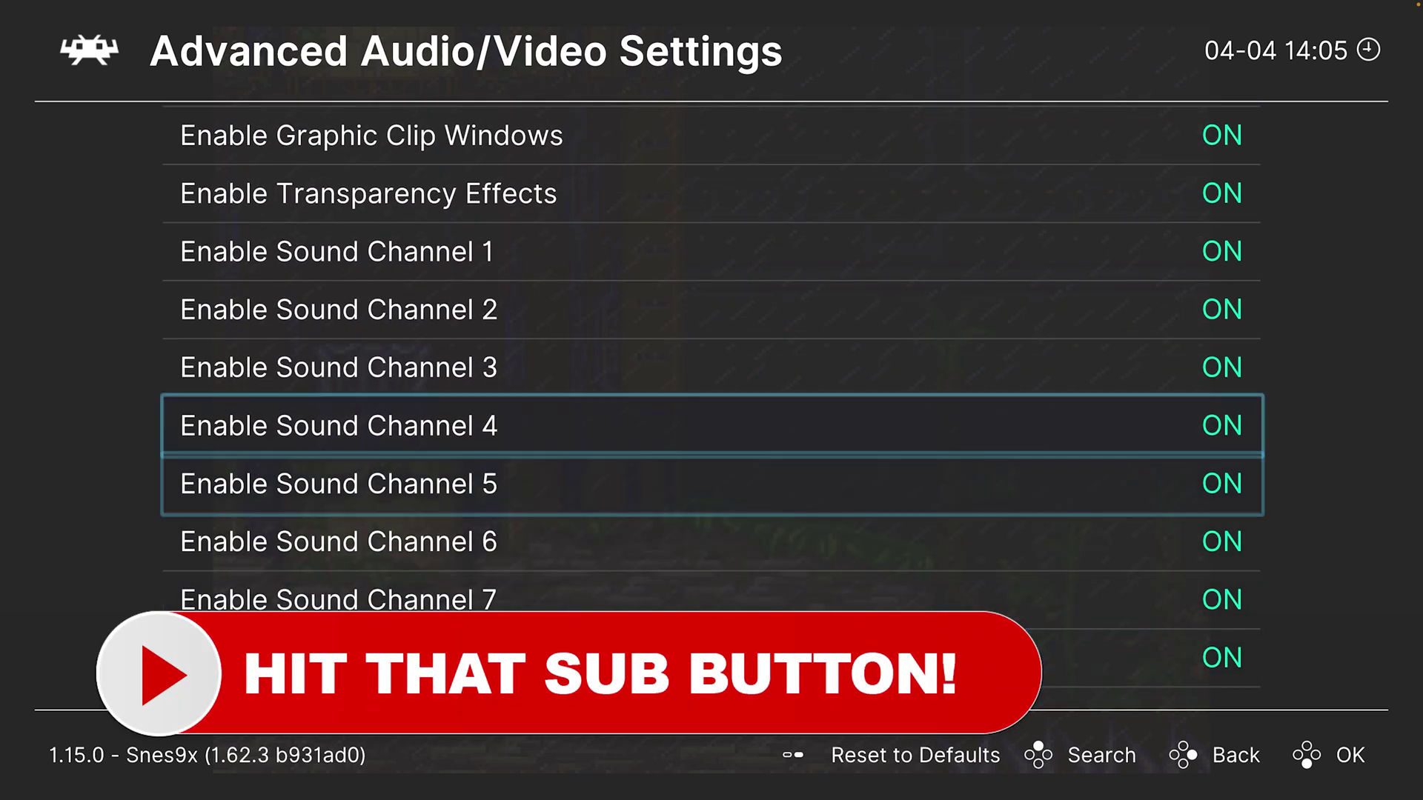
pyautogui.press('Up')
pyautogui.press('Up')
pyautogui.press('Up')
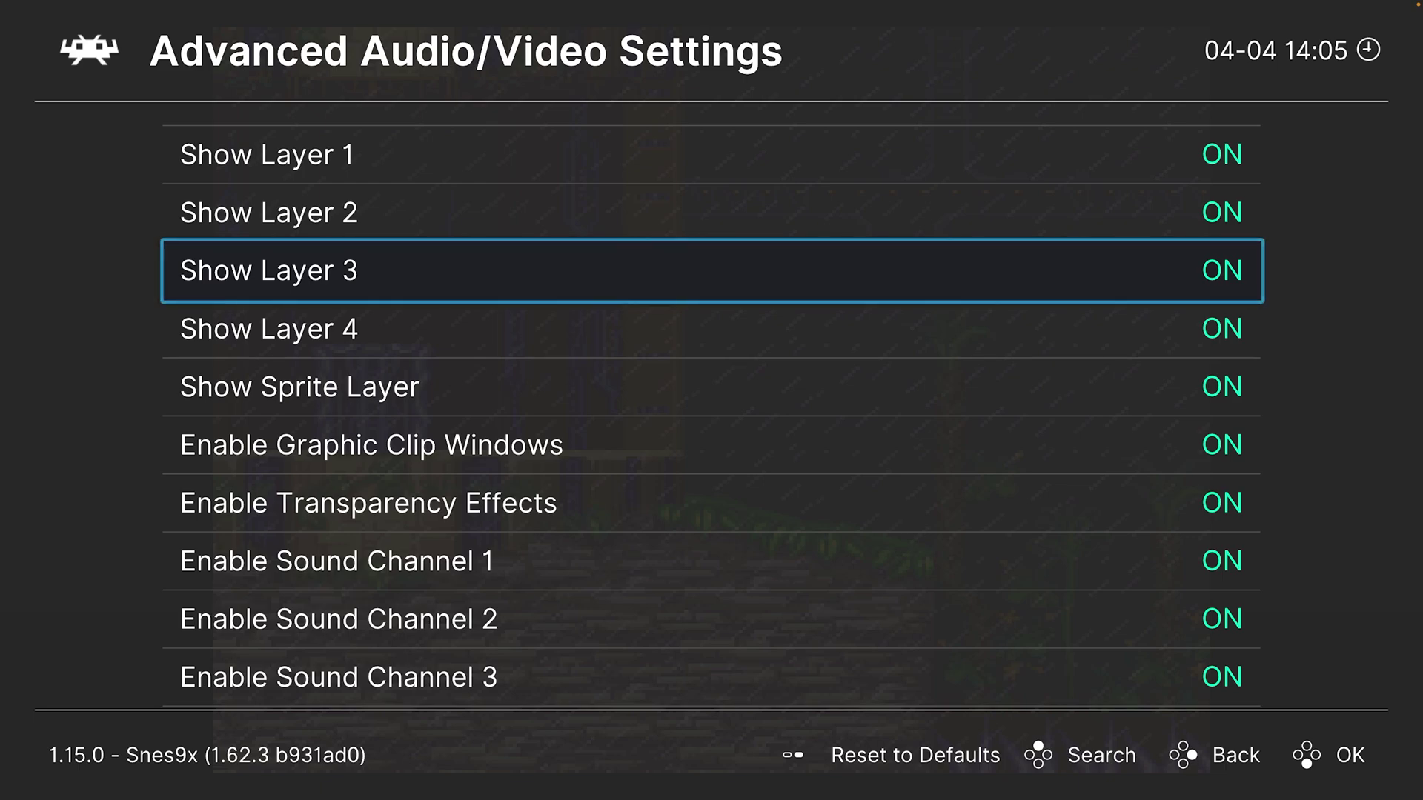
pyautogui.press('BackSpace')
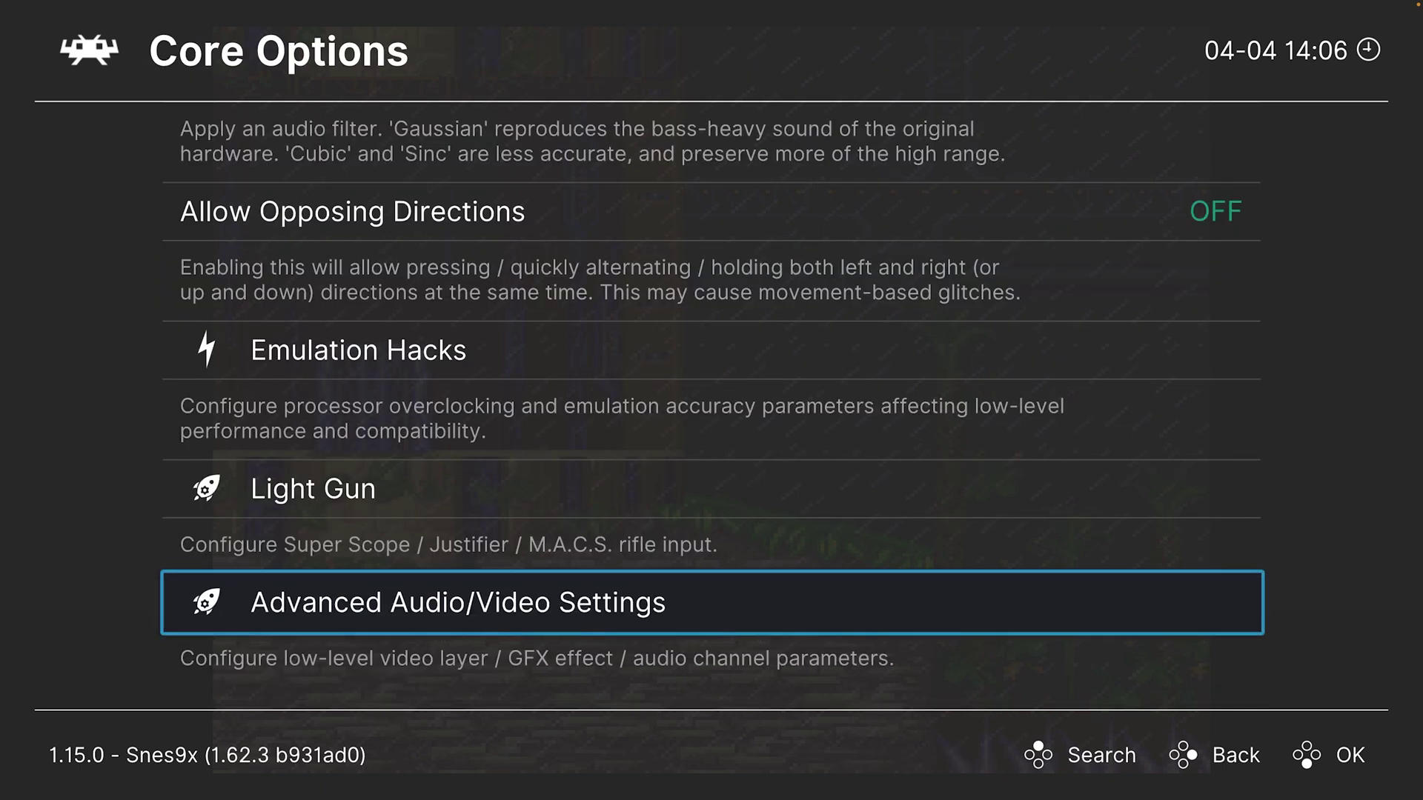
# Step: Open Manage Core Options from the start of the Core Options and examine the entries for saving game and content directory options
pyautogui.press('Down')
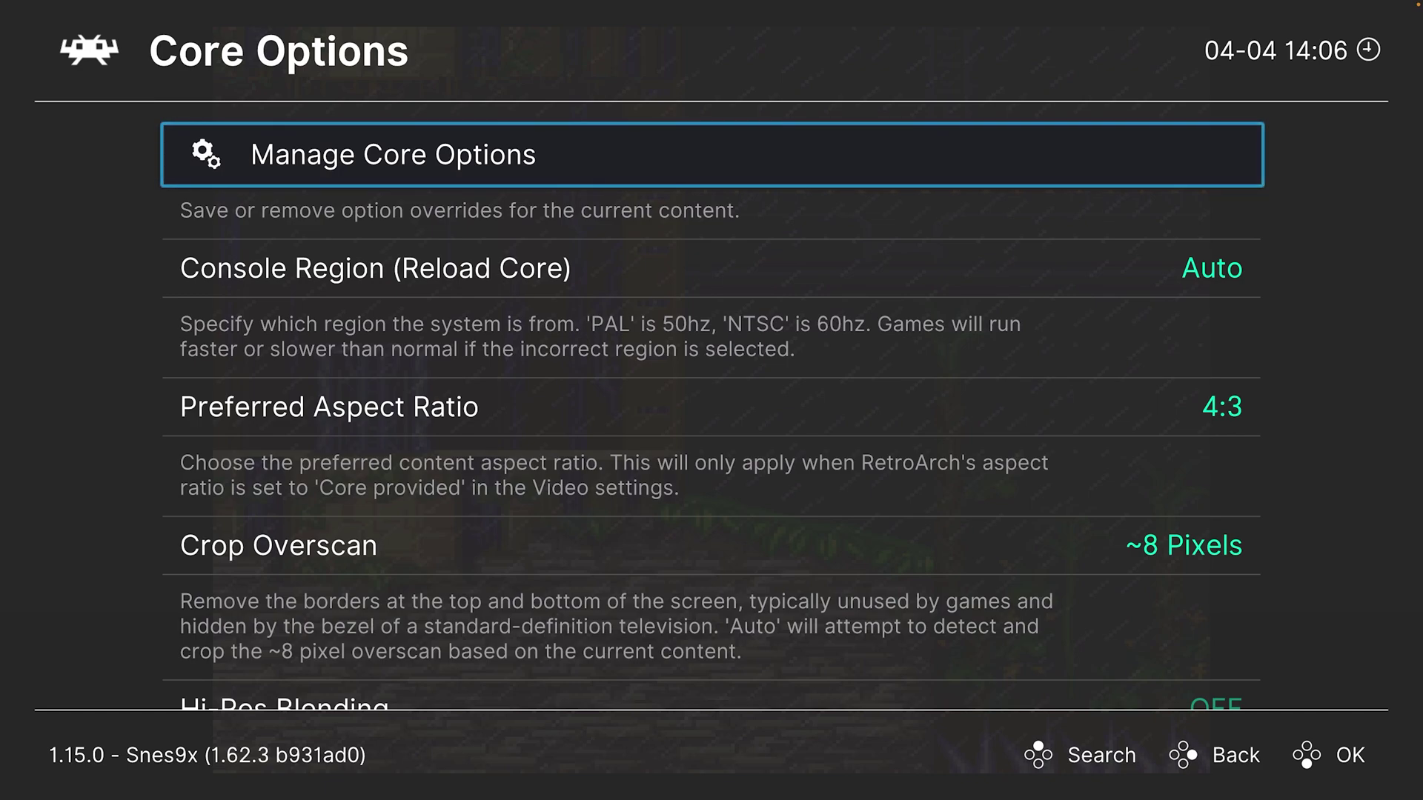
pyautogui.press('Return')
pyautogui.press('Down')
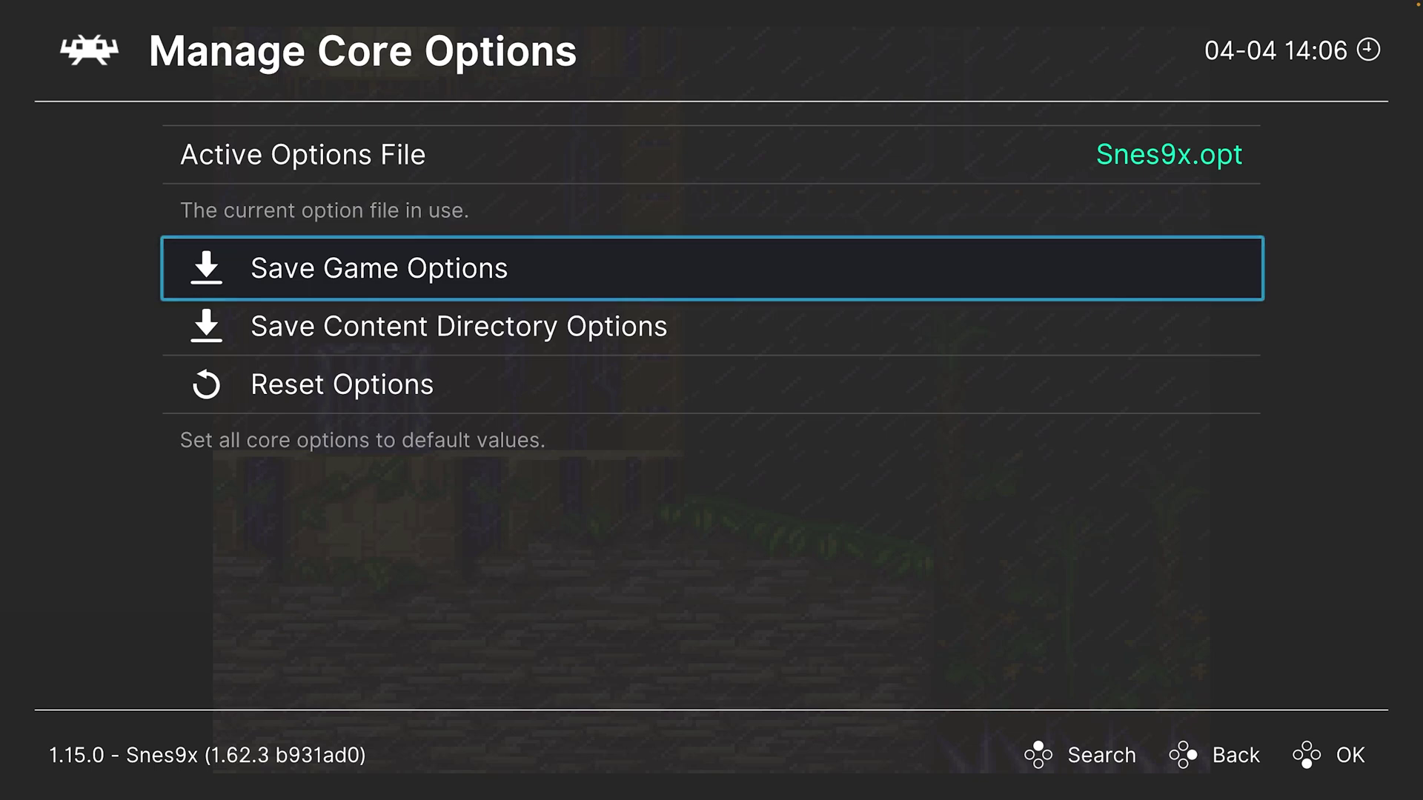
pyautogui.press('F1')
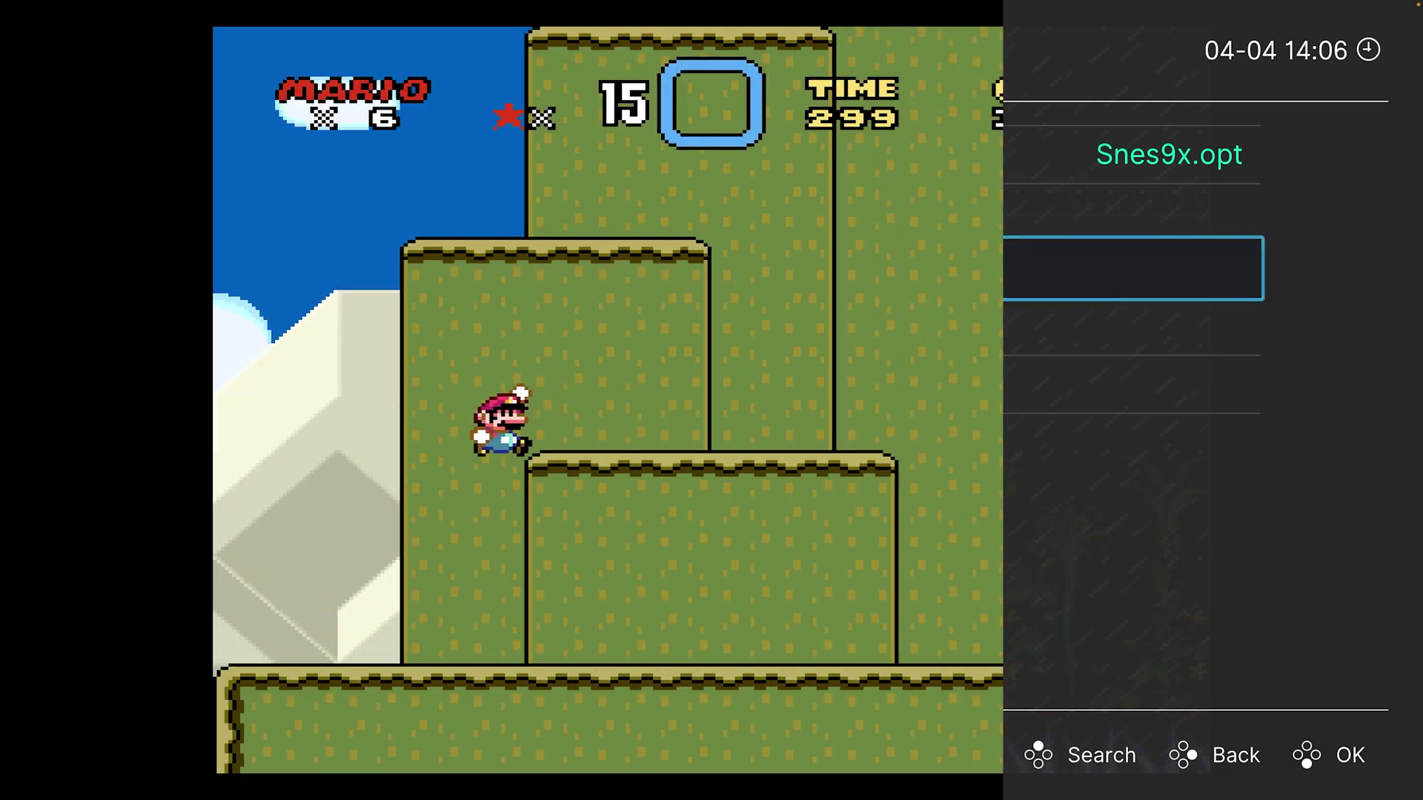
pyautogui.press('Right')
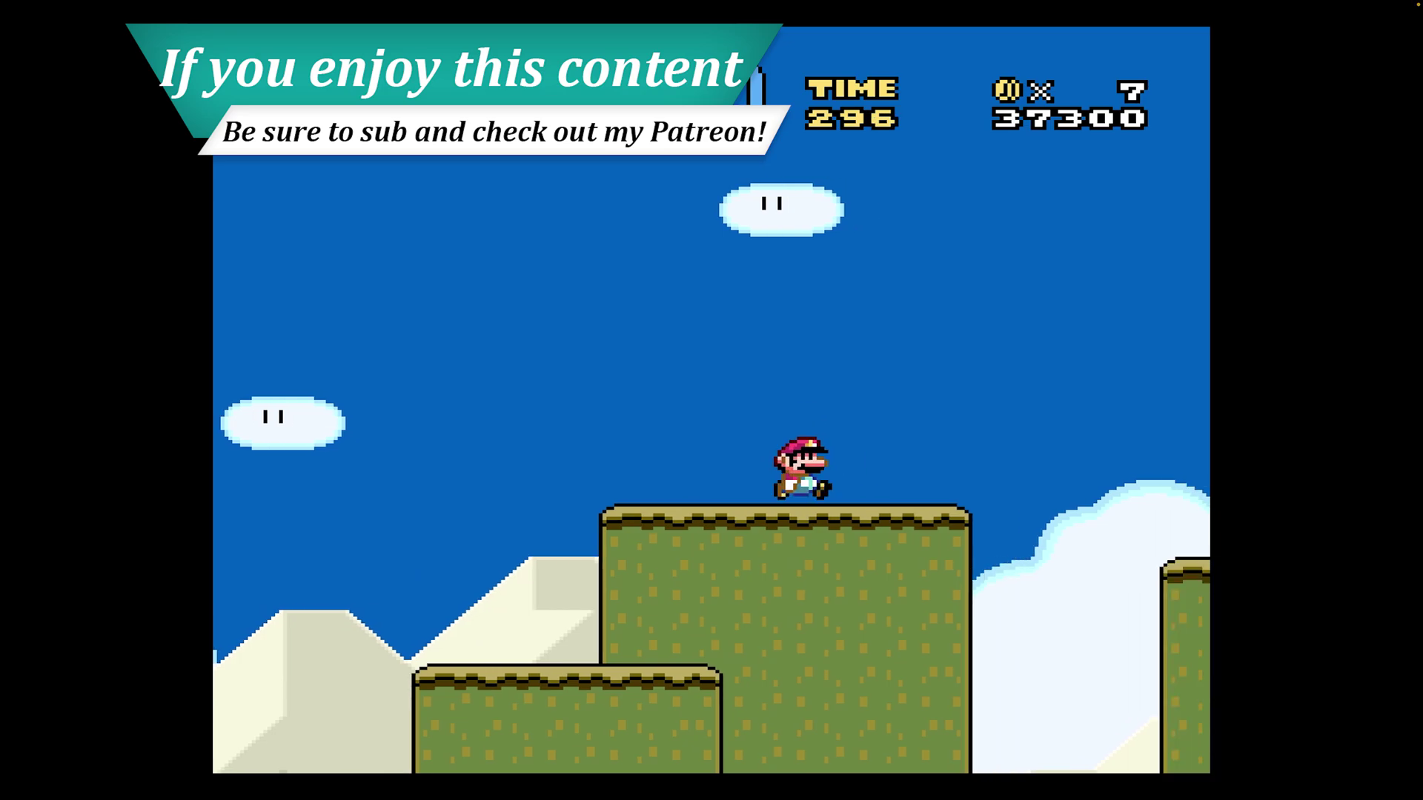
pyautogui.press('z')
pyautogui.press('Right')
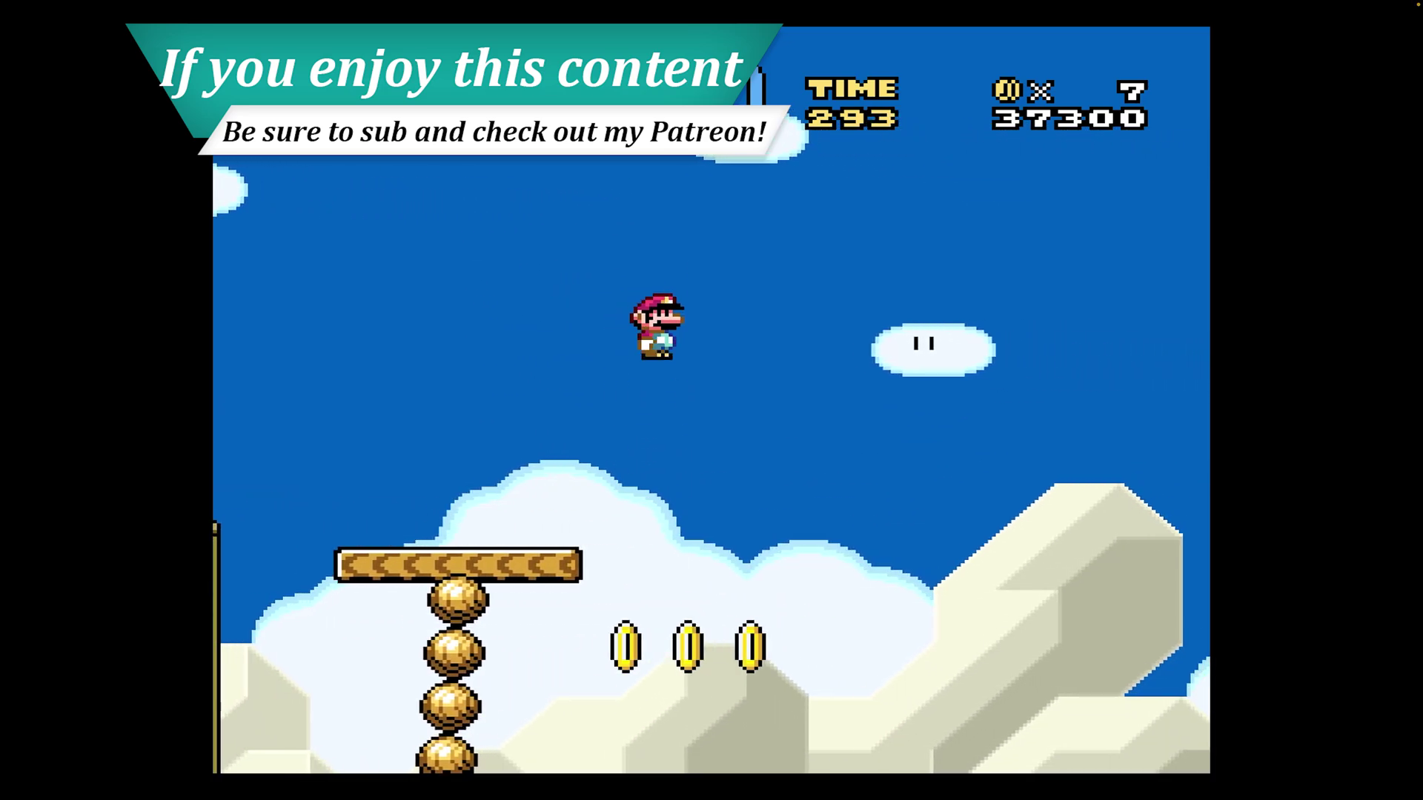
pyautogui.press('Right')
pyautogui.press('z')
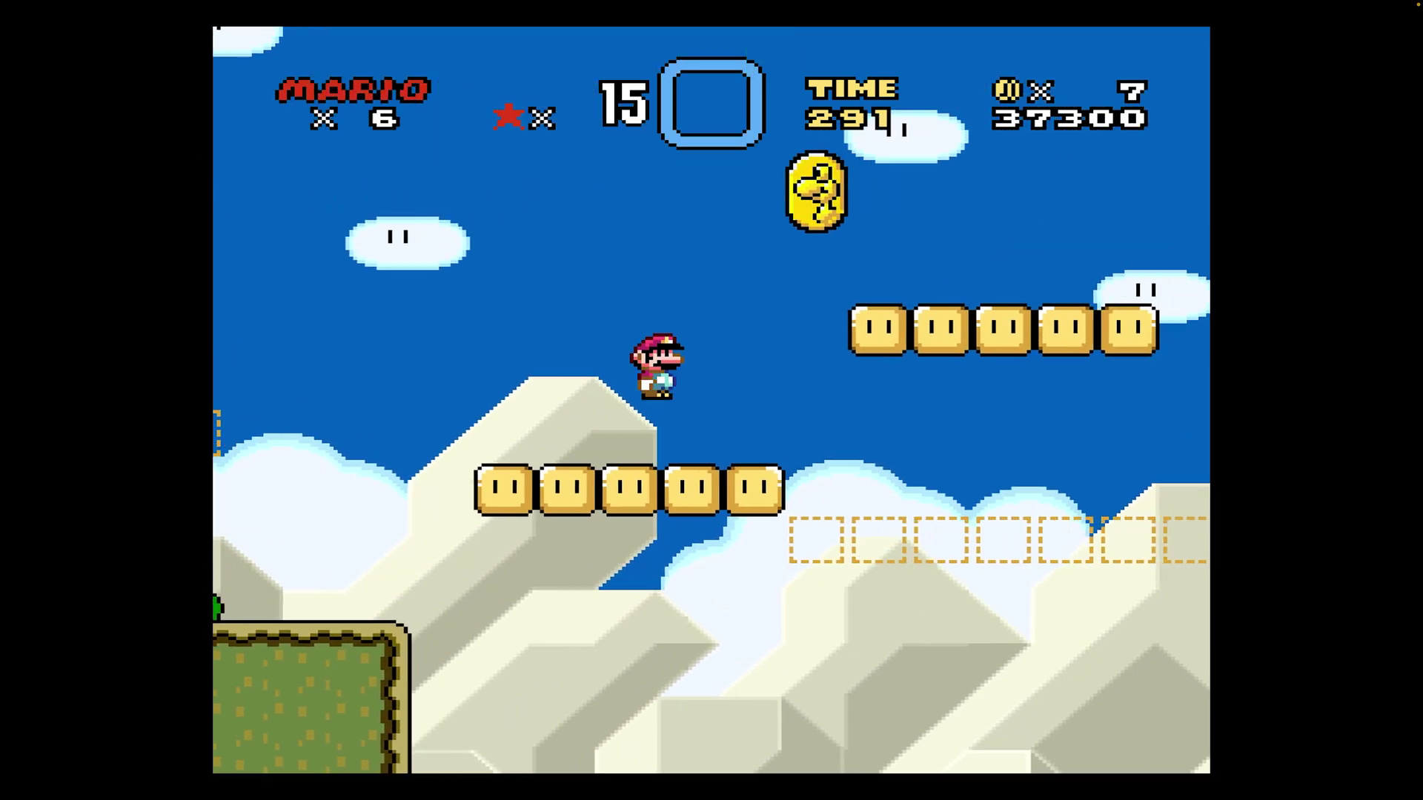
pyautogui.press('z')
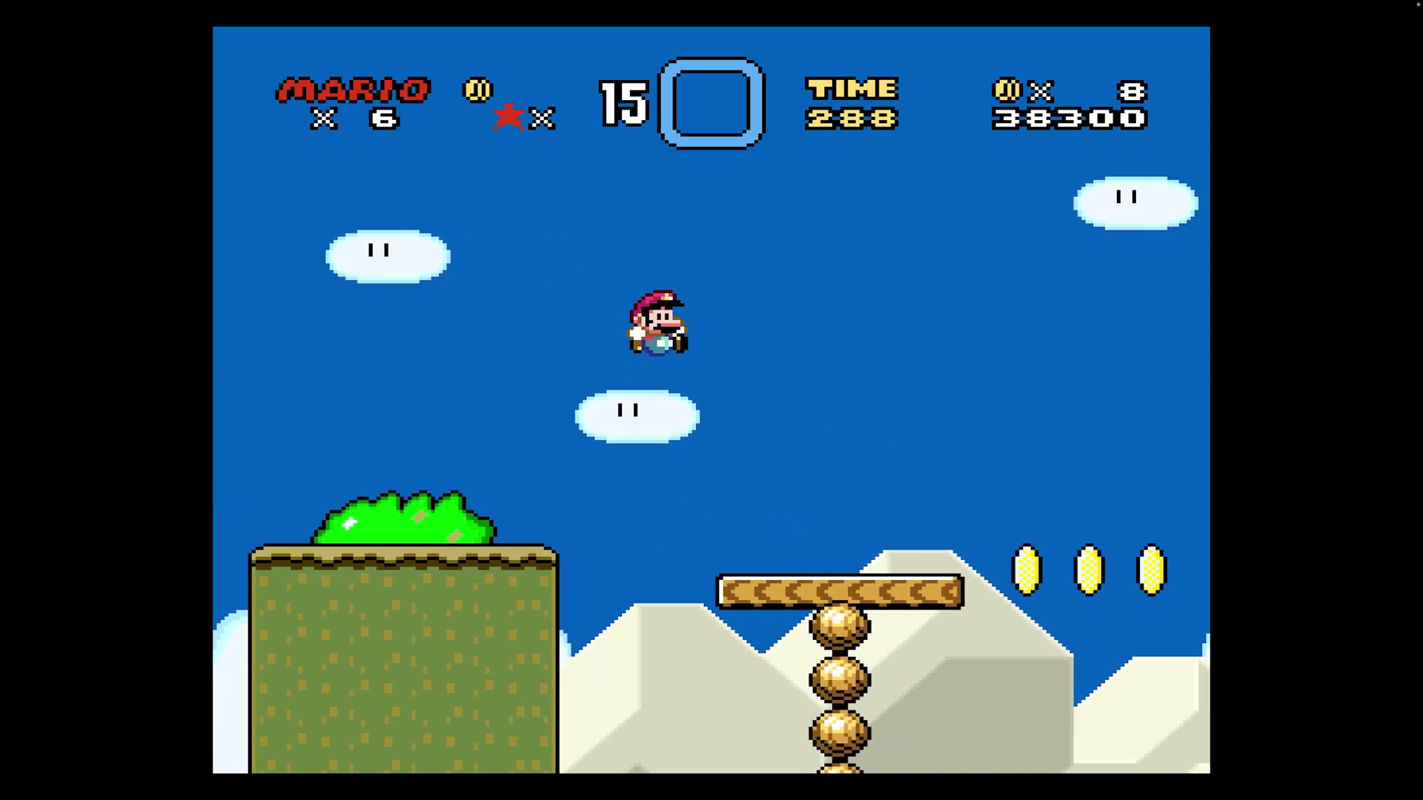
pyautogui.press('Right')
pyautogui.press('z')
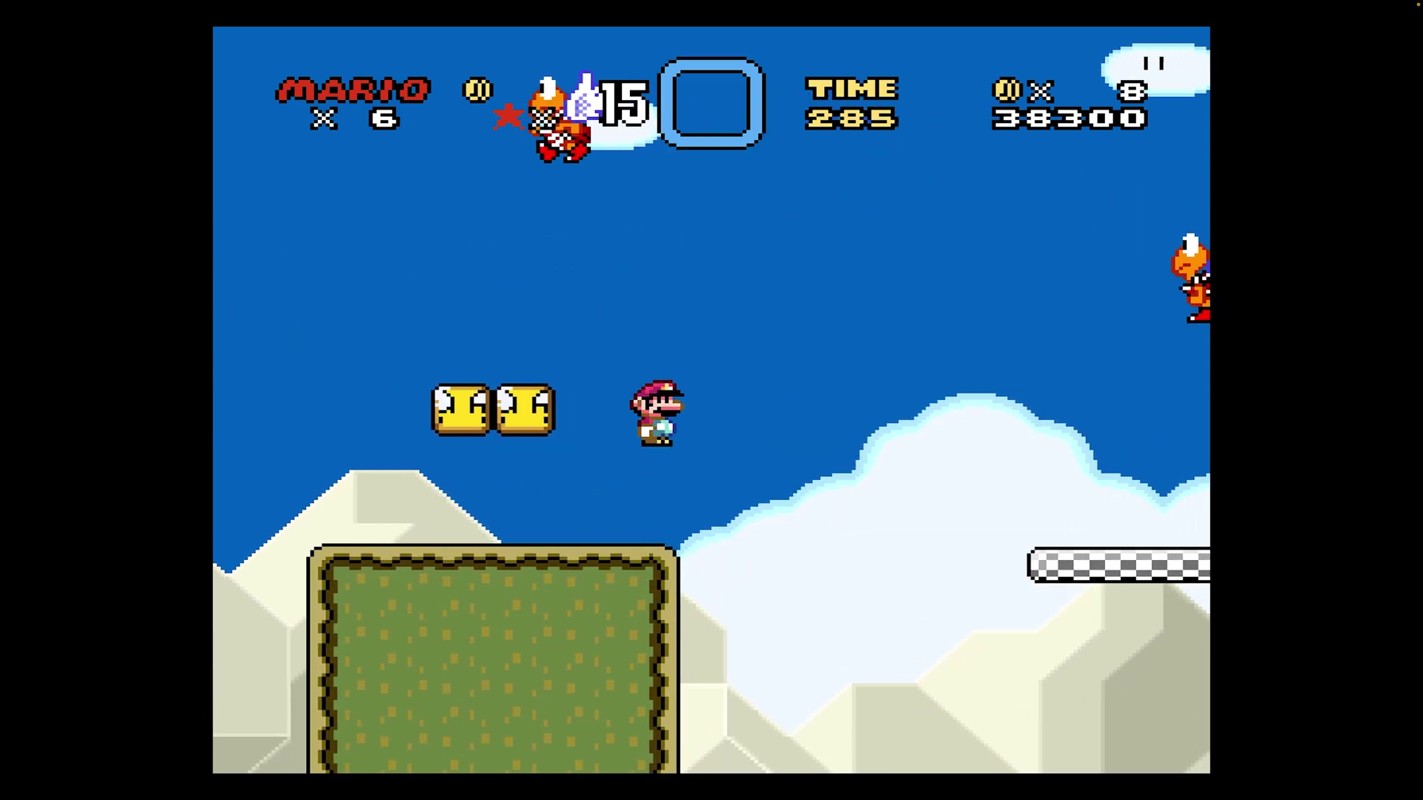
pyautogui.press('Right')
pyautogui.press('z')
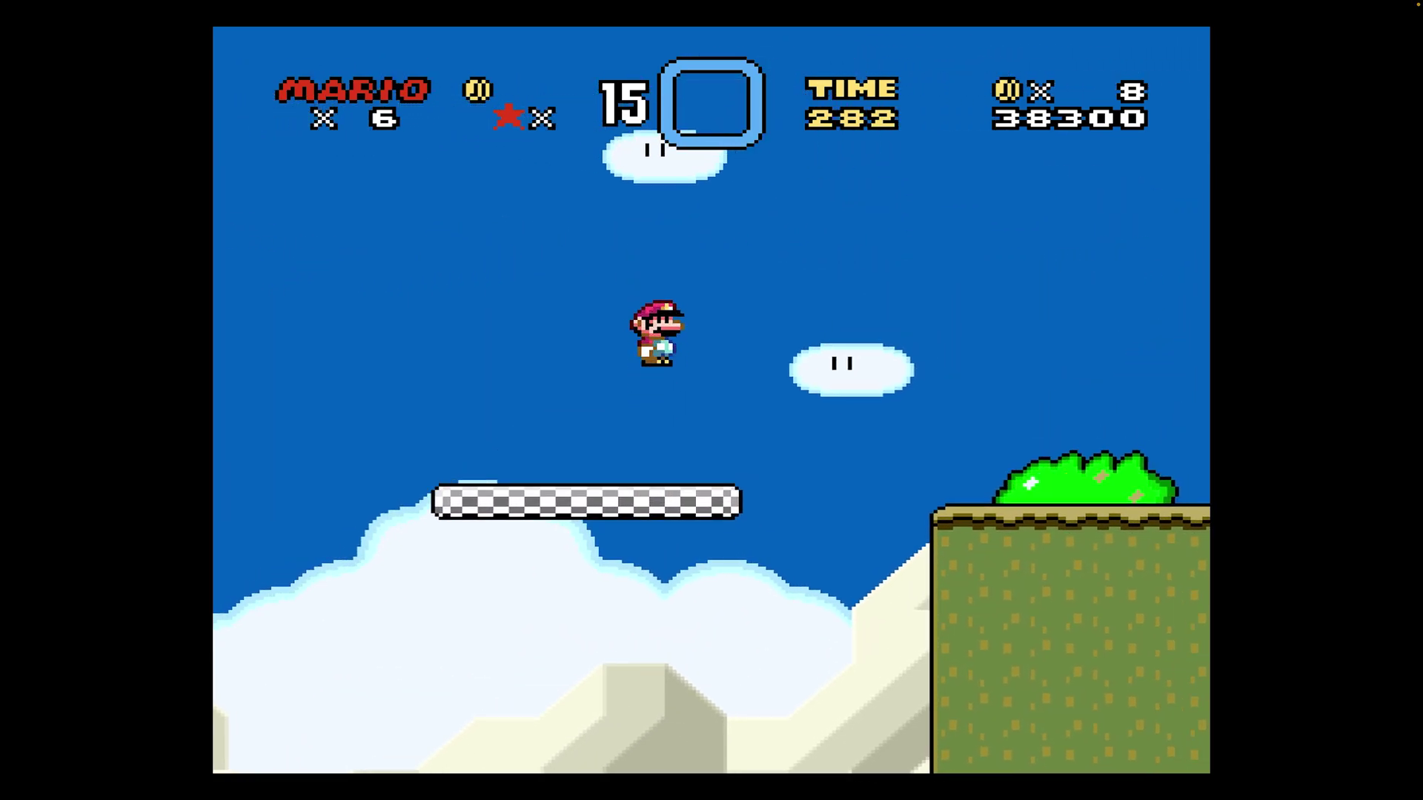
pyautogui.press('Right')
pyautogui.press('z')
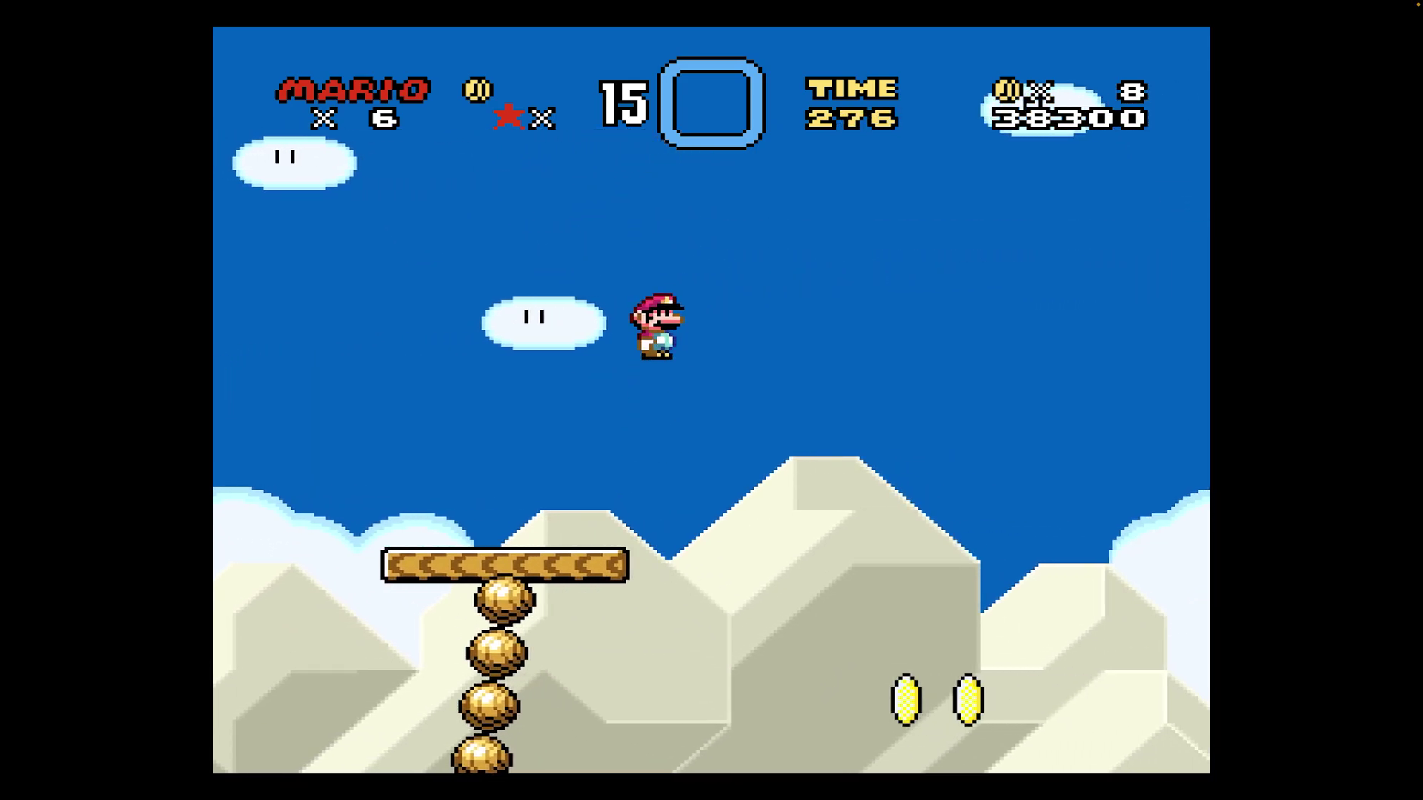
pyautogui.press('Right')
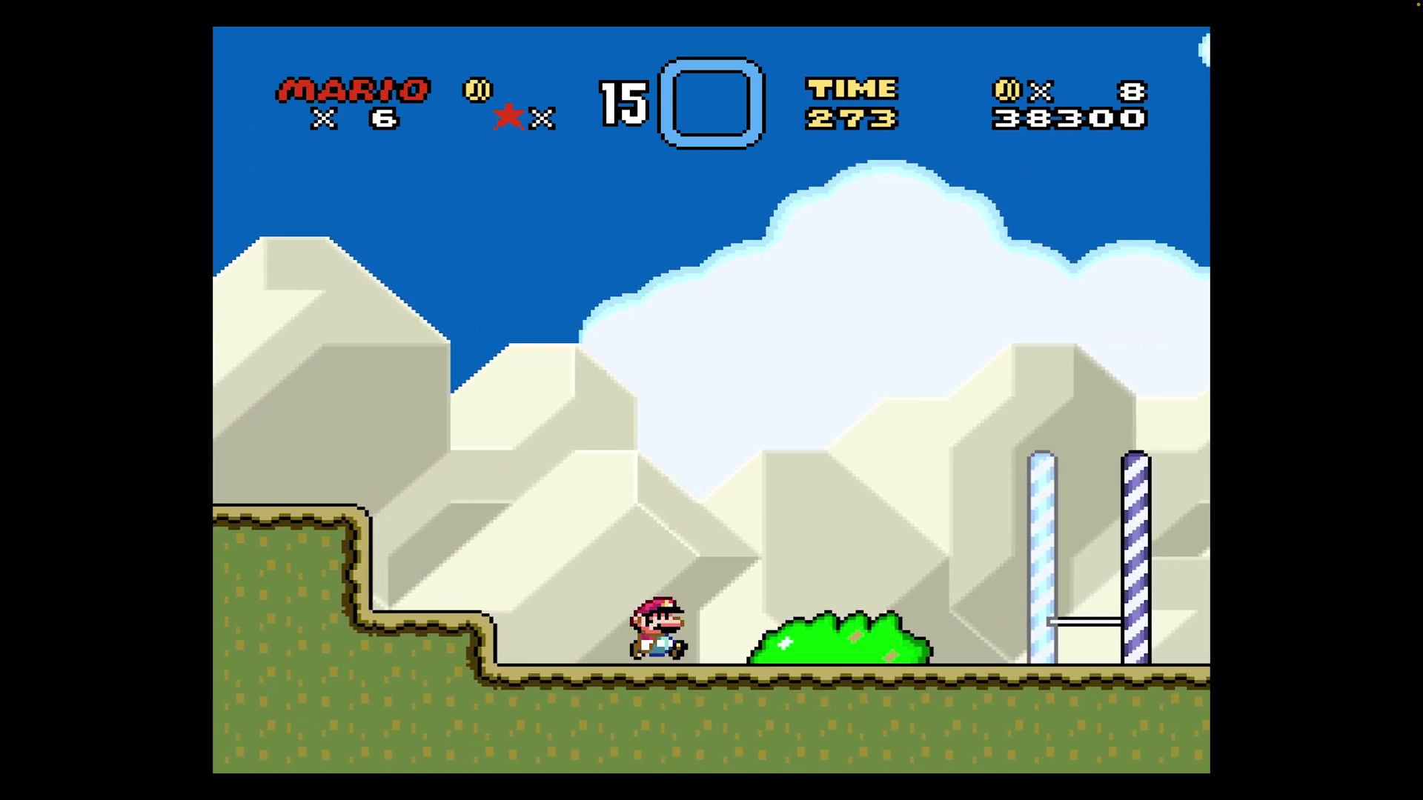
pyautogui.press('Right')
pyautogui.press('z')
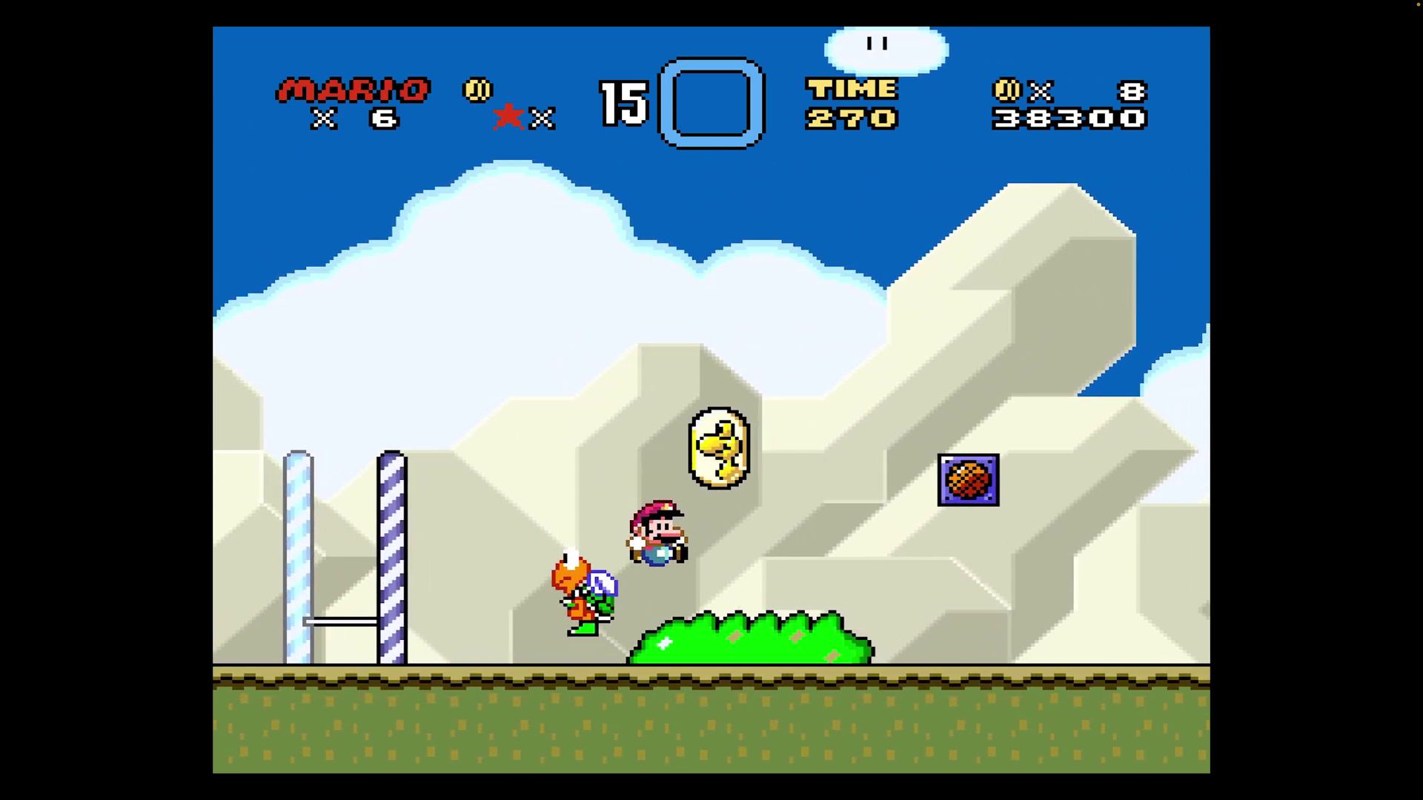
pyautogui.press('Right')
pyautogui.press('z')
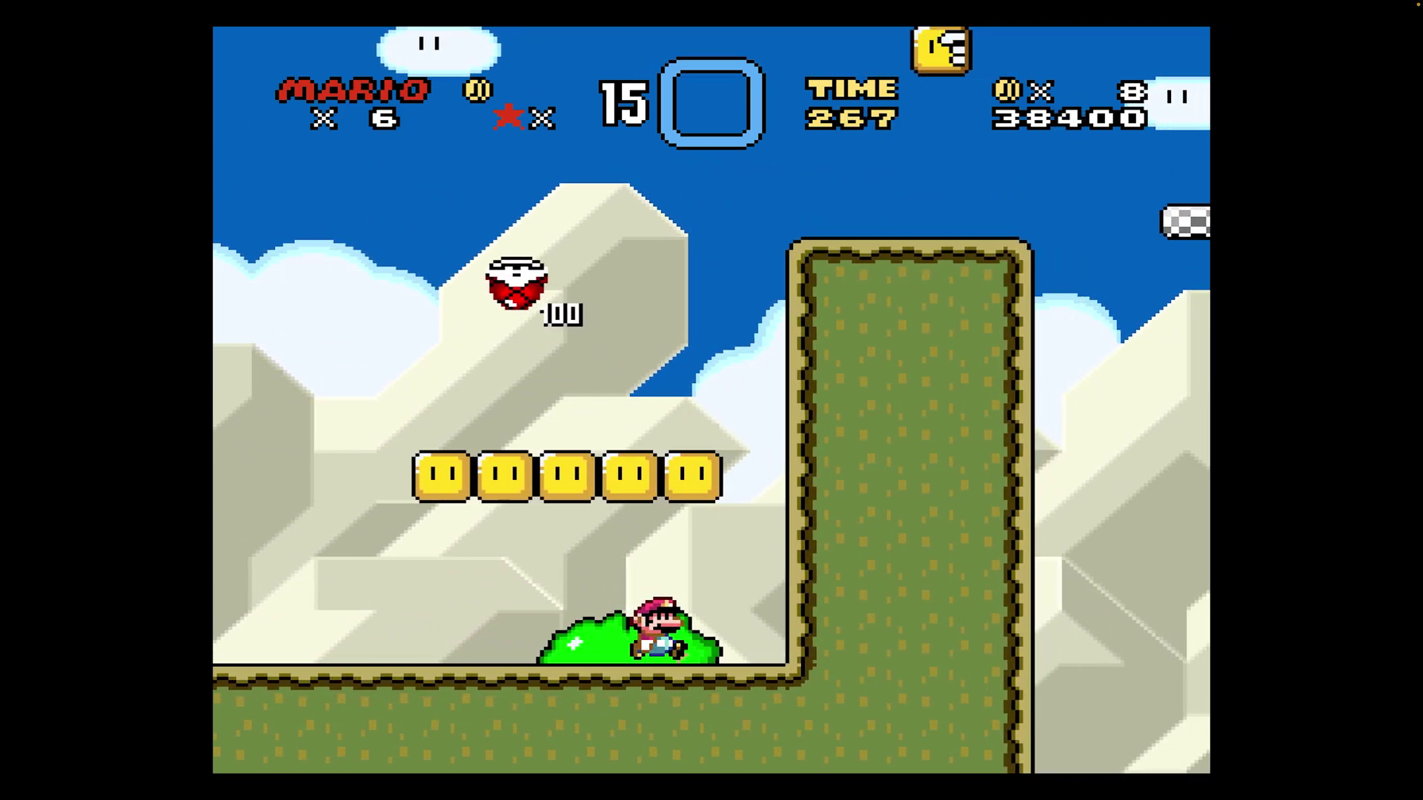
pyautogui.press('Right')
pyautogui.press('z')
pyautogui.press('Right')
pyautogui.press('z')
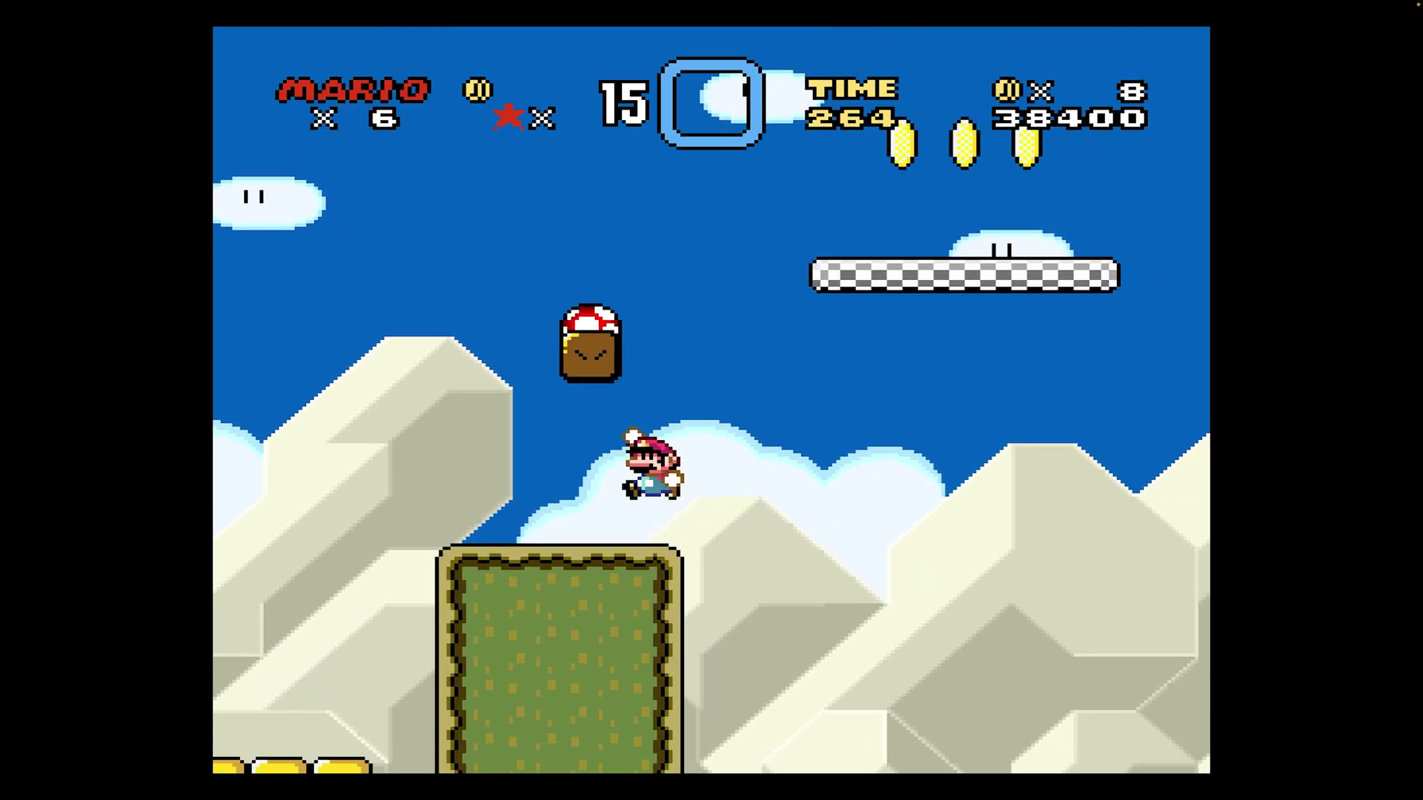
pyautogui.press('Right')
pyautogui.press('z')
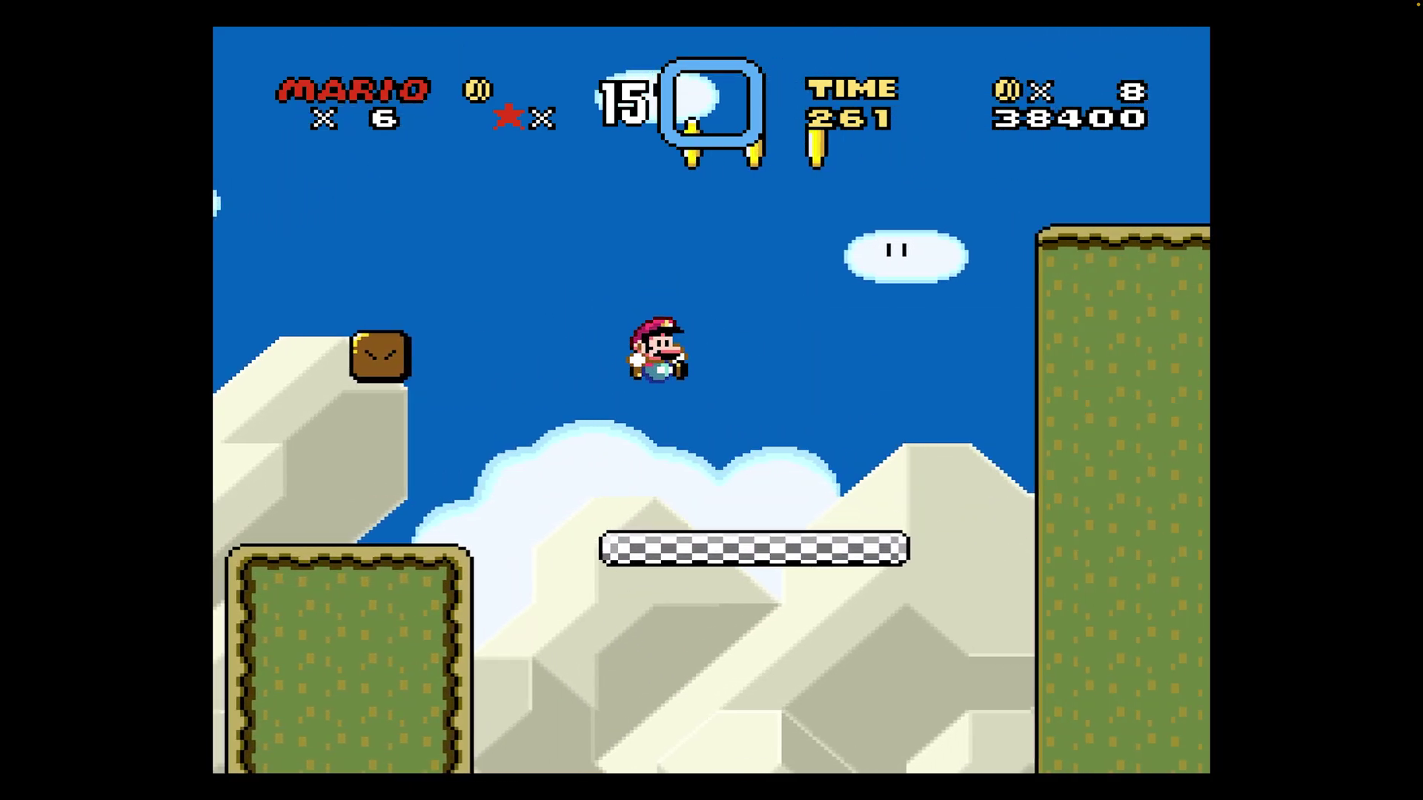
pyautogui.press('Right')
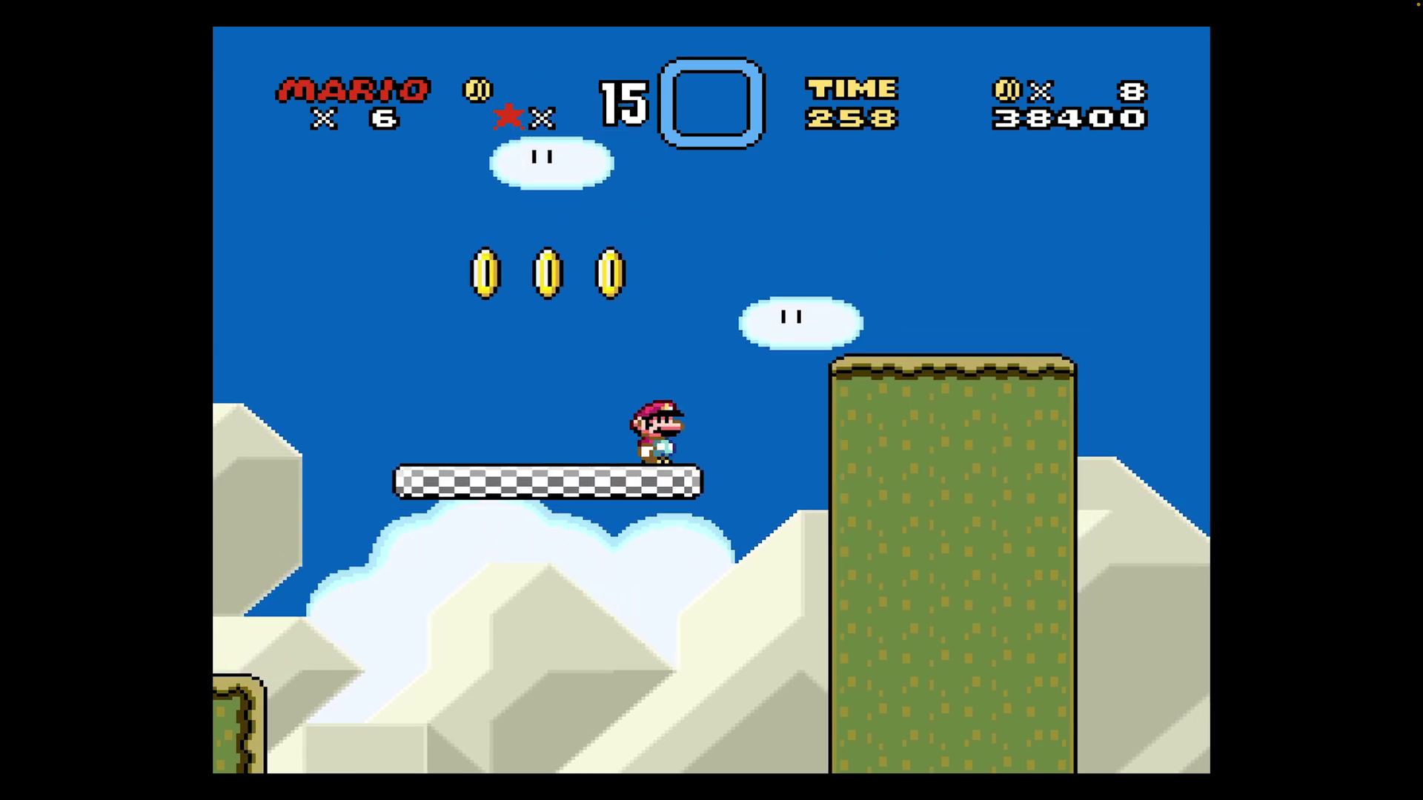
pyautogui.press('z')
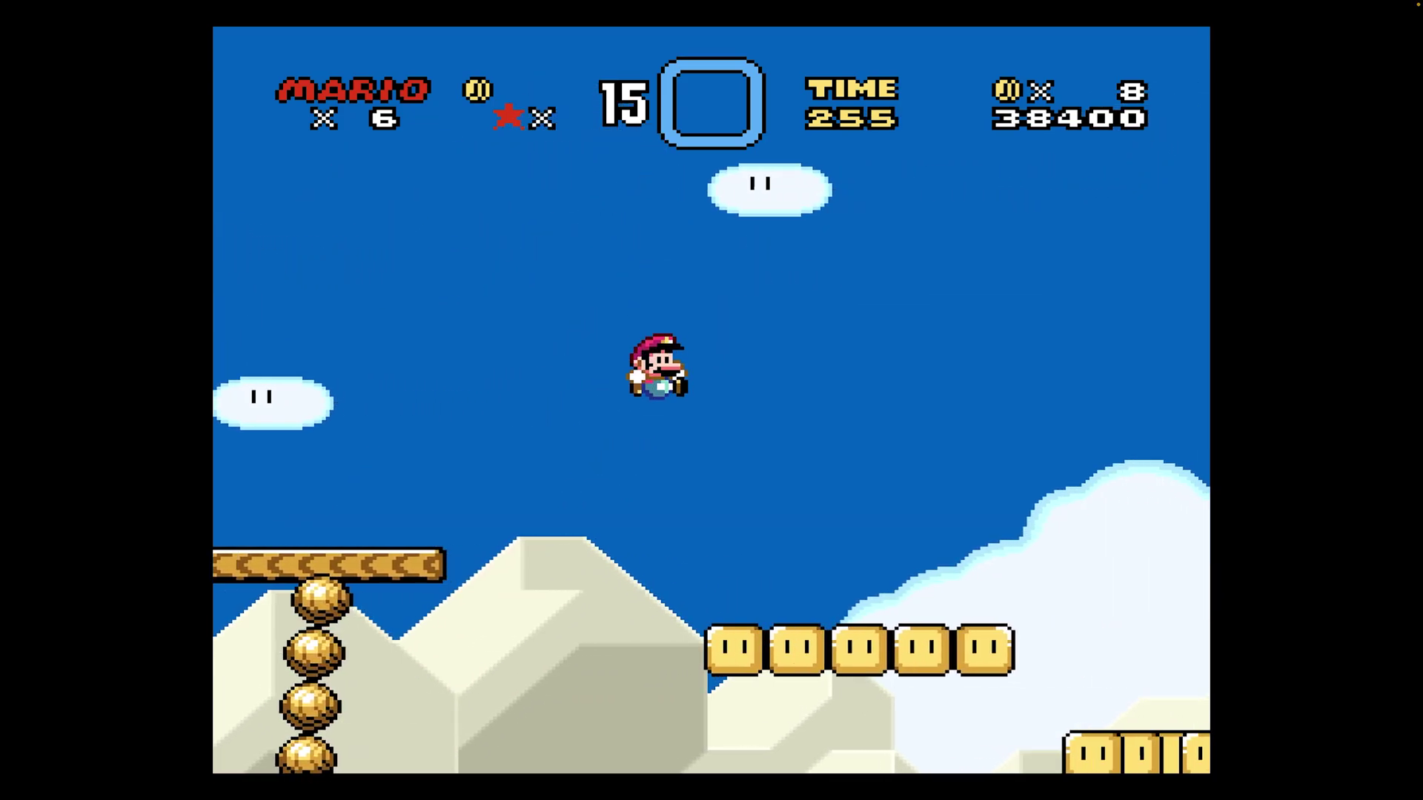
pyautogui.press('Right')
pyautogui.press('z')
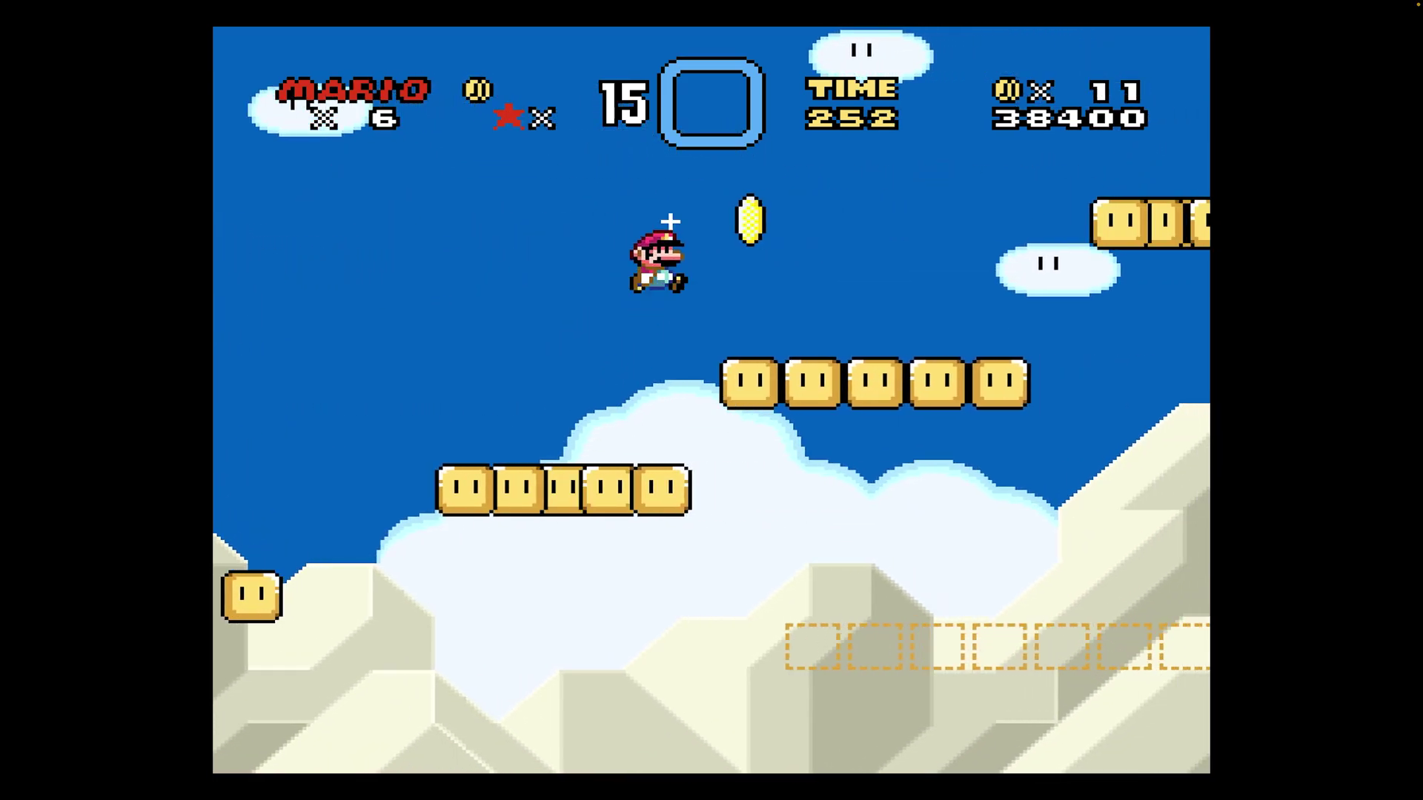
pyautogui.press('Right')
pyautogui.press('Right')
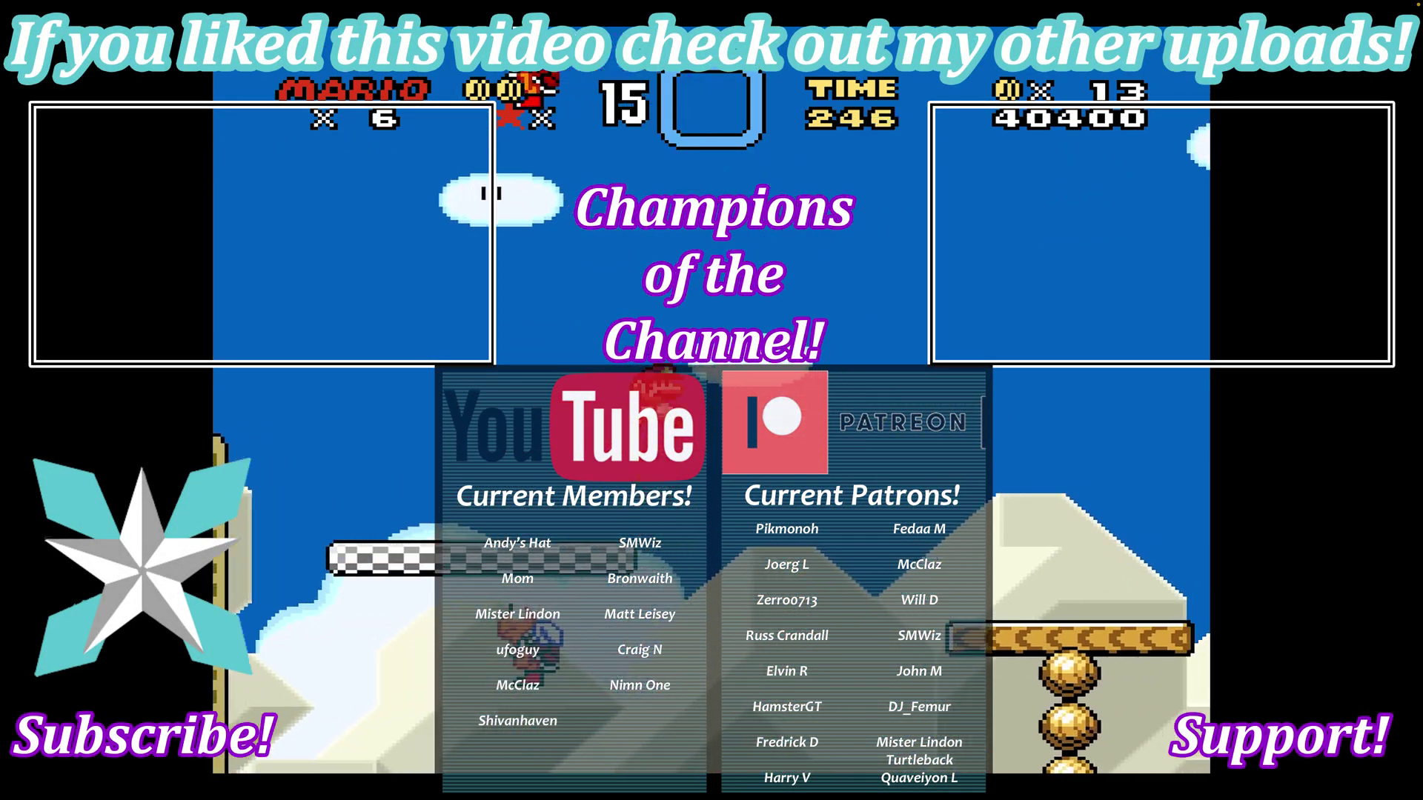
pyautogui.press('Right')
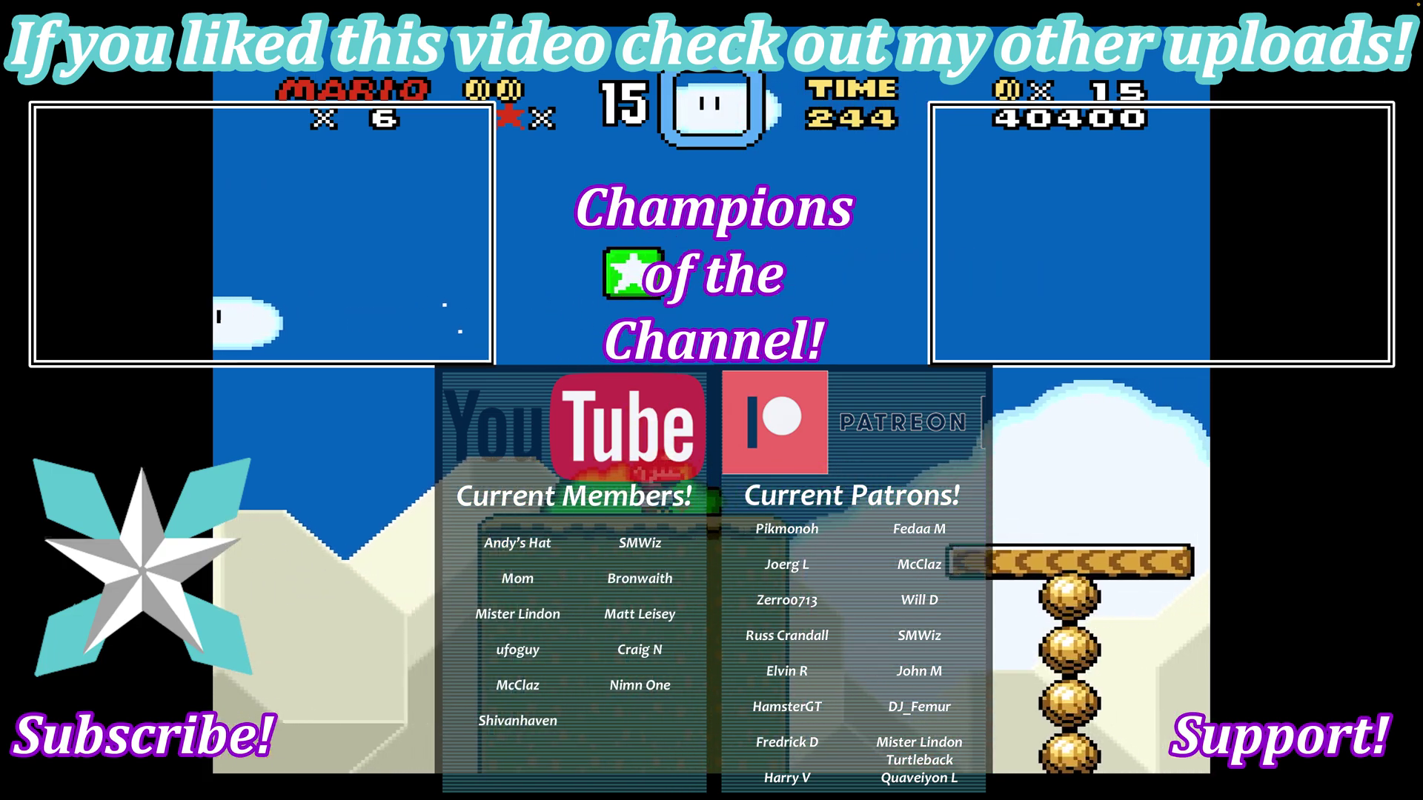
pyautogui.press('Right')
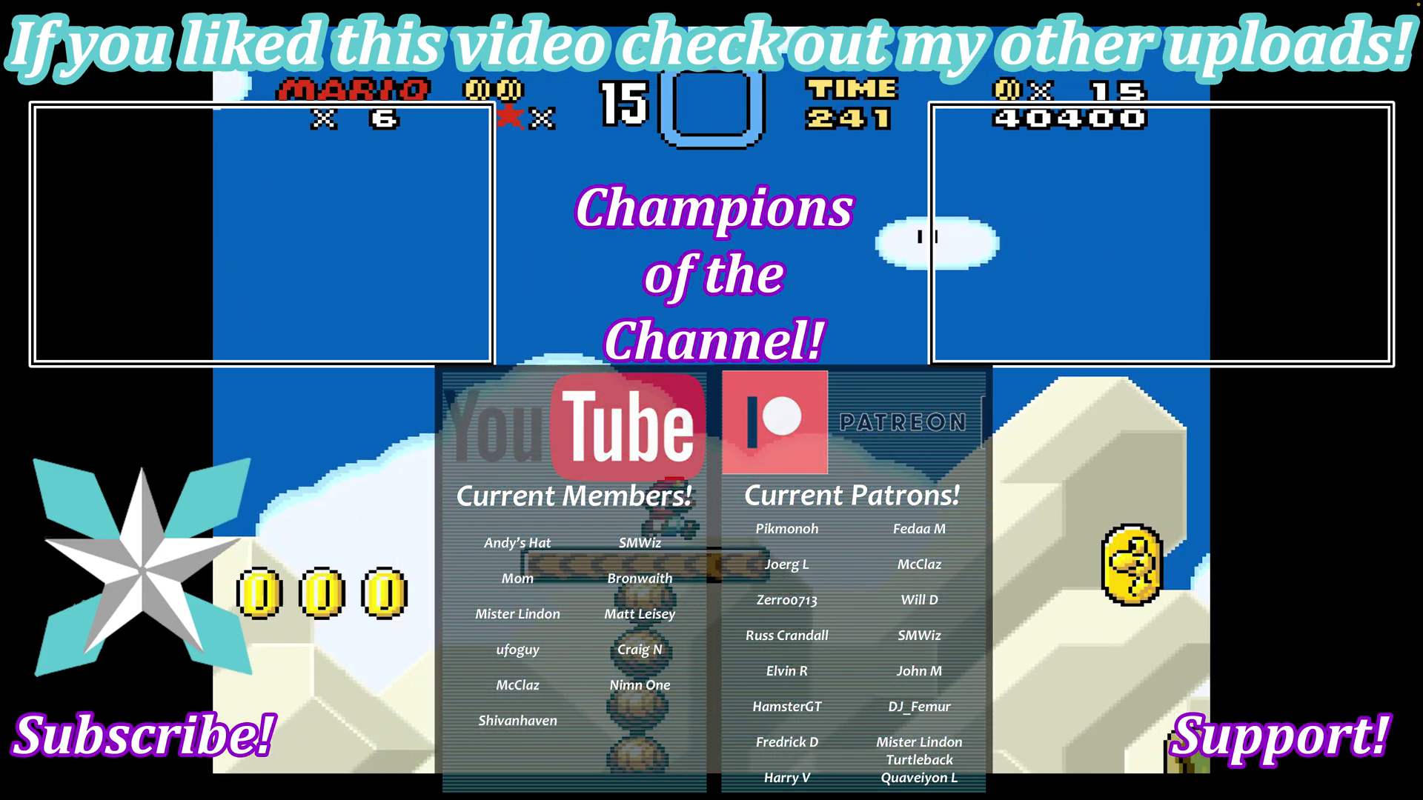